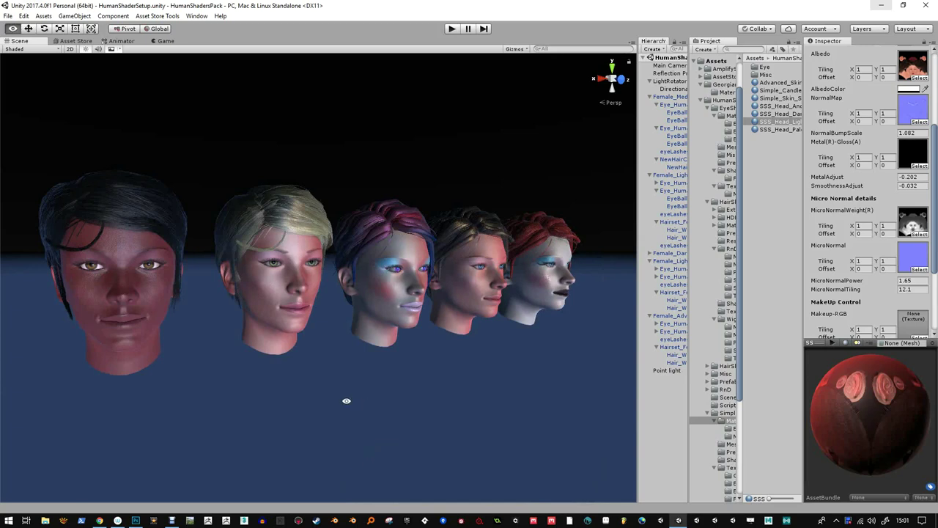
Select the red-haired head at the end of the row and open its SSS_Head_PaleSkin material
alt+drag(345, 400, 304, 404)
alt+right_drag(304, 403, 296, 329)
alt+drag(296, 329, 271, 330)
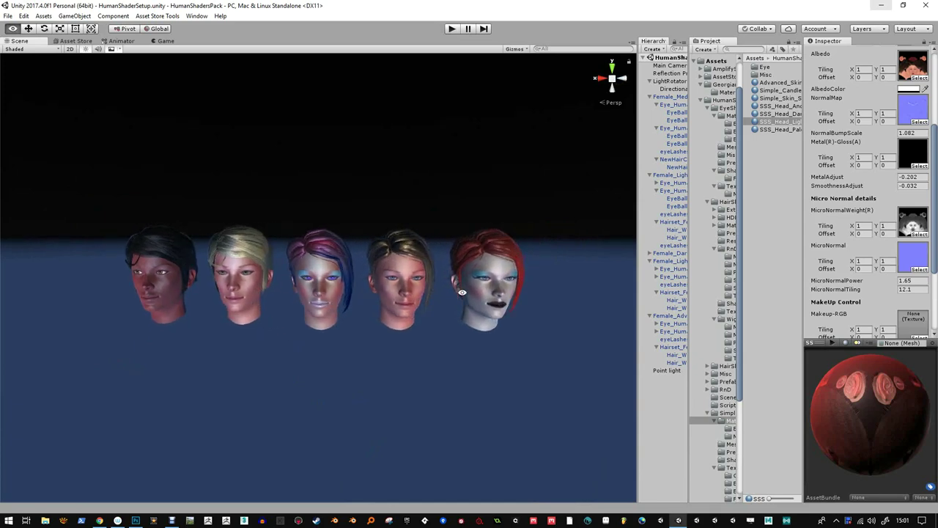
drag(486, 368, 421, 269)
alt+drag(519, 303, 468, 307)
alt+right_drag(469, 307, 433, 357)
alt+drag(441, 370, 441, 340)
alt+drag(450, 376, 359, 345)
click(354, 350)
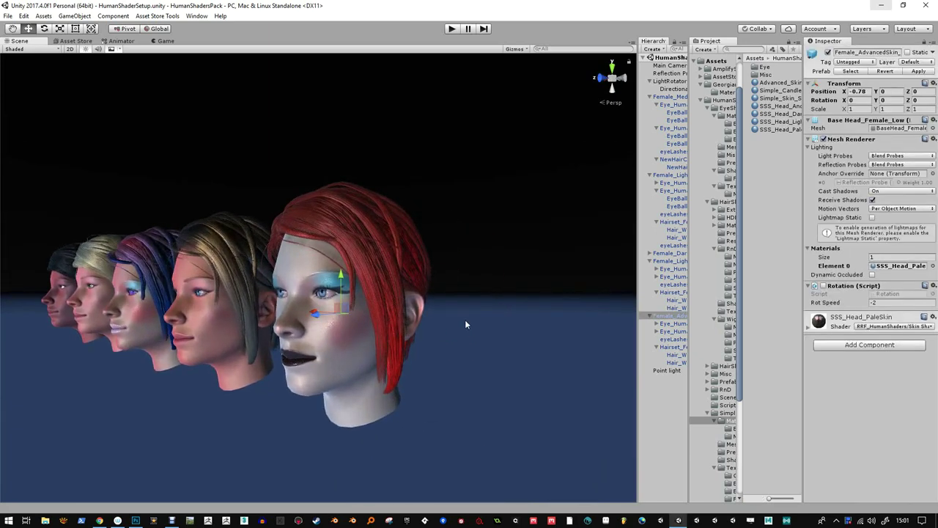
click(919, 266)
click(774, 129)
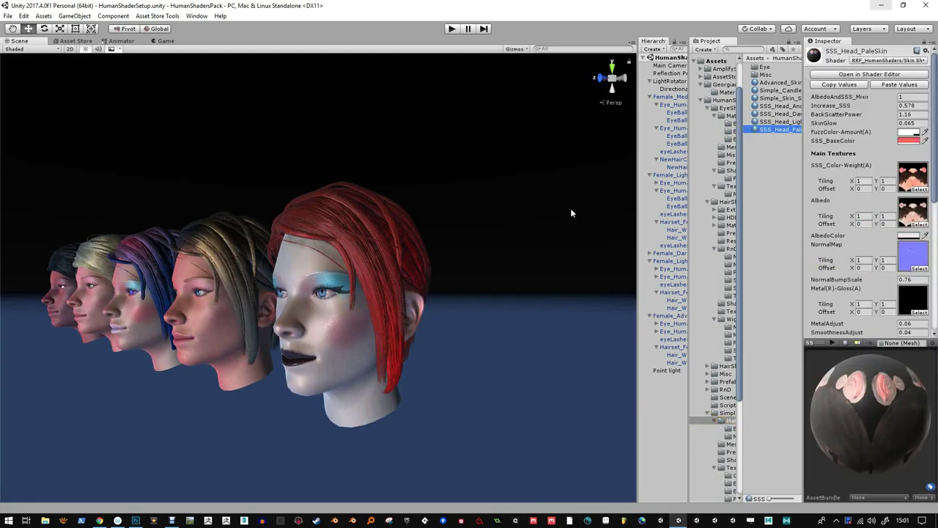
Find the Makeup-RGB mask of the pale skin material and locate its texture file in the project
alt+right_drag(418, 330, 461, 372)
alt+drag(459, 372, 375, 210)
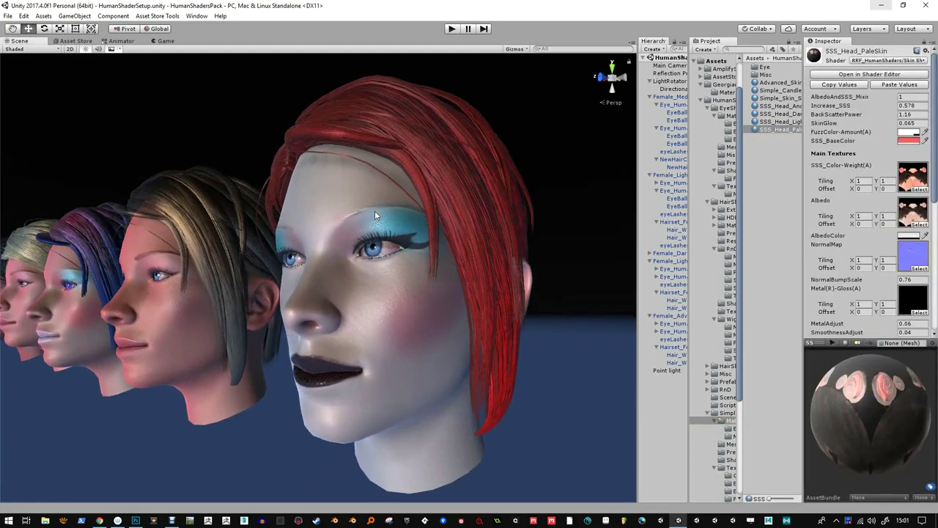
scroll(868, 269, down, 10)
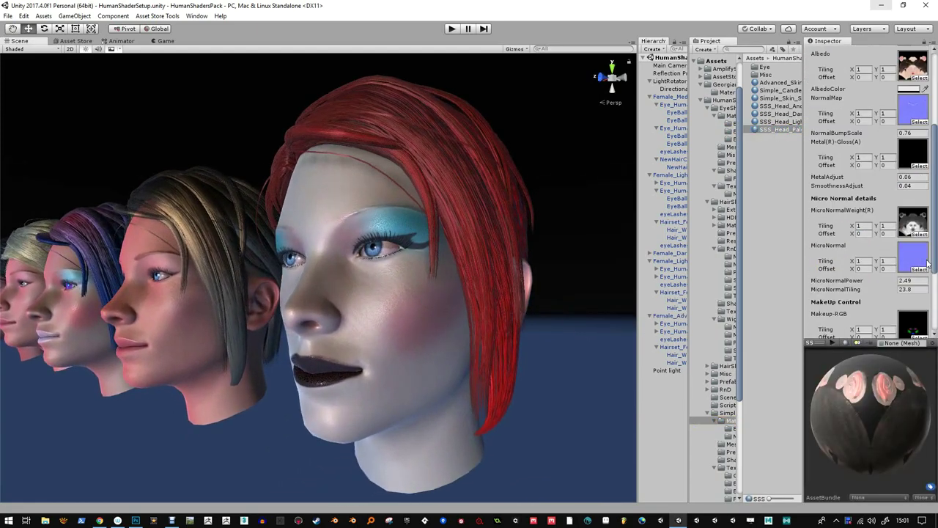
click(911, 215)
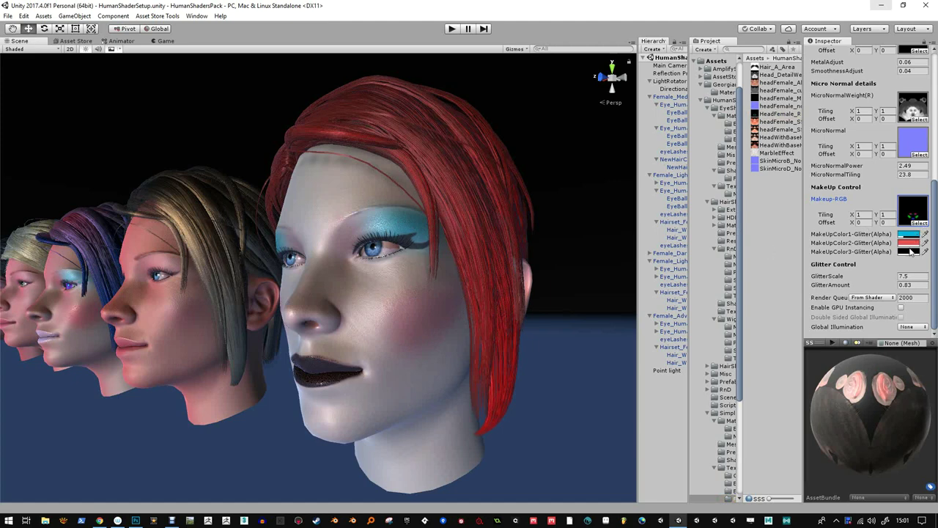
Recolour the eyeshadow's MakeUpColor1-Glitter to green with RGB 20, 244, 170 and adjust its glitter alpha
middle_drag(456, 230, 462, 228)
scroll(461, 249, up, 3)
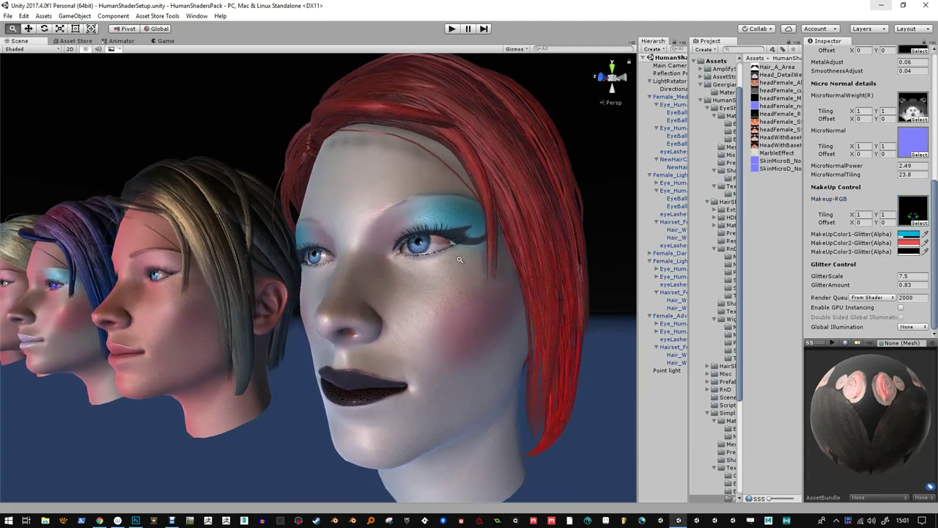
middle_drag(460, 269, 447, 271)
click(909, 234)
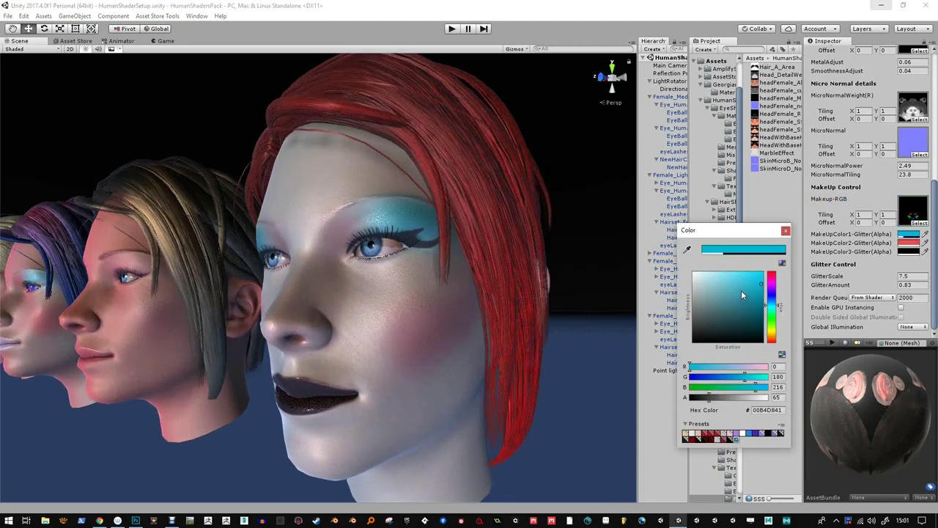
drag(768, 304, 756, 277)
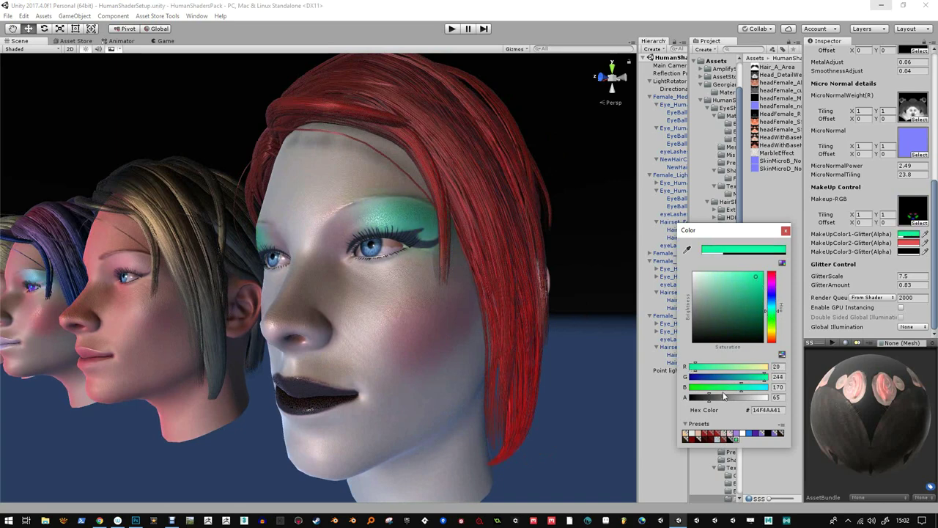
mouse_move(724, 395)
mouse_down()
mouse_move(756, 397)
mouse_move(692, 398)
mouse_move(727, 396)
mouse_up()
alt+click(455, 281)
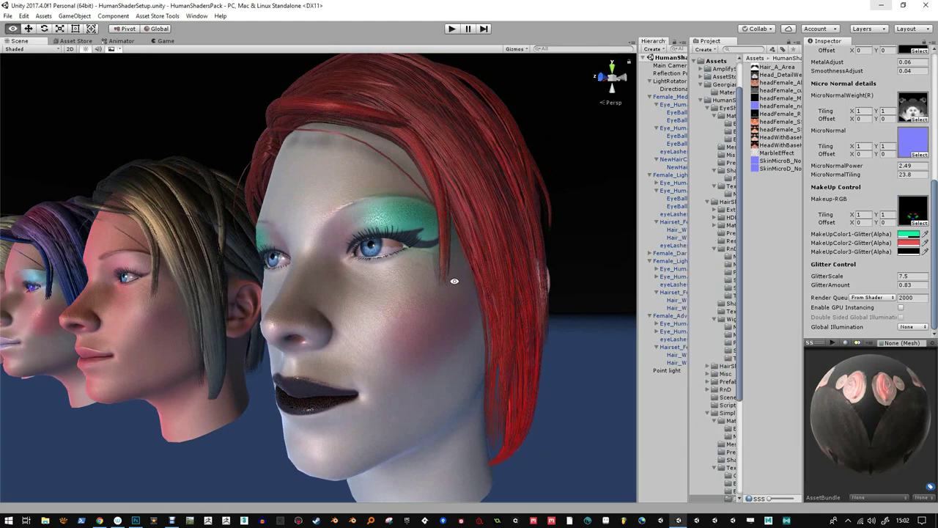
Set the material's GlitterScale to 8 and GlitterAmount to 0.52, and check the makeup from several angles
alt+drag(454, 281, 399, 249)
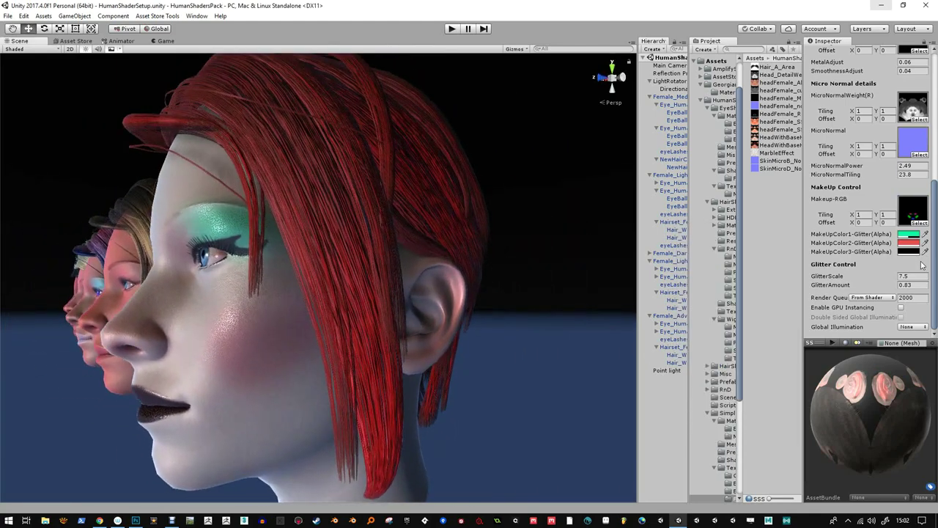
drag(834, 277, 848, 289)
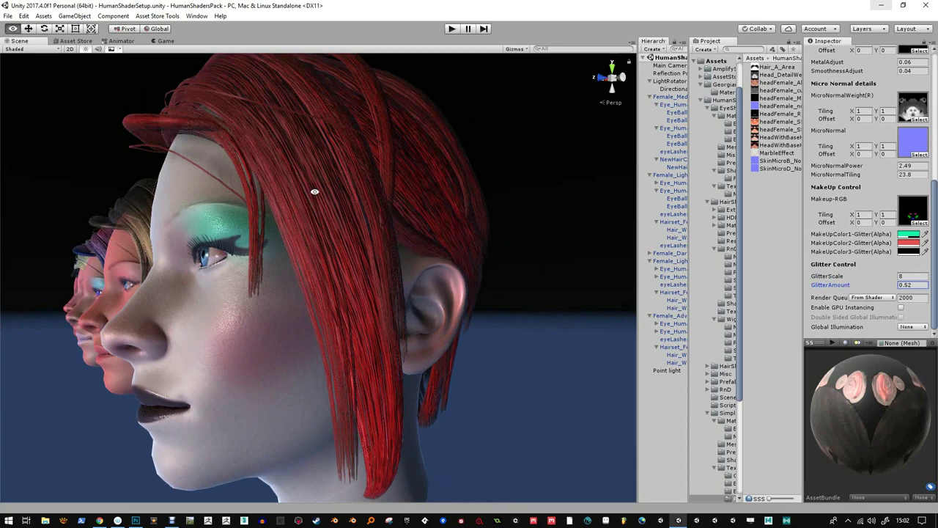
alt+drag(314, 191, 388, 202)
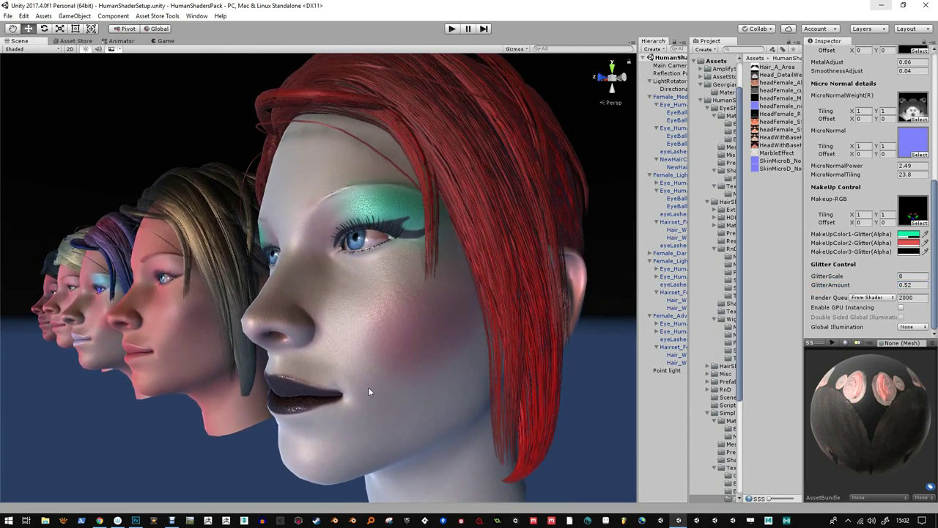
alt+drag(417, 233, 555, 233)
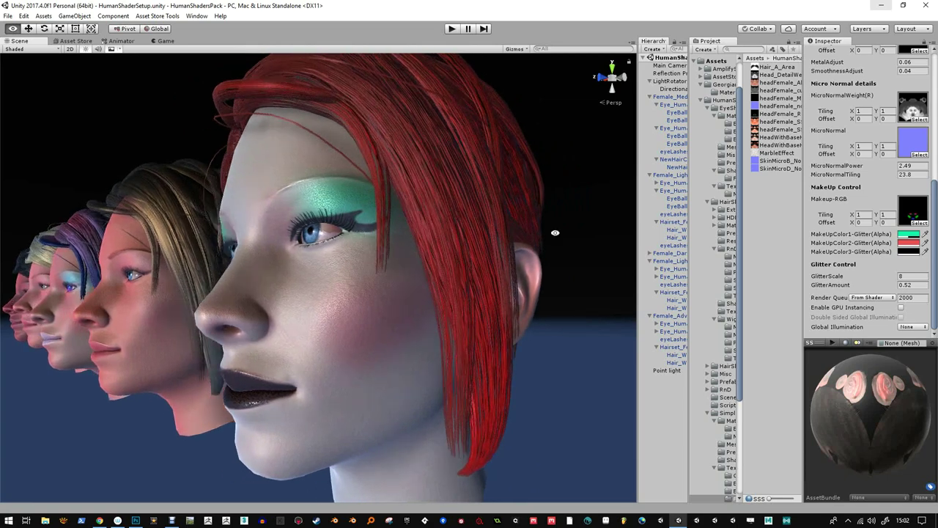
Remove the glitter from the eyeshadow by setting the alpha of MakeUpColor1-Glitter to 0
click(916, 236)
drag(726, 399, 688, 398)
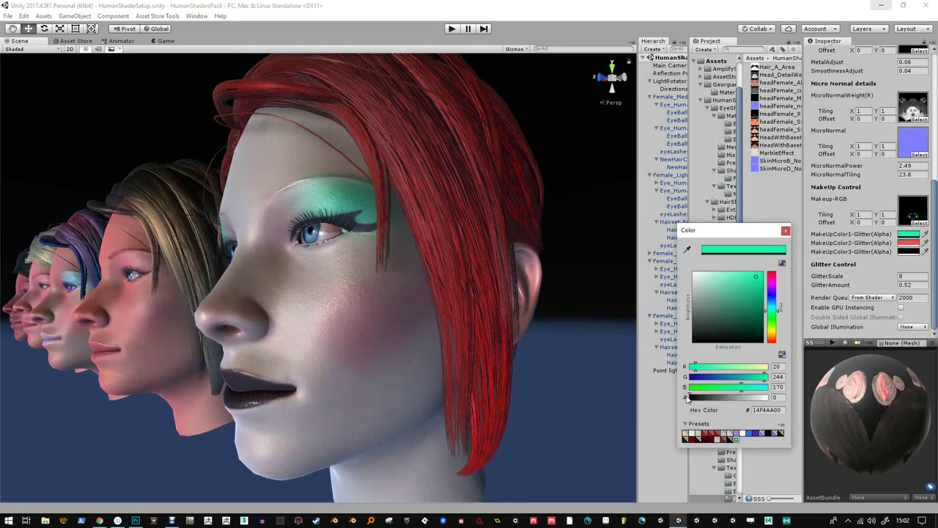
click(785, 231)
Change the blush's MakeUpColor2-Glitter to a strong red with RGB 208, 0, 4
click(915, 243)
drag(756, 305, 770, 290)
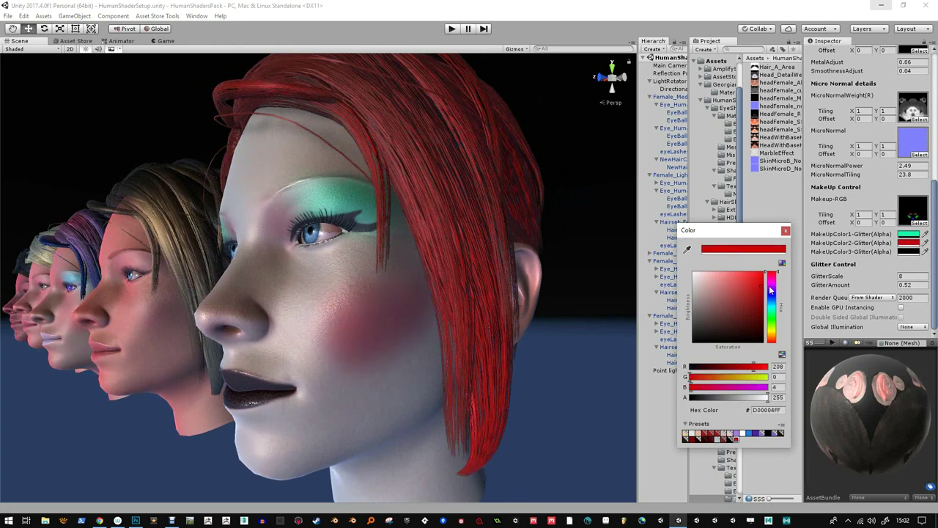
alt+drag(462, 327, 423, 311)
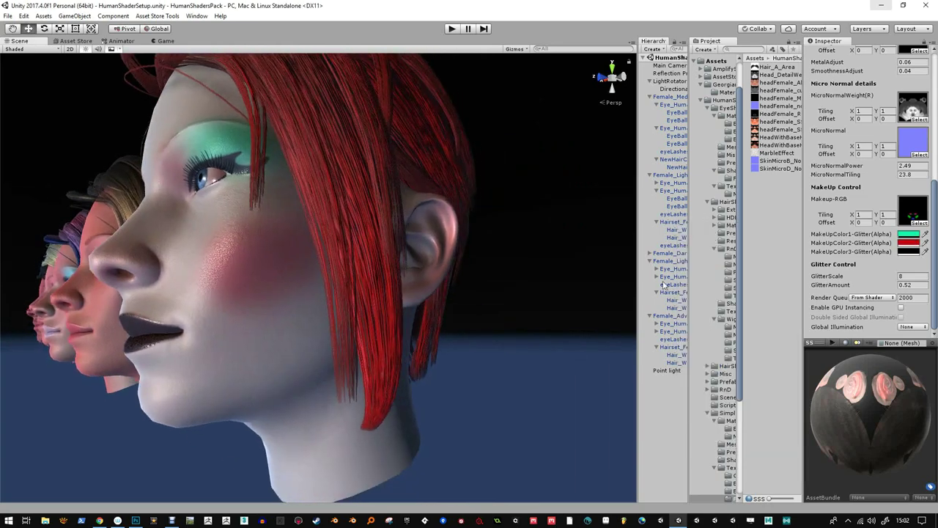
Lower the glitter alpha of the blush's MakeUpColor2-Glitter to about half and check the face
click(903, 243)
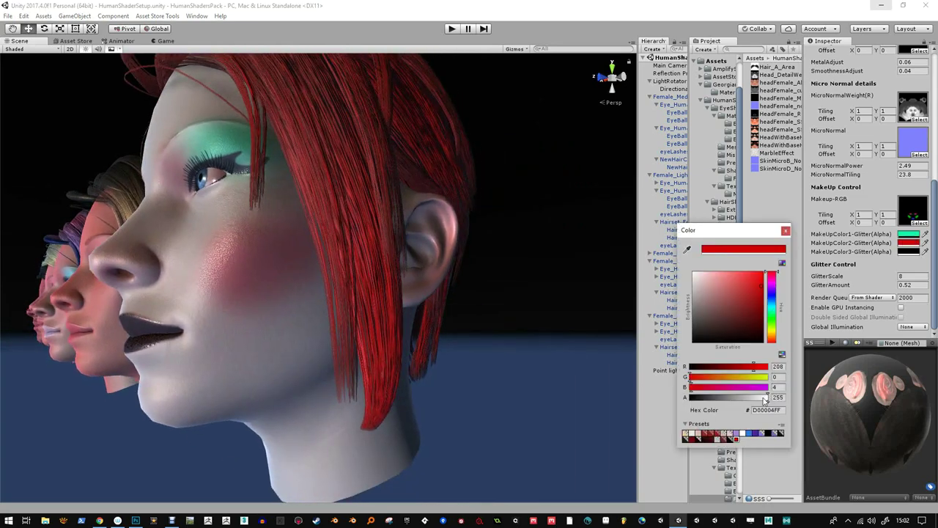
drag(767, 399, 726, 400)
click(787, 231)
alt+drag(314, 319, 396, 325)
alt+right_drag(398, 325, 424, 290)
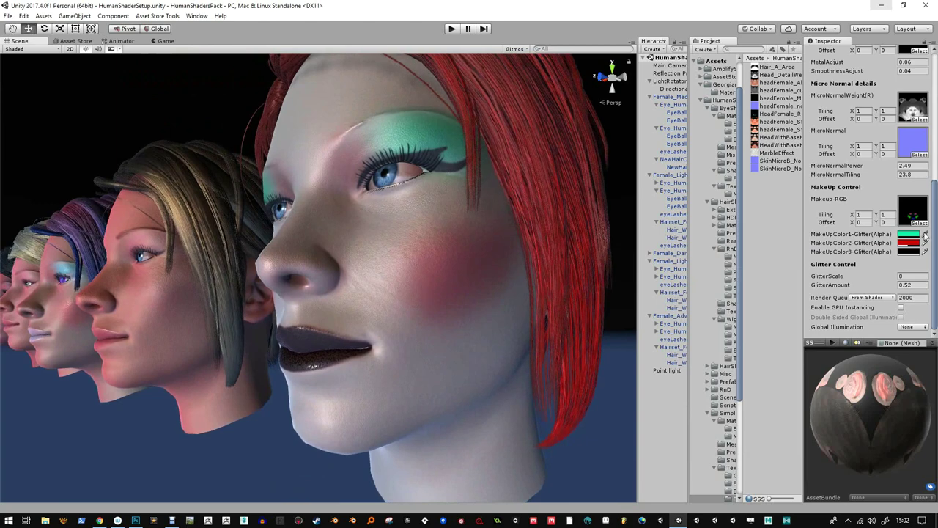
mouse_move(464, 272)
alt+mouse_down()
mouse_move(461, 301)
mouse_move(458, 227)
mouse_move(456, 264)
mouse_move(470, 269)
alt+mouse_up()
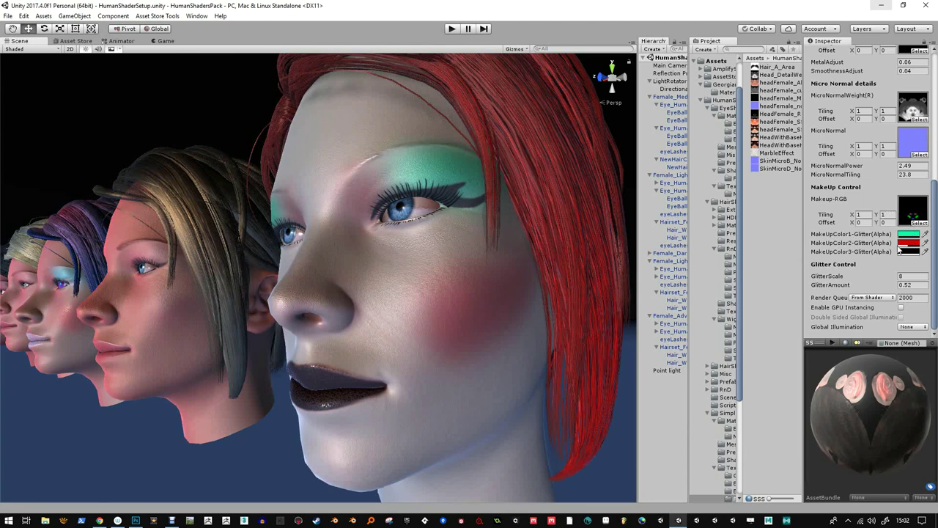
Change the lips' MakeUpColor3-Glitter to red with RGB 167, 0, 0 and reduce its glitter alpha to 28
scroll(365, 344, up, 5)
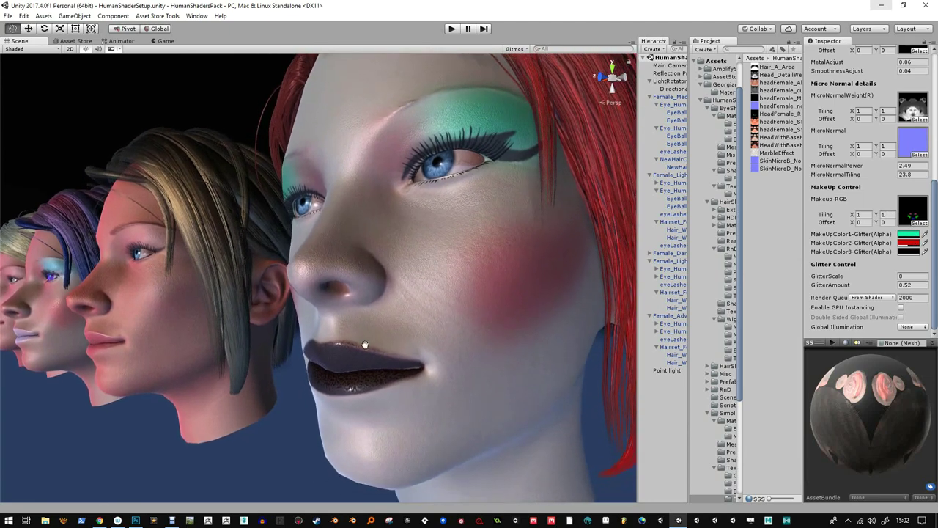
click(909, 252)
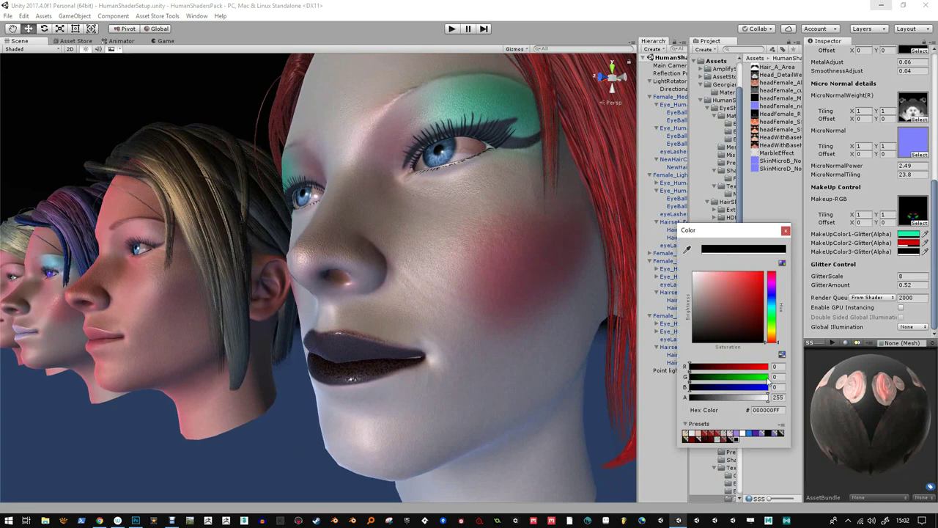
drag(760, 402, 699, 400)
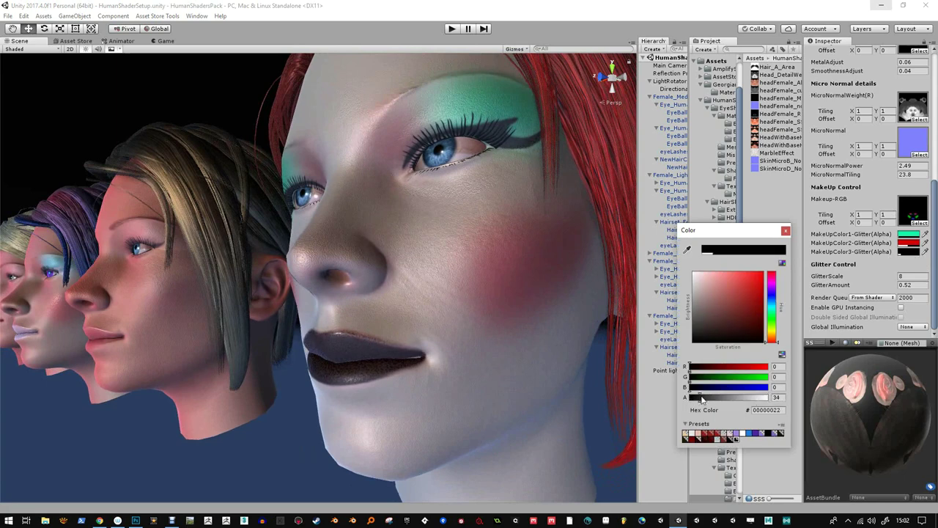
drag(762, 317, 742, 307)
alt+click(391, 349)
scroll(390, 347, down, 5)
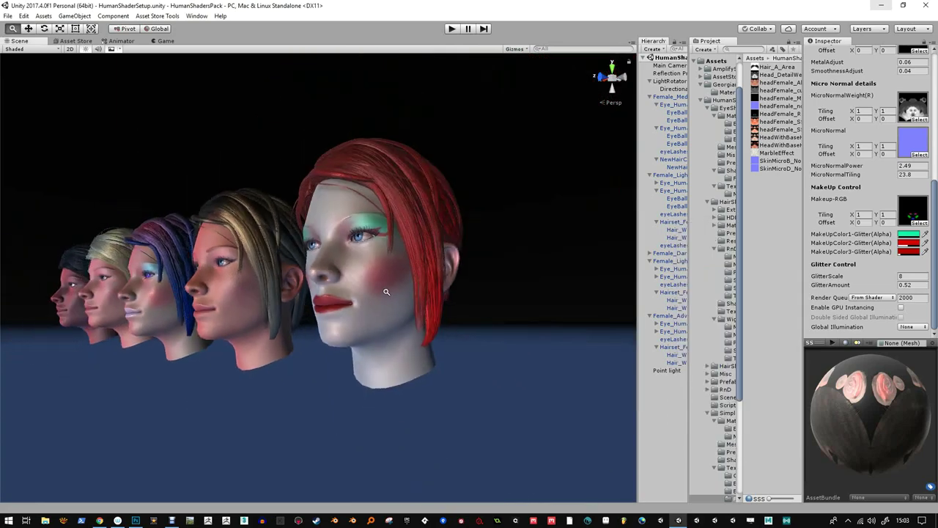
alt+drag(396, 344, 563, 335)
Darken the lips' MakeUpColor3-Glitter to a deep red with RGB 103, 0, 0
click(905, 252)
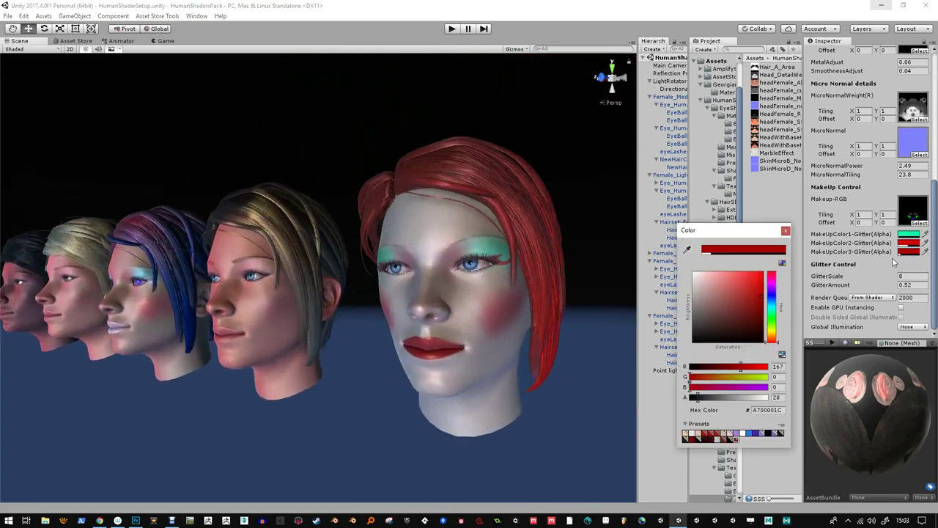
drag(759, 300, 765, 316)
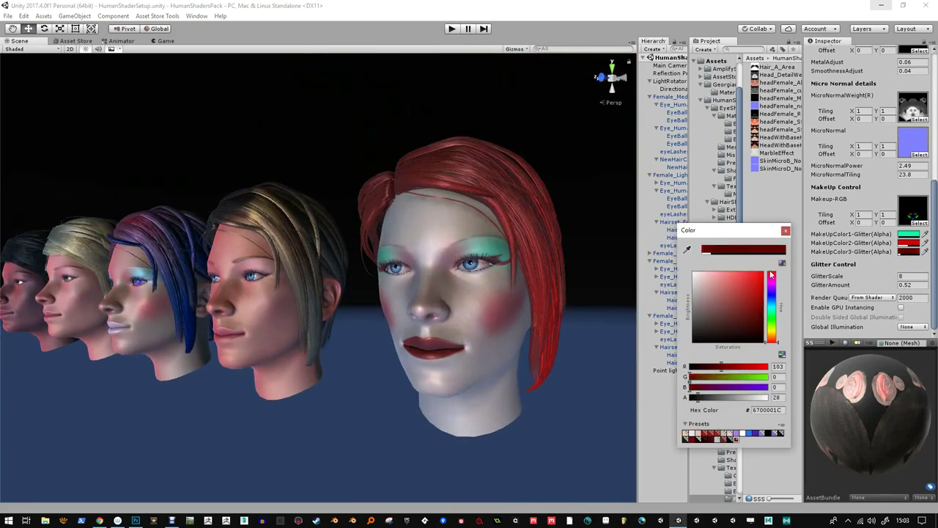
click(785, 230)
alt+drag(396, 322, 440, 320)
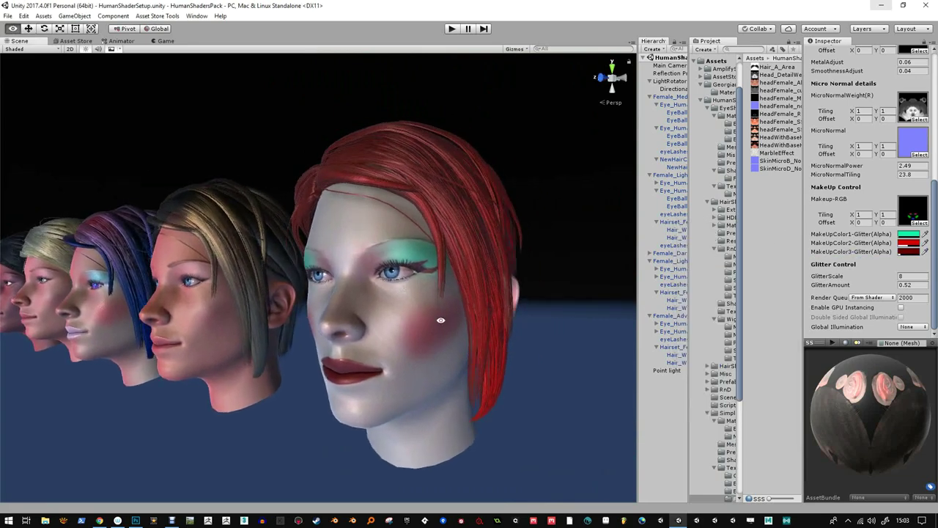
Select the red hair wig, open its Hair_VRTC_Female_1a_DEMO material and locate the VRTC texture it uses
click(470, 242)
alt+right_drag(470, 243, 410, 356)
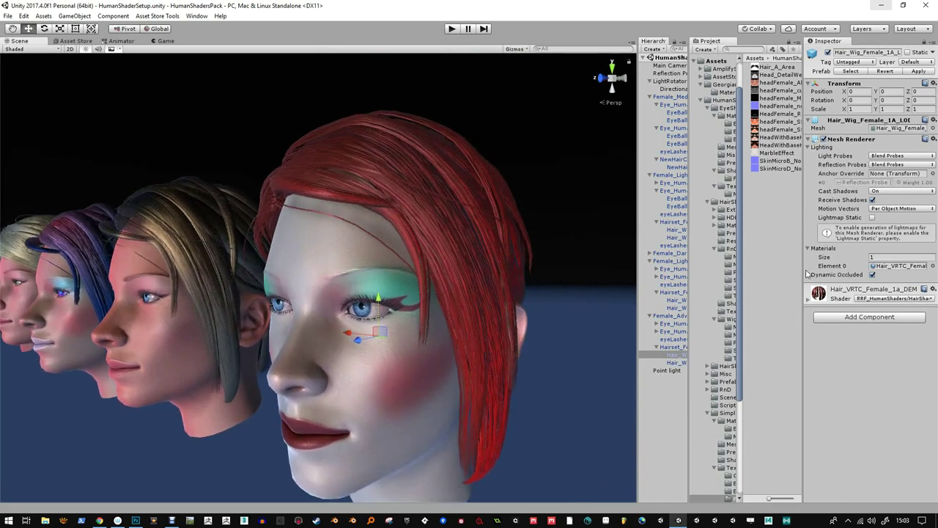
drag(804, 274, 749, 274)
click(861, 266)
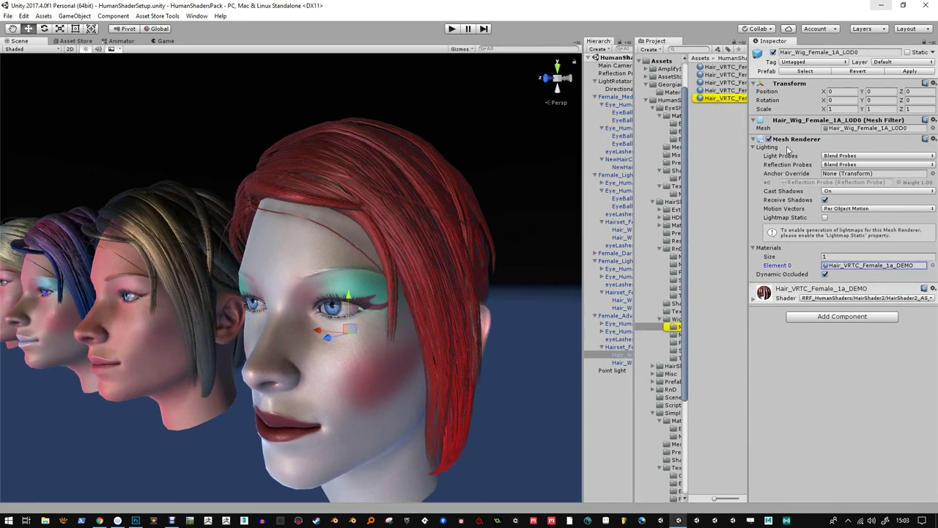
drag(748, 109, 803, 108)
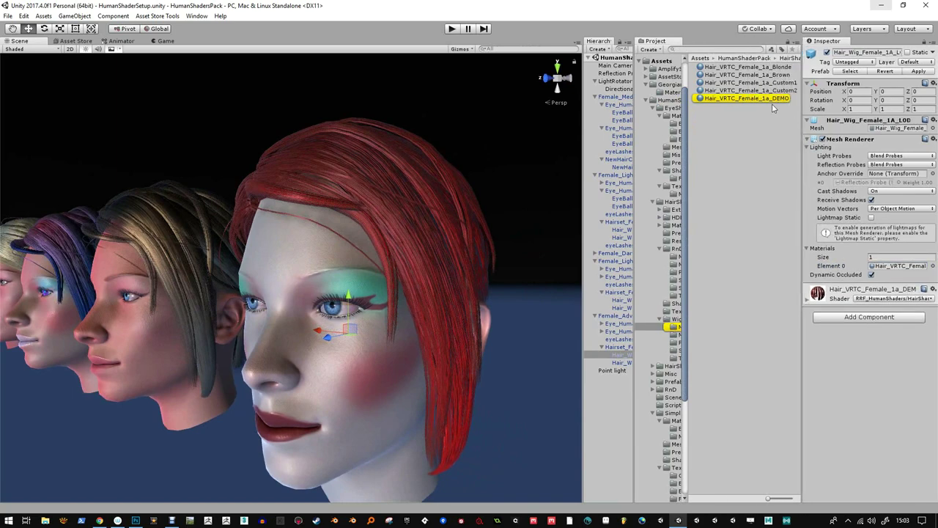
click(733, 97)
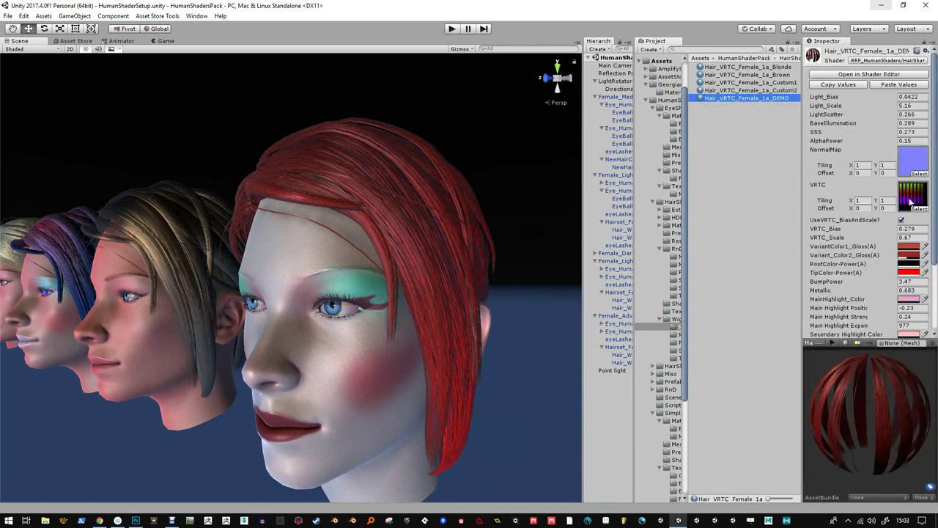
click(910, 202)
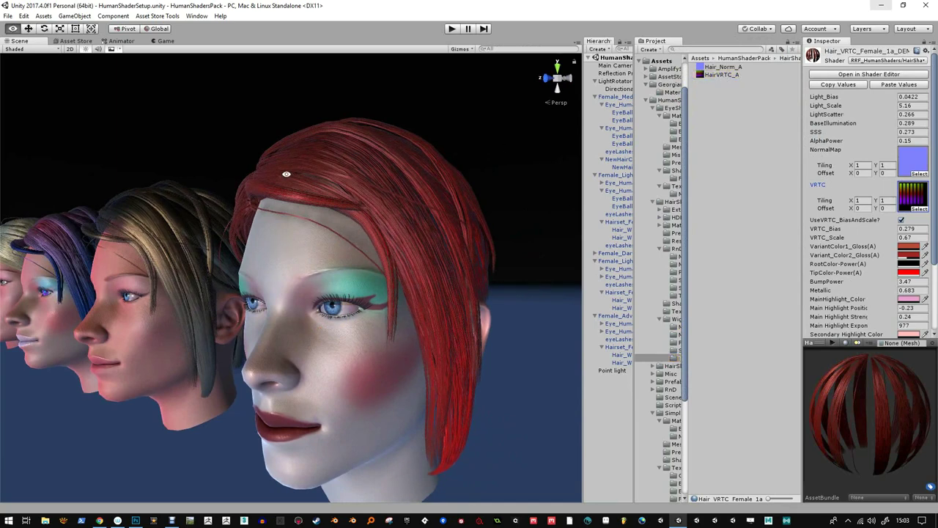
Set the hair material's VariantColor1_Gloss to orange-red with RGB 195, 56, 33
alt+drag(287, 174, 331, 266)
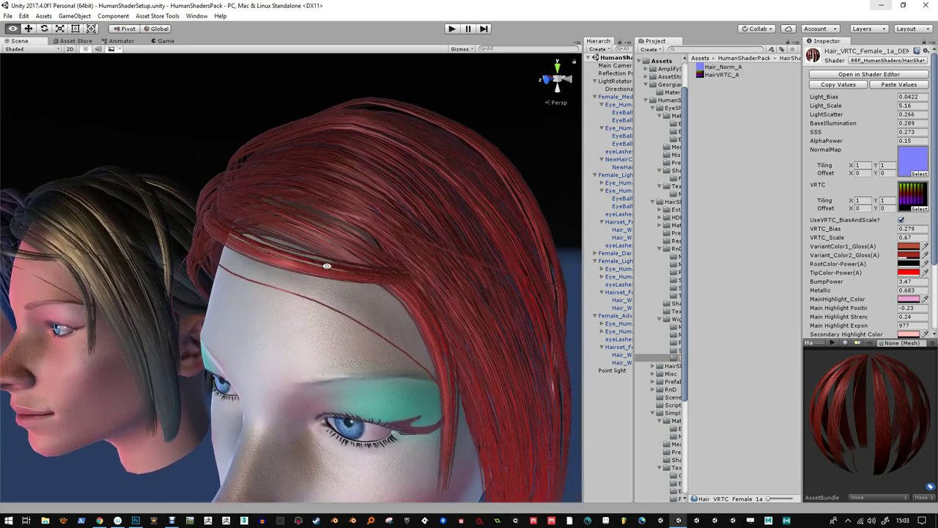
click(909, 247)
mouse_move(741, 316)
mouse_down()
mouse_move(732, 316)
mouse_move(749, 288)
mouse_up()
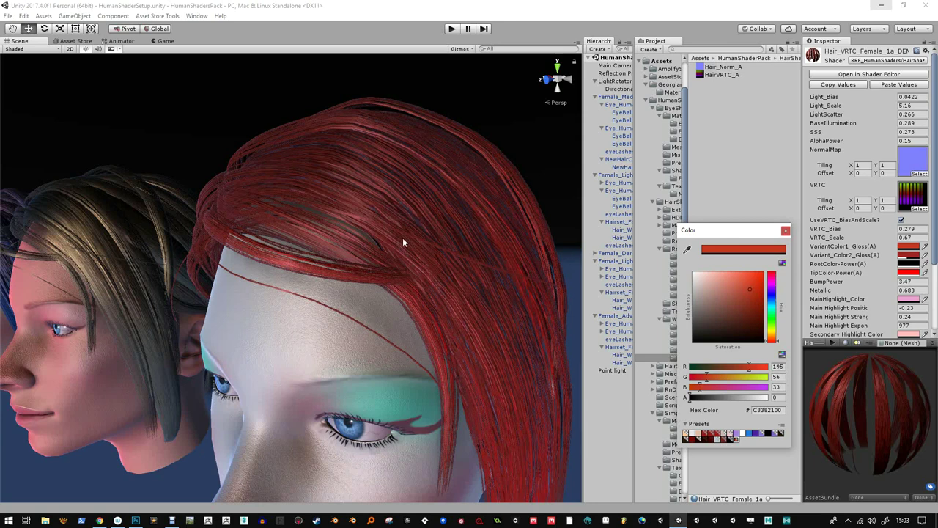
Open the HairVRTC_A texture used by the hair material to examine its colour channels
click(914, 193)
click(704, 75)
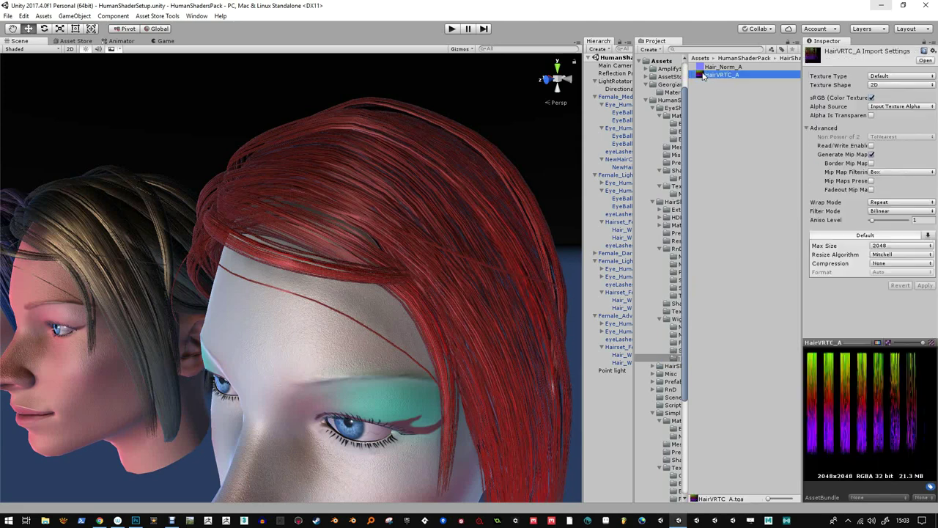
Check the HairVRTC_A texture's alpha channel, and reopen the front head's Hair_VRTC_Female_1a_DEMO hair material
click(877, 343)
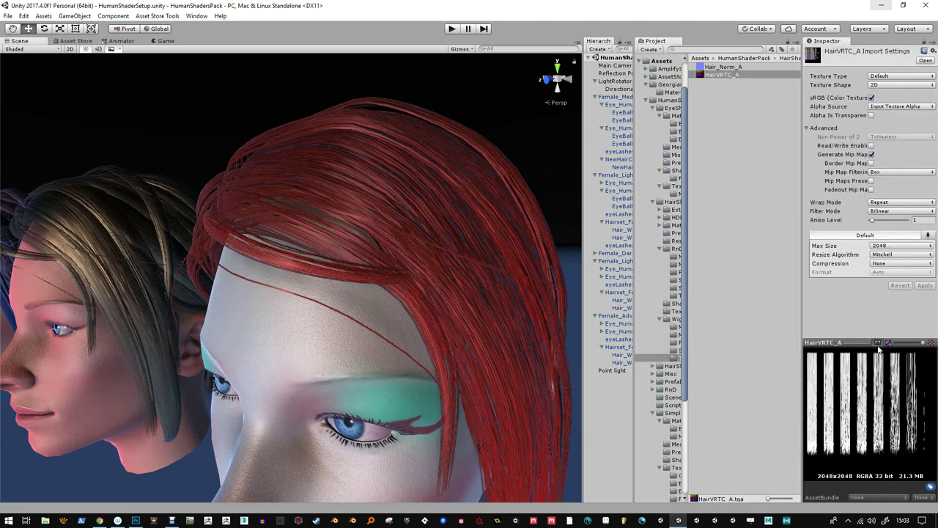
click(877, 343)
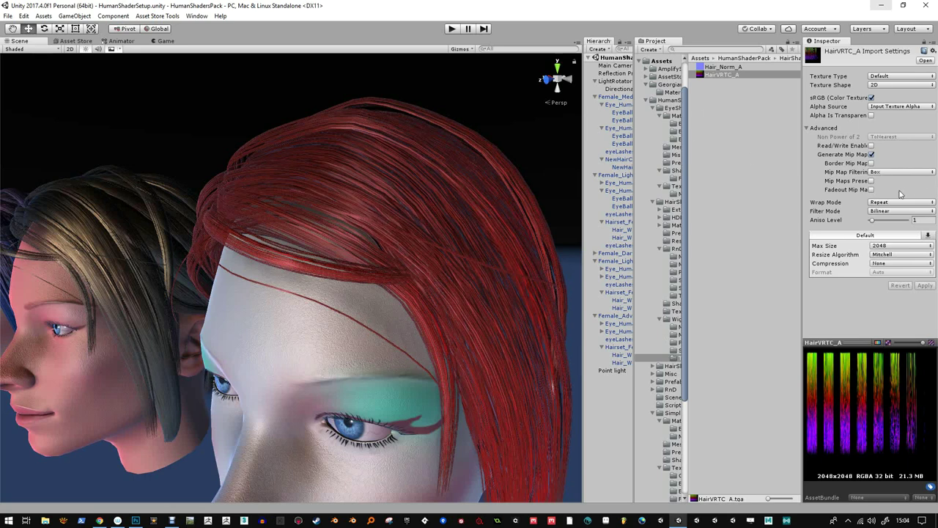
click(431, 274)
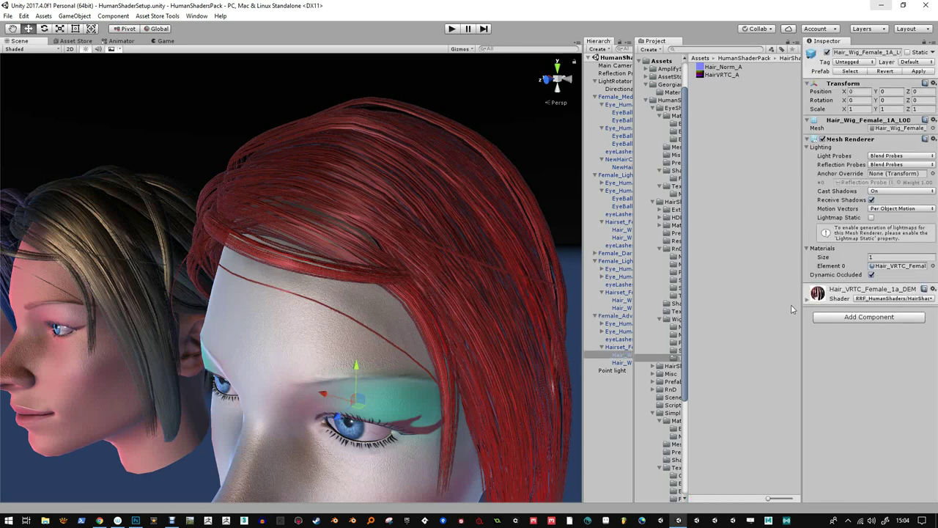
click(899, 267)
click(747, 98)
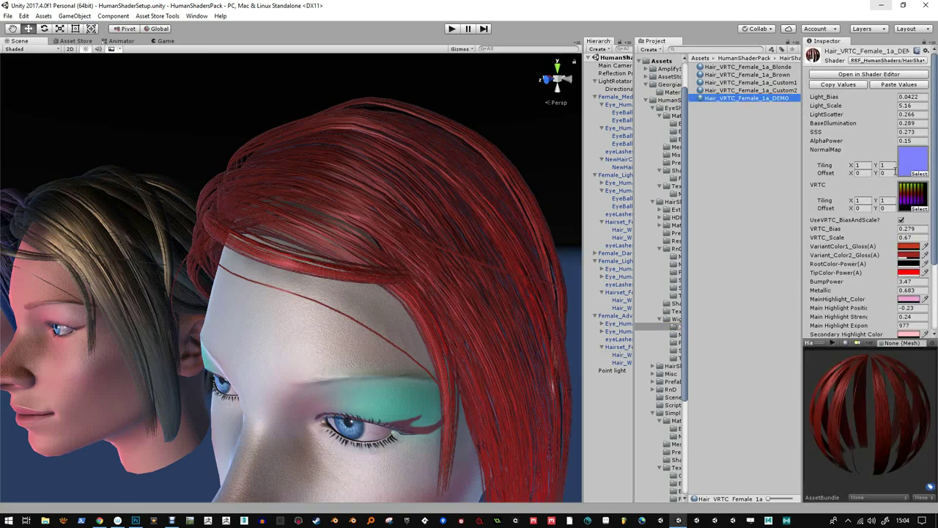
Change the hair material's VariantColor1_Gloss to a deep blue with RGB 10, 105, 144
click(916, 249)
mouse_move(737, 296)
mouse_down()
mouse_move(720, 340)
mouse_move(730, 300)
mouse_up()
alt+click(379, 389)
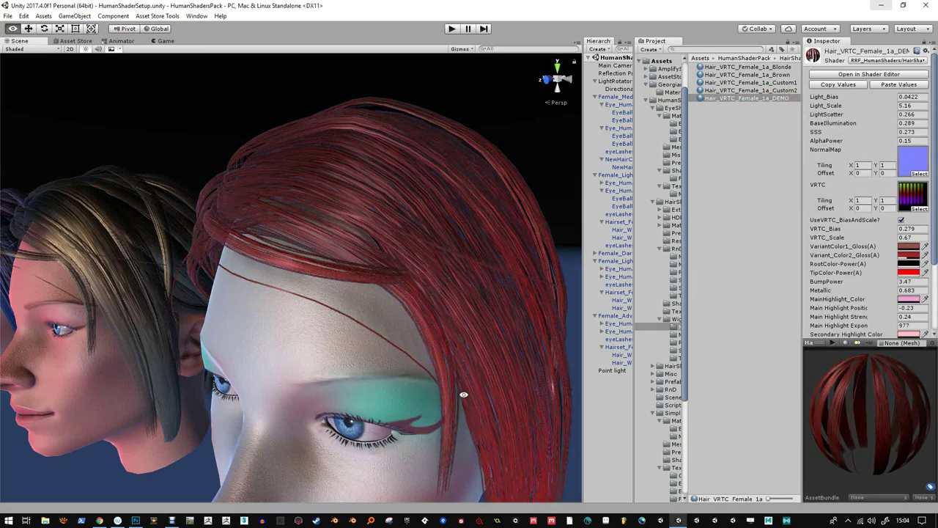
click(909, 254)
drag(768, 302, 772, 304)
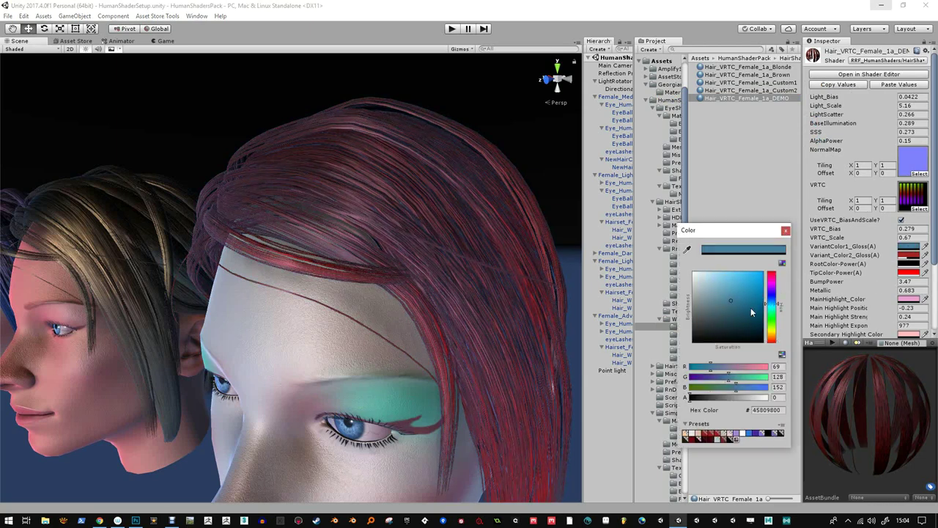
click(756, 302)
click(785, 231)
Set Variant_Color2_Gloss to green with RGB 23, 188, 120 and raise the gloss alpha of both variant colours
click(909, 254)
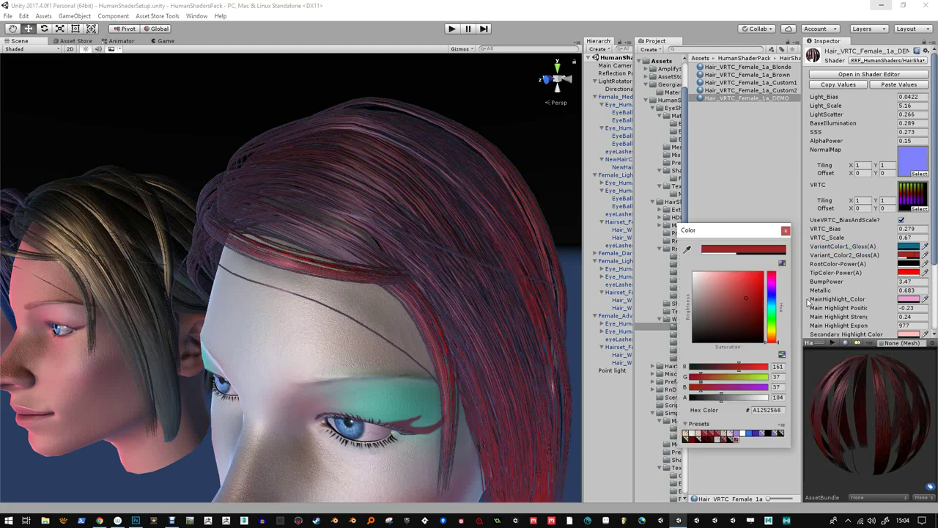
click(773, 318)
mouse_move(773, 317)
mouse_down()
mouse_move(759, 283)
mouse_move(752, 291)
mouse_up()
mouse_move(724, 401)
mouse_down()
mouse_move(767, 400)
mouse_move(736, 398)
mouse_up()
click(785, 231)
click(909, 245)
alt+click(426, 245)
mouse_move(434, 261)
alt+mouse_down()
mouse_move(418, 256)
mouse_move(423, 243)
mouse_move(433, 249)
alt+mouse_up()
Widen the material settings area and lower the hair's BumpPower to 1.8 and Metallic to 0.098
drag(802, 249, 731, 246)
scroll(835, 240, down, 1)
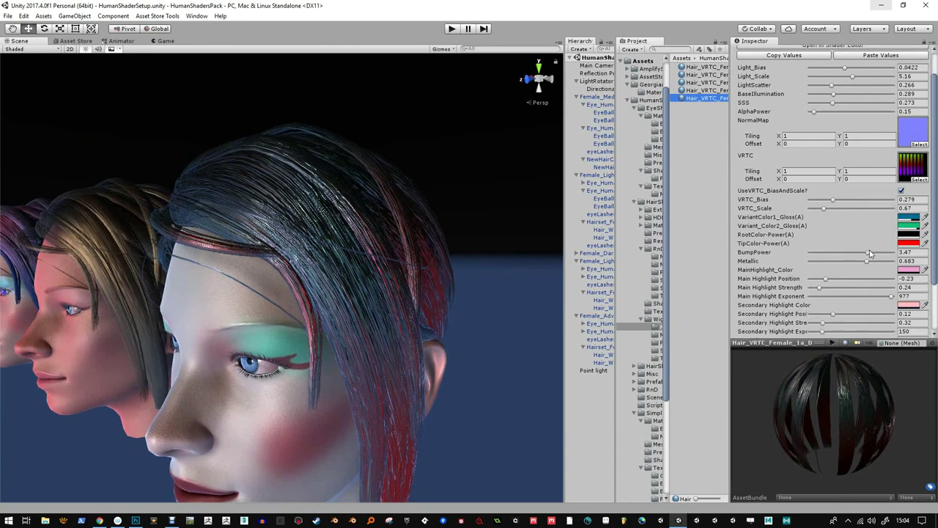
drag(870, 252, 817, 262)
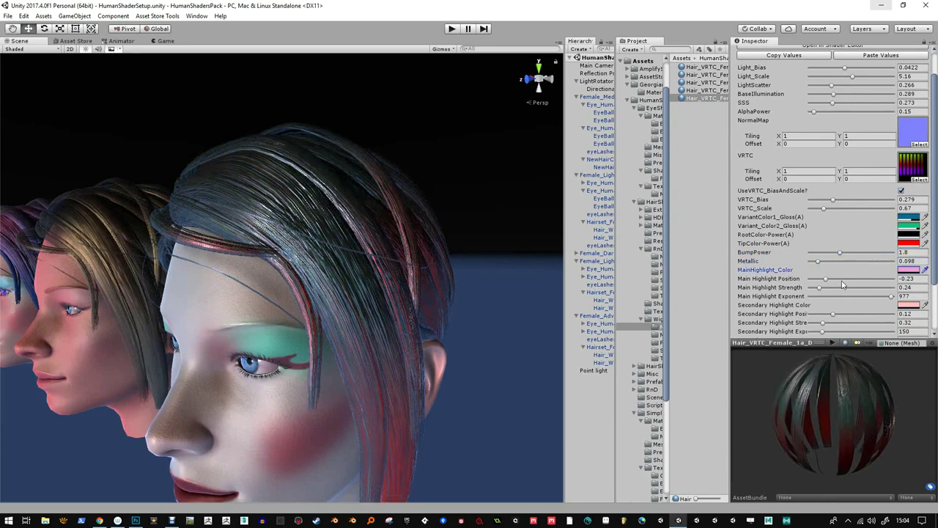
Lower Secondary Highlight Strength to 0.17, Main Highlight Strength to 0.16, Spread to 1.26 and NoisePower to 71
scroll(845, 286, down, 3)
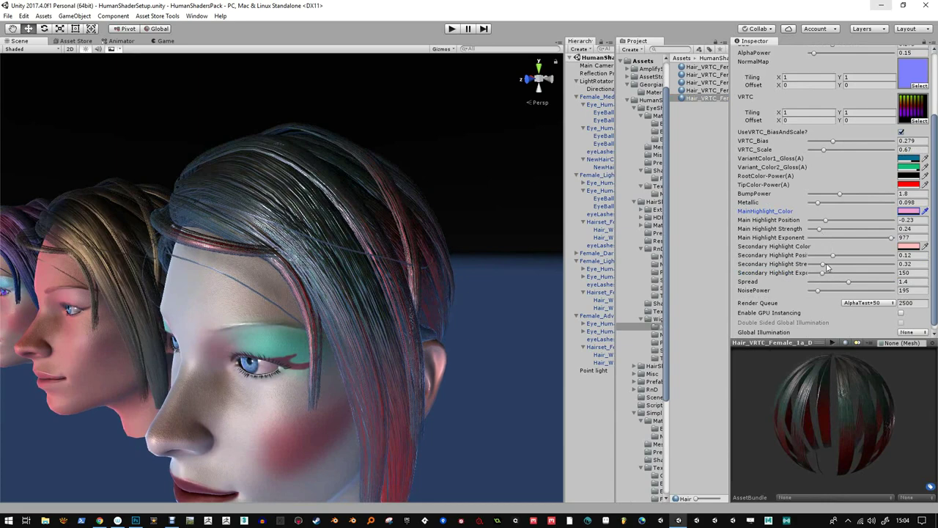
drag(822, 264, 818, 266)
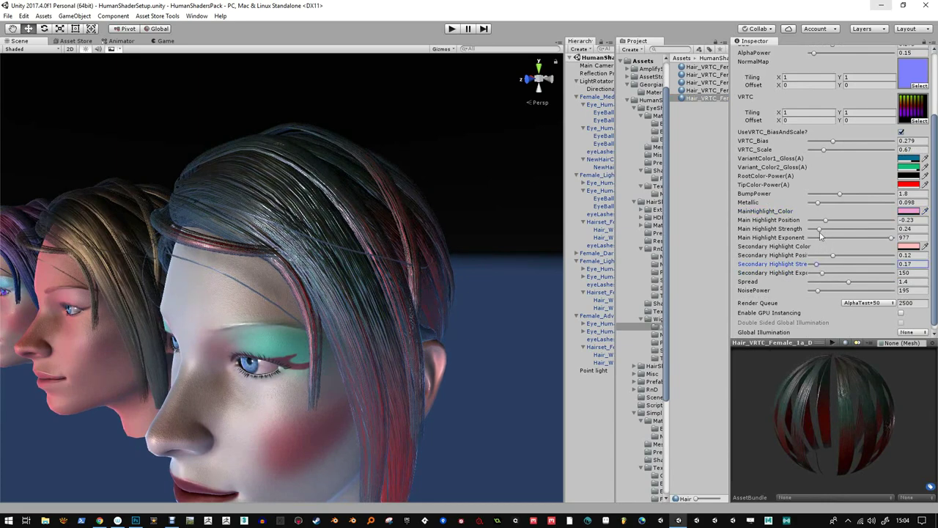
drag(819, 234, 815, 233)
drag(849, 283, 812, 291)
scroll(857, 242, up, 3)
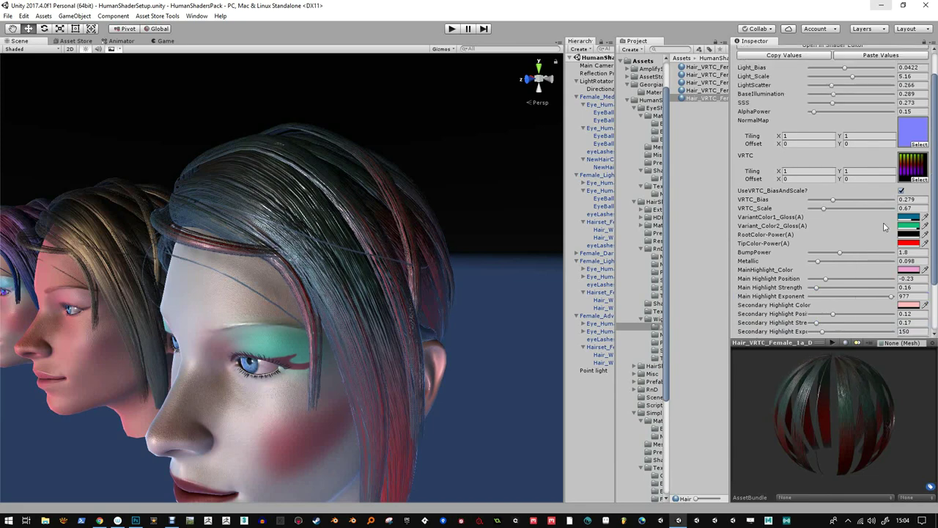
Reduce the hair gloss by setting the alpha of VariantColor1_Gloss to 30 and of Variant_Color2_Gloss to 69
click(909, 218)
drag(737, 402, 700, 400)
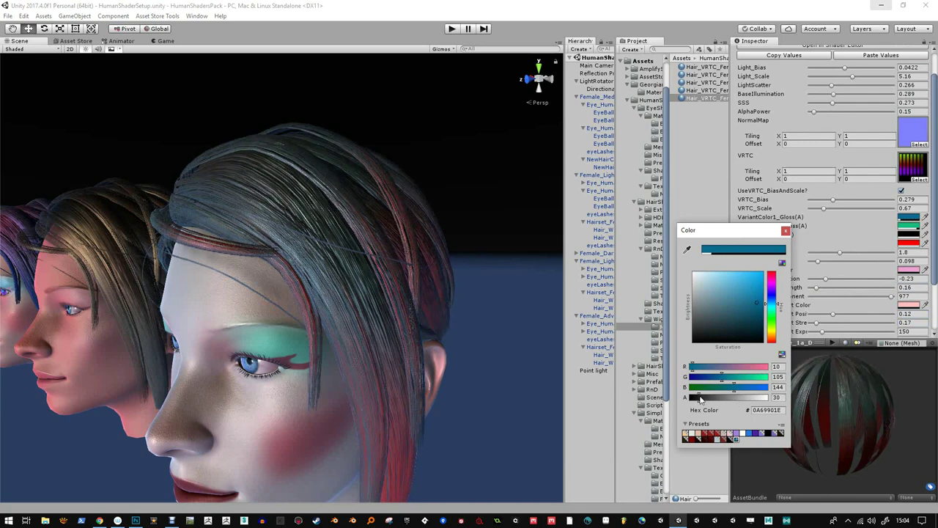
click(784, 231)
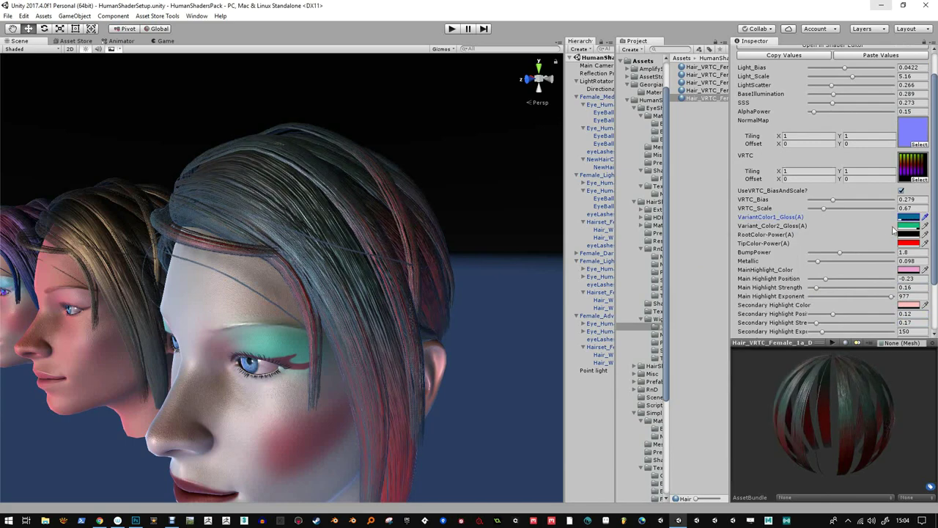
click(908, 226)
drag(749, 396, 710, 402)
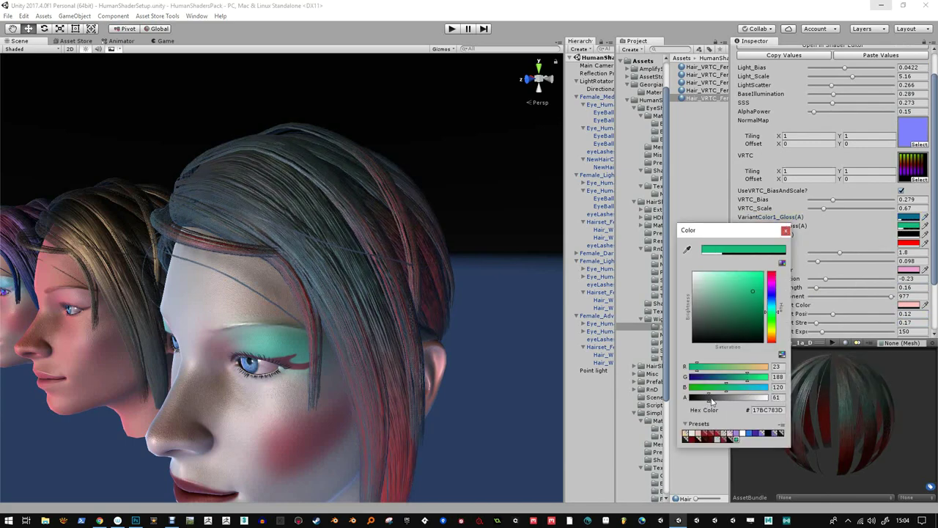
click(785, 231)
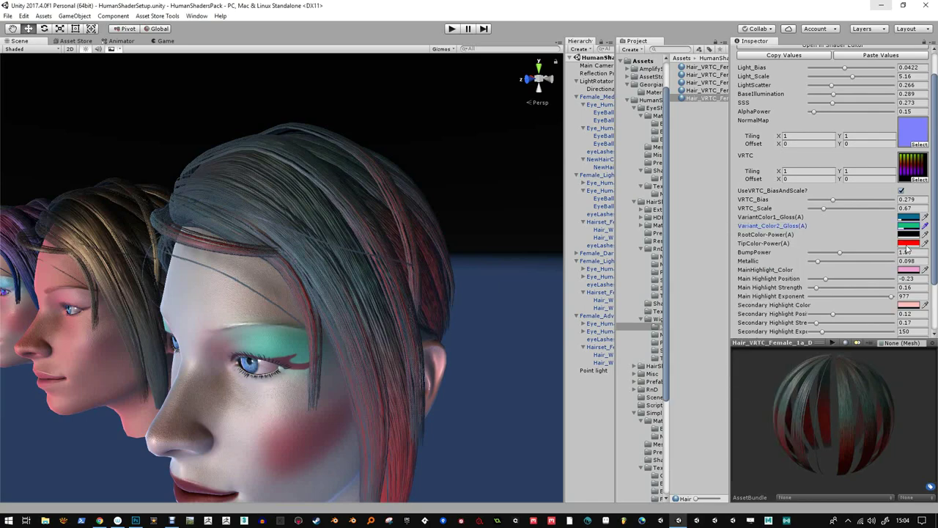
Brighten Variant_Color2_Gloss to a more vivid green, judging the hair with the whole head in view
scroll(356, 227, down, 10)
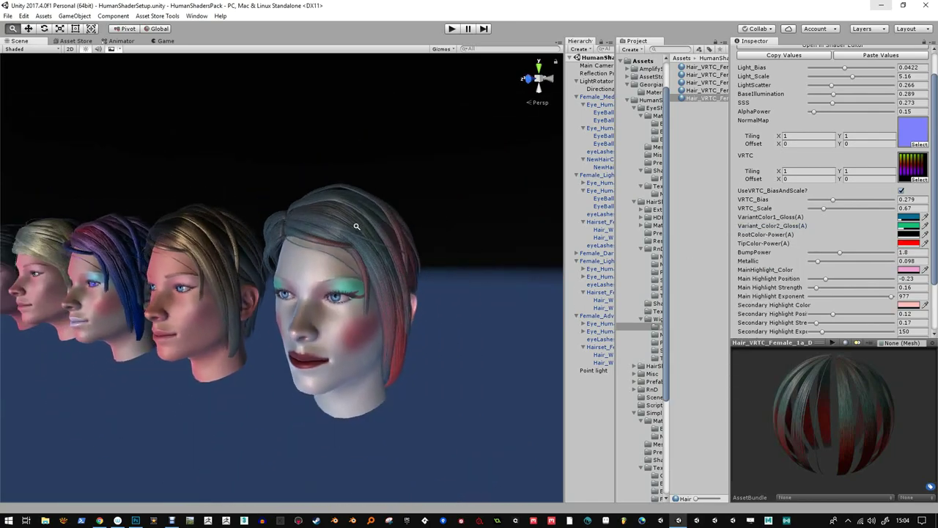
alt+right_drag(357, 226, 377, 280)
alt+drag(377, 280, 389, 287)
alt+right_drag(389, 287, 433, 327)
middle_drag(432, 326, 384, 335)
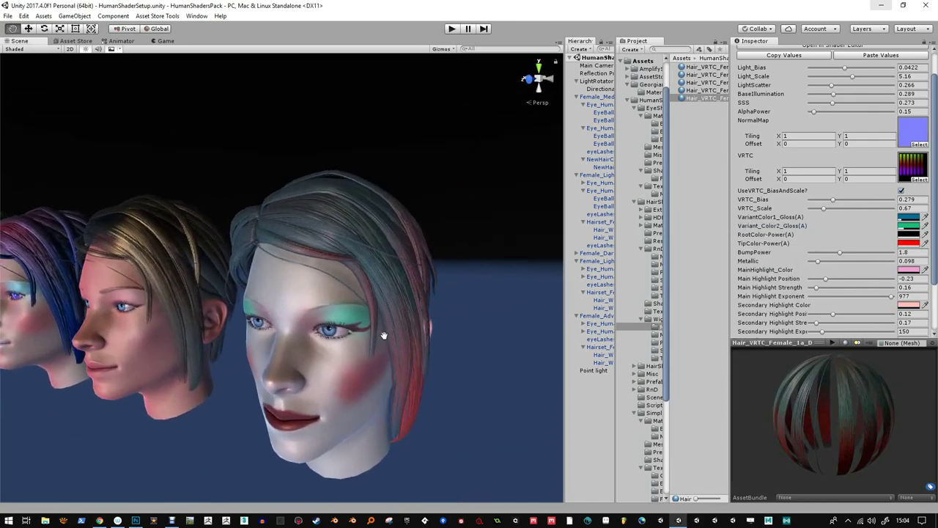
scroll(384, 335, up, 1)
click(908, 225)
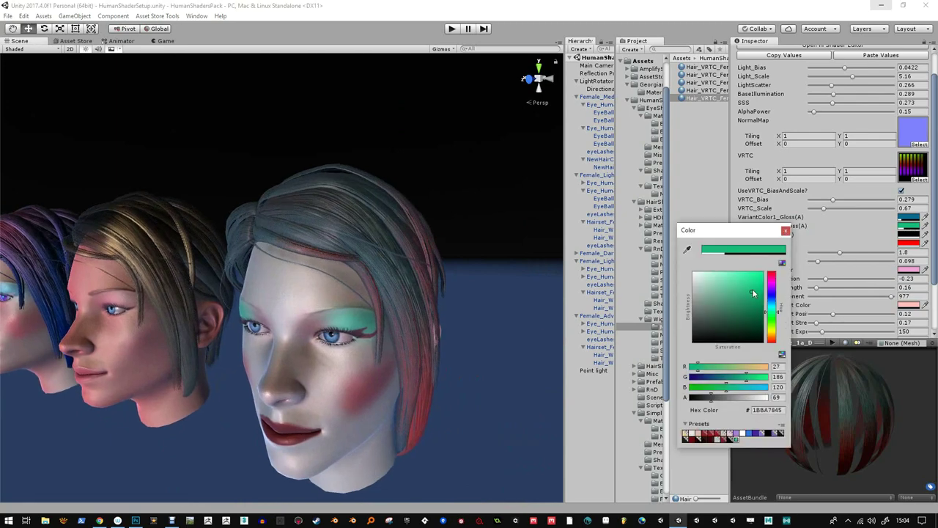
drag(753, 293, 758, 280)
click(784, 230)
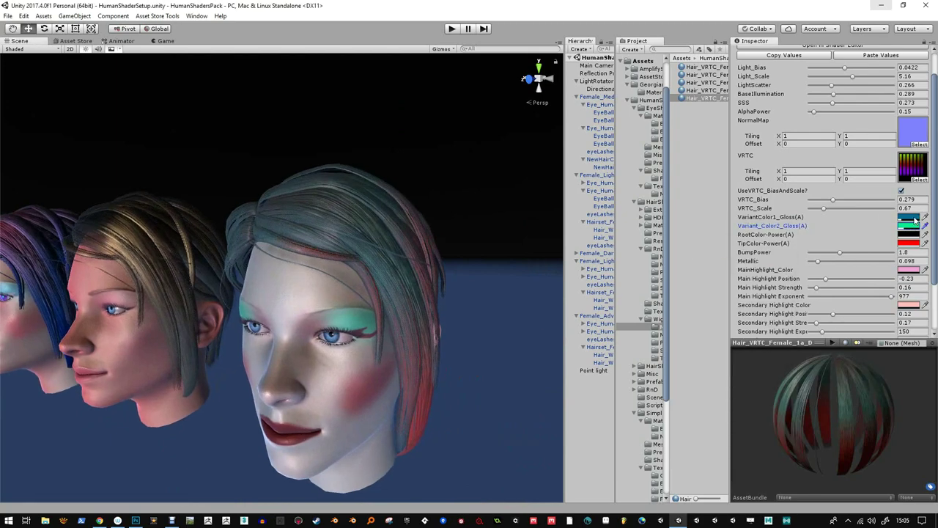
Change the hair's VariantColor1_Gloss to a bright, fully saturated cyan
click(912, 217)
click(769, 312)
drag(758, 307, 762, 274)
drag(771, 320, 774, 312)
click(785, 231)
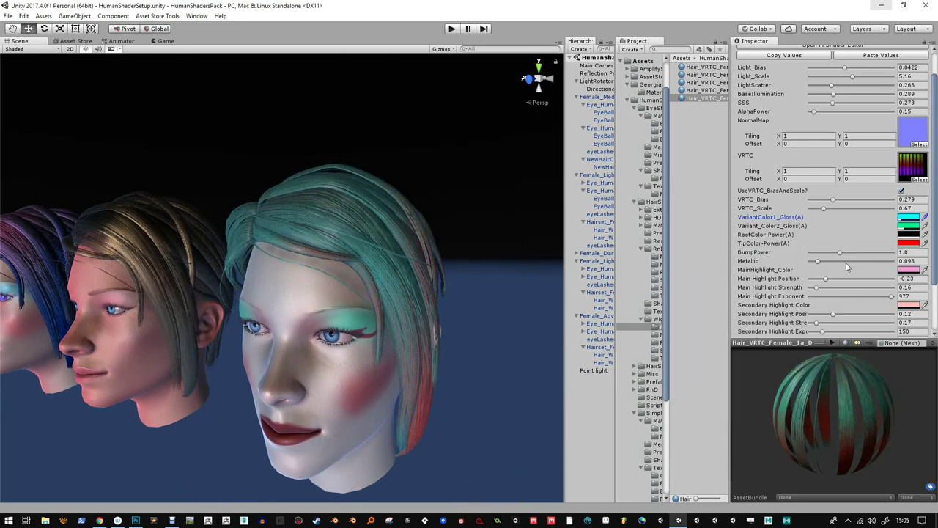
Change the hair's MainHighlight_Color to a bright aqua green
scroll(846, 267, down, 4)
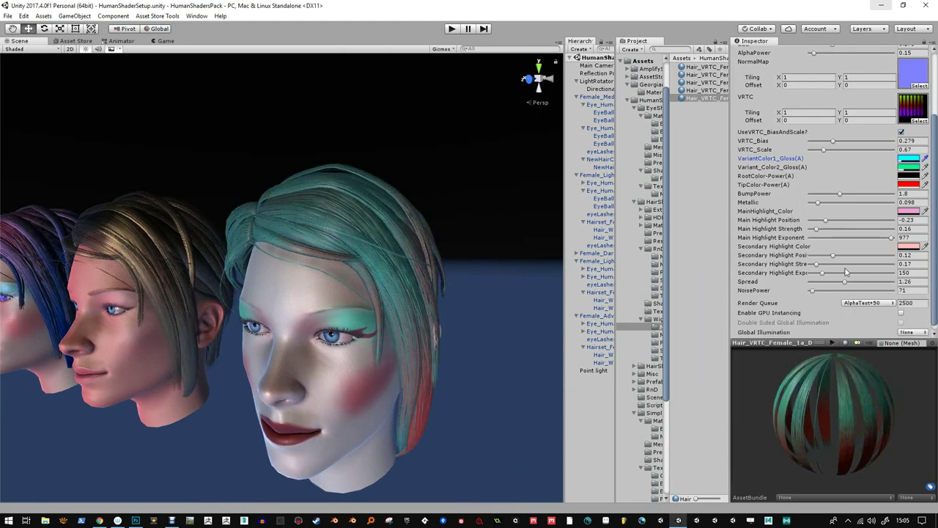
click(908, 211)
click(771, 311)
drag(741, 307, 740, 271)
click(785, 231)
Change the Secondary Highlight Color to sky blue with RGB 107, 224, 255
click(907, 247)
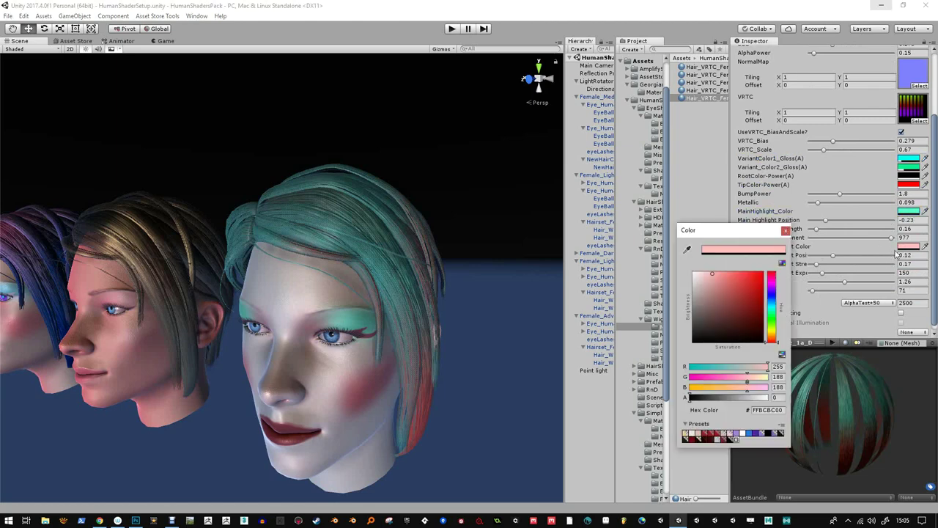
click(772, 306)
click(733, 275)
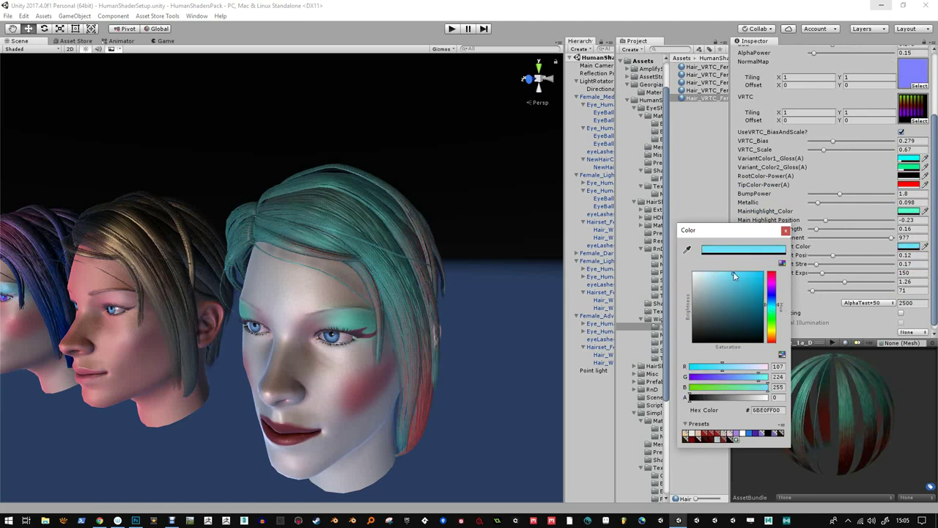
click(785, 231)
Set Secondary Highlight Strength to 0.42 and Main Highlight Strength to 0.34, checking the hair's shine from above
drag(820, 265, 840, 264)
mouse_move(817, 232)
mouse_down()
mouse_move(853, 232)
mouse_move(833, 232)
mouse_up()
alt+drag(499, 279, 410, 292)
alt+right_drag(498, 242, 443, 234)
alt+drag(443, 233, 422, 301)
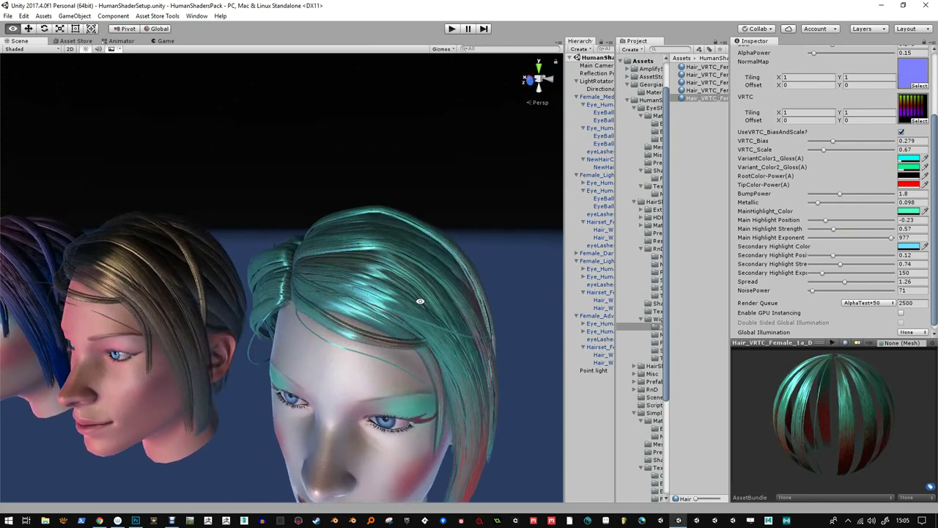
drag(841, 264, 827, 265)
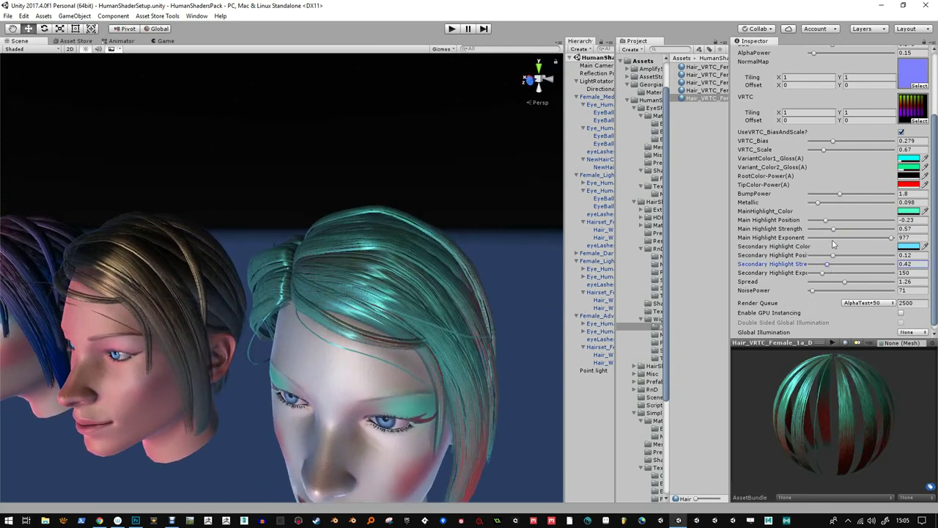
mouse_move(833, 230)
mouse_down()
mouse_move(817, 232)
mouse_move(826, 230)
mouse_up()
Change the hair's MainHighlight_Color to a near-white tone
click(916, 212)
drag(709, 288, 696, 263)
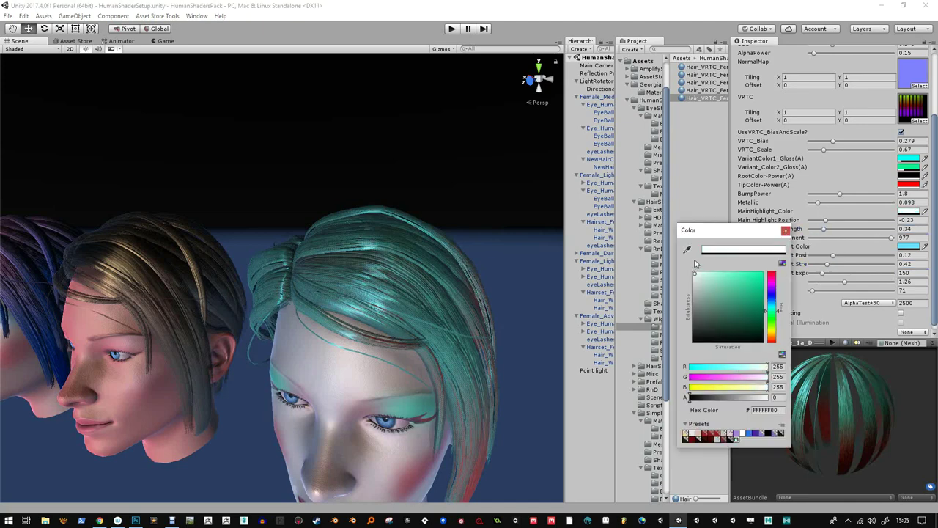
click(785, 231)
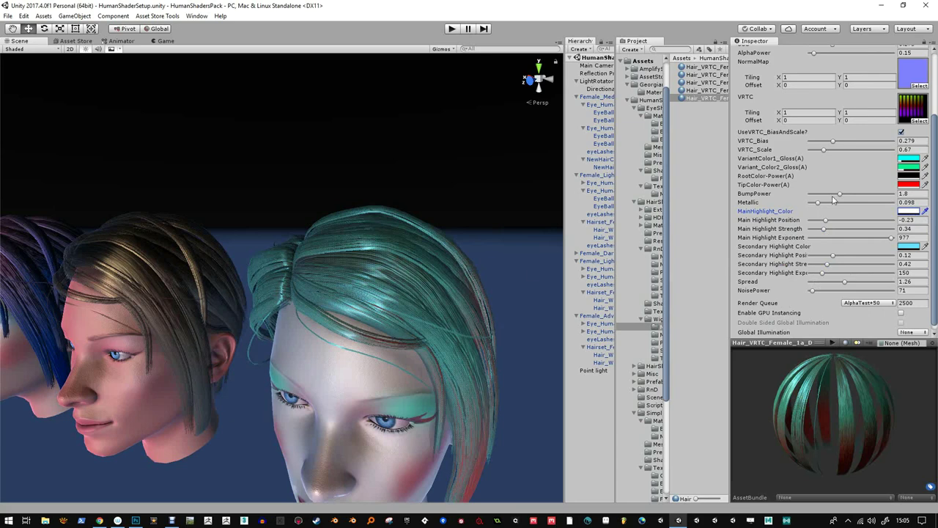
click(907, 212)
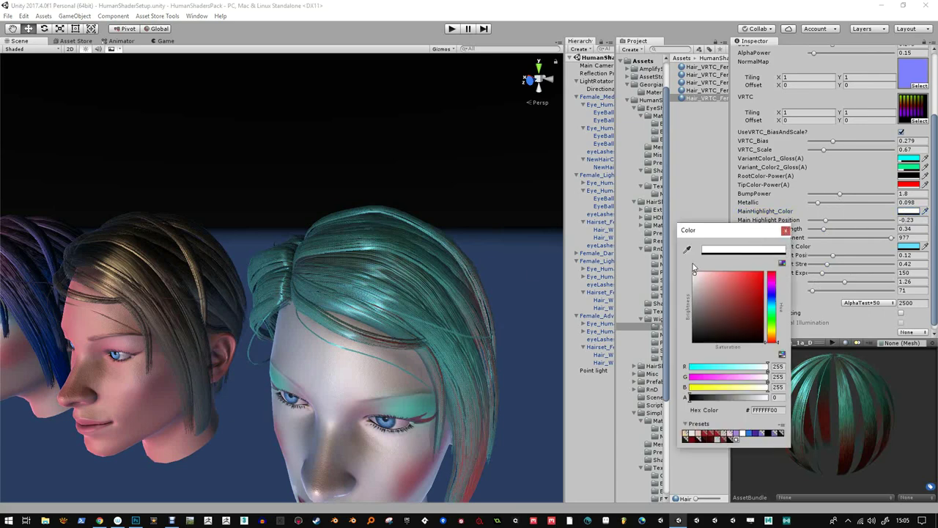
click(785, 231)
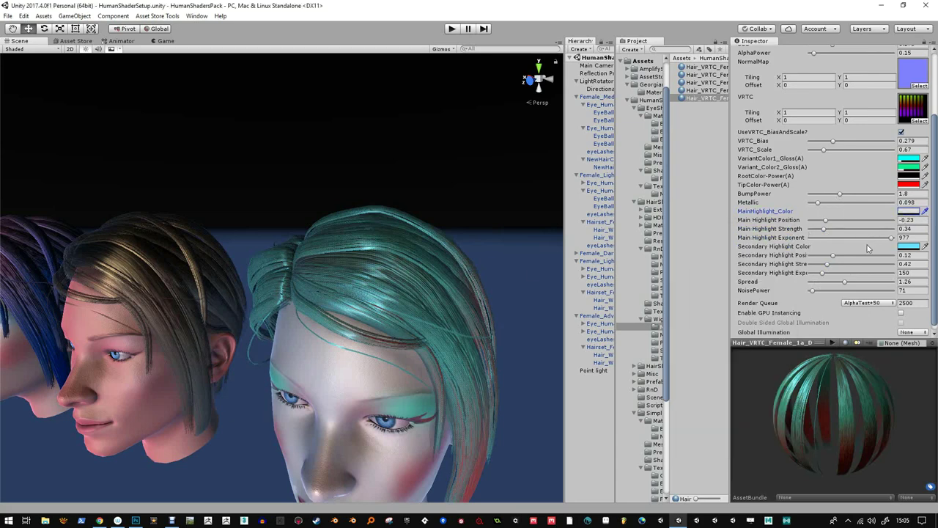
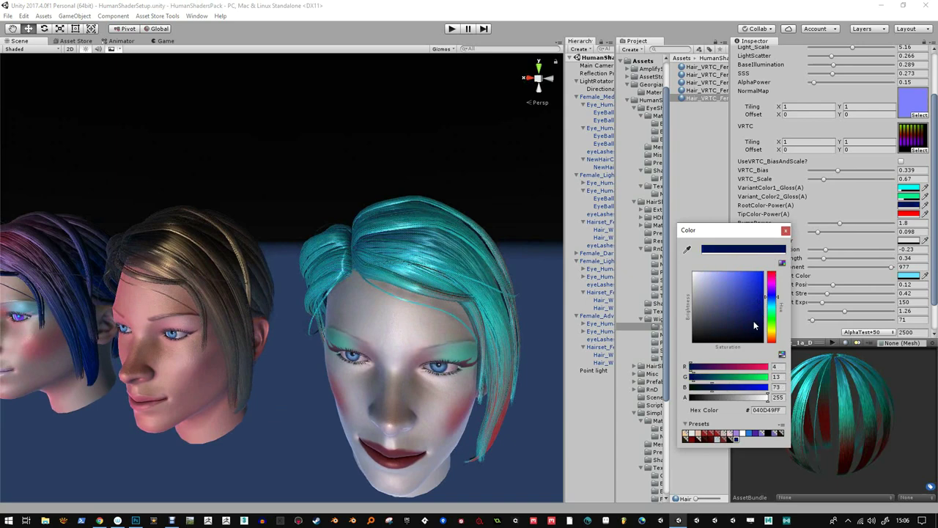
Accept the dark navy RootColor-Power colour, RGB 4, 13, 73, and check the hair from another angle
click(784, 232)
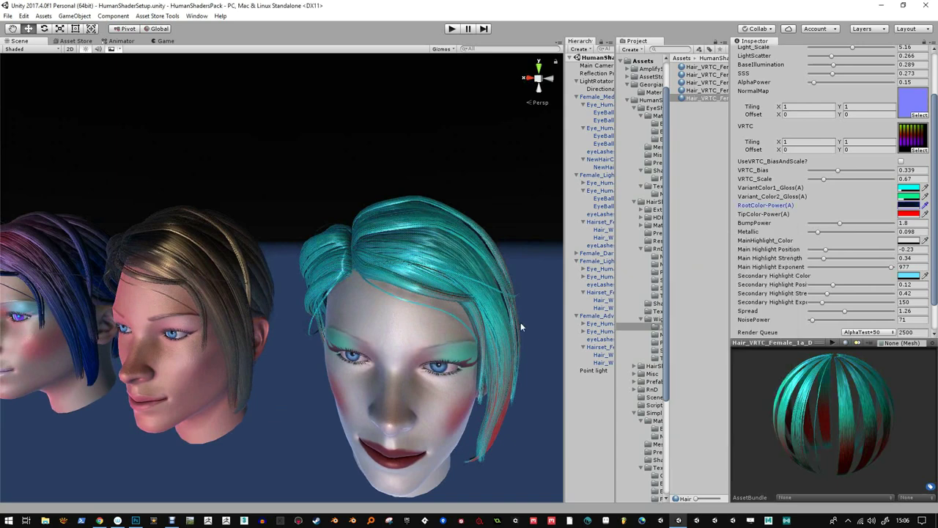
alt+drag(520, 323, 459, 340)
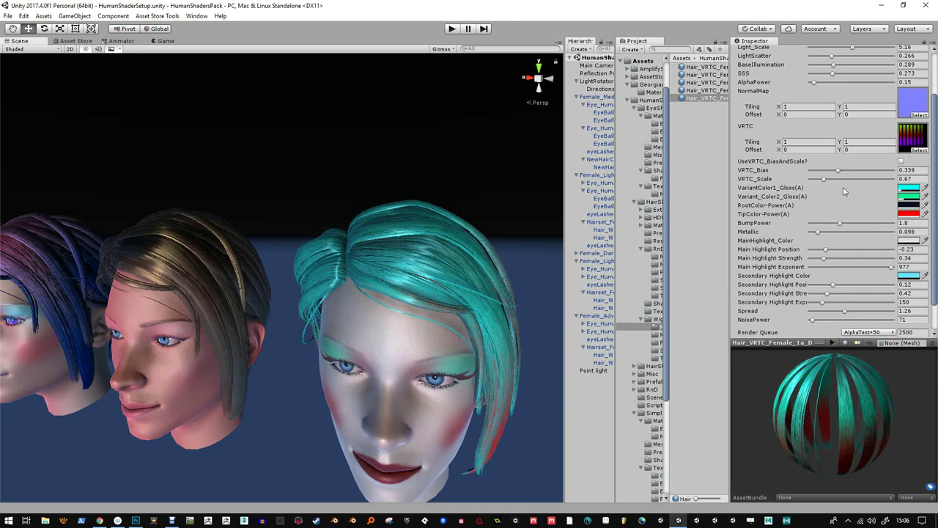
Enable UseVRTC_BiasAndScale and adjust the root and tip spread with VRTC_Bias 0.093 and VRTC_Scale 1.78
click(901, 161)
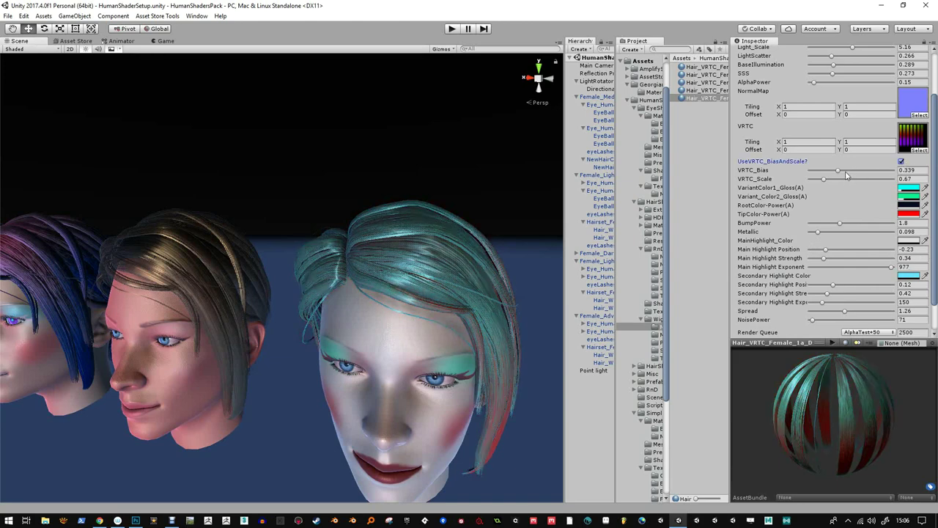
drag(846, 174, 817, 172)
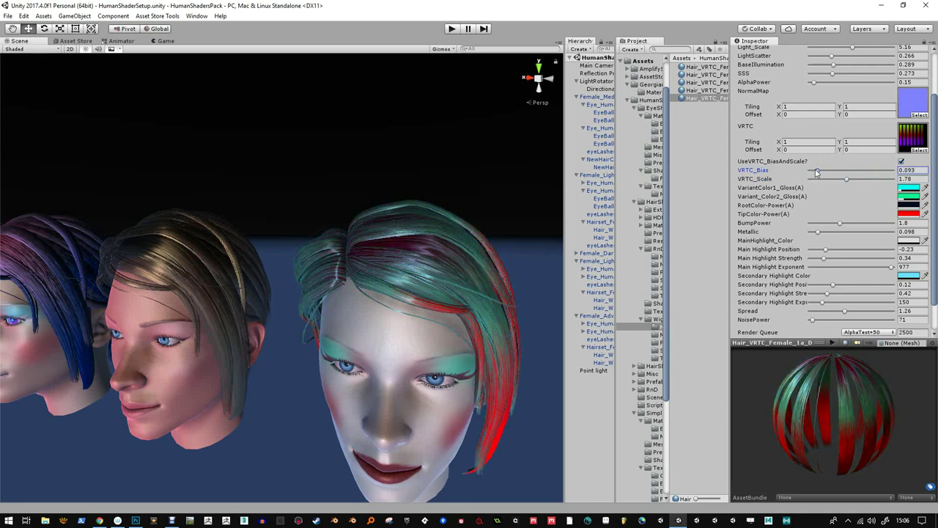
Change the hair's RootColor-Power to a muted slate blue, RGB 49, 64, 77, and check the roots from another angle
alt+drag(505, 268, 385, 270)
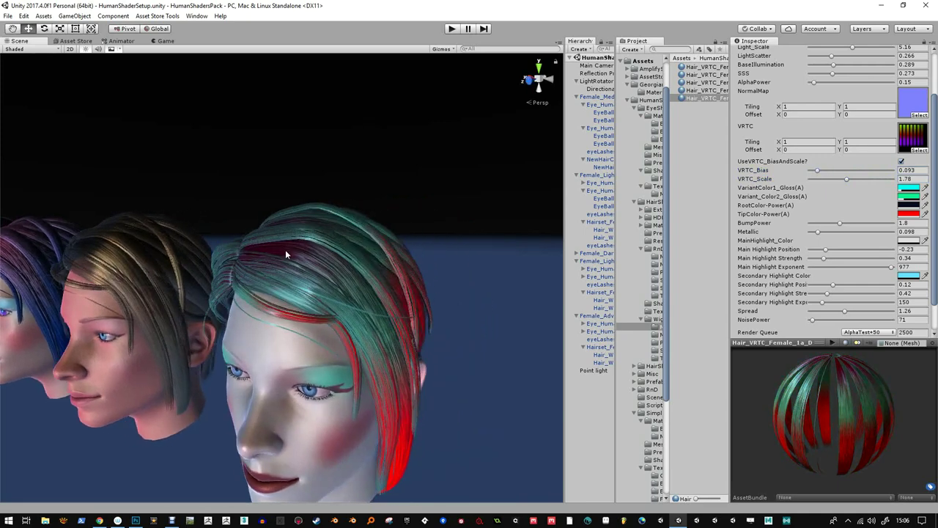
click(916, 206)
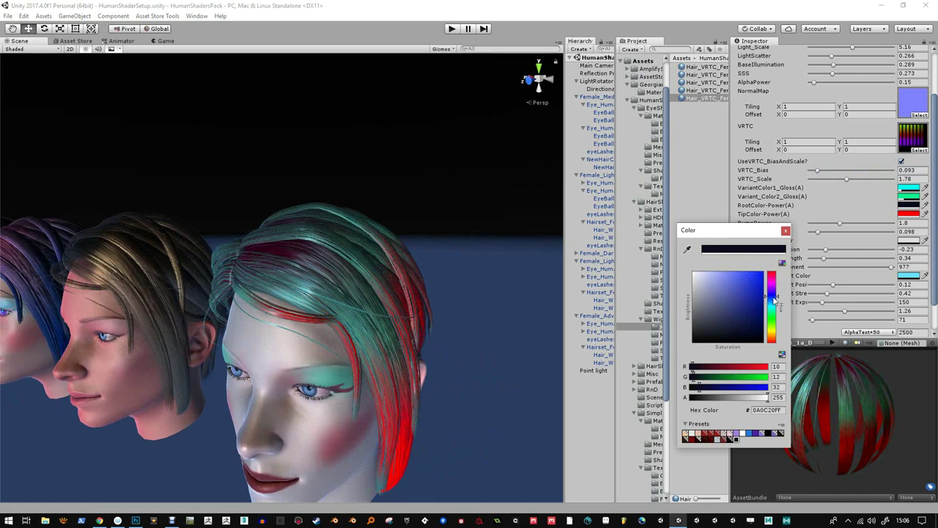
mouse_move(773, 297)
mouse_down()
mouse_move(749, 303)
mouse_move(774, 309)
mouse_move(773, 297)
mouse_move(719, 311)
mouse_move(719, 319)
mouse_up()
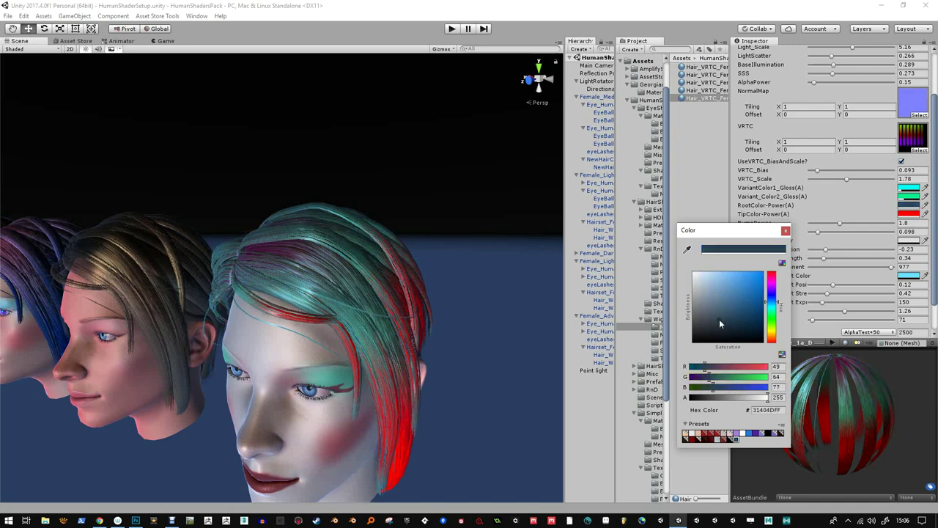
click(784, 230)
alt+drag(343, 249, 355, 253)
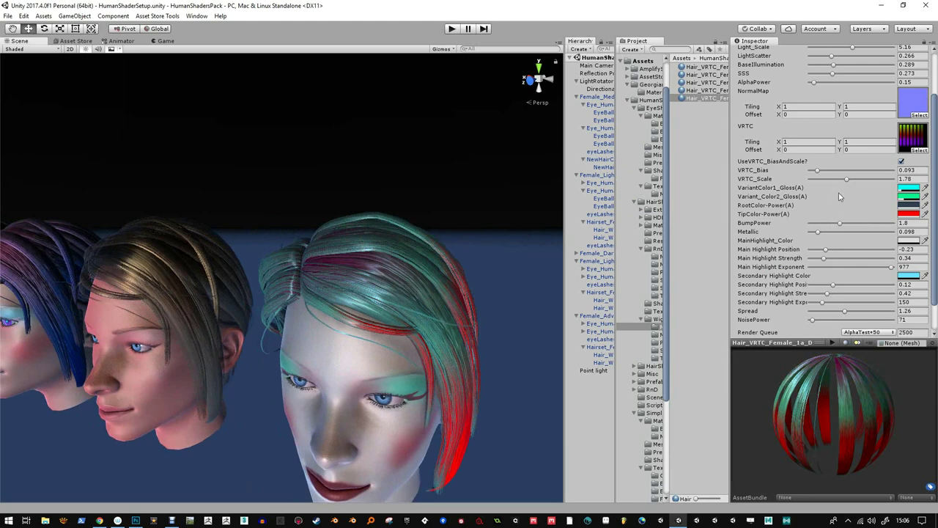
Reduce the root and tip spread by setting VRTC_Scale to 1.53 and VRTC_Bias to 0.065
click(840, 180)
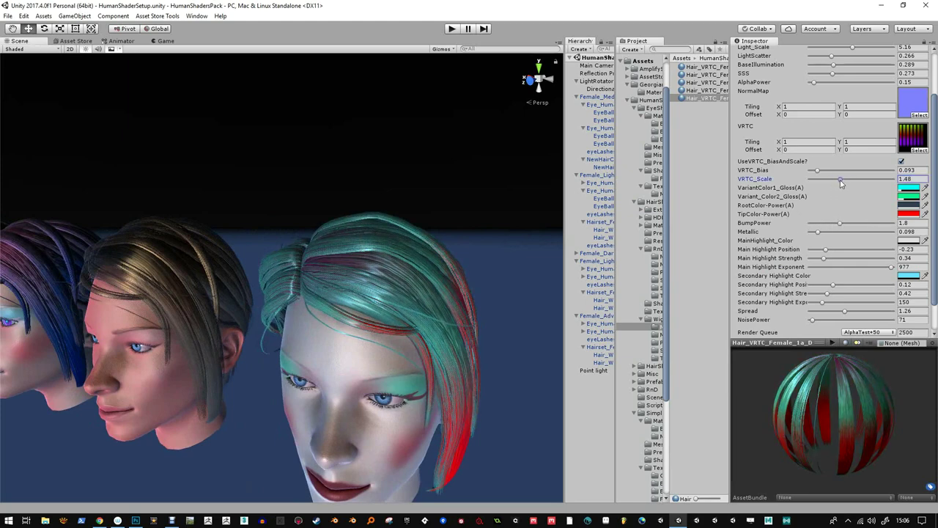
drag(822, 172, 842, 181)
alt+drag(344, 352, 350, 331)
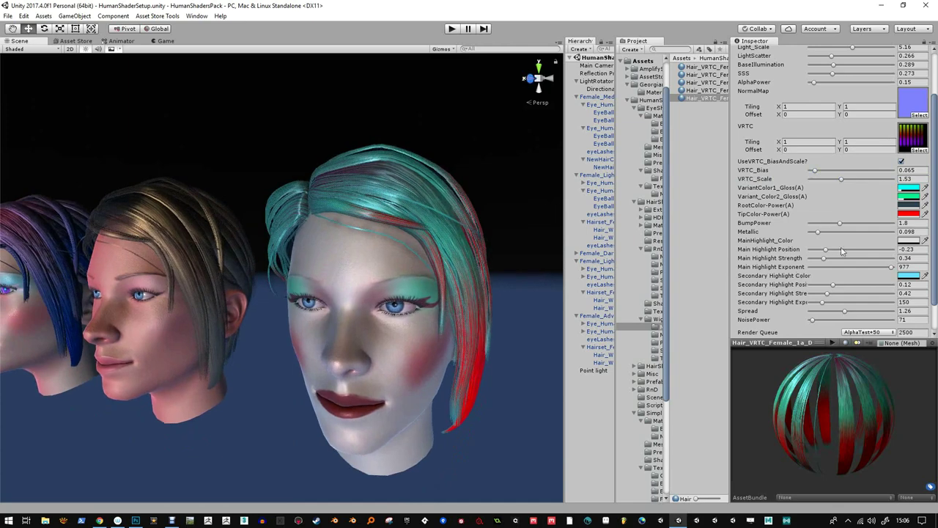
Change the hair's TipColor-Power to a muted dark red, RGB 120, 44, 44
click(906, 213)
drag(759, 280, 736, 310)
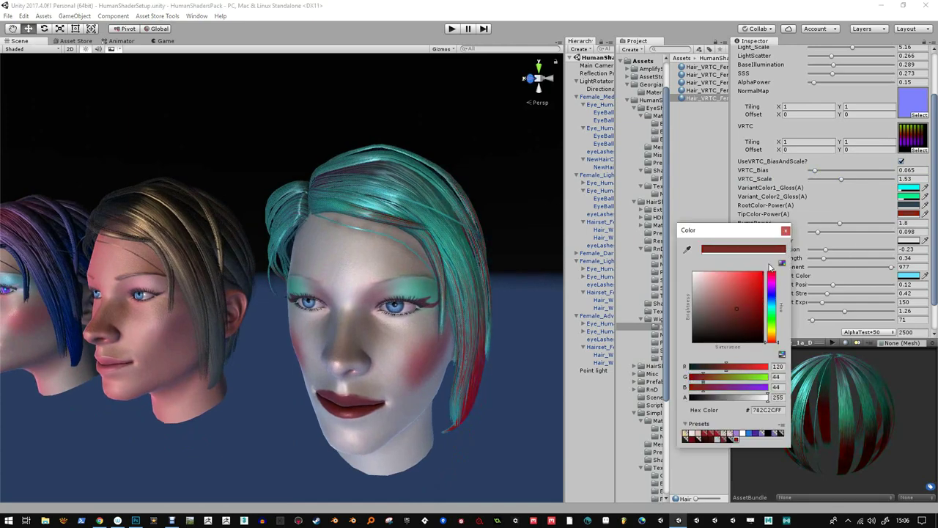
click(785, 230)
Examine the recoloured hair on the female head from a distance, from above and close up
alt+right_drag(395, 322, 400, 256)
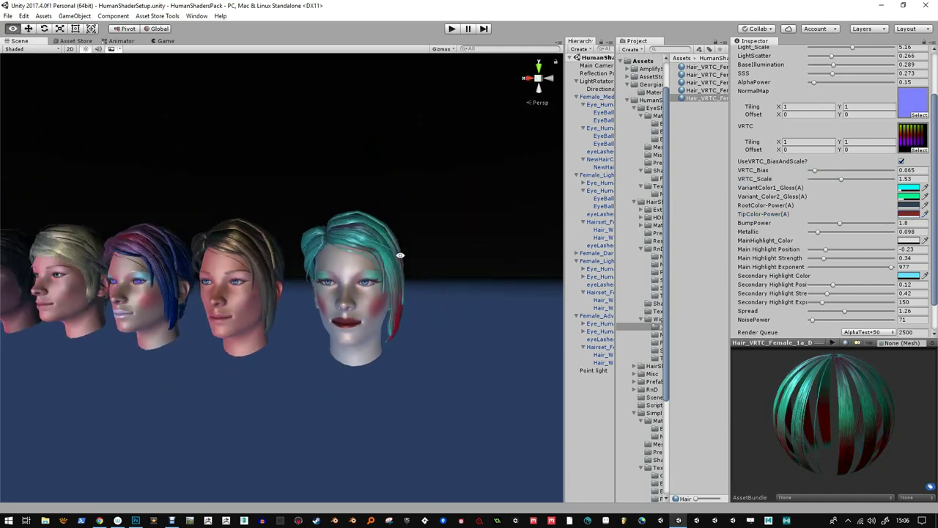
alt+drag(400, 256, 398, 300)
alt+right_drag(398, 300, 398, 410)
alt+drag(400, 265, 400, 292)
alt+right_drag(400, 291, 386, 330)
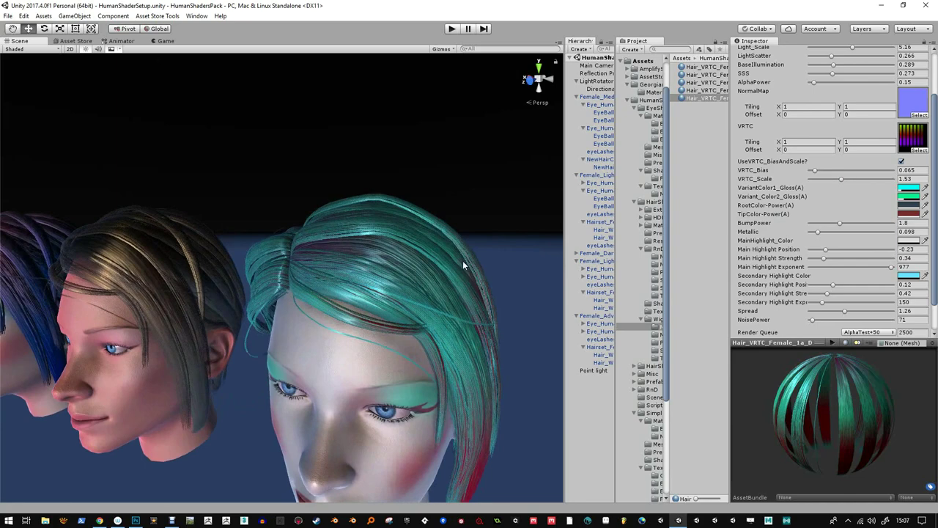
middle_drag(462, 260, 351, 267)
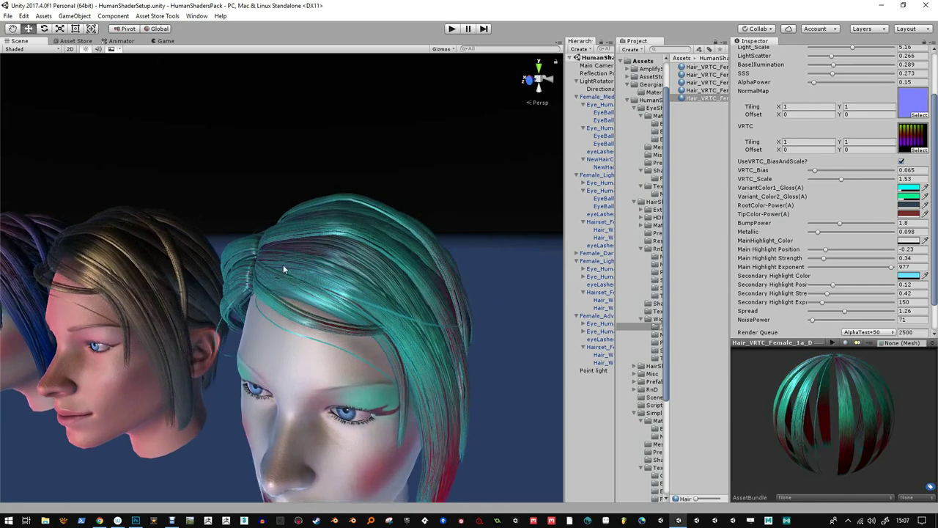
alt+right_drag(346, 292, 366, 202)
alt+drag(366, 203, 342, 255)
alt+right_drag(341, 256, 361, 354)
alt+drag(361, 354, 359, 286)
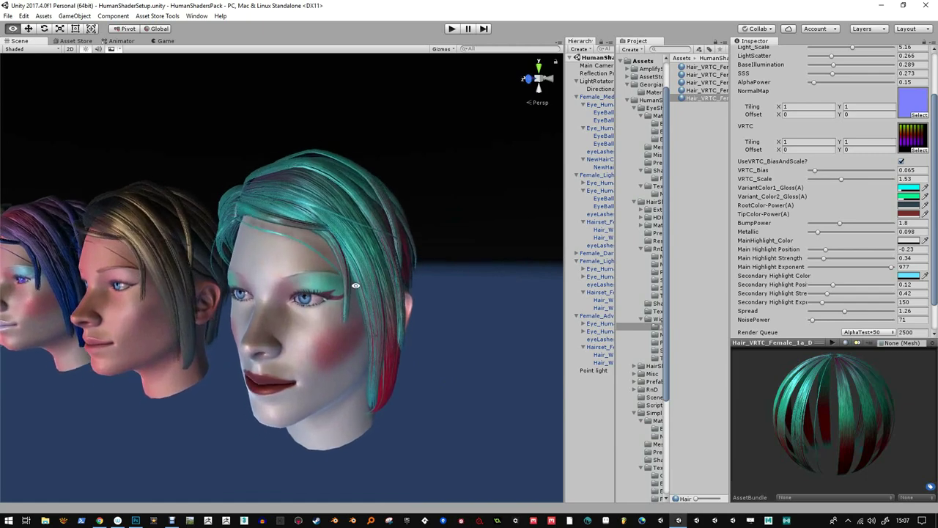
Align the Main Camera with the current scene view and briefly run the scene to check the head in the Game view
click(595, 67)
key(ctrl+shift+f)
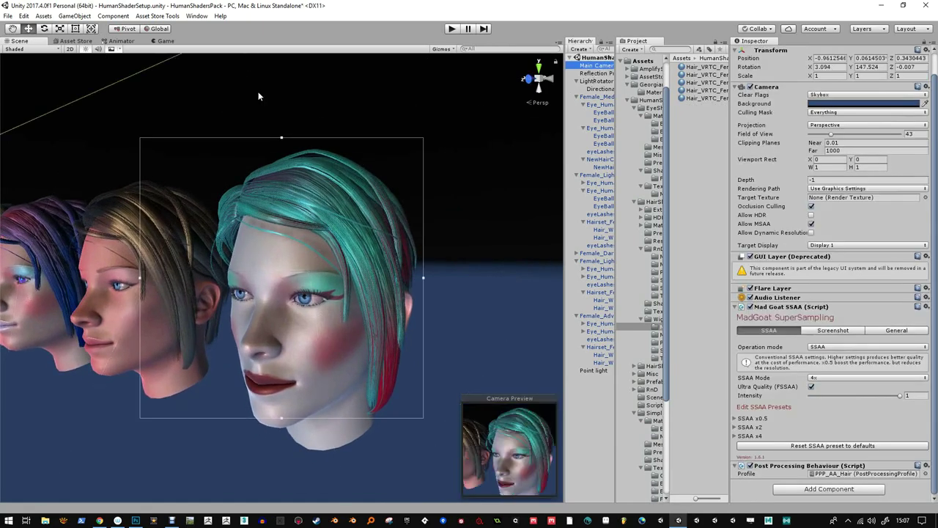
click(163, 42)
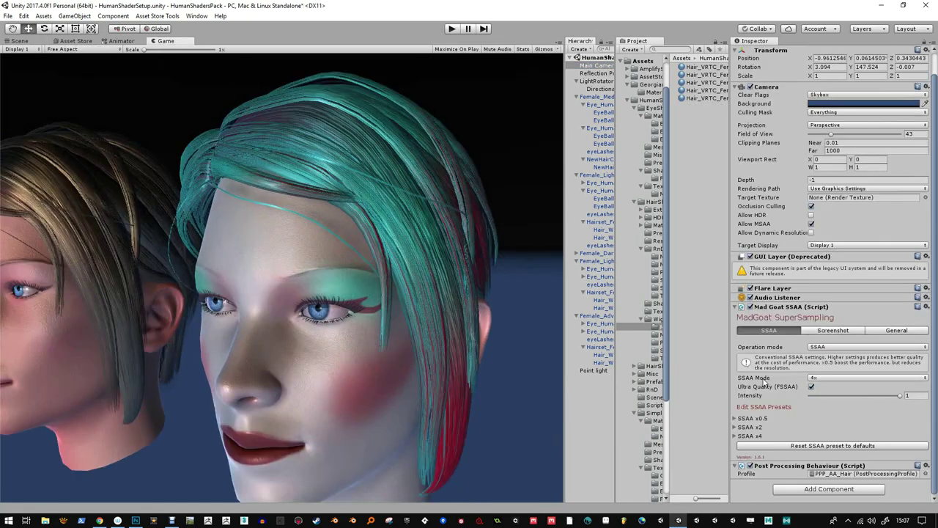
click(451, 29)
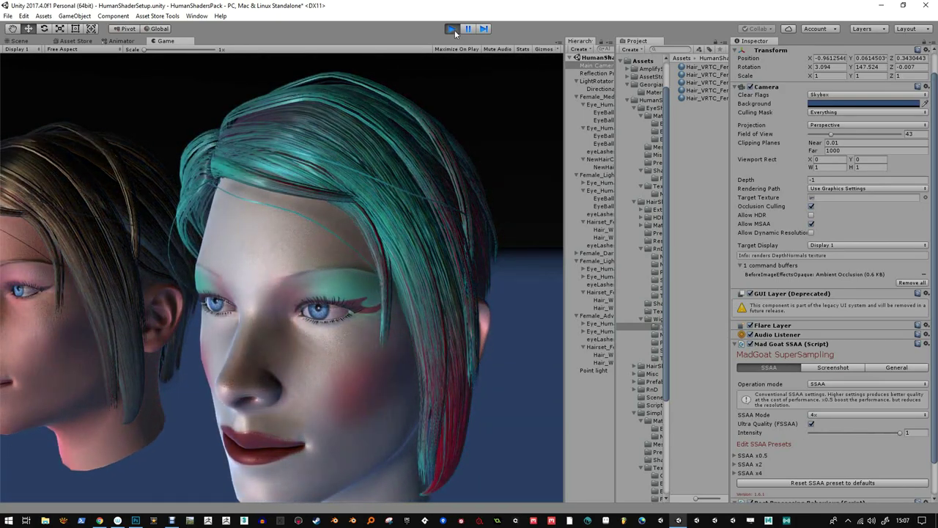
click(452, 29)
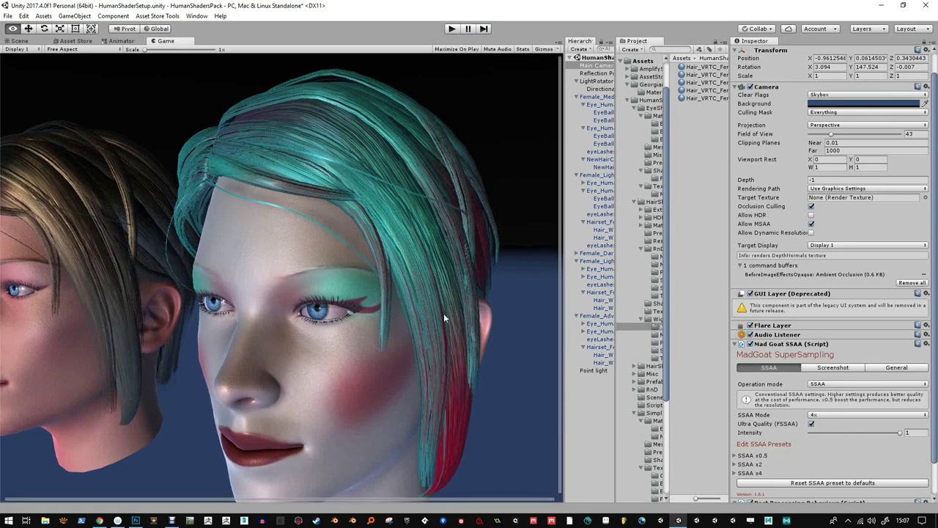
Return to the Scene view and open the EyeShader3_BlueEye material used by the made-up head's eyes
click(26, 43)
alt+scroll(353, 318, up, 2)
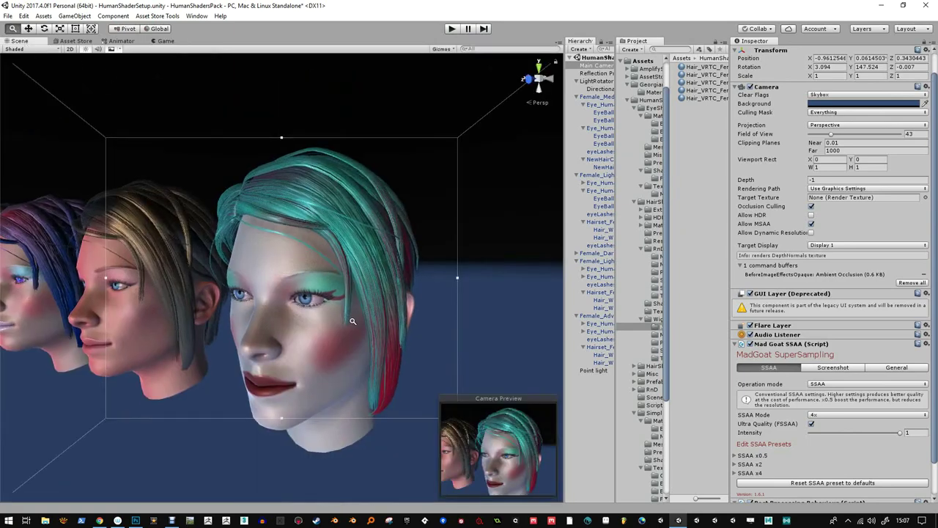
alt+scroll(354, 270, down, 5)
alt+drag(355, 270, 438, 292)
click(470, 284)
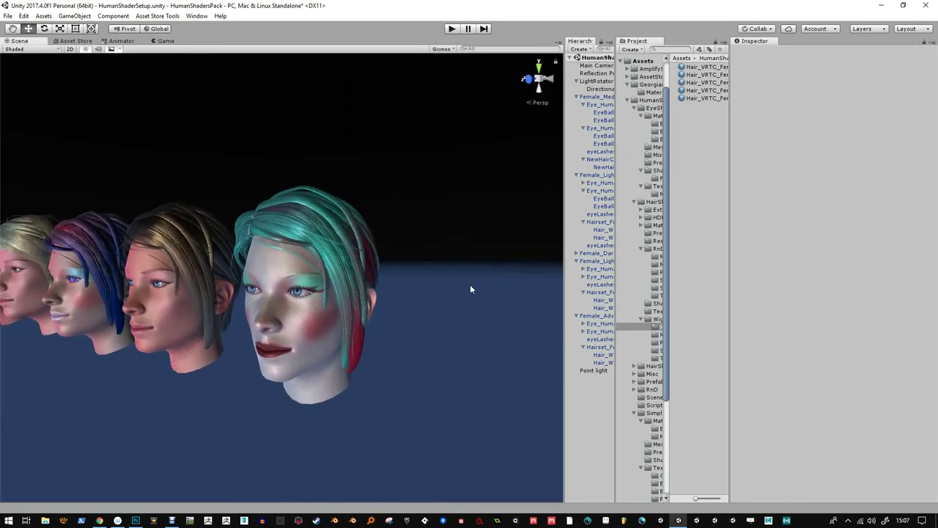
alt+right_drag(389, 284, 394, 354)
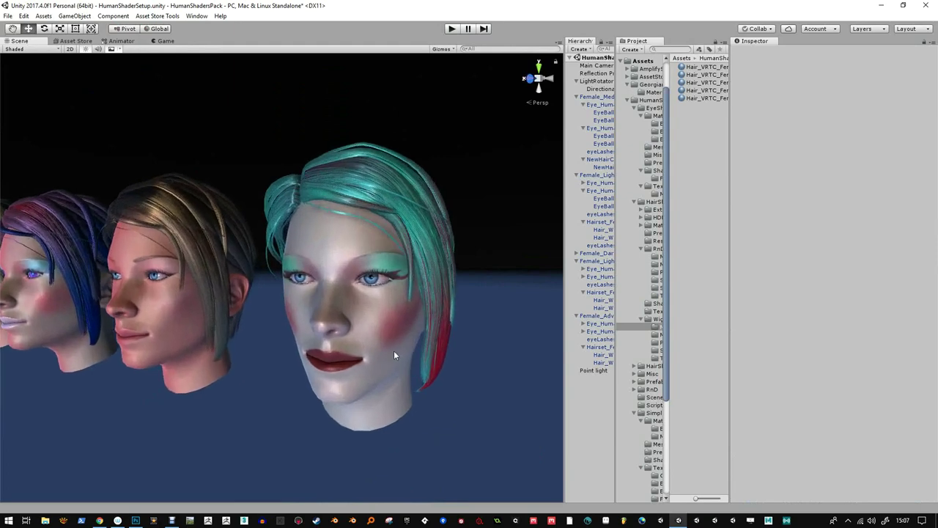
click(373, 286)
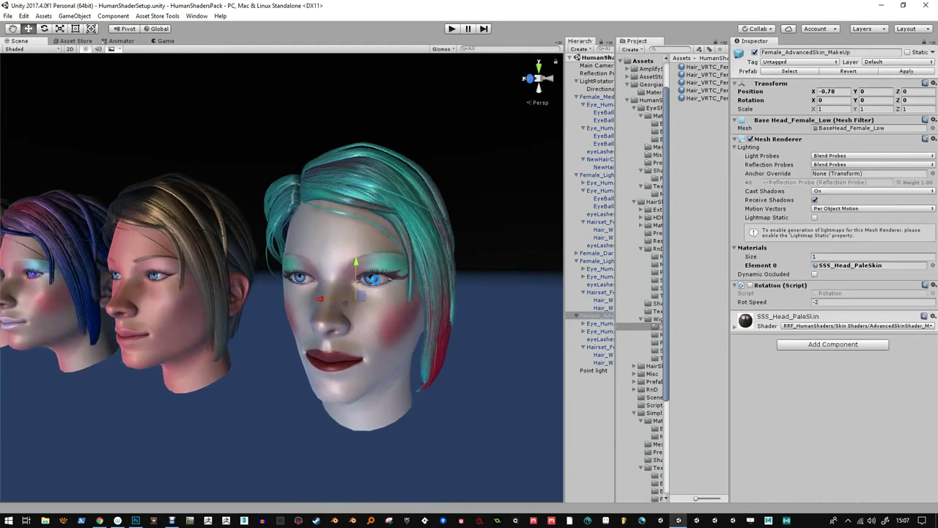
click(831, 269)
double_click(832, 268)
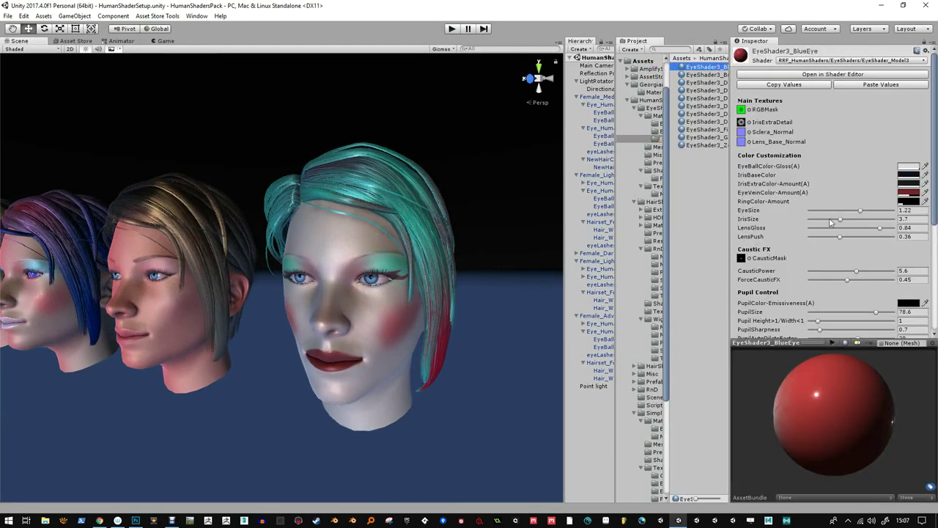
View the eye up close and inspect the EyeExtrasStrong texture assigned as the eye material's RGBMask in an enlarged preview
alt+right_drag(369, 216, 389, 261)
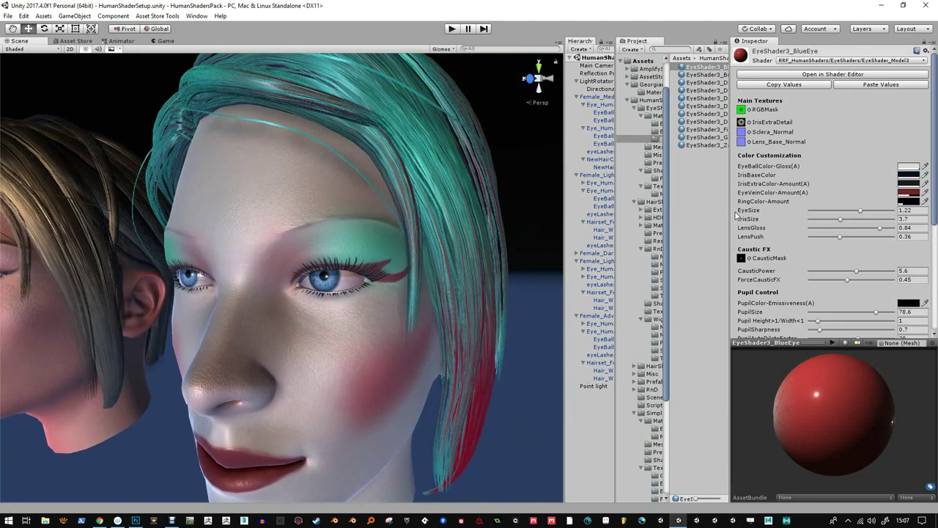
drag(735, 214, 659, 214)
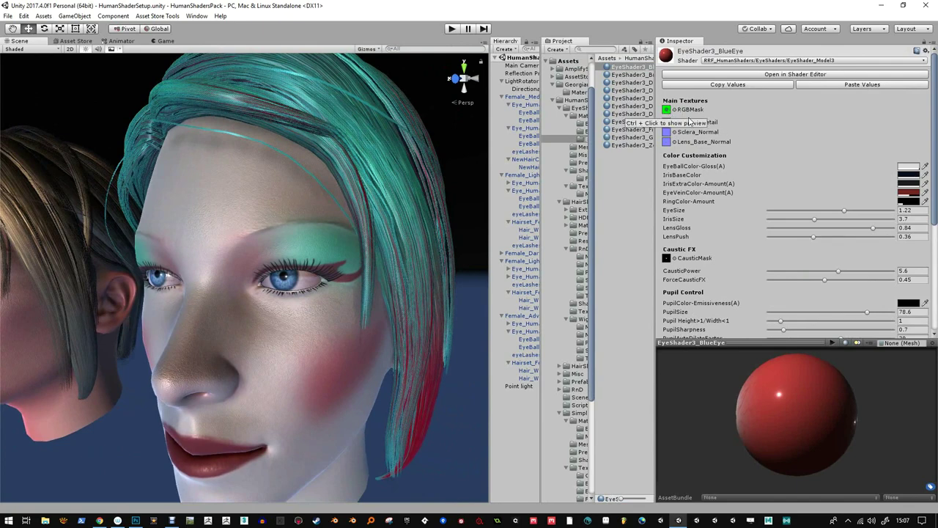
alt+right_drag(256, 251, 255, 269)
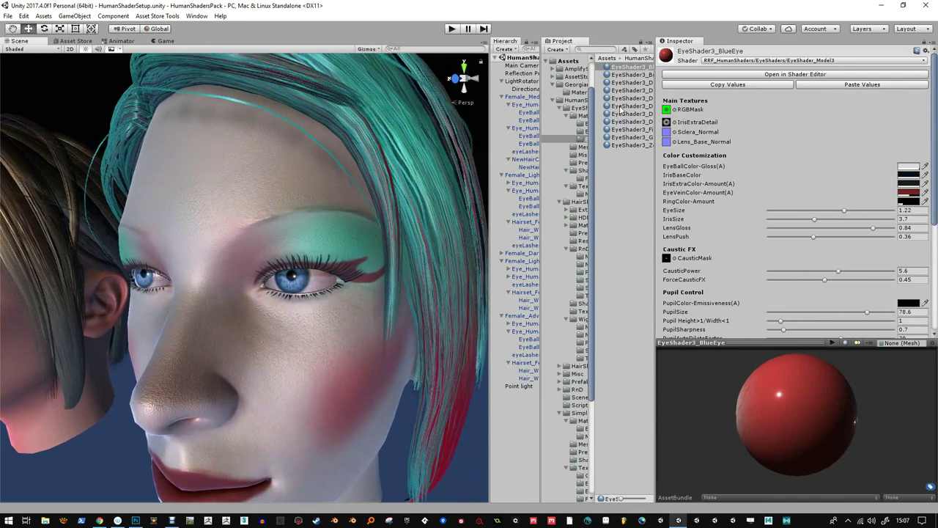
click(670, 111)
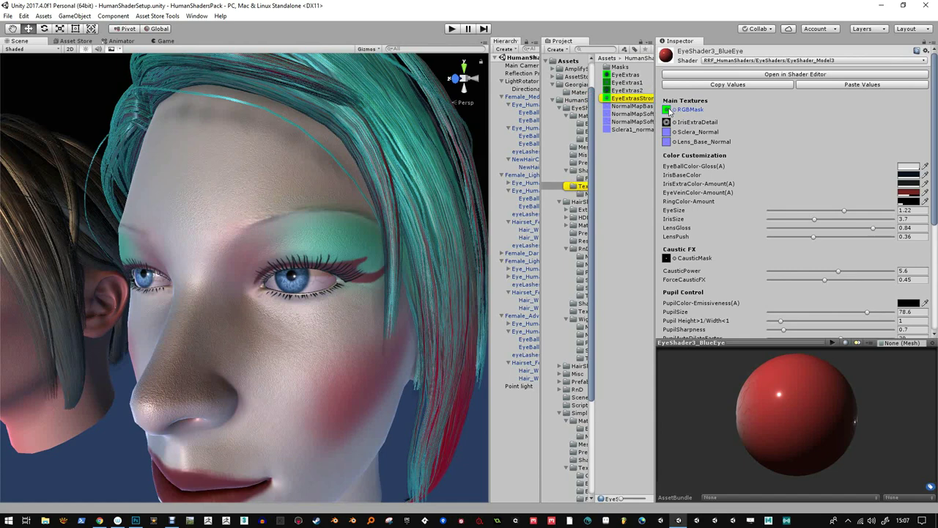
click(620, 98)
drag(823, 350, 763, 271)
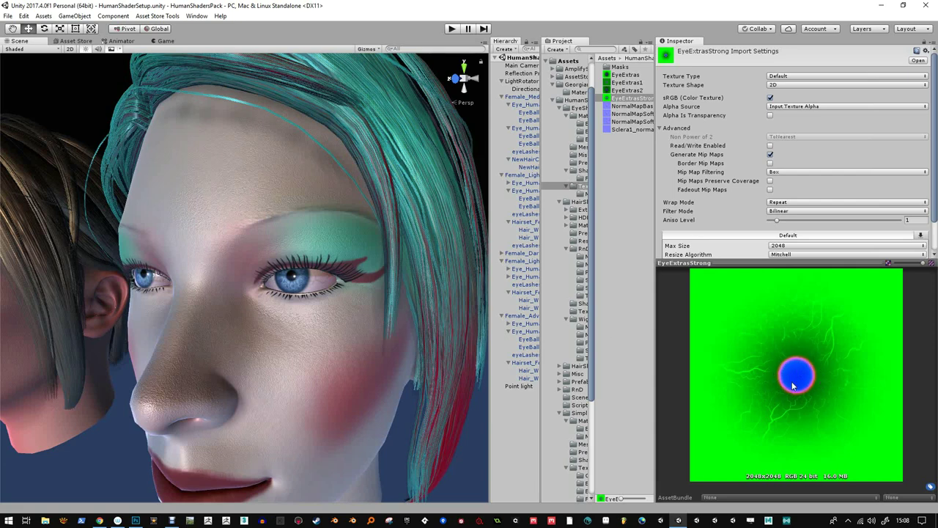
Reopen the EyeShader3_BlueEye material and widen the asset list to show the full eye material names
click(313, 280)
click(805, 266)
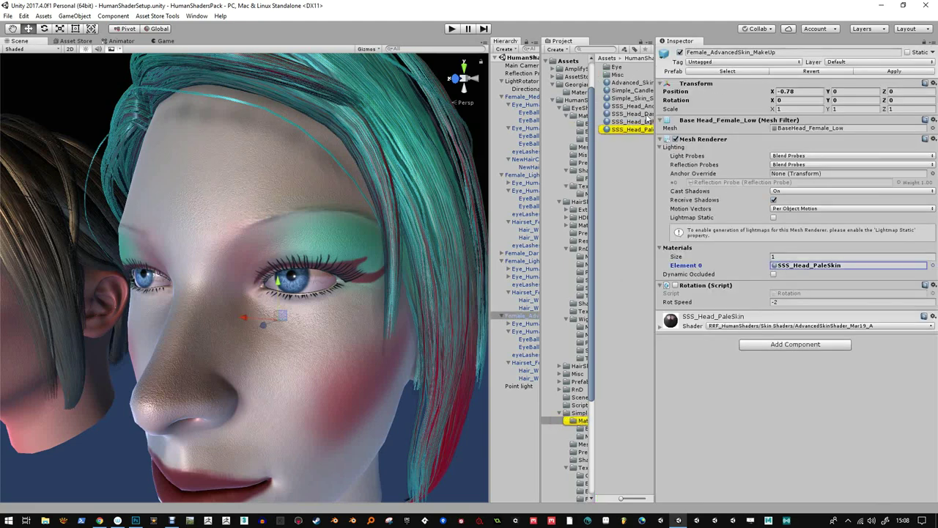
click(635, 130)
click(323, 283)
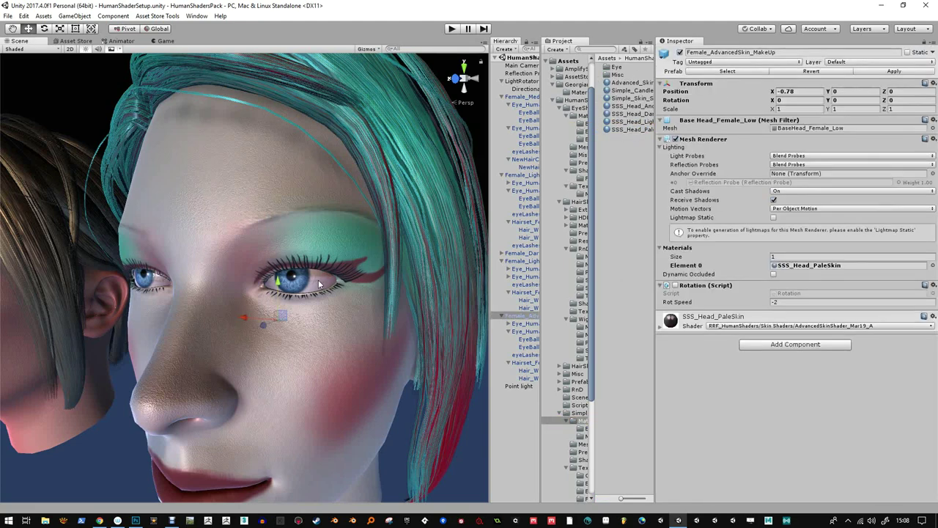
click(831, 268)
click(631, 67)
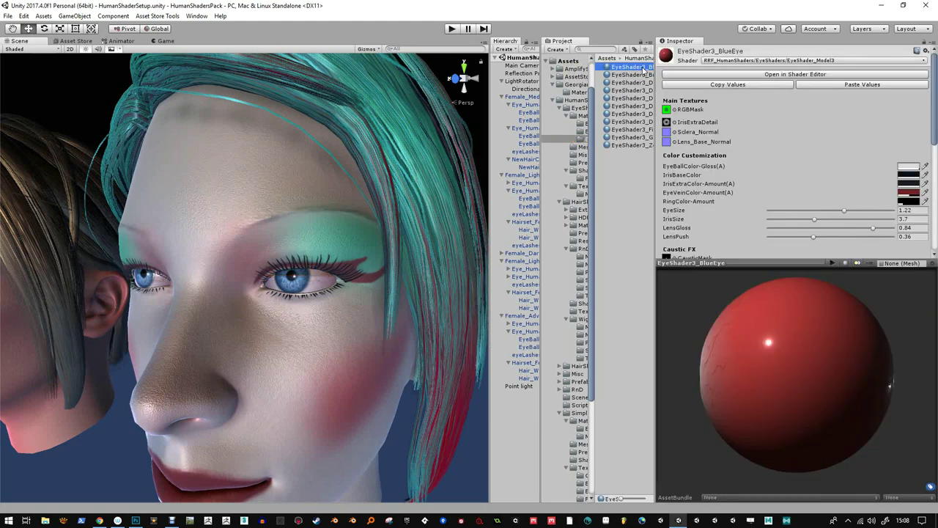
drag(652, 151, 719, 152)
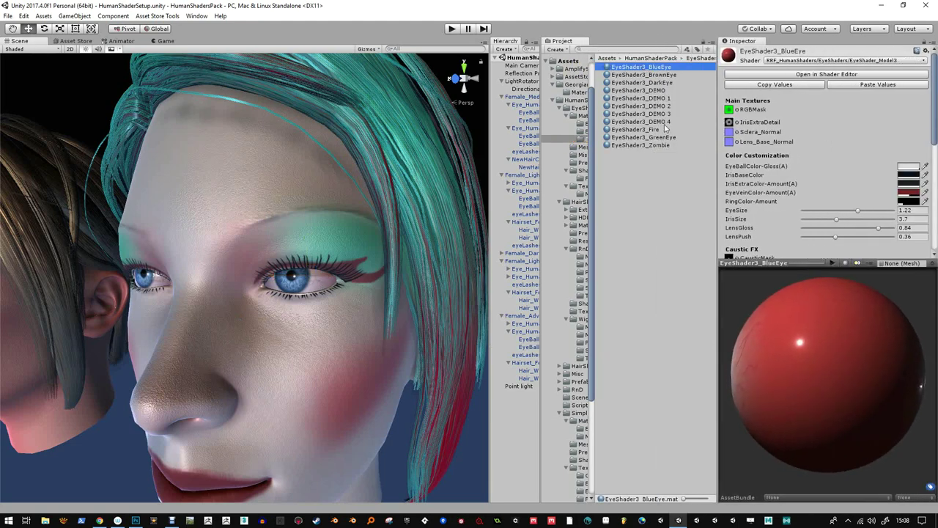
Select the LOD0 and LOD1 EyeBallSurface objects of both eyes under Female_AdvancedSkin_MakeUp, keeping the eye material names readable
click(310, 278)
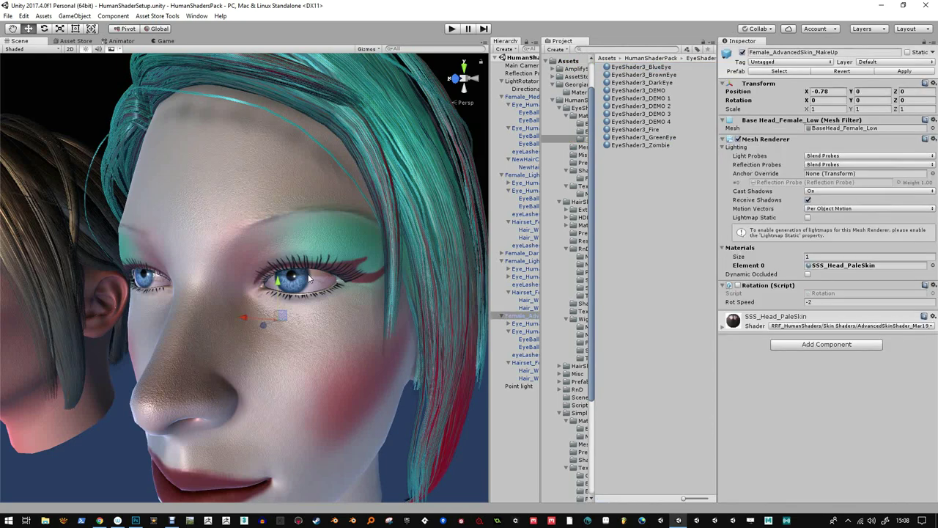
drag(541, 326, 595, 327)
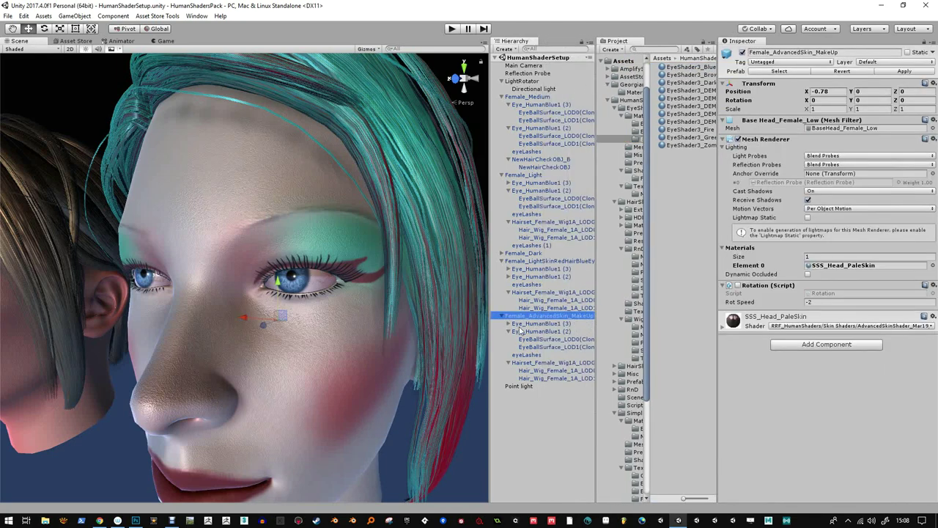
click(507, 323)
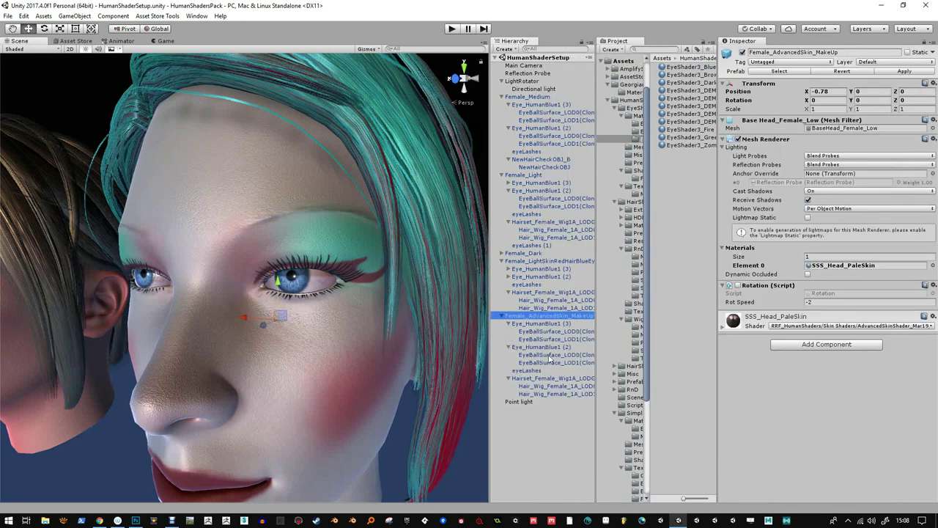
click(552, 332)
ctrl+click(553, 339)
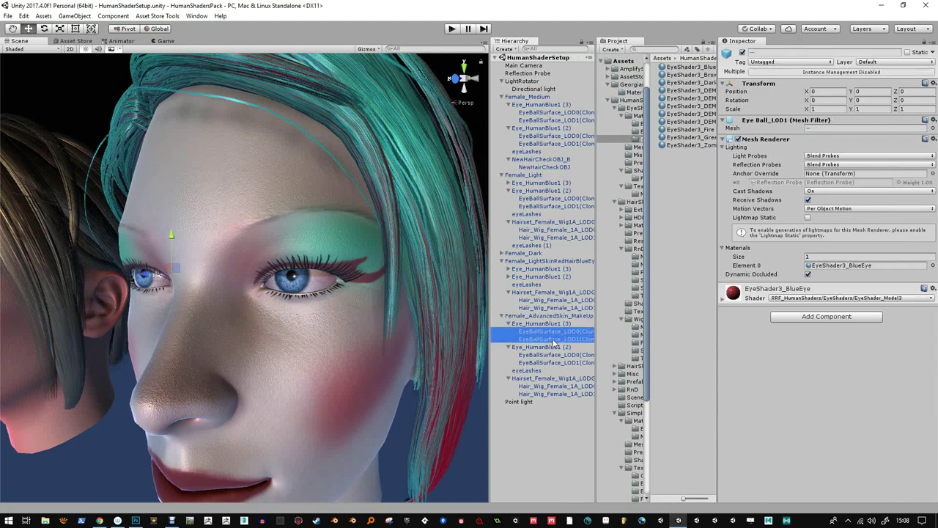
ctrl+click(552, 354)
ctrl+click(555, 362)
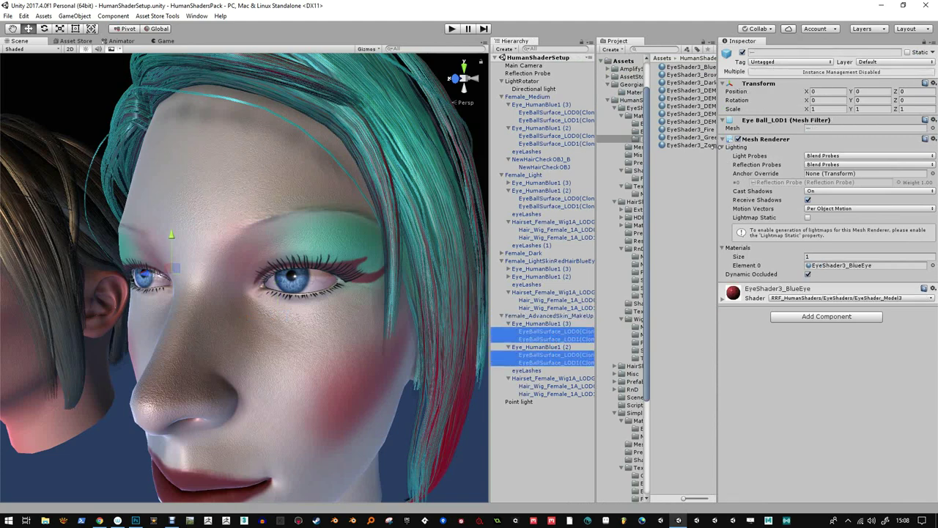
drag(713, 145, 762, 148)
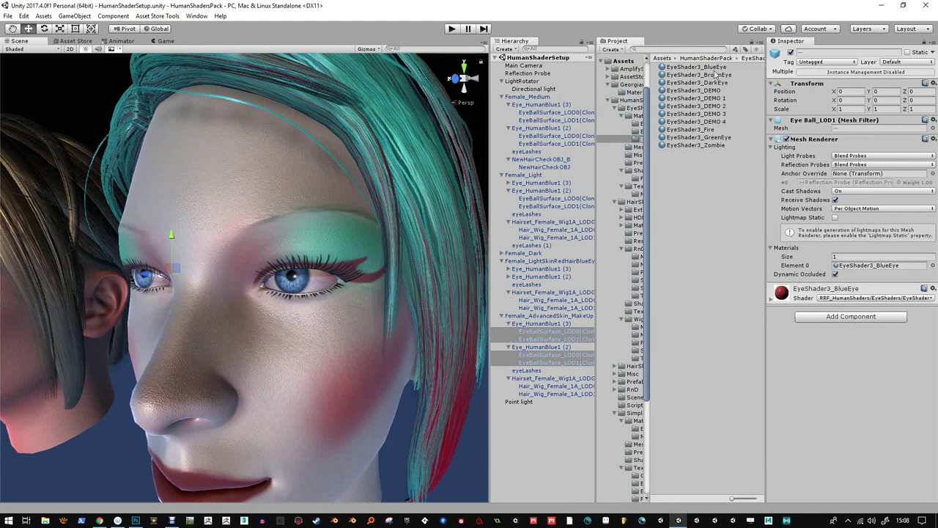
Assign the EyeShader3_DEMO 4 material to the selected eyeball surfaces and open that material's settings
drag(716, 121, 872, 269)
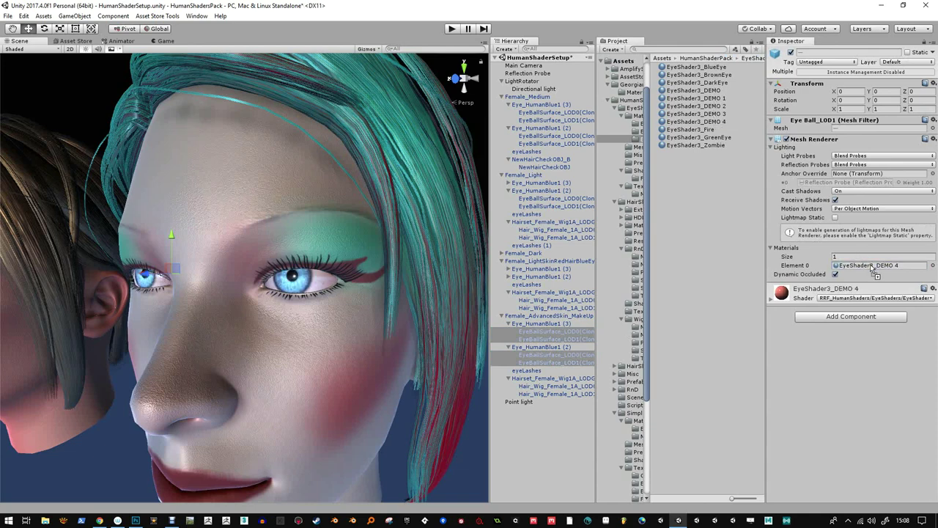
click(872, 265)
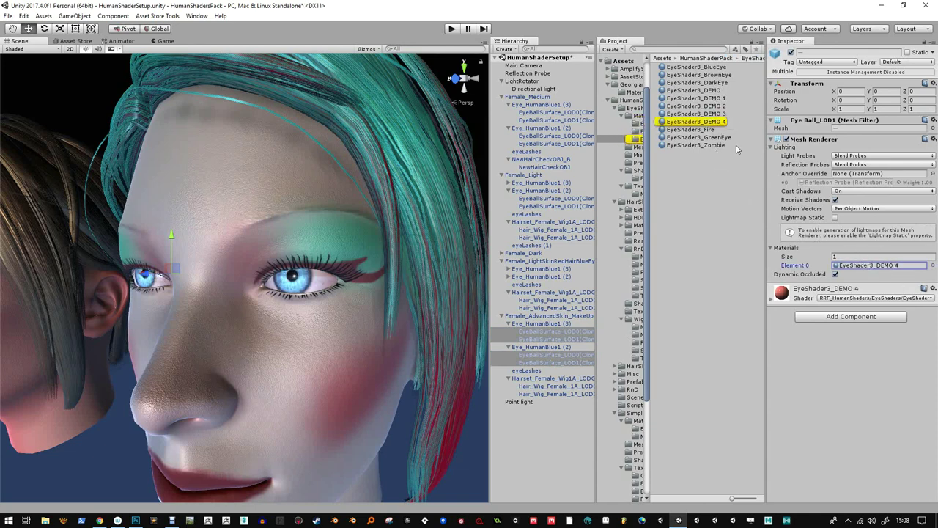
click(716, 121)
scroll(281, 129, down, 8)
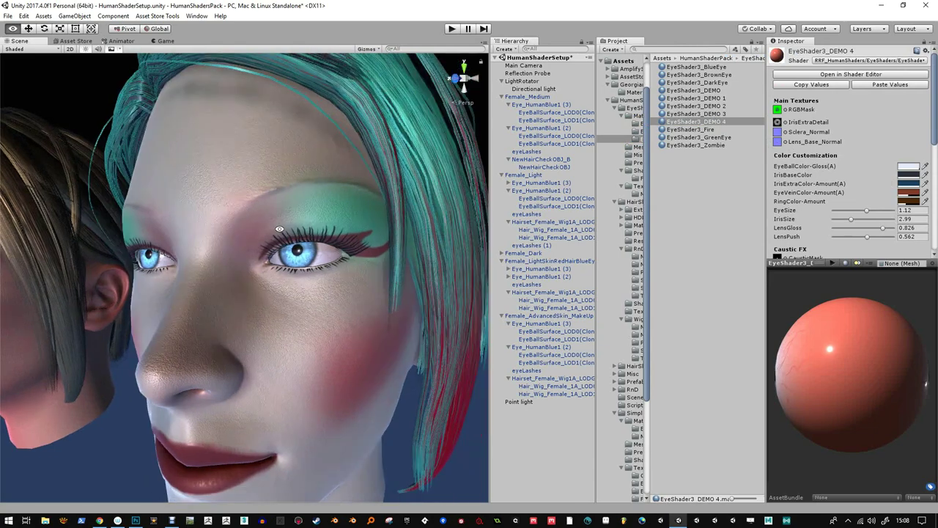
scroll(281, 129, up, 8)
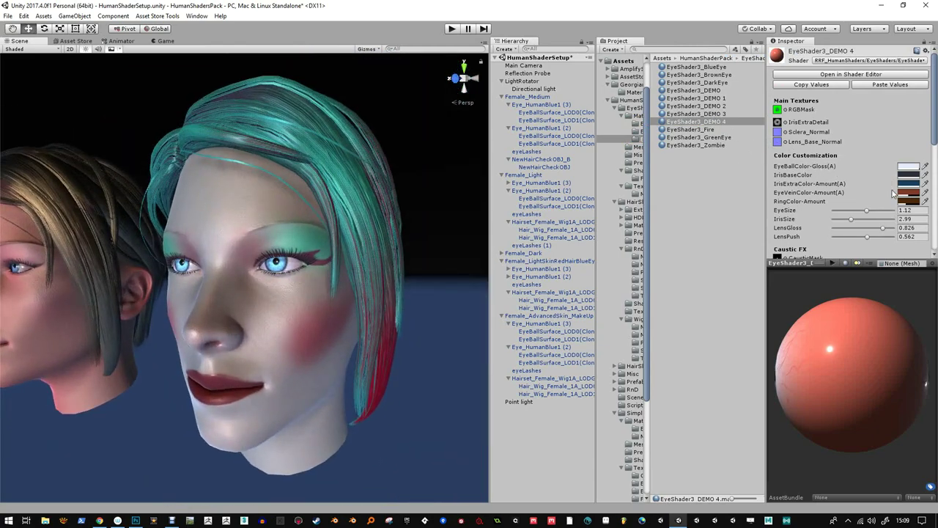
Set the EyeShader3_DEMO 4 material's EyeSize to 1.03 and its IrisSize to 2.38
mouse_move(866, 212)
mouse_down()
mouse_move(855, 212)
mouse_move(866, 212)
mouse_up()
mouse_move(869, 212)
mouse_down()
mouse_move(900, 212)
mouse_move(867, 211)
mouse_up()
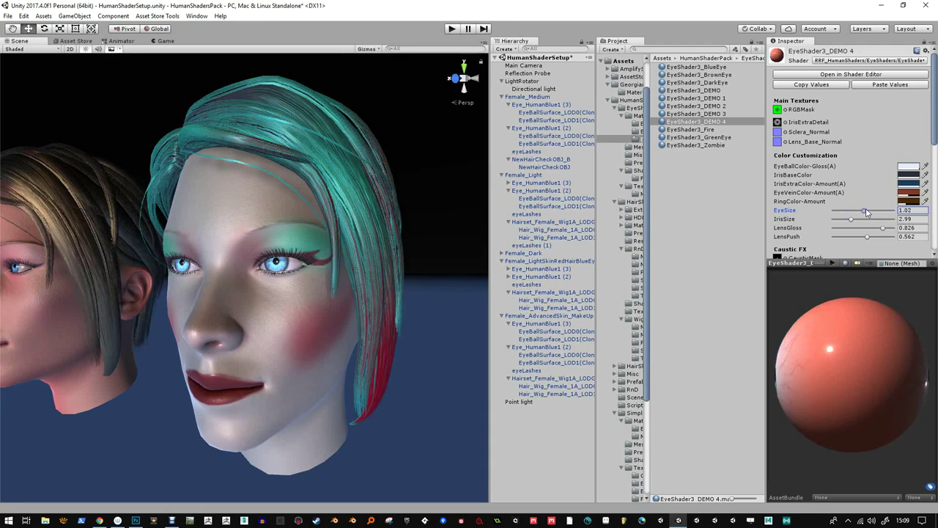
mouse_move(858, 219)
mouse_down()
mouse_move(866, 219)
mouse_move(849, 219)
mouse_up()
View the eye up close, locate the IrisExtraDetail texture, and preview the MaskIrisReptile and MaskIrisRealistic masks
scroll(248, 289, up, 2)
alt+right_drag(247, 289, 410, 293)
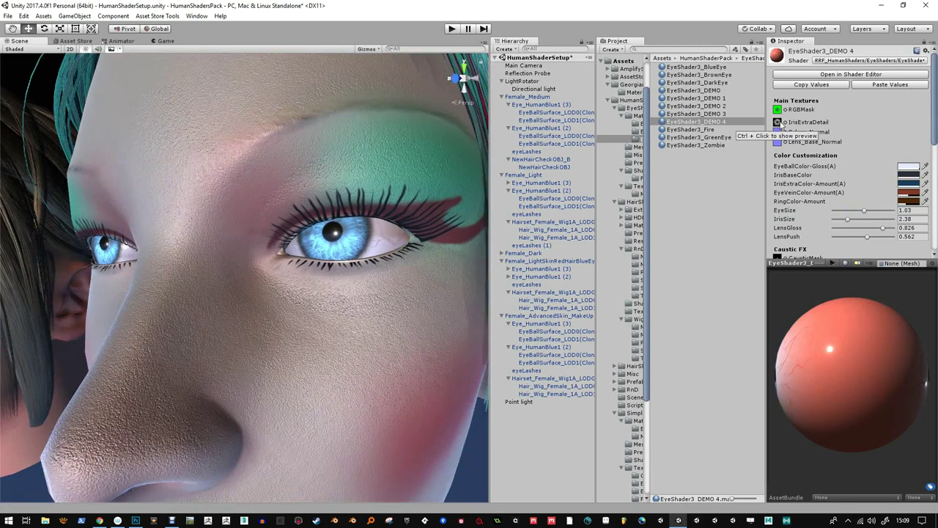
click(781, 125)
click(682, 129)
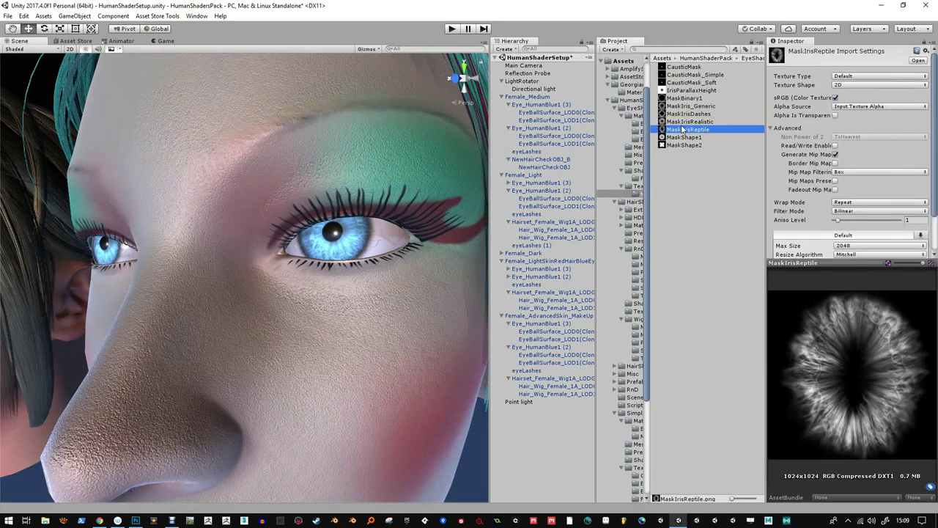
click(684, 121)
Select the made-up head's eyeball surface and reopen its EyeShader3_DEMO 4 material
click(355, 238)
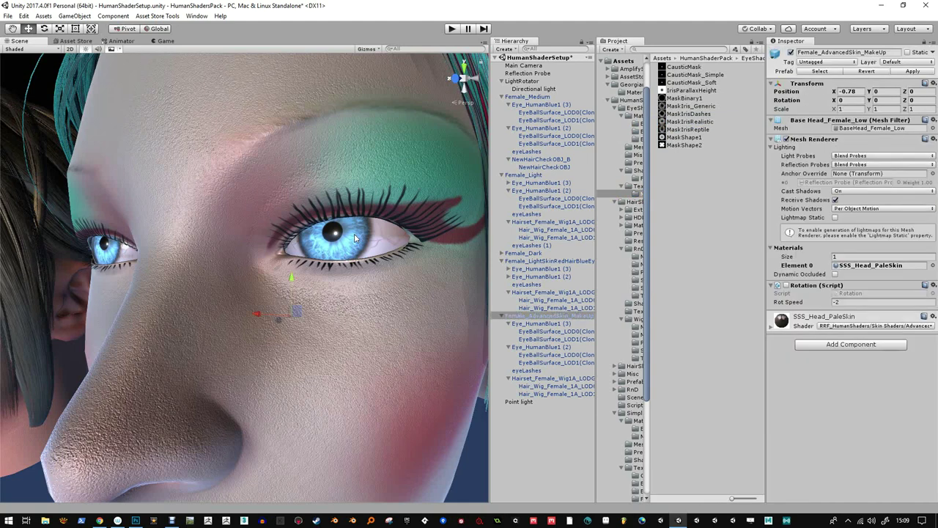
click(378, 241)
click(386, 239)
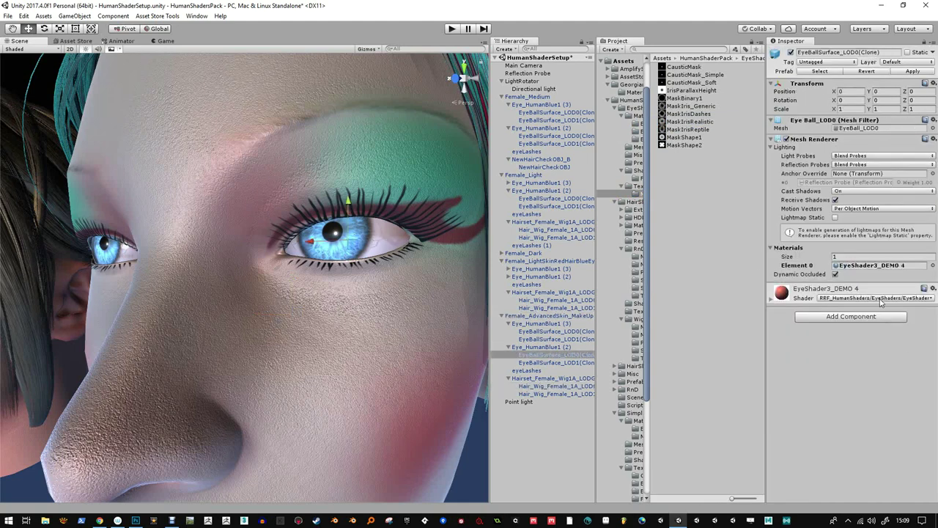
click(872, 267)
click(698, 122)
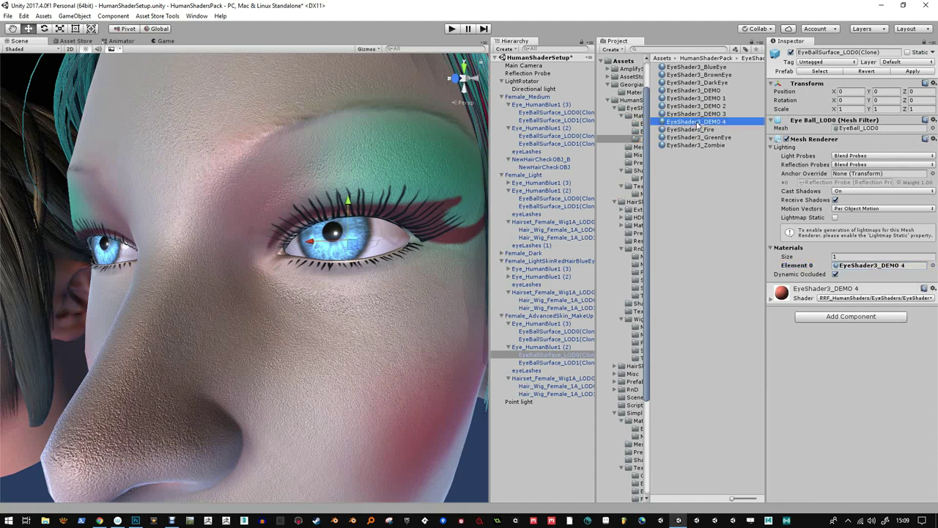
Try several IrisExtraDetail textures, including MaleHand_SSSColor_Thickness, LogoMask and MegaSunTop, and assign MaskShape2
click(785, 123)
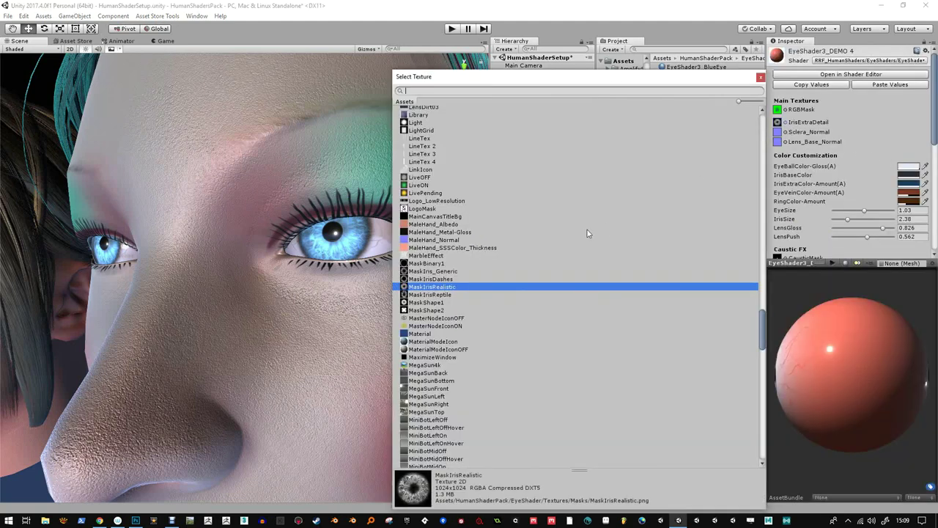
click(440, 271)
click(424, 248)
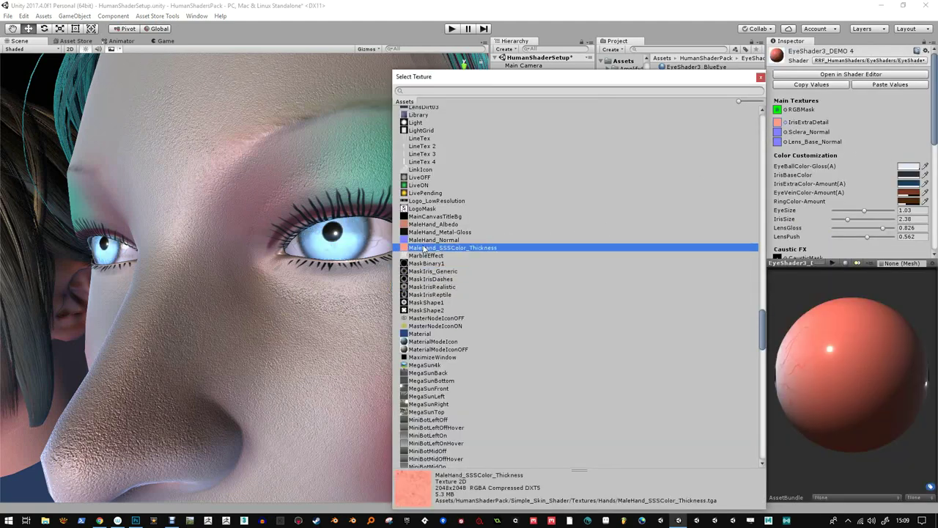
click(422, 232)
click(416, 209)
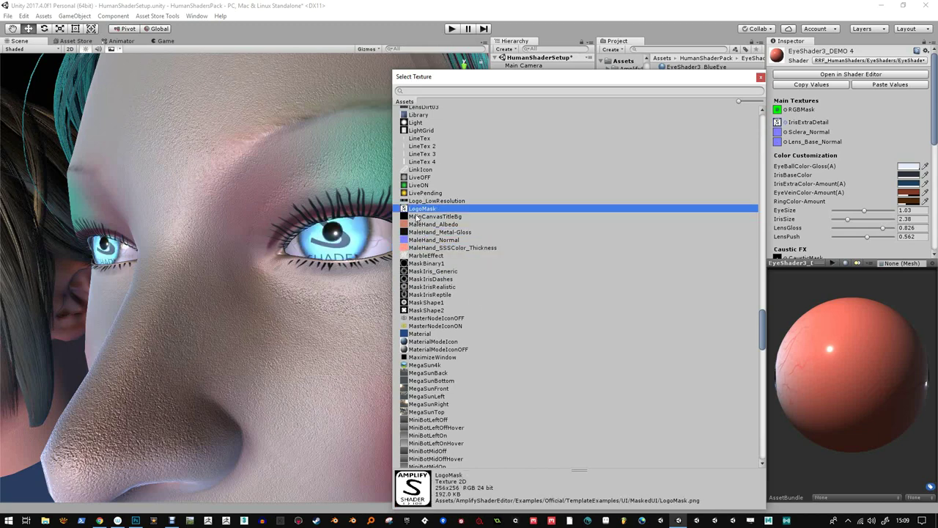
scroll(444, 311, down, 3)
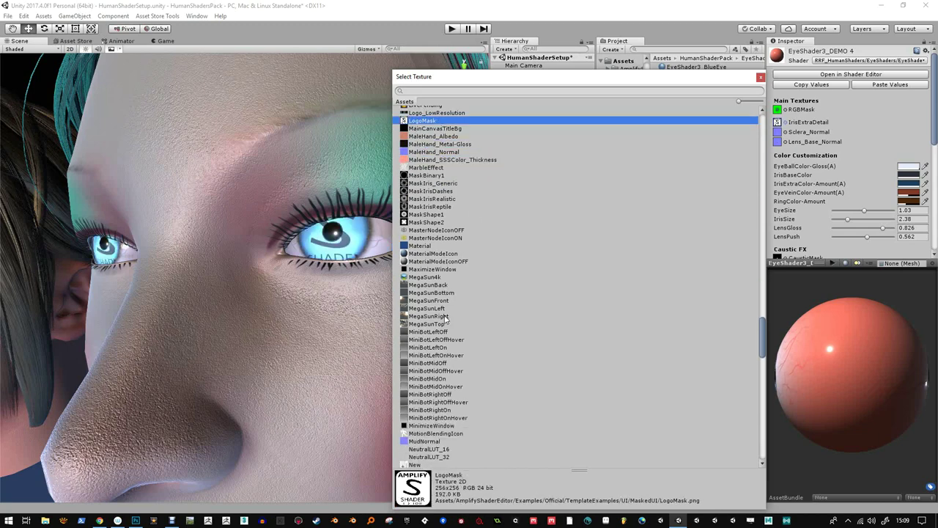
click(419, 324)
scroll(434, 403, down, 3)
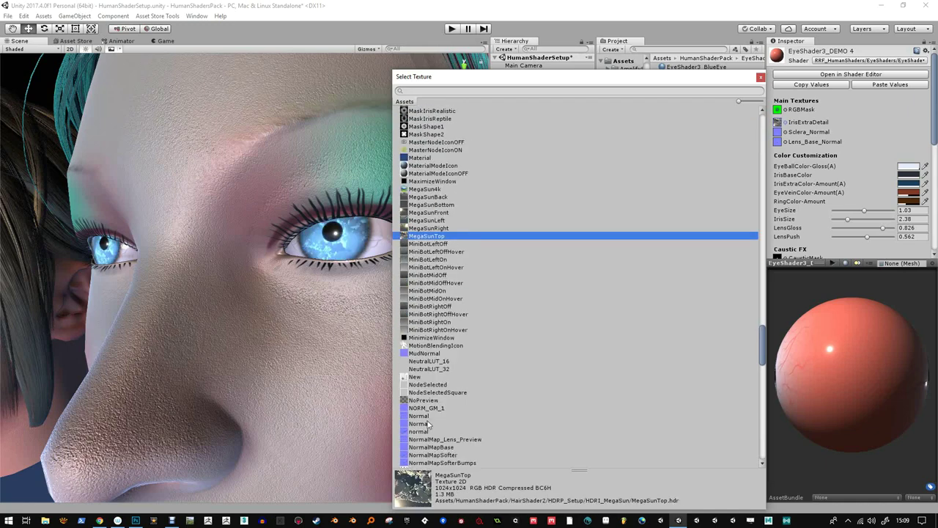
scroll(429, 425, down, 3)
scroll(443, 322, up, 10)
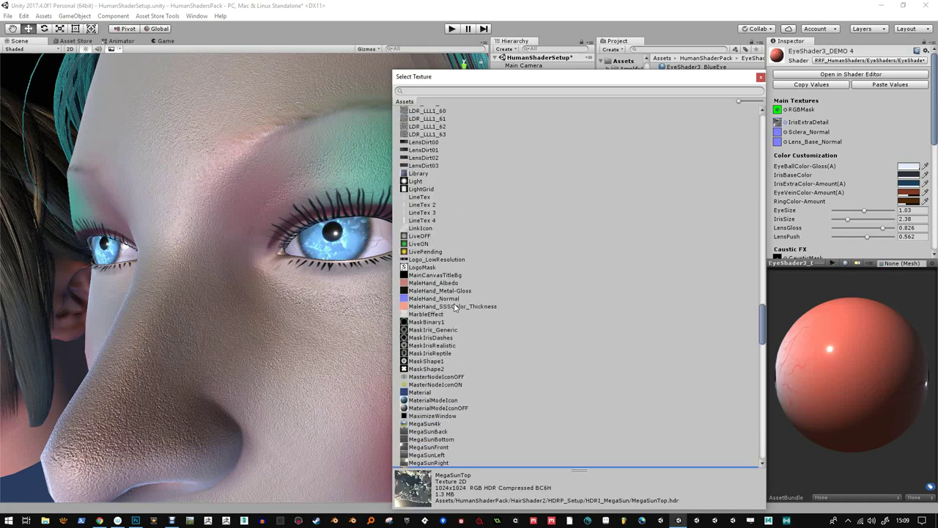
click(417, 369)
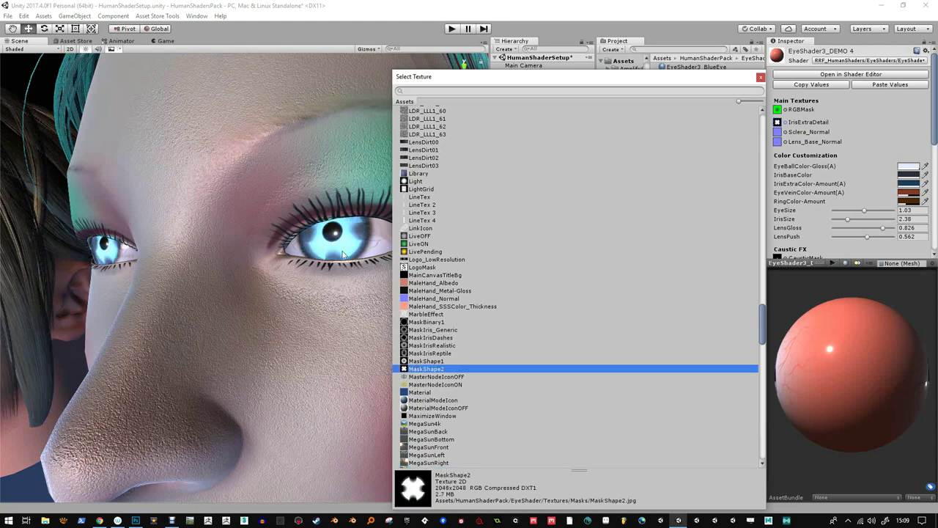
click(761, 77)
Lower the eye material's CausticPower to 0.1
alt+drag(364, 262, 360, 263)
right_drag(360, 262, 329, 272)
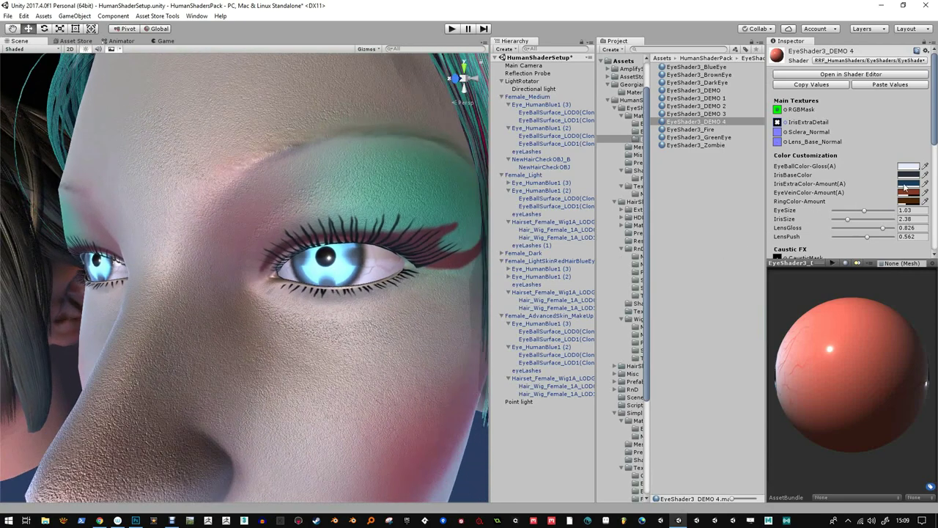
scroll(860, 225, down, 2)
drag(856, 212, 833, 212)
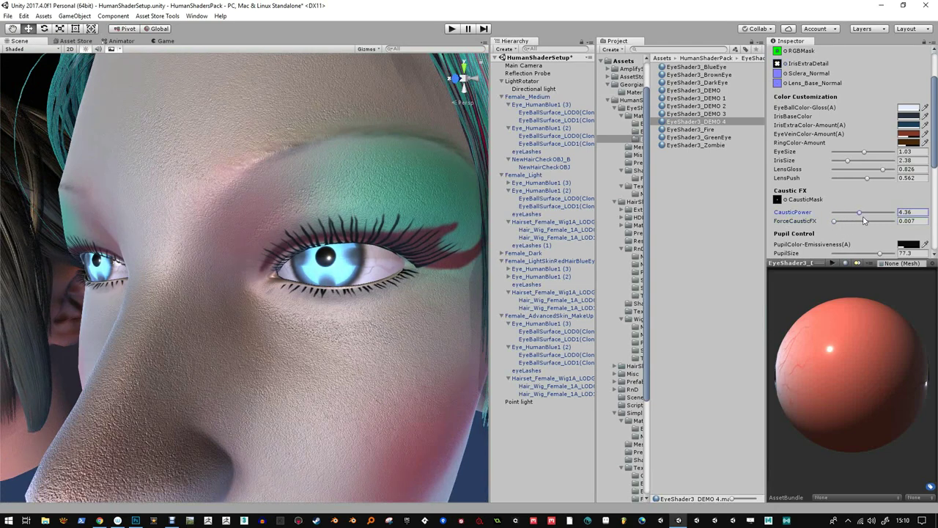
Change IrisExtraColor to a brighter blue, hex 448ECA70, and set CausticPower to 2.62
click(908, 126)
drag(762, 396, 724, 397)
drag(740, 317, 738, 288)
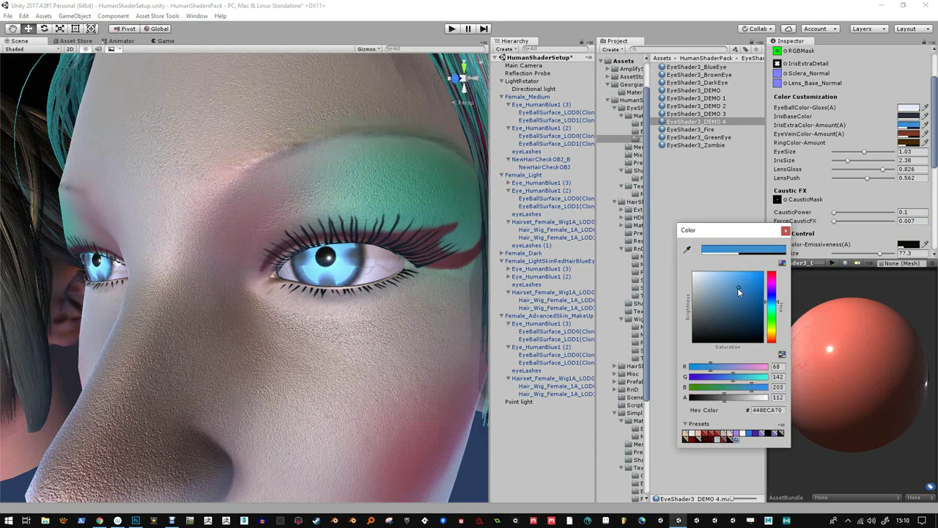
click(785, 230)
mouse_move(840, 213)
mouse_down()
mouse_move(857, 213)
mouse_move(850, 218)
mouse_up()
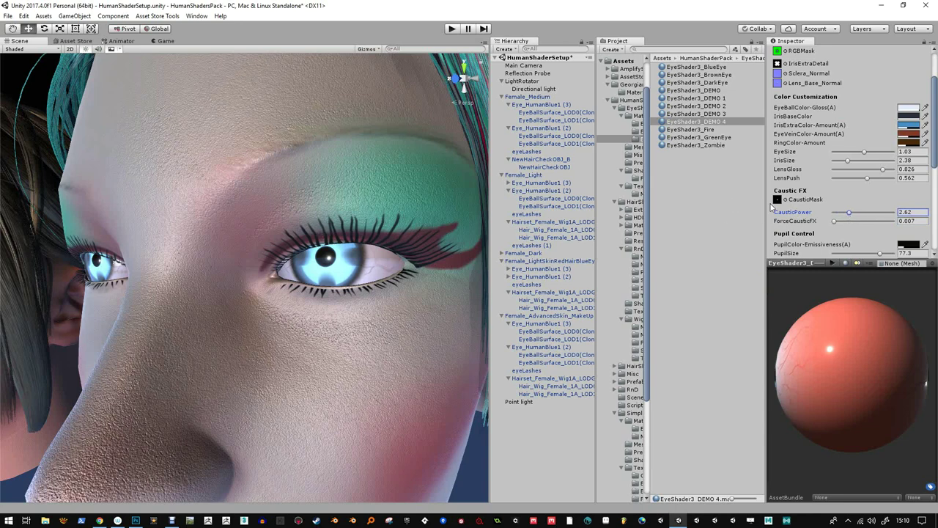
Locate the assigned CausticMask texture, preview CausticMask_Soft and CausticMask_Simple, and view the caustic effect on the eyes
click(778, 199)
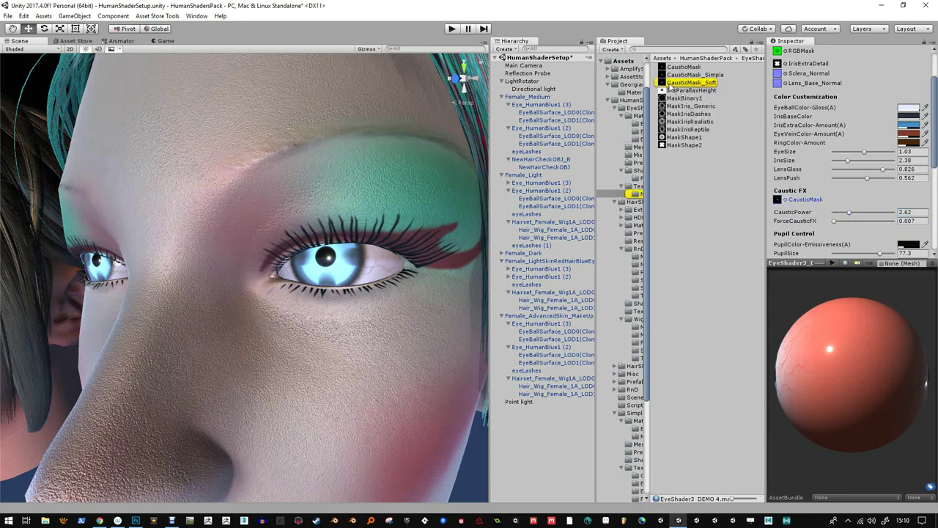
double_click(777, 199)
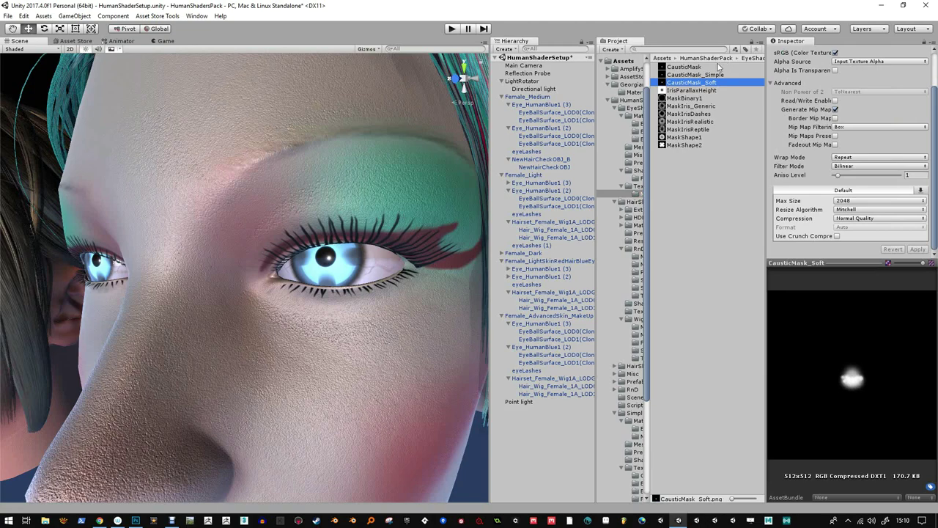
click(676, 76)
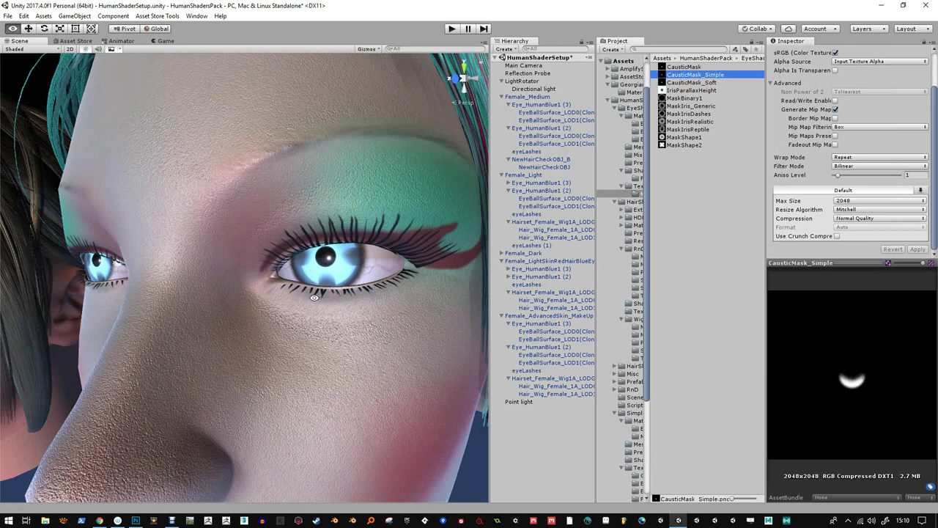
alt+scroll(326, 309, down, 10)
alt+drag(323, 312, 323, 306)
alt+scroll(329, 307, up, 6)
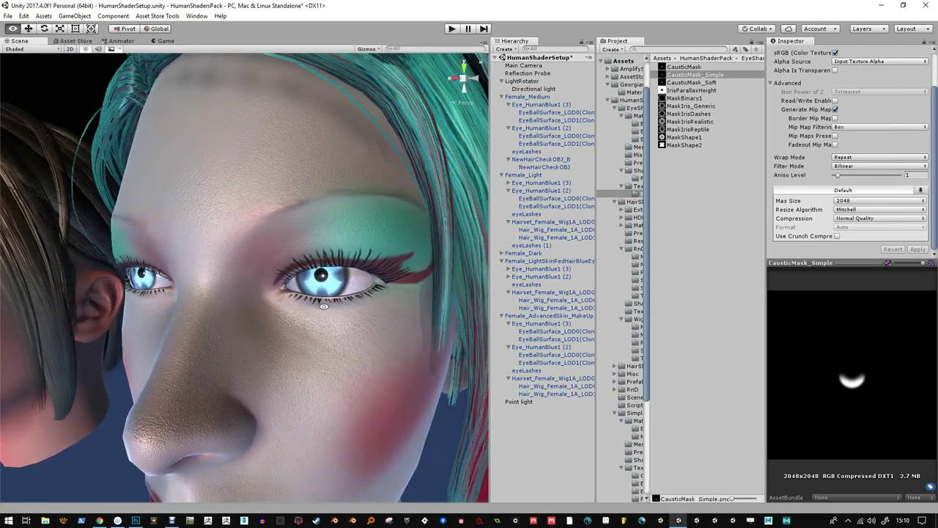
Open the head's SSS_Head_PaleSkin material and enlarge its settings area to examine the main texture and micro normal properties
click(327, 291)
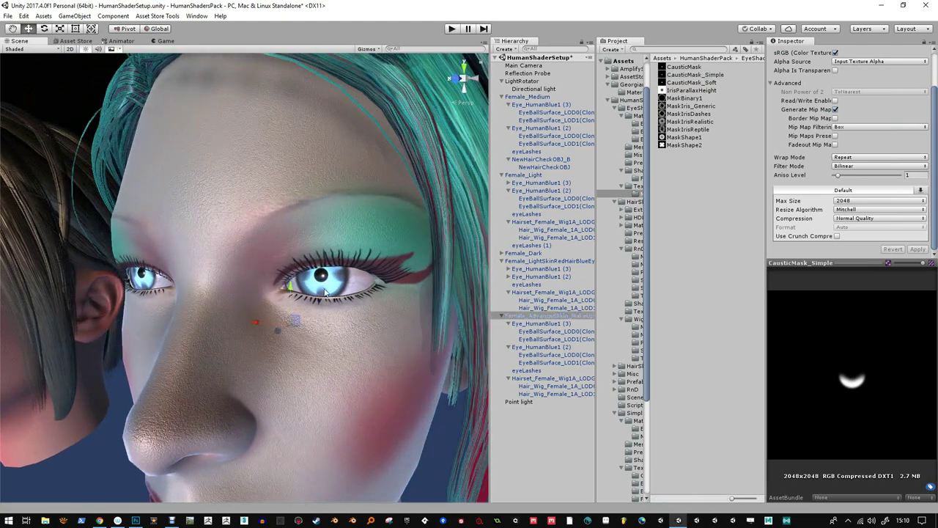
click(871, 265)
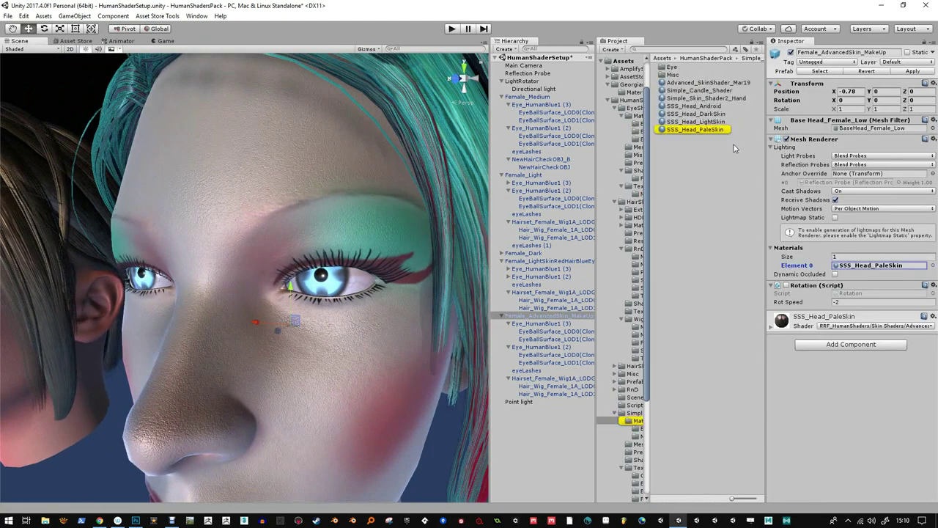
click(716, 132)
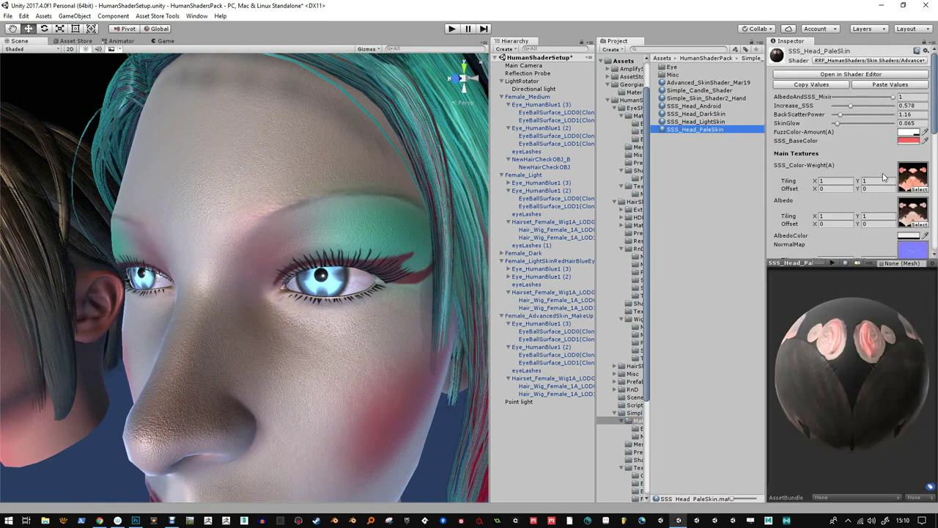
mouse_move(764, 162)
mouse_down()
mouse_move(747, 163)
mouse_move(758, 163)
mouse_up()
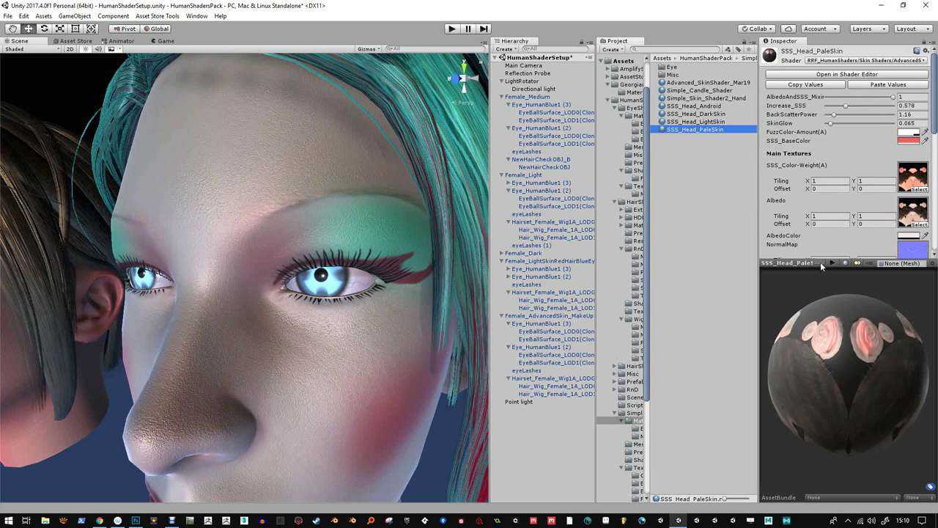
drag(821, 266, 816, 343)
key(alt)
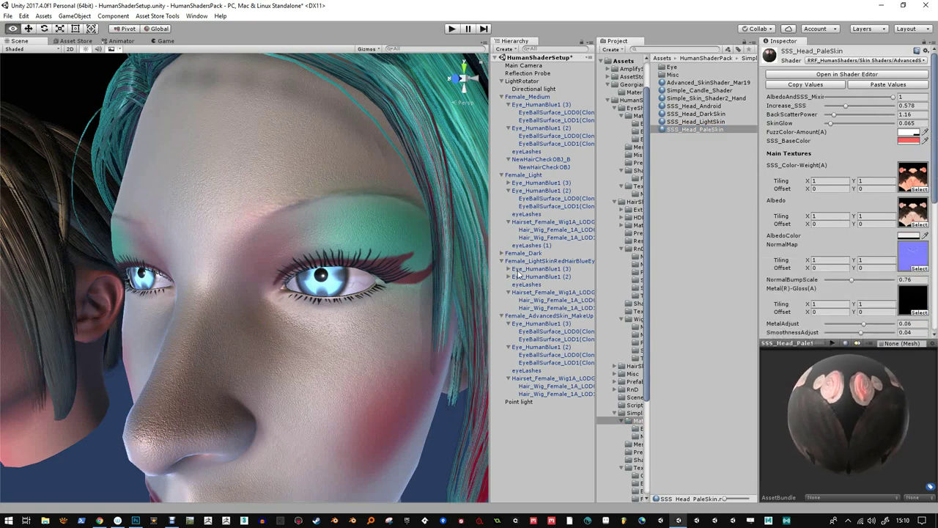
scroll(852, 218, down, 3)
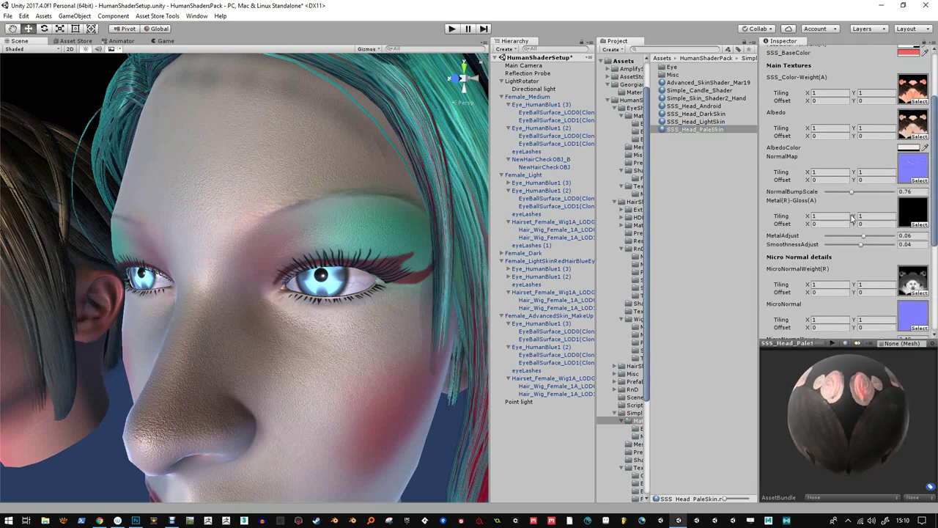
scroll(850, 236, up, 1)
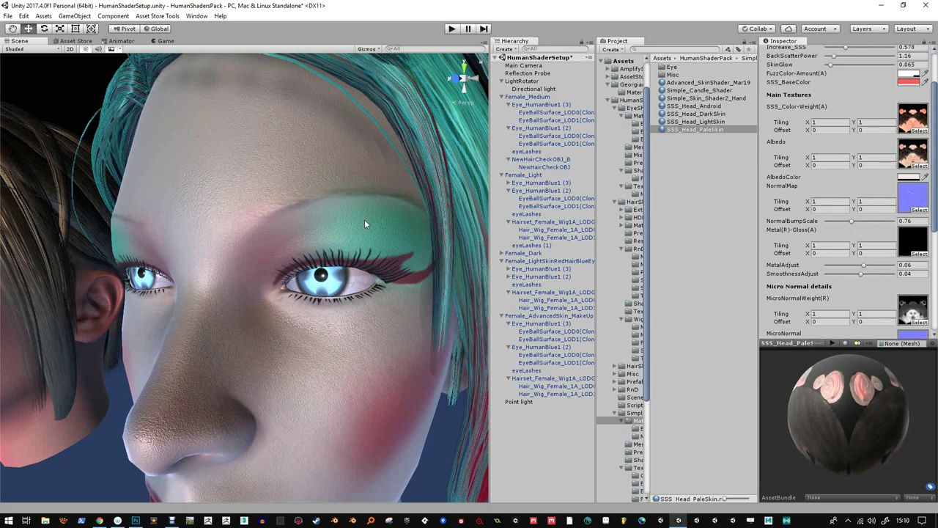
Go back from the skin material to the EyeShader3_DEMO 4 material through the made-up head's eyeball
alt+right_drag(365, 219, 715, 241)
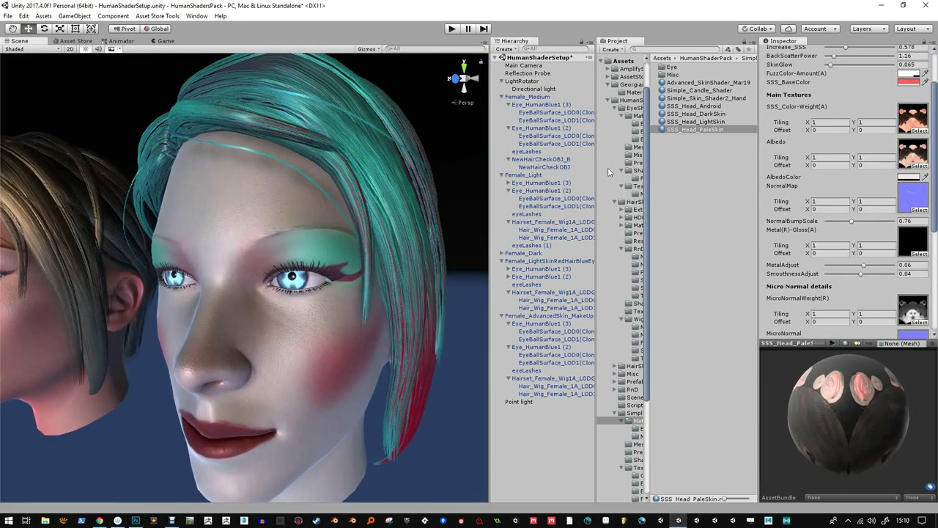
click(304, 275)
click(873, 267)
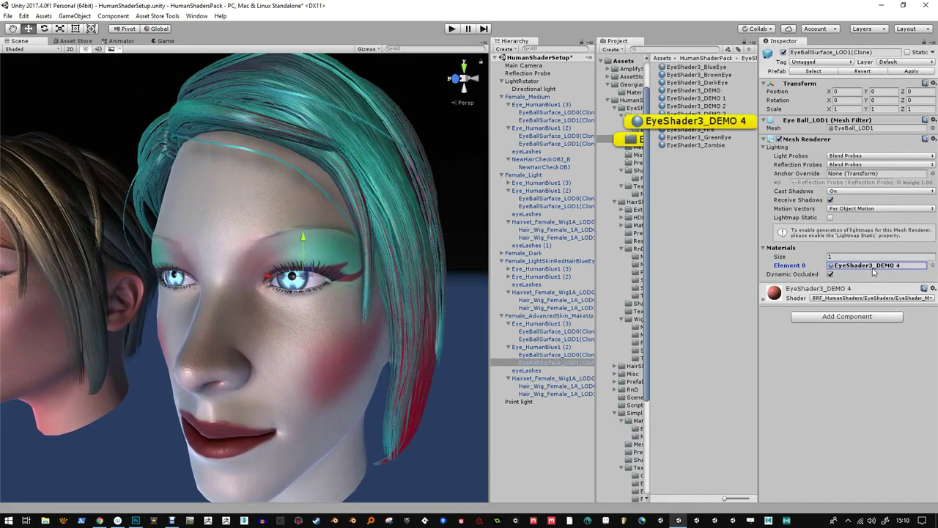
click(734, 122)
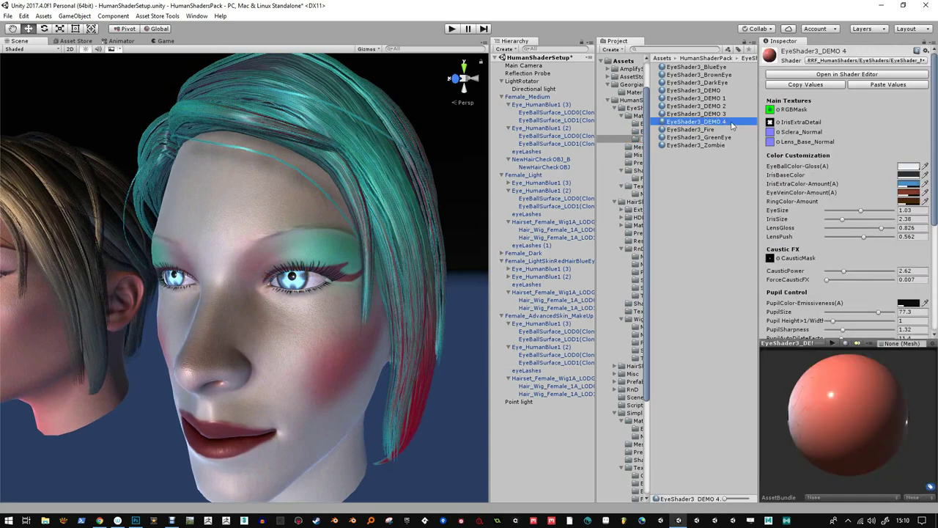
Darken the eye material's IrisExtraColor to a more muted blue
click(908, 184)
drag(701, 302, 747, 342)
click(785, 231)
Change IrisBaseColor to a dark teal, hex 074543FF
click(914, 175)
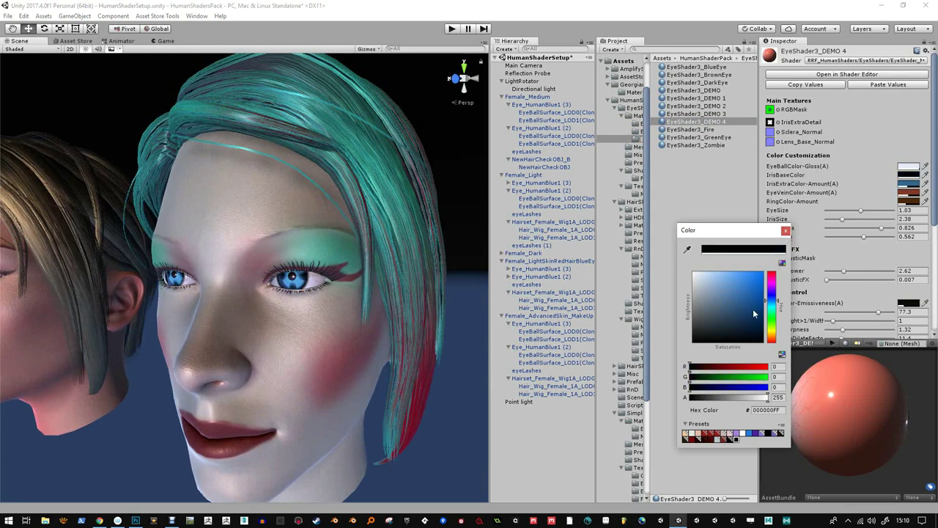
drag(776, 307, 778, 308)
click(758, 329)
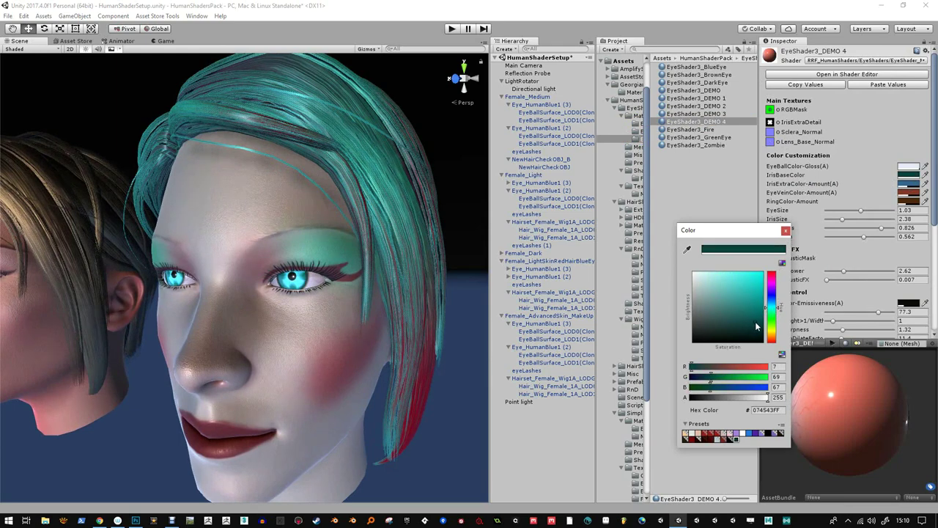
click(785, 230)
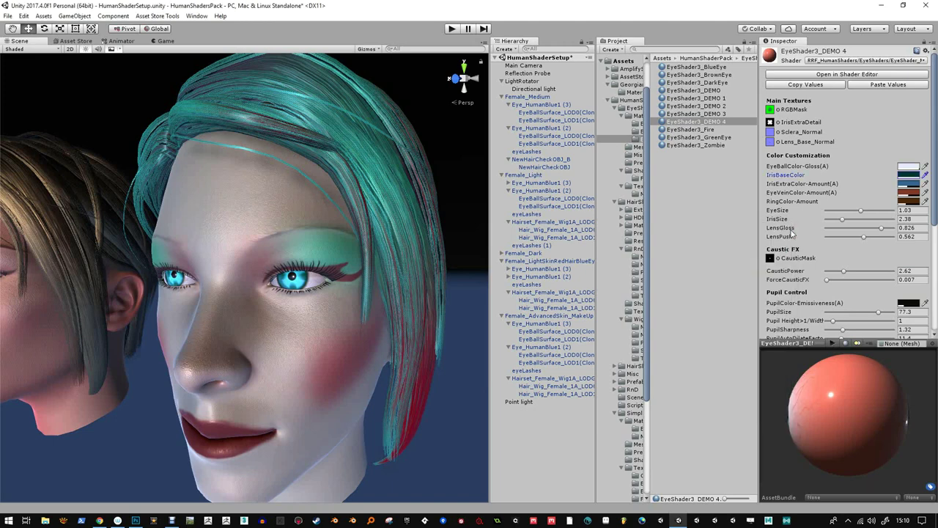
Shift IrisExtraColor to a more saturated teal-blue, hex 1D729470
click(907, 183)
click(772, 304)
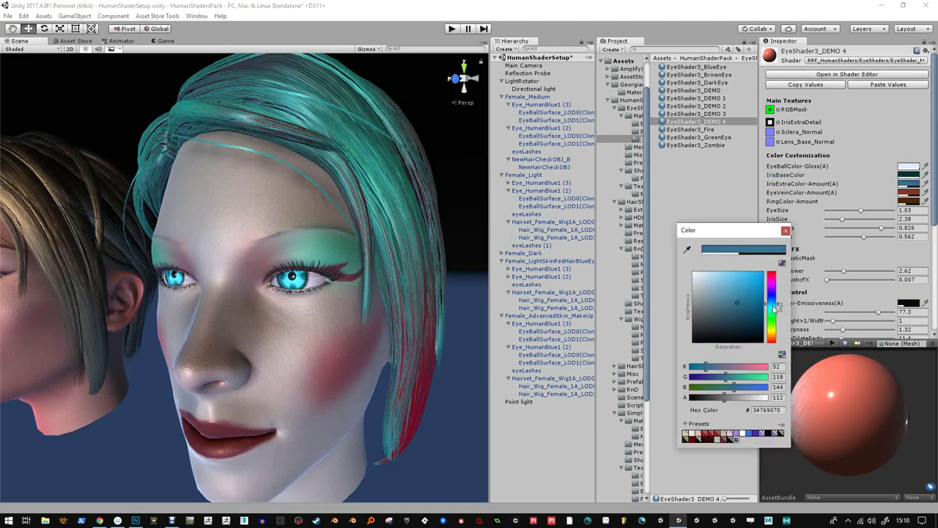
mouse_move(757, 308)
mouse_down()
mouse_move(762, 294)
mouse_move(741, 294)
mouse_move(749, 301)
mouse_up()
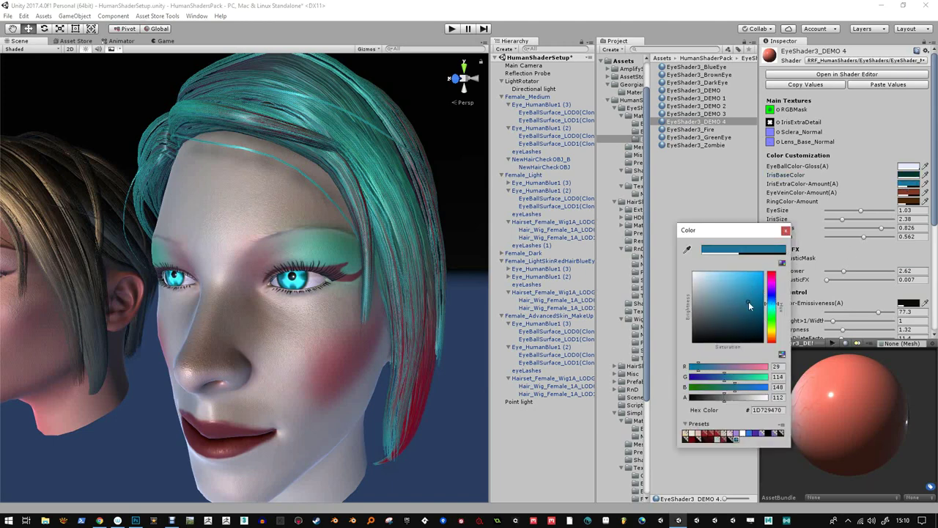
click(785, 231)
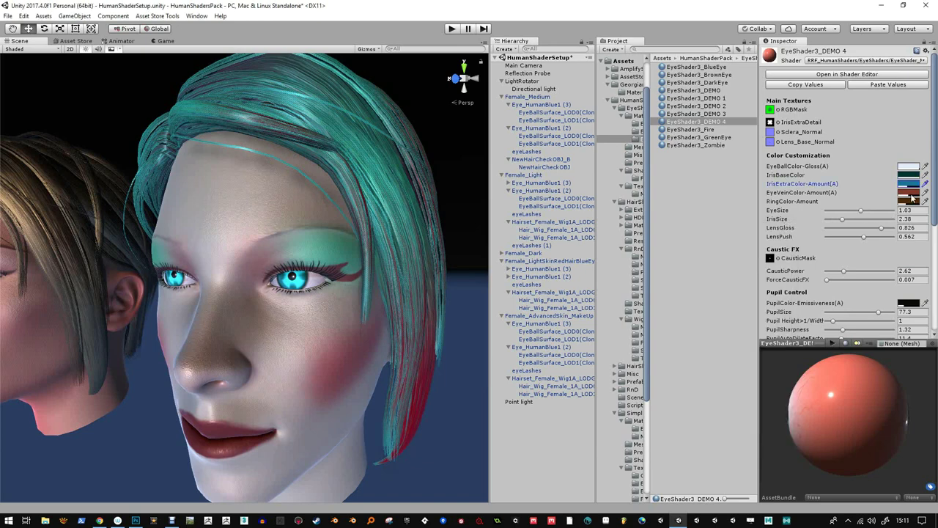
Set EyeSize to 1.07, IrisSize to 1.65 and LensGloss to 0.892, and check the eyes from the side
click(862, 212)
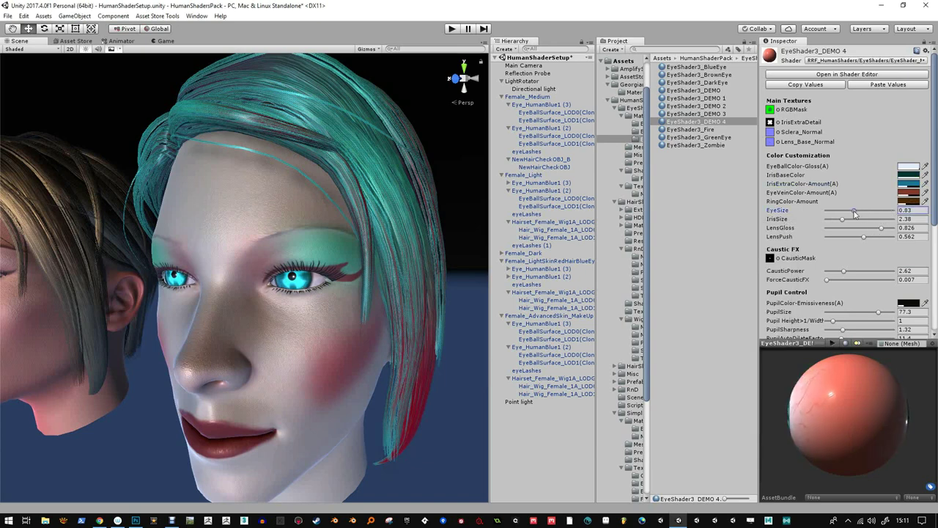
drag(845, 221, 888, 229)
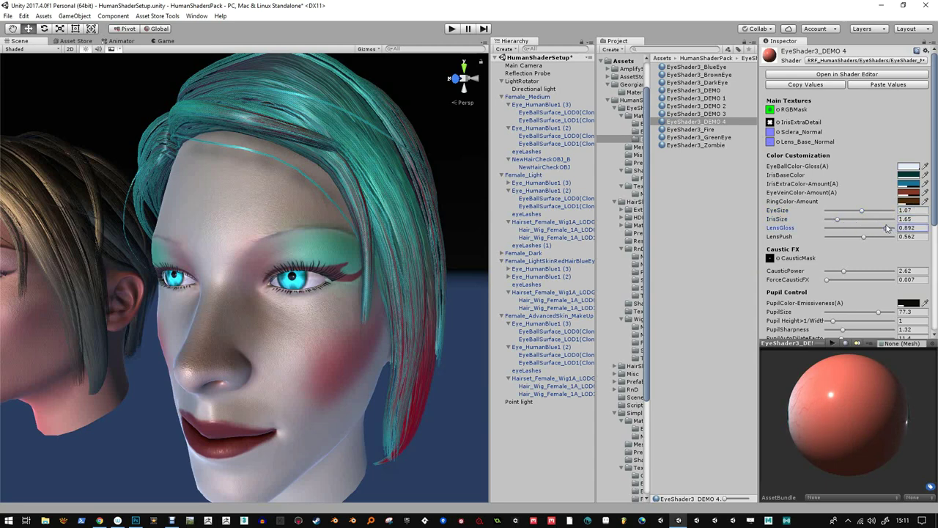
alt+drag(357, 292, 278, 271)
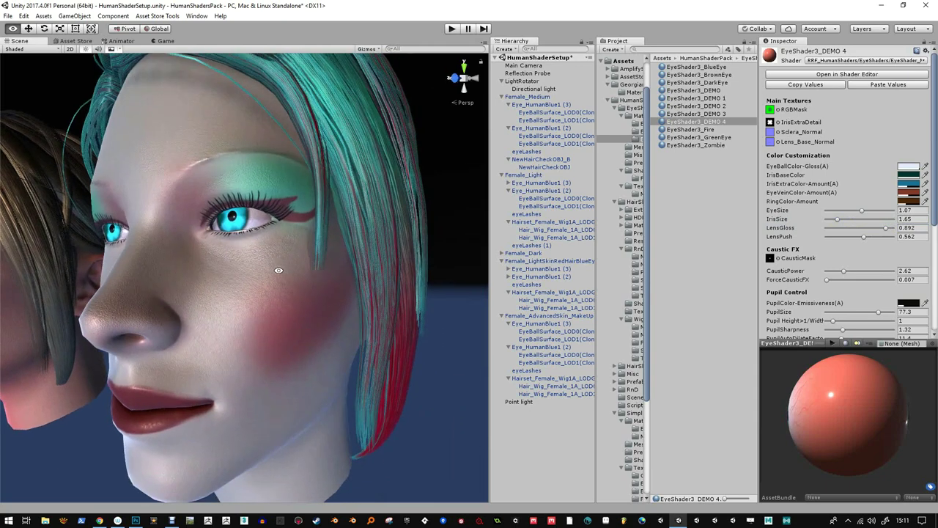
Set EyeBallColor-Gloss to a greyer blue with lower gloss, hex B4BAC9CE
click(910, 167)
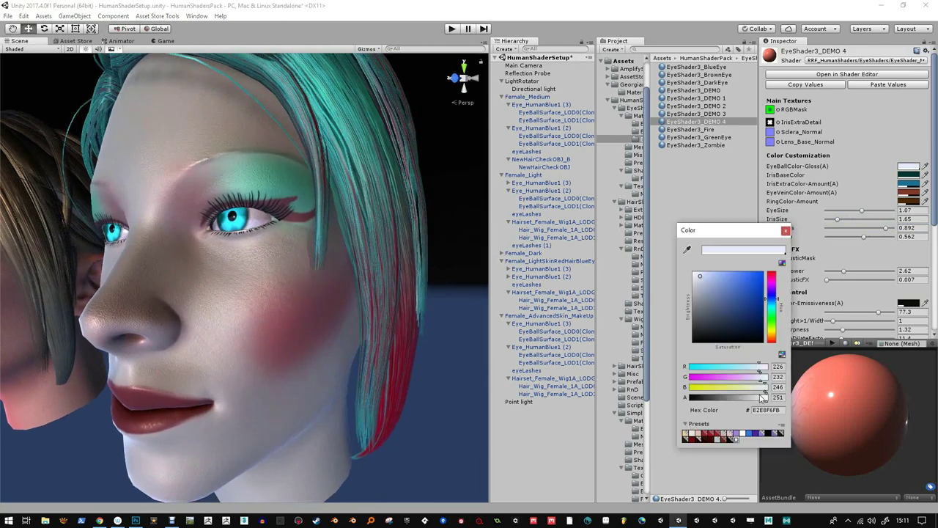
mouse_move(762, 398)
mouse_down()
mouse_move(777, 398)
mouse_move(752, 398)
mouse_up()
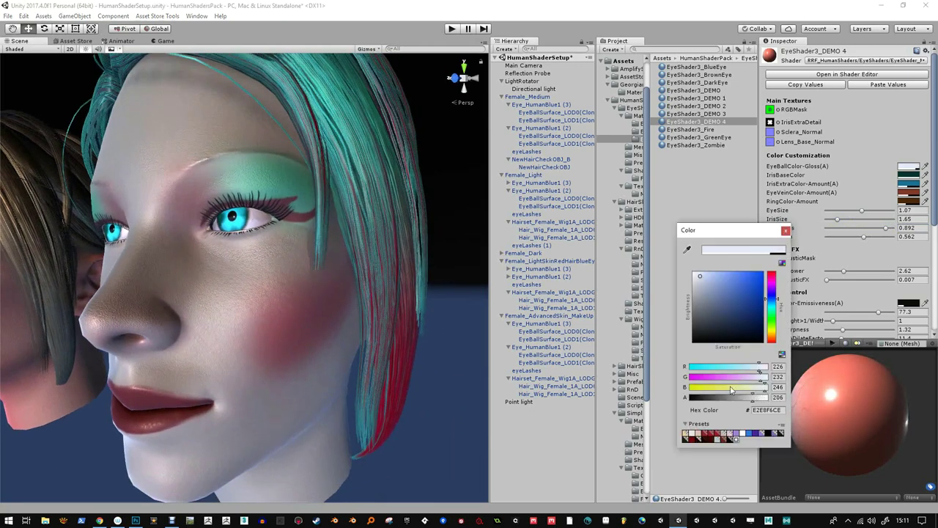
mouse_move(716, 282)
mouse_down()
mouse_move(727, 290)
mouse_move(708, 308)
mouse_move(702, 287)
mouse_up()
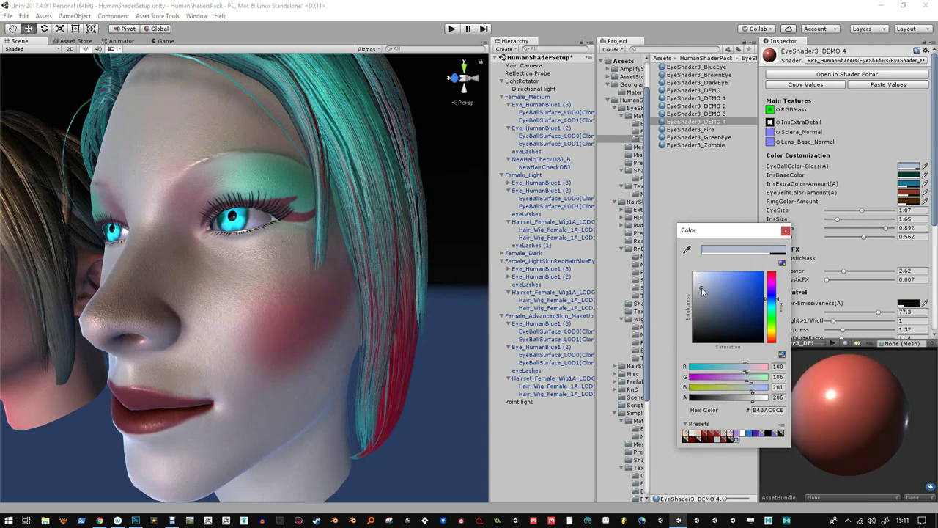
click(786, 231)
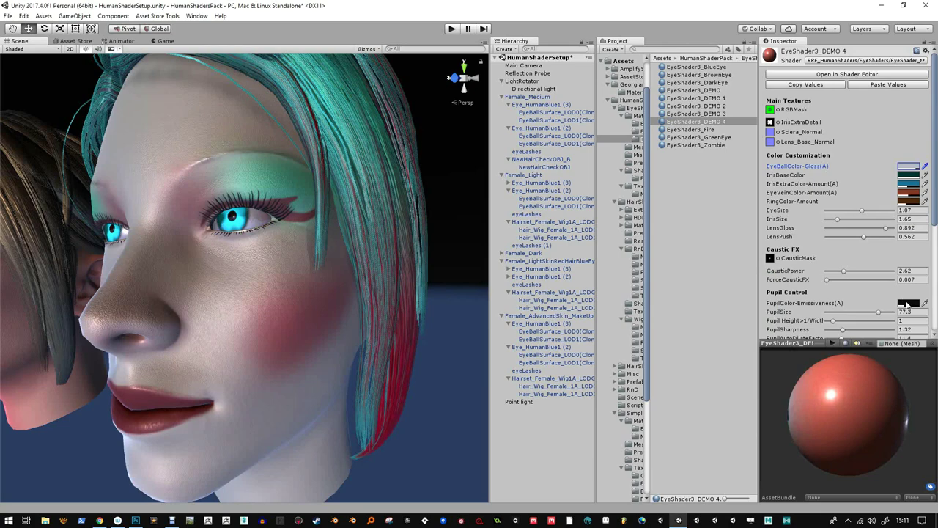
Make PupilColor-Emissiveness bright red, hex FF000045, and view the pupils from the front at a distance
click(907, 304)
click(771, 343)
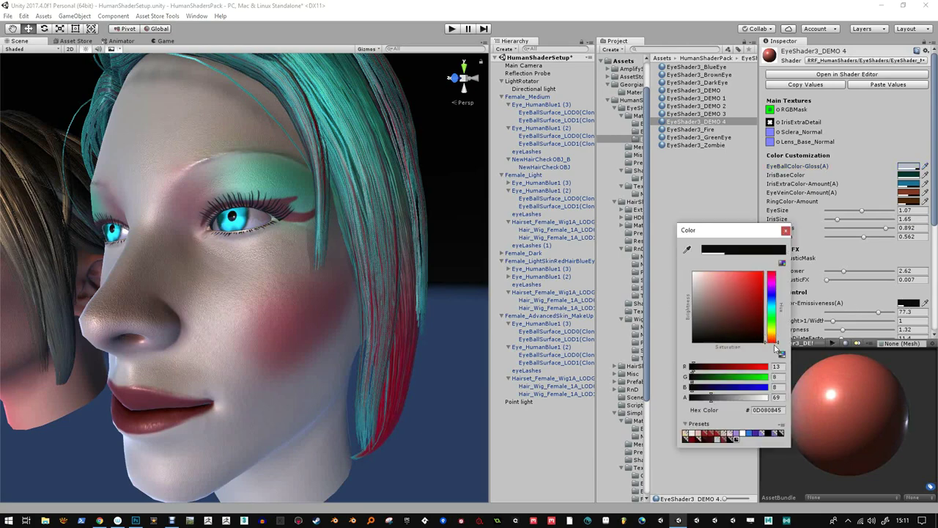
drag(745, 313, 765, 271)
alt+drag(326, 274, 360, 285)
alt+right_drag(360, 285, 348, 222)
alt+drag(348, 222, 358, 286)
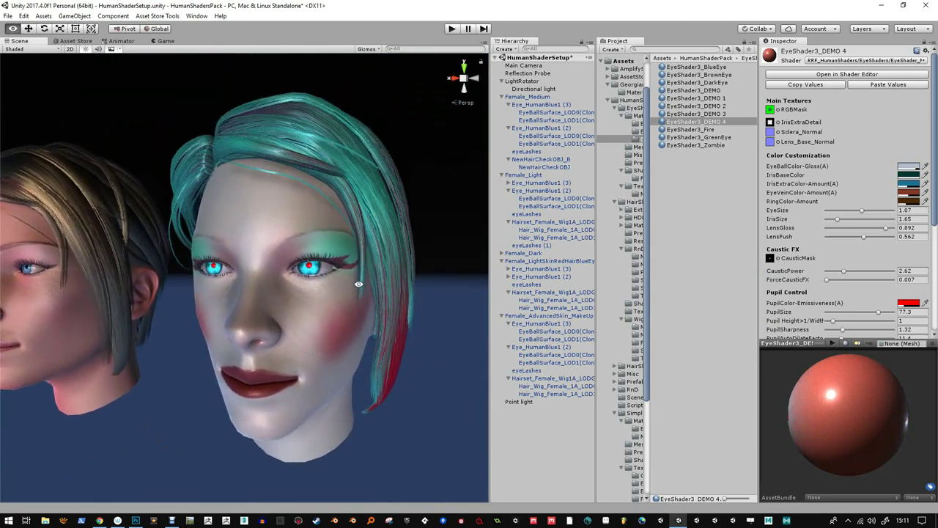
Try orange and softer red for PupilColor-Emissiveness, and settle on a violet with stronger emission, hex 6318FF75
click(908, 303)
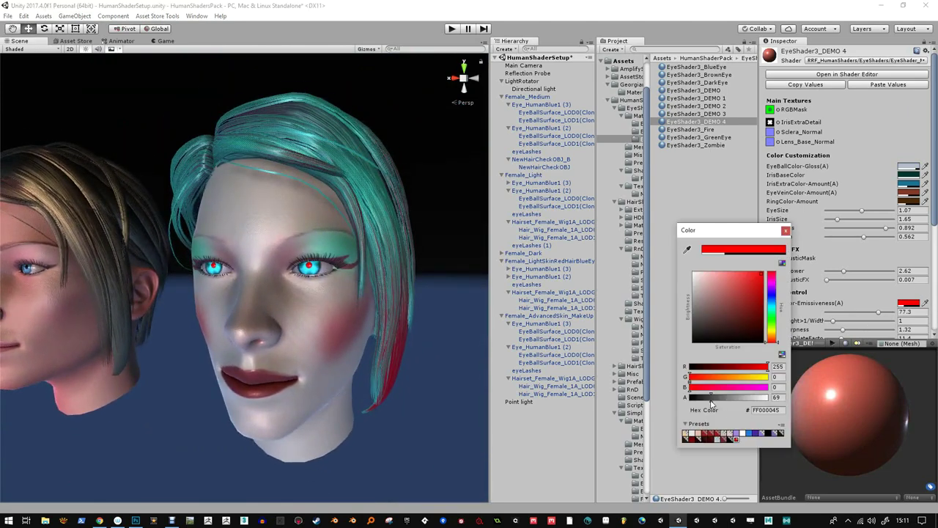
mouse_move(711, 403)
mouse_down()
mouse_move(767, 404)
mouse_move(705, 399)
mouse_up()
mouse_move(759, 286)
mouse_down()
mouse_move(740, 297)
mouse_move(738, 282)
mouse_up()
mouse_move(773, 307)
mouse_down()
mouse_move(773, 322)
mouse_move(772, 282)
mouse_move(771, 342)
mouse_up()
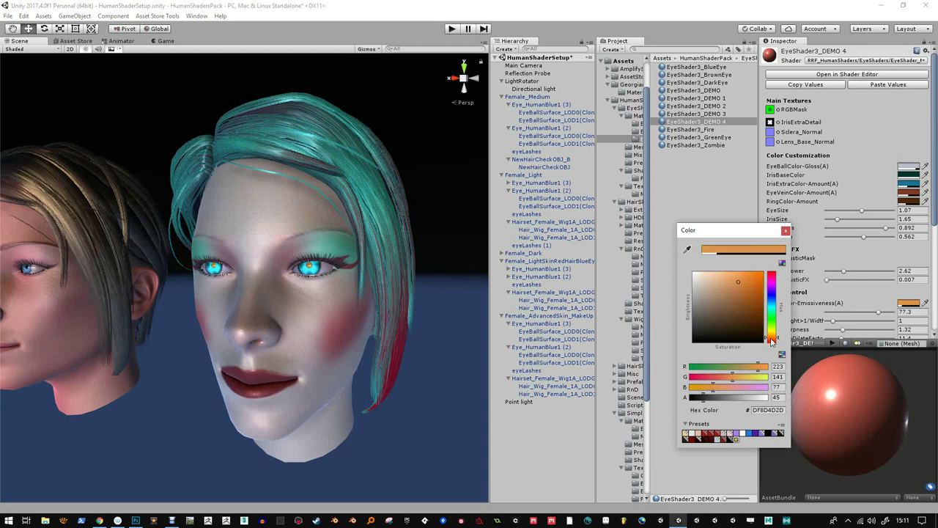
drag(739, 283, 750, 281)
drag(768, 344, 776, 345)
drag(755, 294, 755, 279)
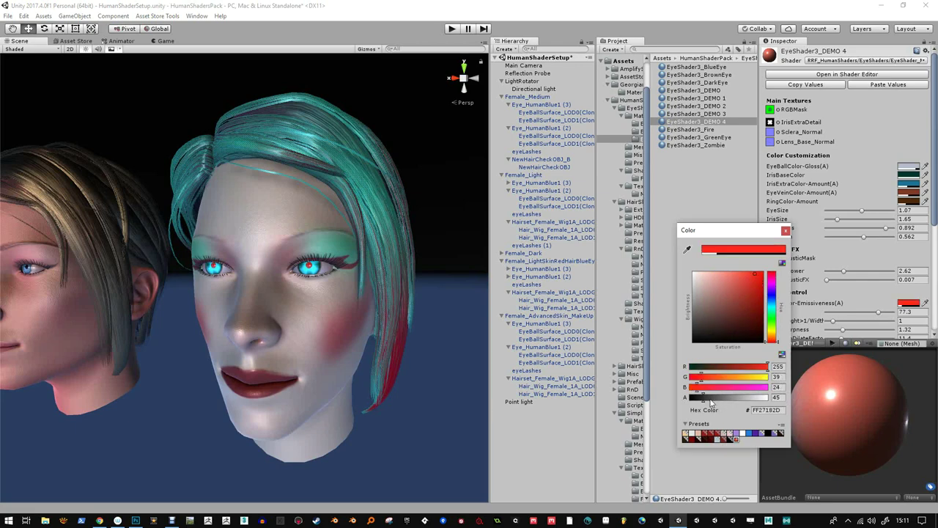
drag(710, 401, 726, 379)
mouse_move(768, 299)
mouse_down()
mouse_move(769, 306)
mouse_move(765, 293)
mouse_up()
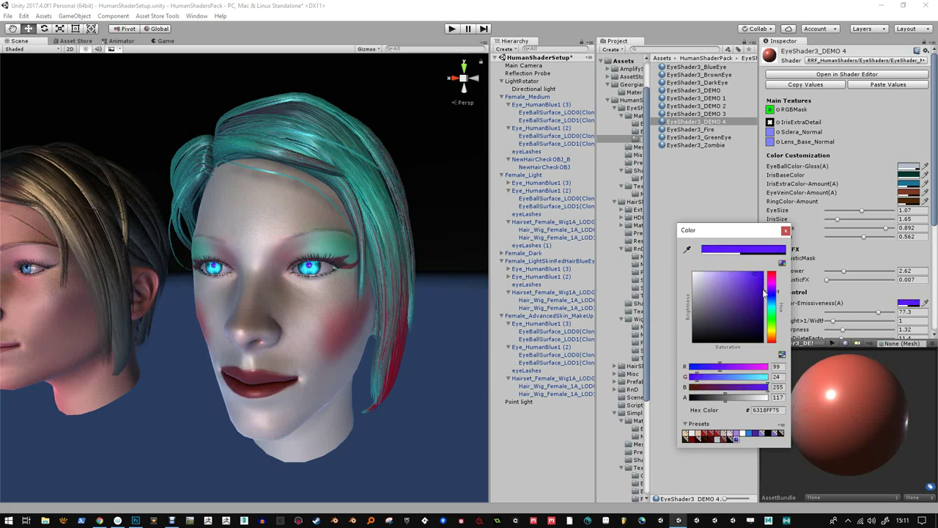
click(785, 230)
Try a PupilSharpness of 0.1 on the eyes up close, and set it to 0.49
scroll(821, 286, down, 4)
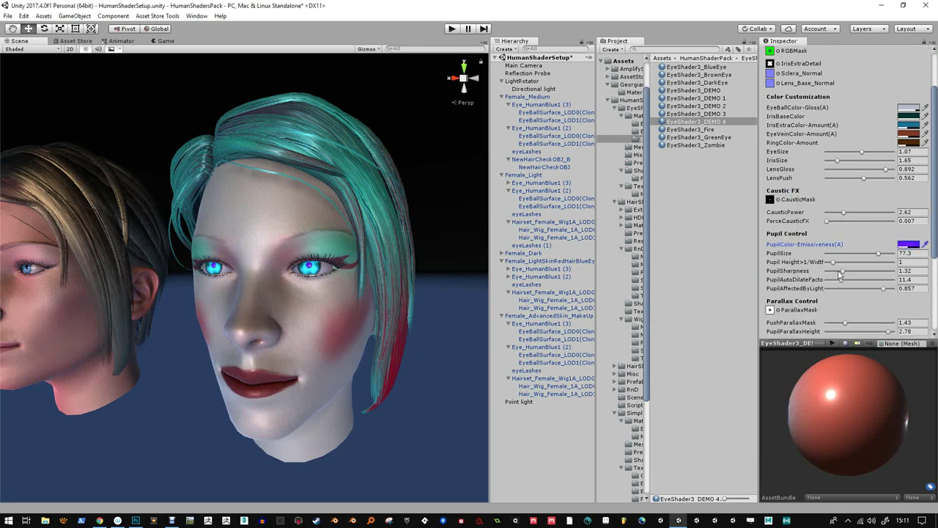
drag(842, 271, 810, 271)
alt+right_drag(374, 244, 382, 331)
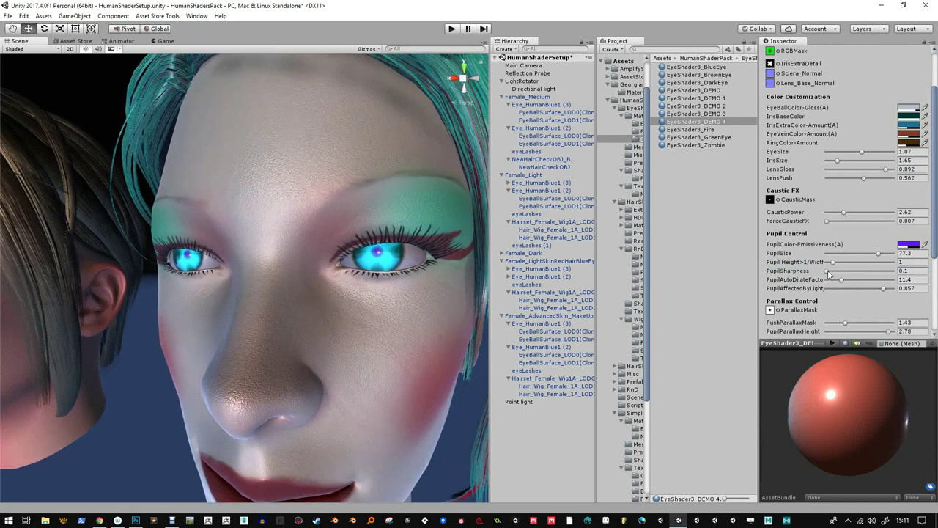
mouse_move(828, 273)
mouse_down()
mouse_move(884, 274)
mouse_move(831, 273)
mouse_up()
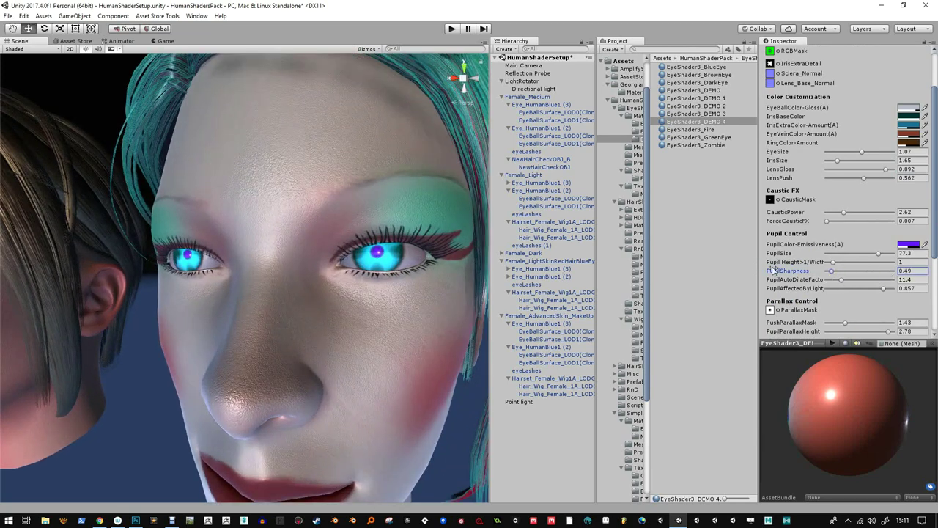
Tune the pupils with PupilSize 99, Pupil Height/Width 0.61, PupilAutoDilateFactor 12 and PupilAffectedByLight 0.774
drag(759, 266, 721, 267)
mouse_move(815, 264)
mouse_down()
mouse_move(830, 264)
mouse_move(814, 262)
mouse_up()
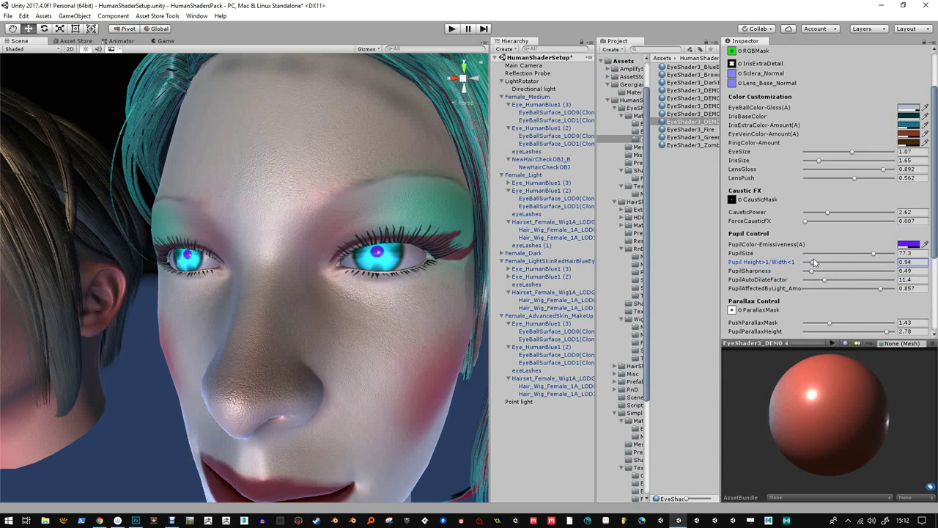
drag(874, 254, 896, 256)
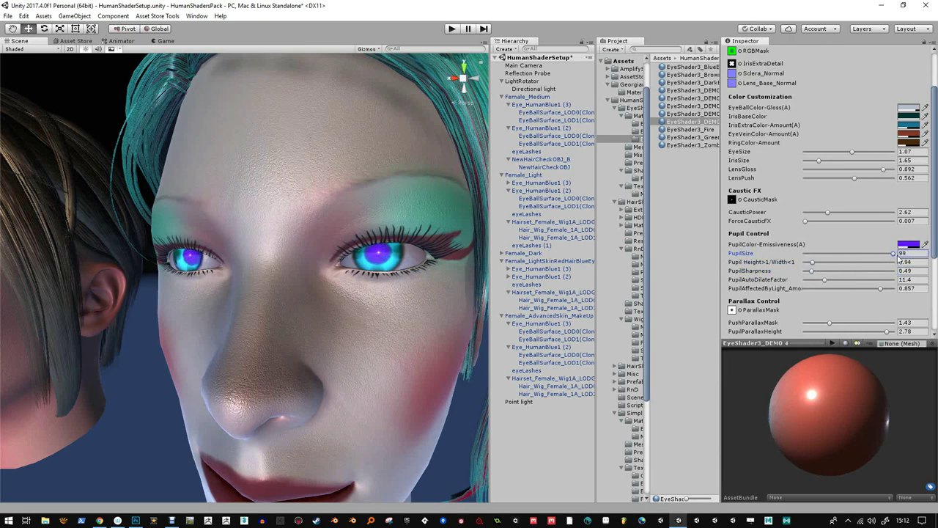
drag(812, 263, 811, 264)
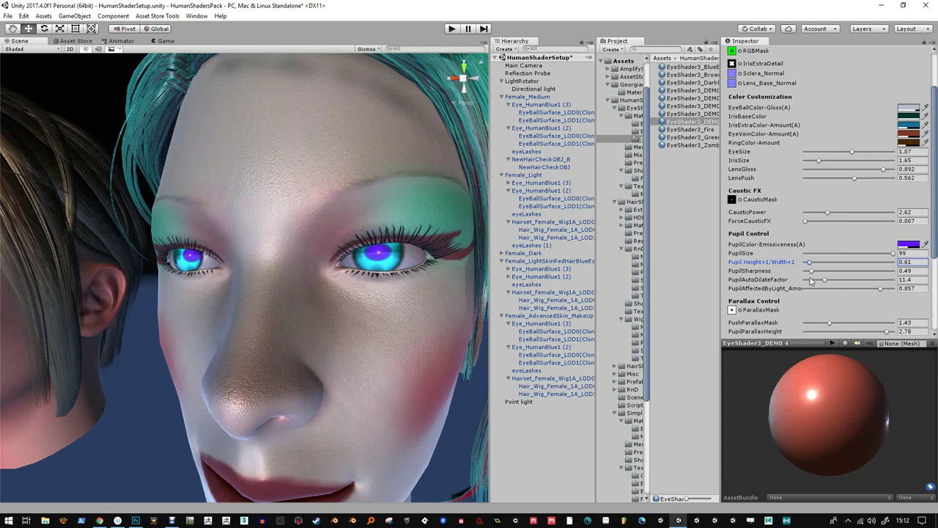
mouse_move(823, 282)
mouse_down()
mouse_move(815, 282)
mouse_move(836, 282)
mouse_move(824, 282)
mouse_up()
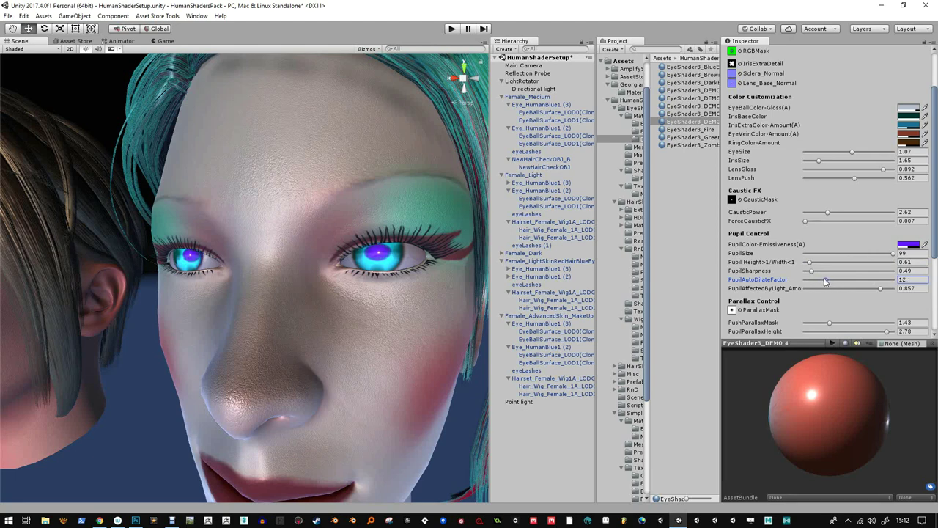
drag(881, 289, 872, 289)
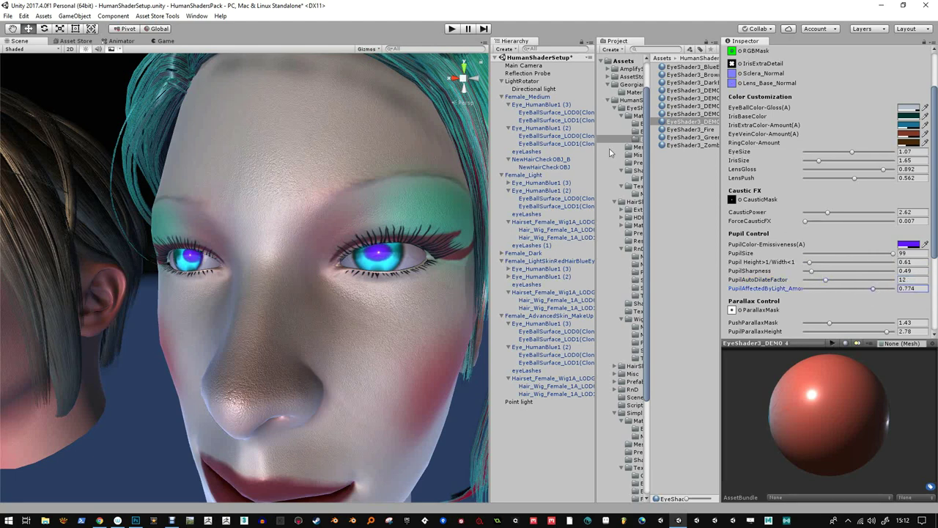
Set the Directional light's Intensity to 0.79 to test how the pupils react to light
click(548, 88)
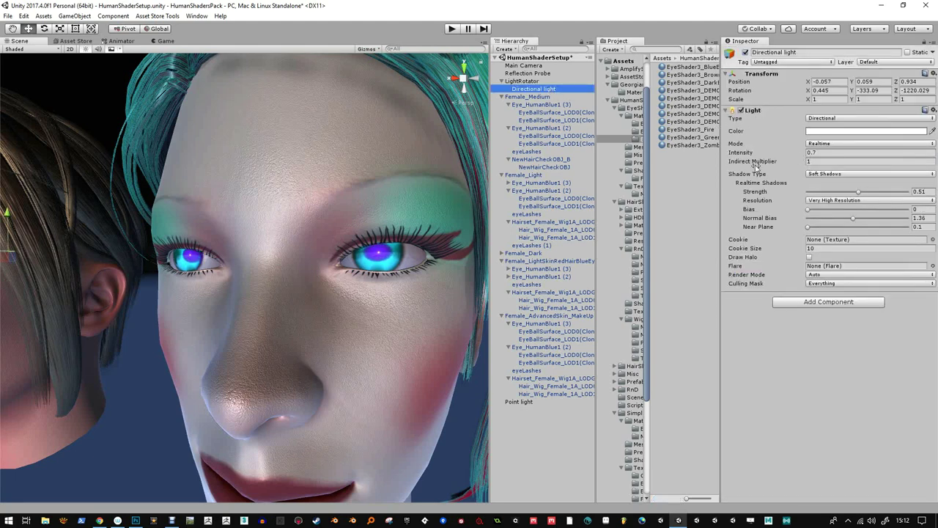
drag(753, 151, 760, 152)
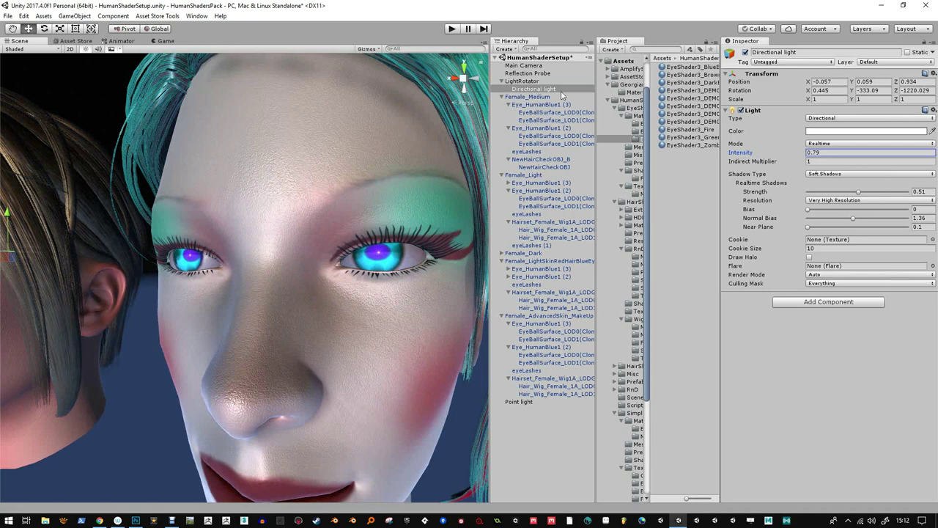
Reopen the EyeShader3_DEMO 4 material through the made-up head's eyeball and set EyeShadingPower to 1.26
click(405, 261)
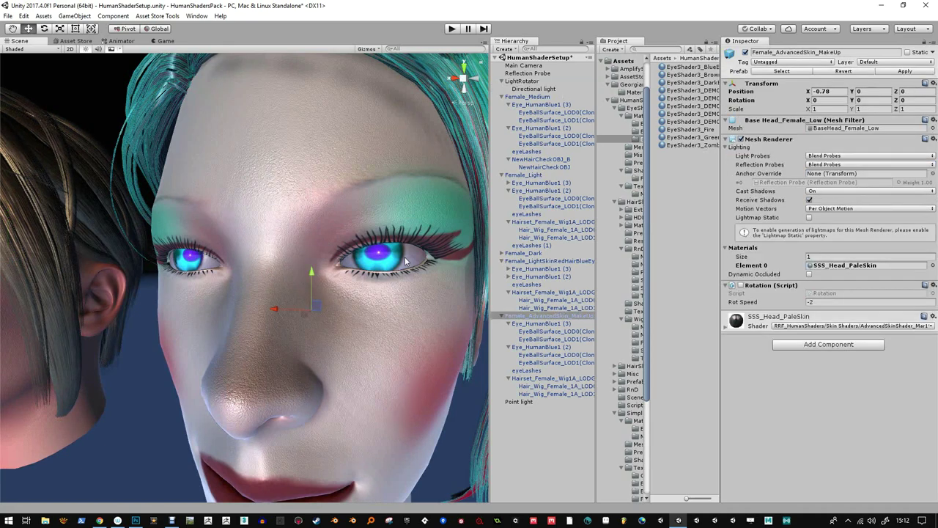
click(405, 261)
click(833, 266)
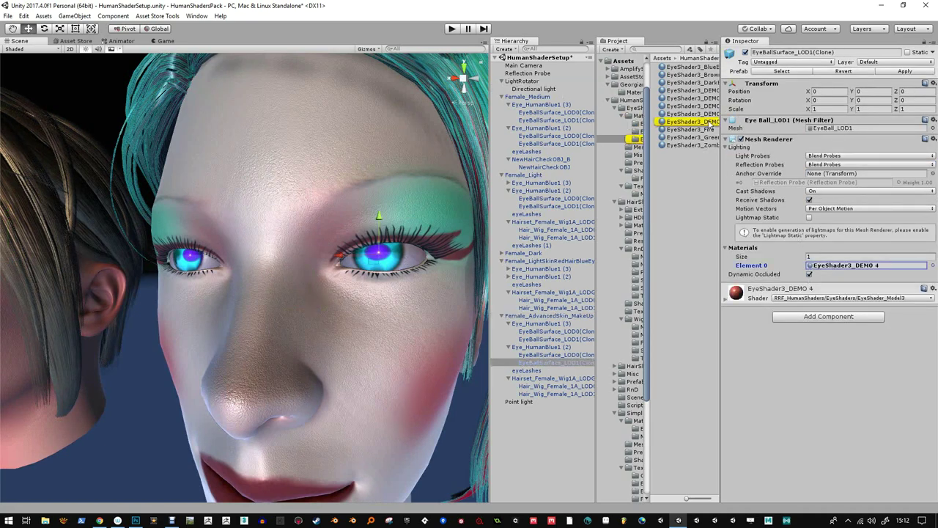
click(709, 123)
scroll(876, 244, down, 5)
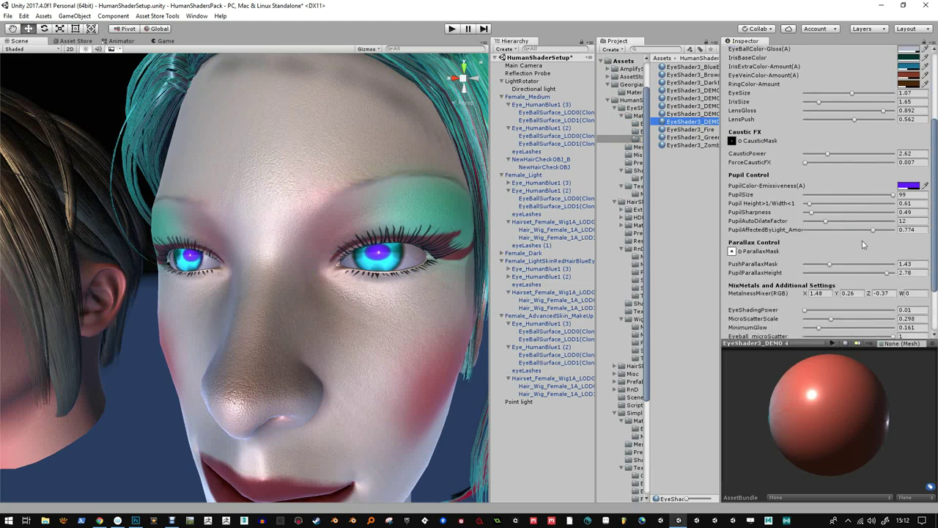
scroll(833, 273, down, 1)
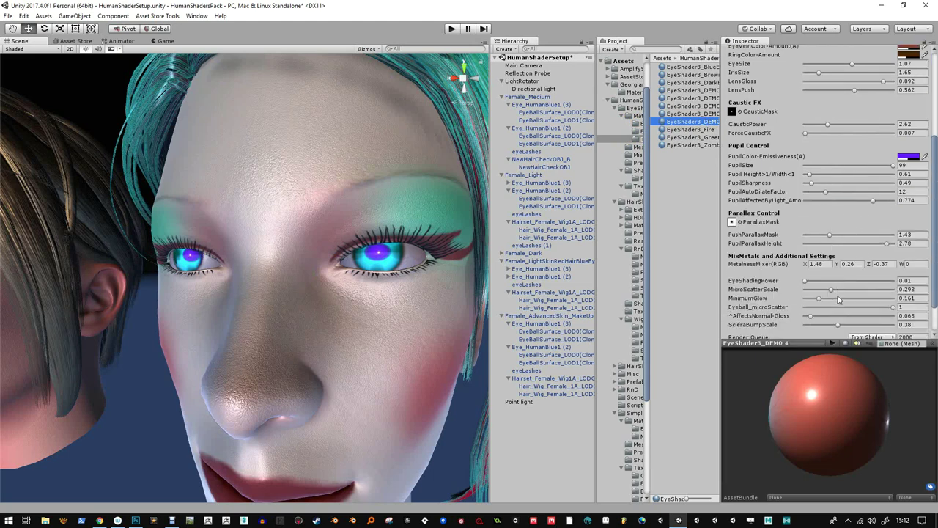
drag(807, 283, 826, 274)
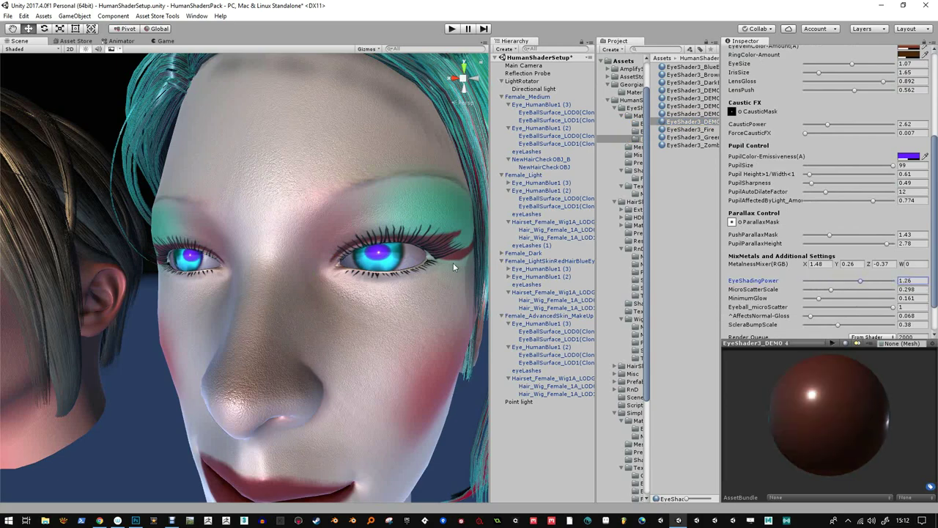
Pull the made-up head's EyeballSurface_LOD1 eyeball out of its socket onto the cheek to expose its shading
click(407, 265)
key(f)
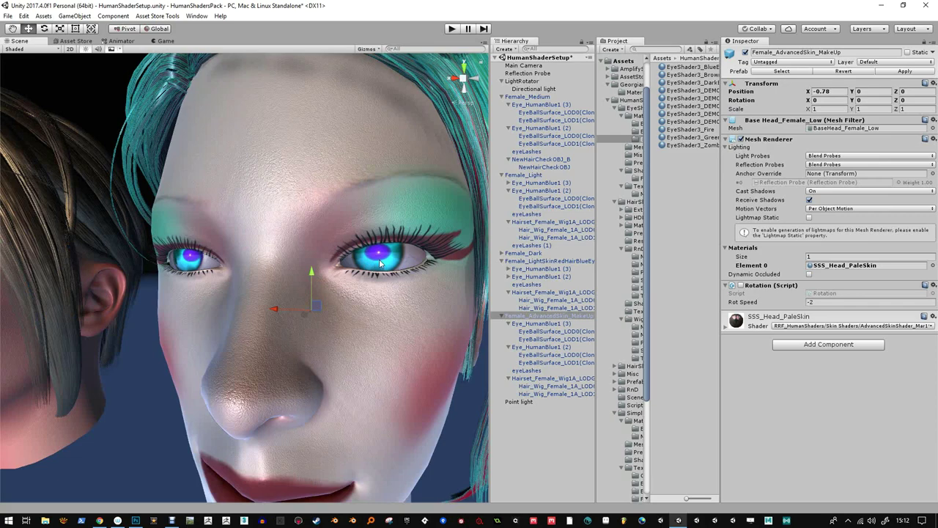
click(381, 266)
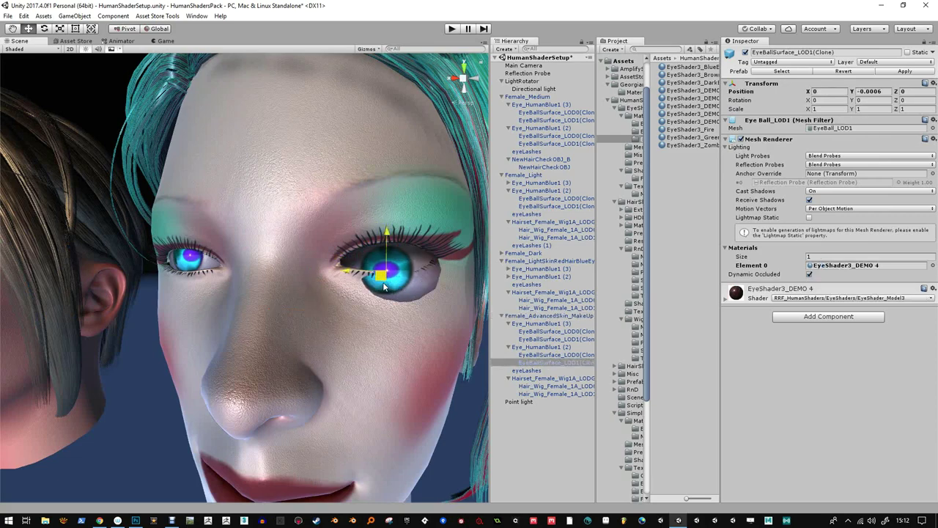
drag(383, 287, 371, 335)
middle_drag(371, 334, 407, 354)
middle_drag(283, 273, 287, 278)
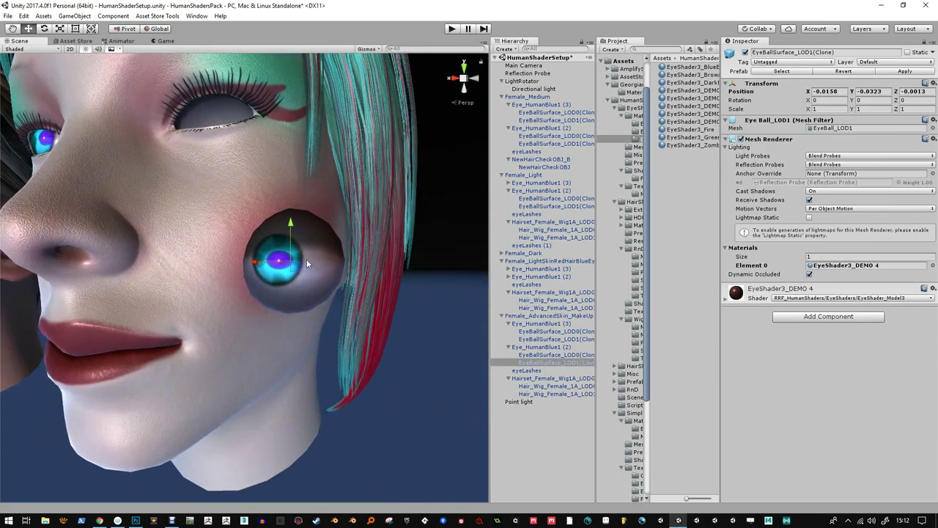
Try an EyeShadingPower of 0.53 in the EyeShader3_DEMO 4 material on the exposed eyeball
click(870, 271)
click(697, 122)
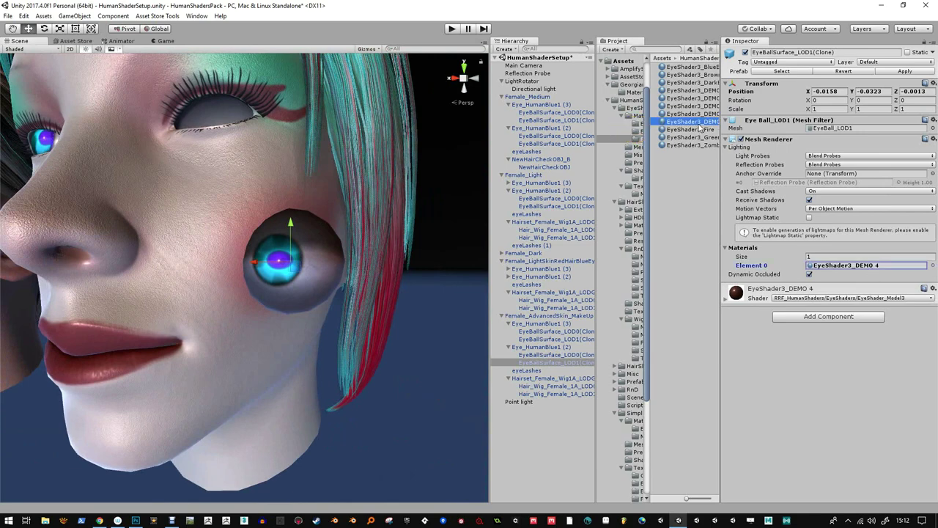
scroll(856, 266, down, 3)
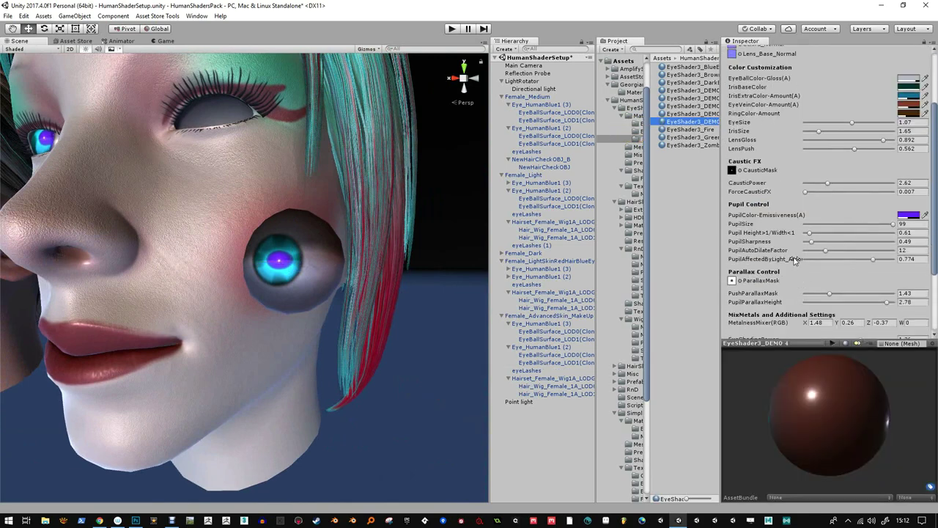
scroll(795, 260, down, 3)
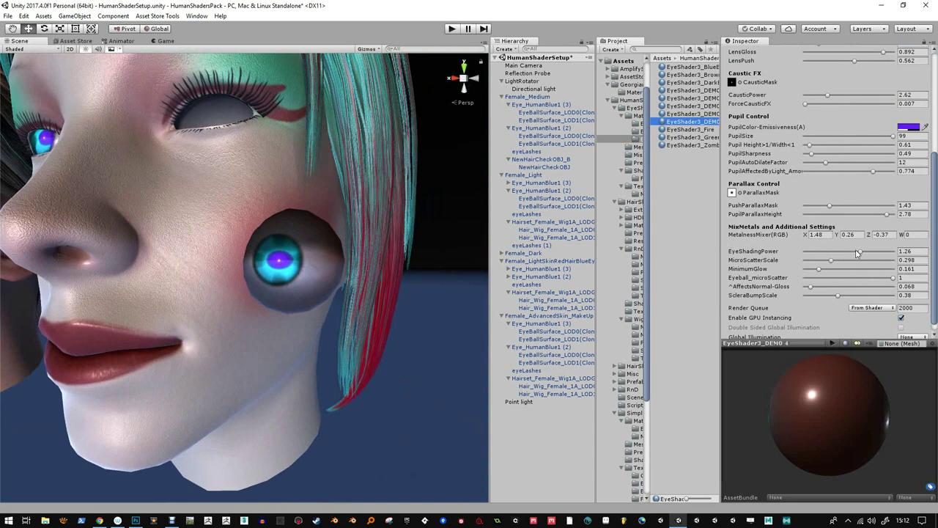
drag(858, 252, 830, 250)
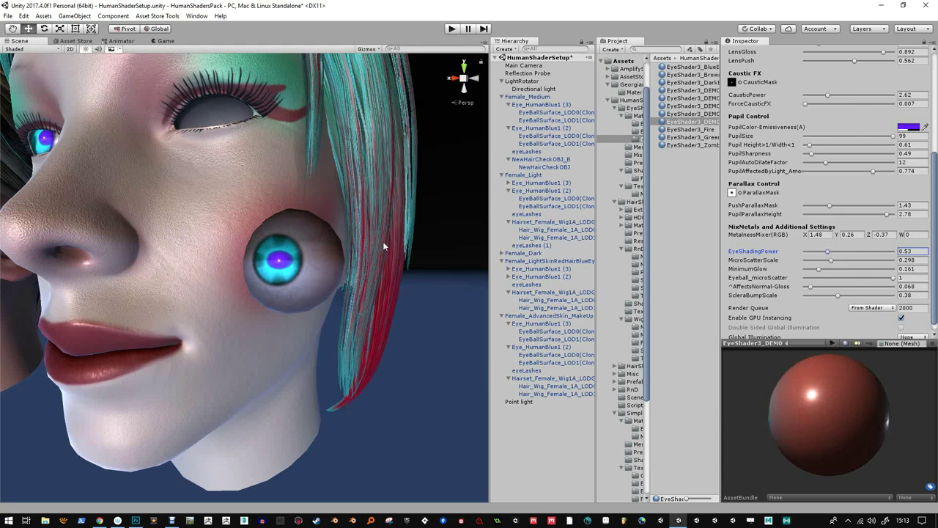
Undo the EyeShadingPower change and the eyeball's move out of its socket
key(ctrl+z)
key(ctrl+z)
key(ctrl+z)
alt+drag(362, 237, 334, 251)
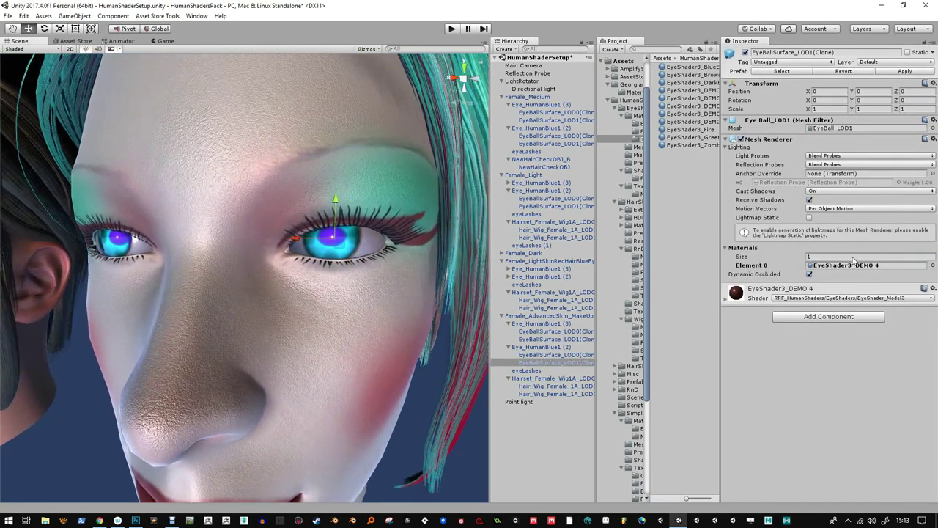
Reopen the eyeball's EyeShader3_DEMO 4 material, try a ScleraBumpScale of 1 up close, and set it to 0.565
click(852, 265)
double_click(853, 265)
scroll(852, 245, down, 5)
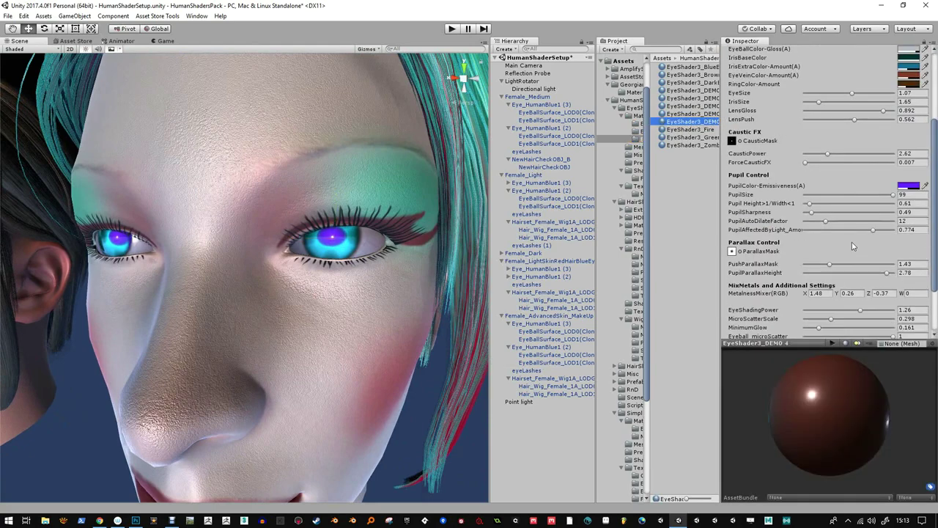
scroll(854, 244, down, 3)
drag(838, 285, 900, 286)
alt+drag(451, 269, 271, 283)
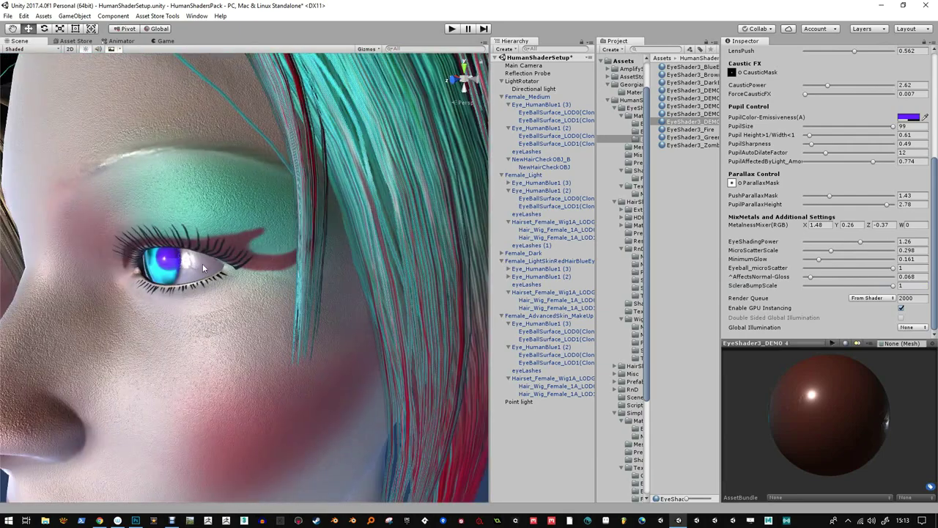
alt+right_drag(201, 271, 206, 301)
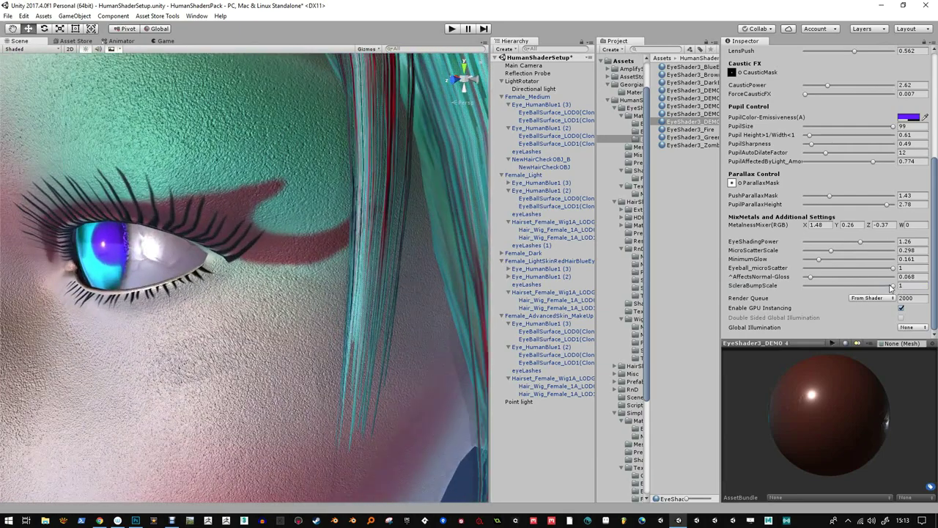
mouse_move(891, 286)
mouse_down()
mouse_move(826, 284)
mouse_move(850, 284)
mouse_up()
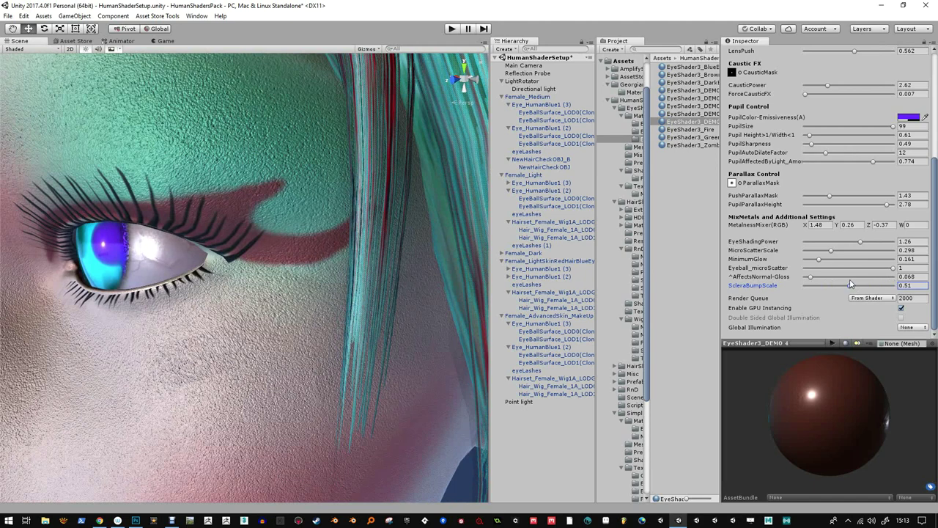
Try pure red FF0000 with alpha 208 as the EyeVeinColor-Amount and inspect the veins up close
scroll(866, 258, up, 5)
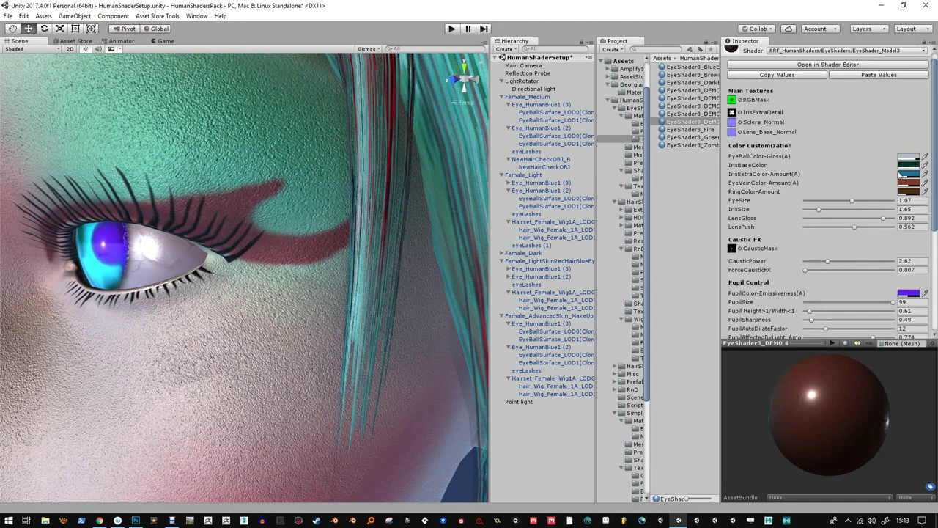
click(907, 183)
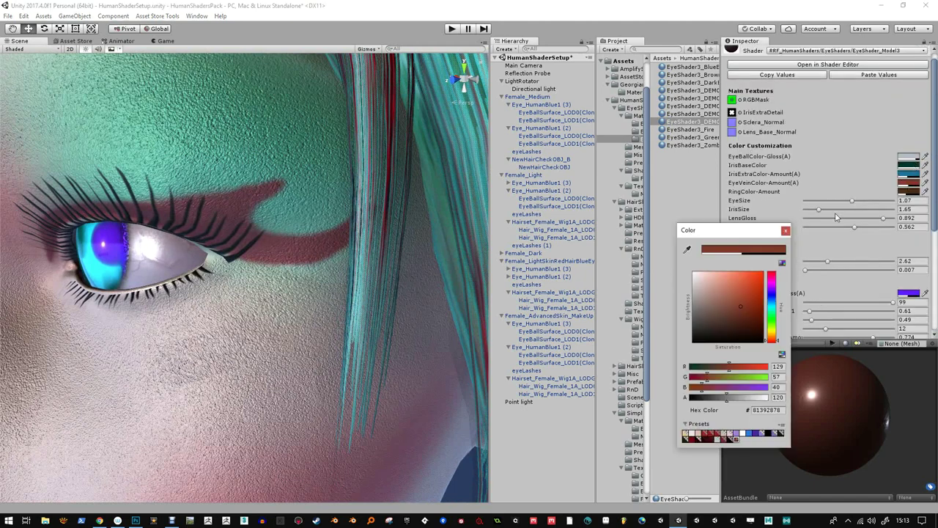
drag(726, 397, 743, 396)
mouse_move(739, 340)
mouse_down()
mouse_move(769, 264)
mouse_move(774, 273)
mouse_up()
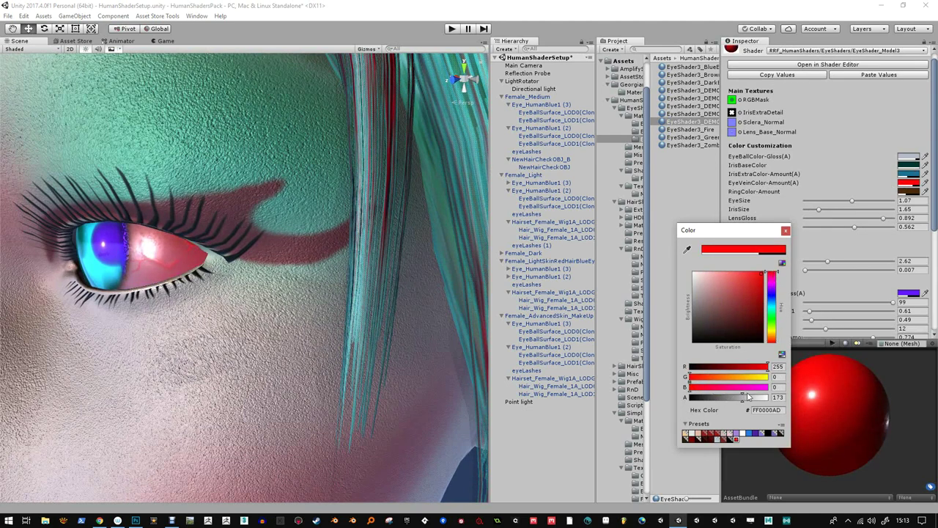
drag(742, 400, 755, 403)
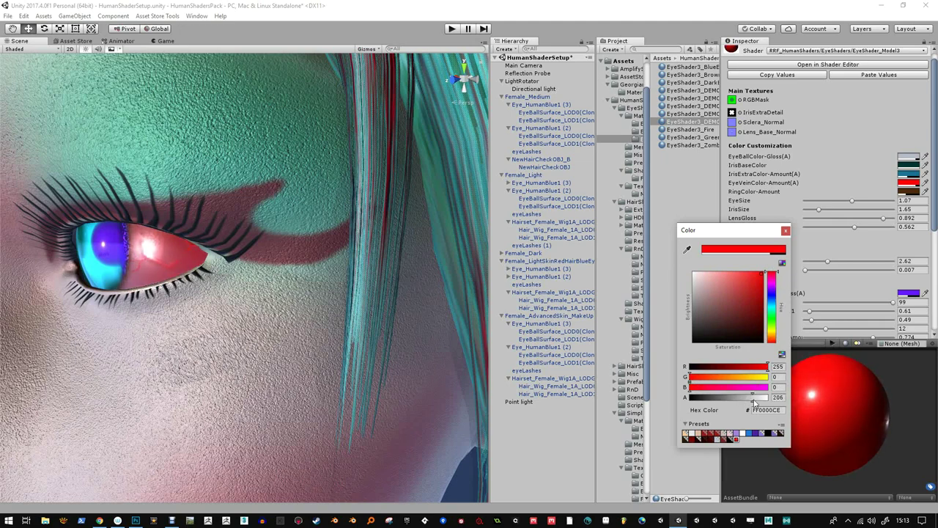
alt+drag(250, 281, 221, 269)
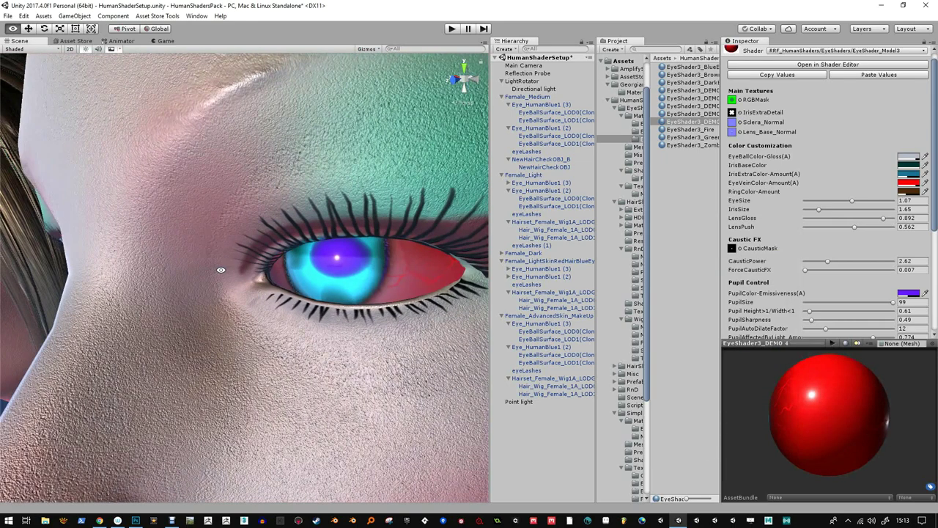
alt+drag(352, 280, 343, 277)
Locate the RGBMask texture in the project and try dark red 850000 with alpha 144 as the EyeVeinColor-Amount
click(743, 112)
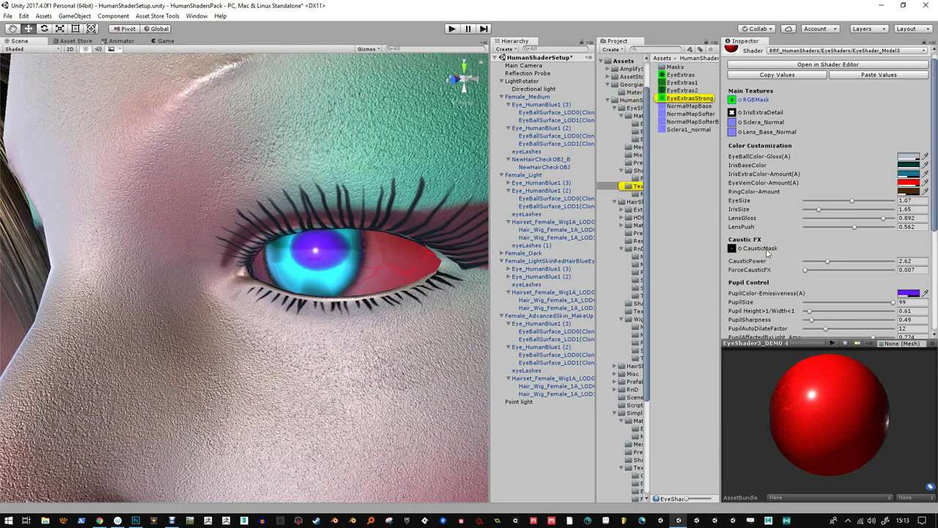
click(907, 182)
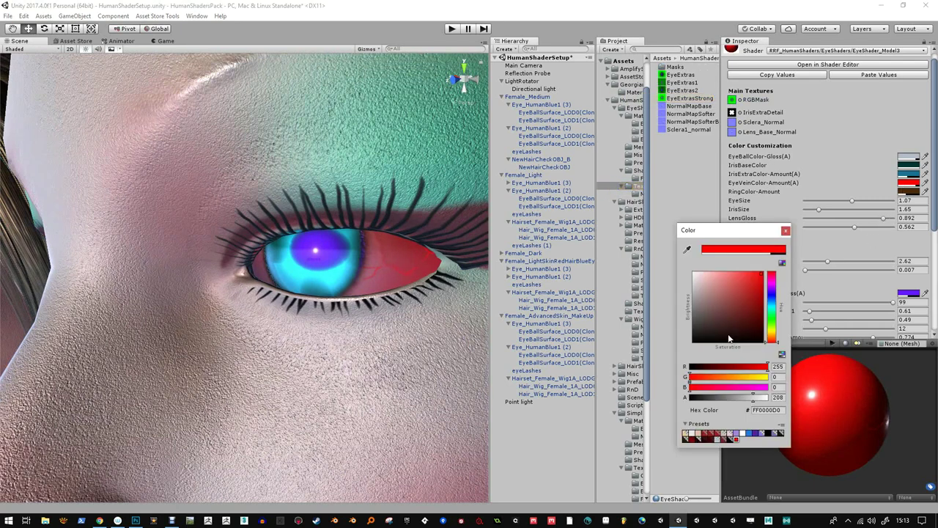
drag(757, 289, 771, 309)
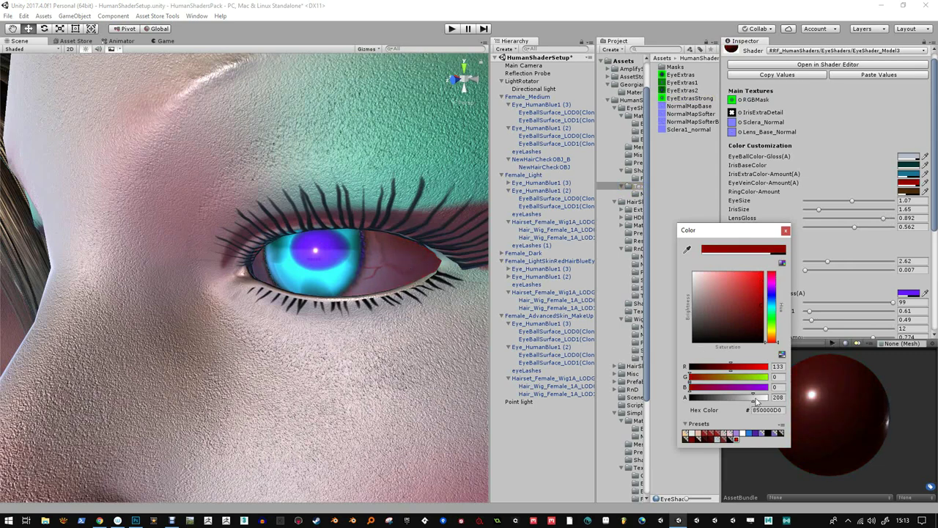
drag(755, 401, 733, 399)
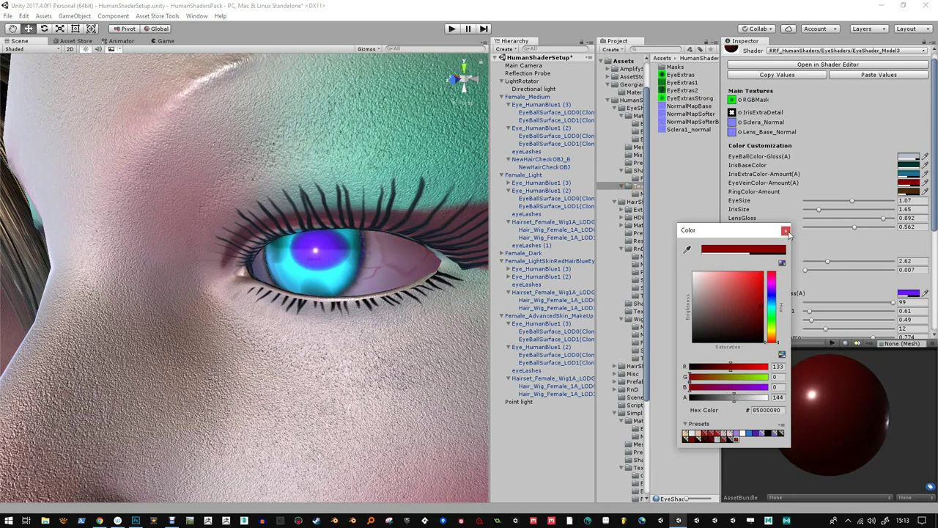
drag(770, 328, 765, 359)
click(785, 231)
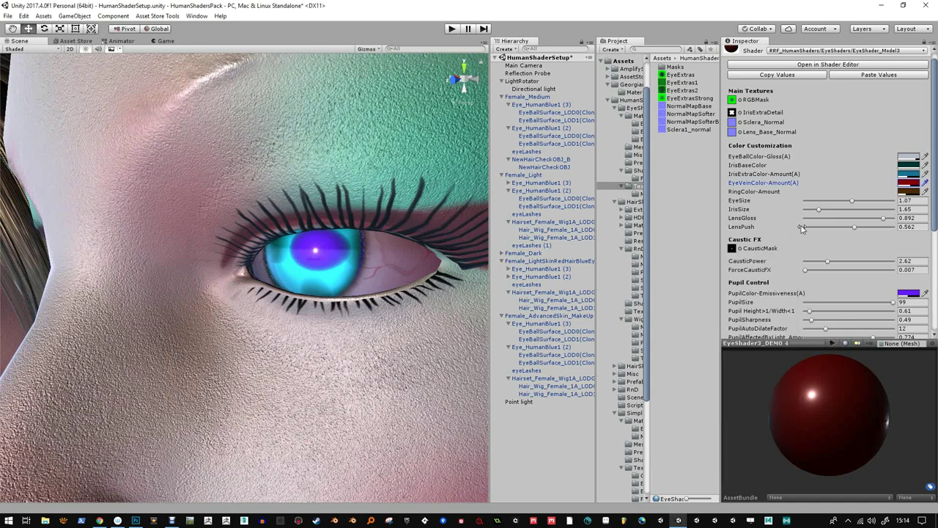
Try light blue 749BF8 with alpha 206 as the EyeBallColor-Gloss
click(907, 156)
mouse_move(729, 284)
mouse_down()
mouse_move(722, 280)
mouse_move(730, 275)
mouse_up()
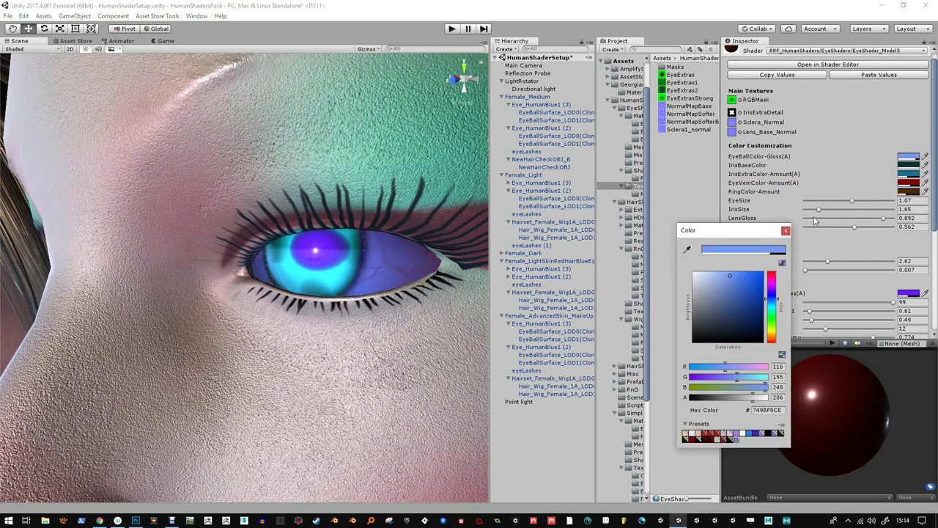
click(786, 230)
Set the EyeVeinColor-Amount to bright green 00F220 and check the eyes from a view of the whole head
click(910, 184)
click(773, 317)
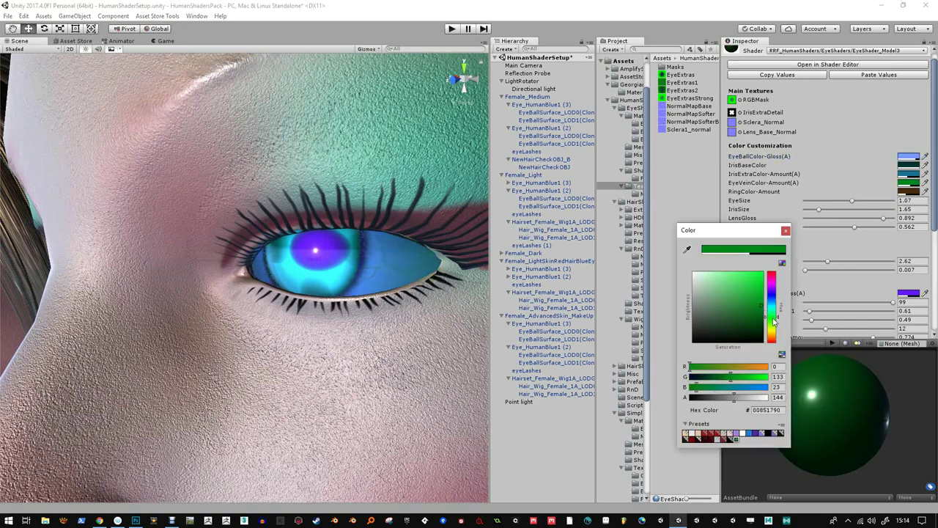
drag(760, 309, 762, 276)
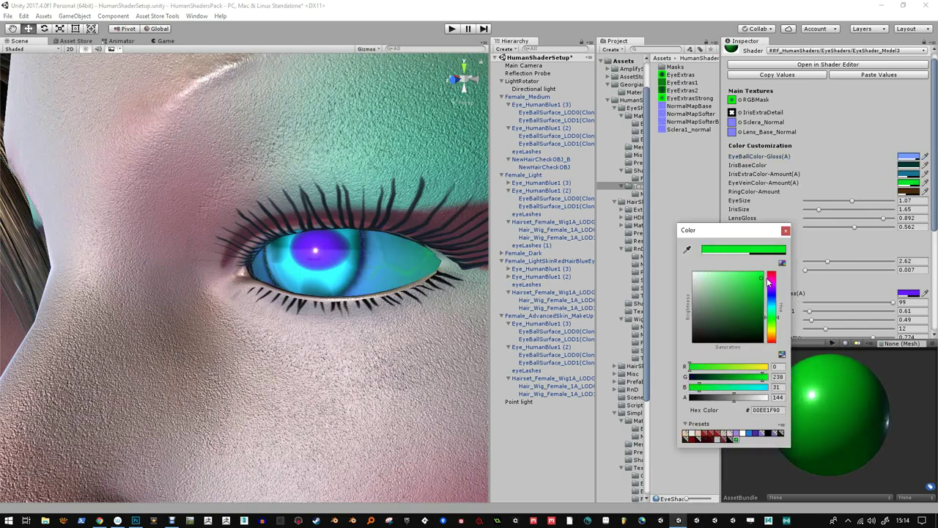
click(284, 312)
alt+right_drag(284, 312, 294, 277)
alt+drag(293, 276, 322, 268)
alt+right_drag(322, 268, 314, 276)
scroll(314, 276, up, 5)
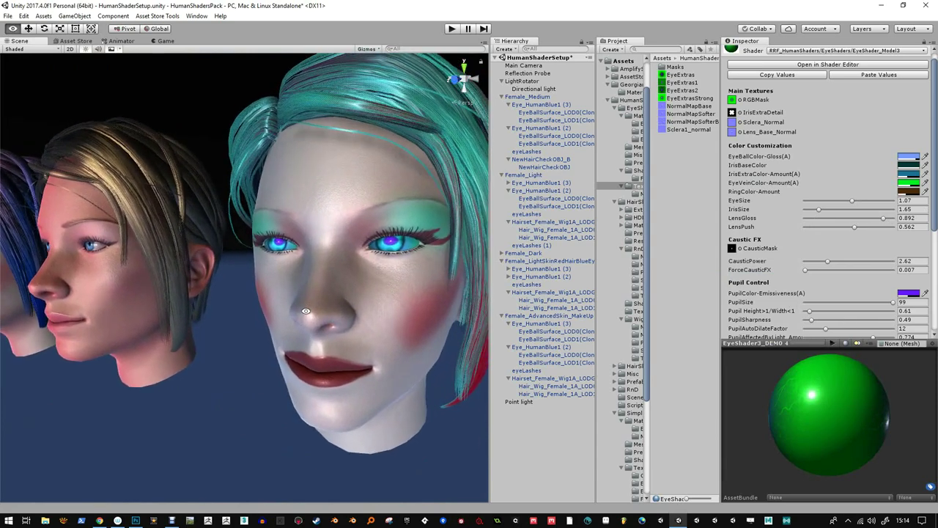
Set the EyeBallColor-Gloss to off-white E8E8E8 with alpha 150
click(908, 158)
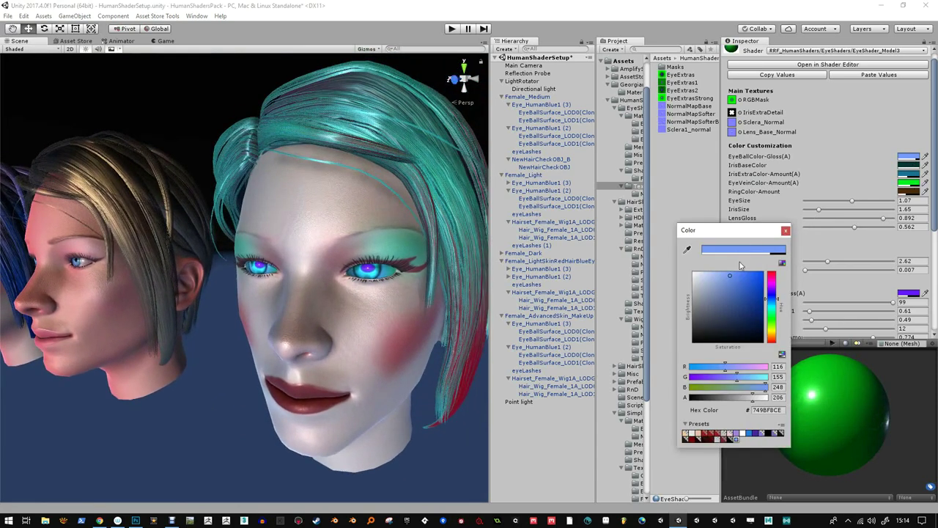
drag(727, 282, 694, 279)
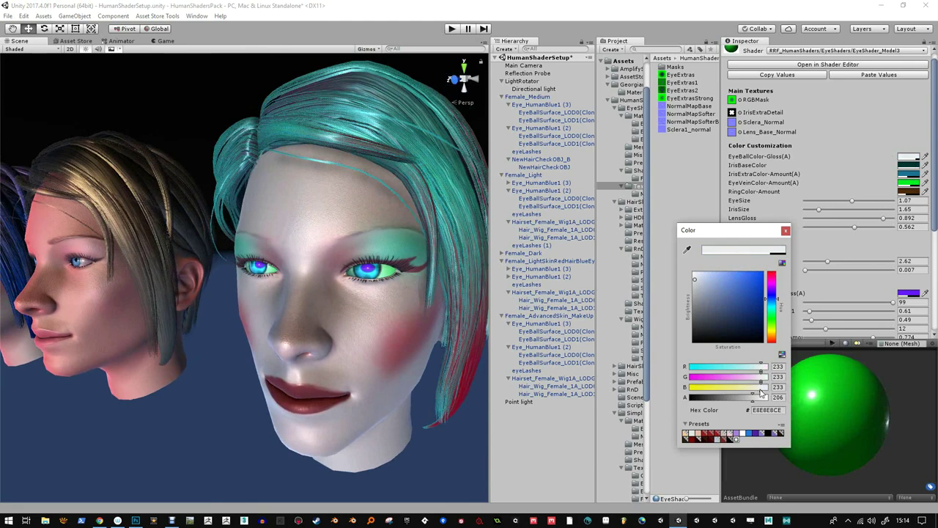
drag(752, 397, 736, 396)
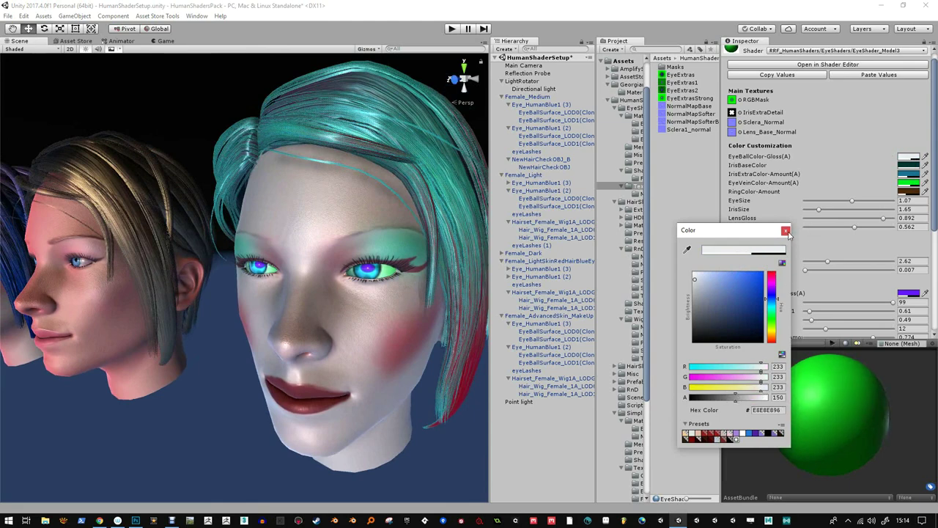
click(786, 231)
Reduce the green EyeVeinColor-Amount's alpha to 122
click(908, 183)
drag(732, 395, 728, 404)
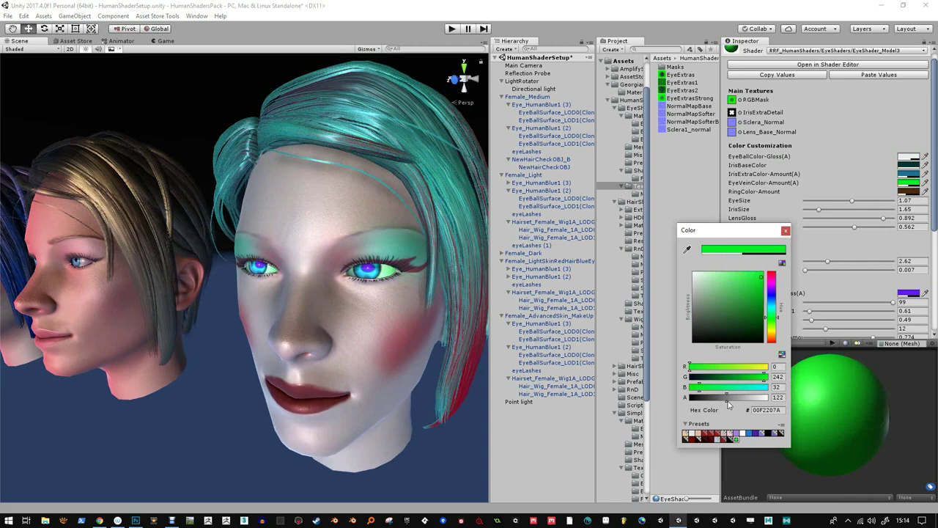
click(786, 231)
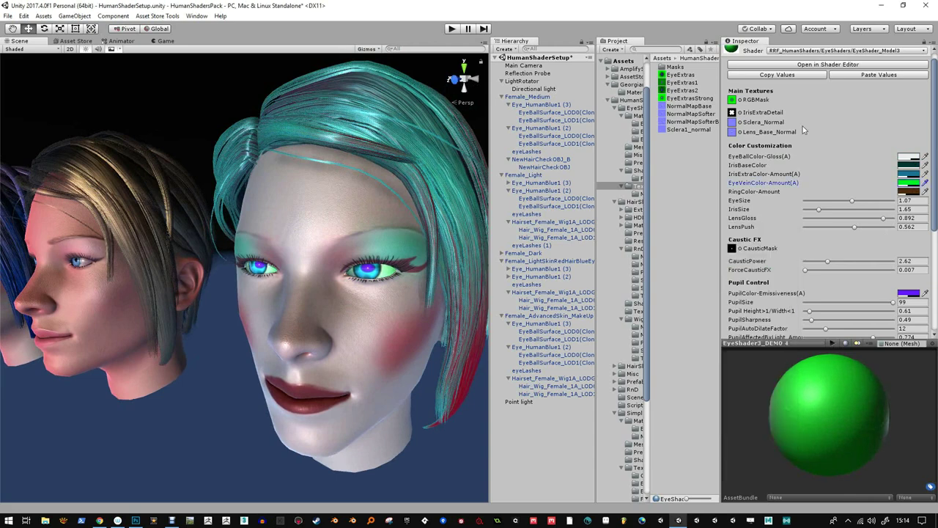
Set the RingColor-Amount to orange FF7900, raise its alpha, and view the heads from farther away
click(908, 191)
mouse_move(728, 400)
mouse_down()
mouse_move(751, 399)
mouse_move(713, 396)
mouse_move(725, 398)
mouse_up()
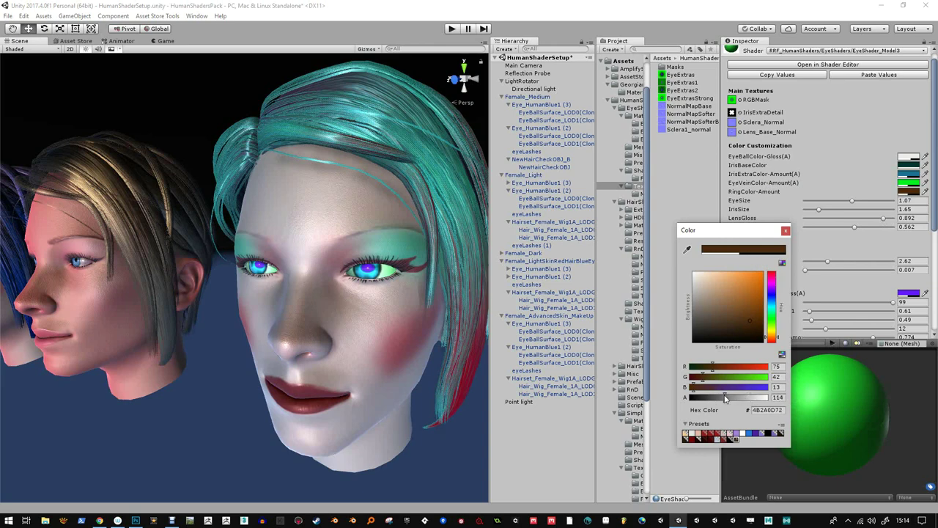
drag(747, 339, 761, 274)
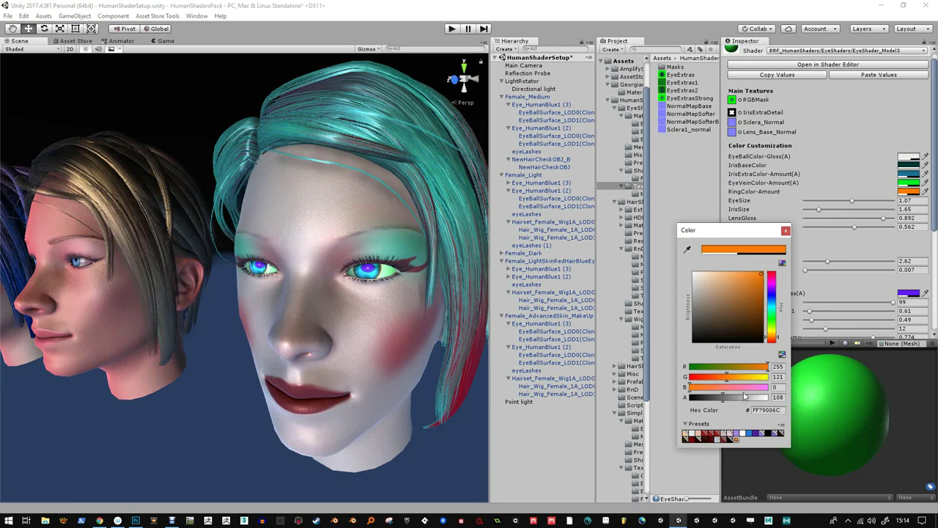
drag(745, 398, 777, 402)
click(785, 230)
scroll(203, 215, down, 4)
alt+drag(203, 215, 362, 352)
scroll(799, 220, down, 5)
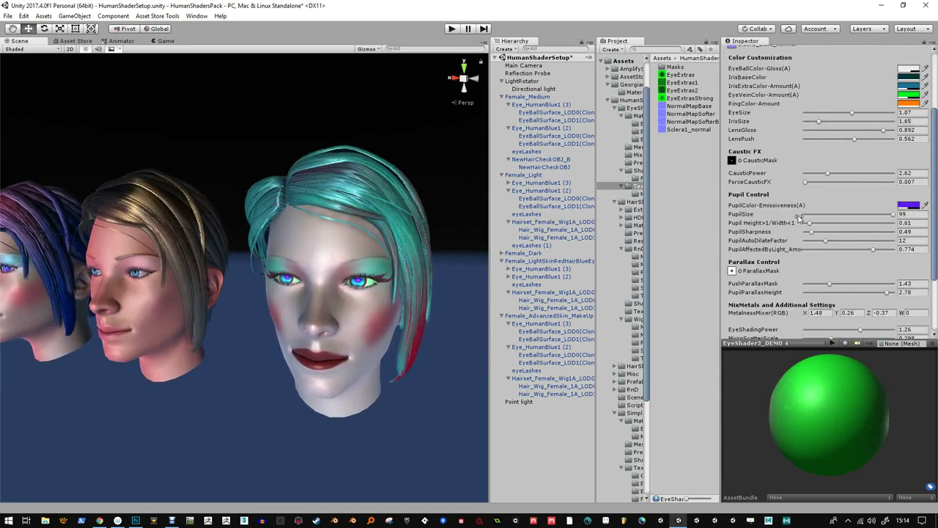
scroll(799, 217, down, 3)
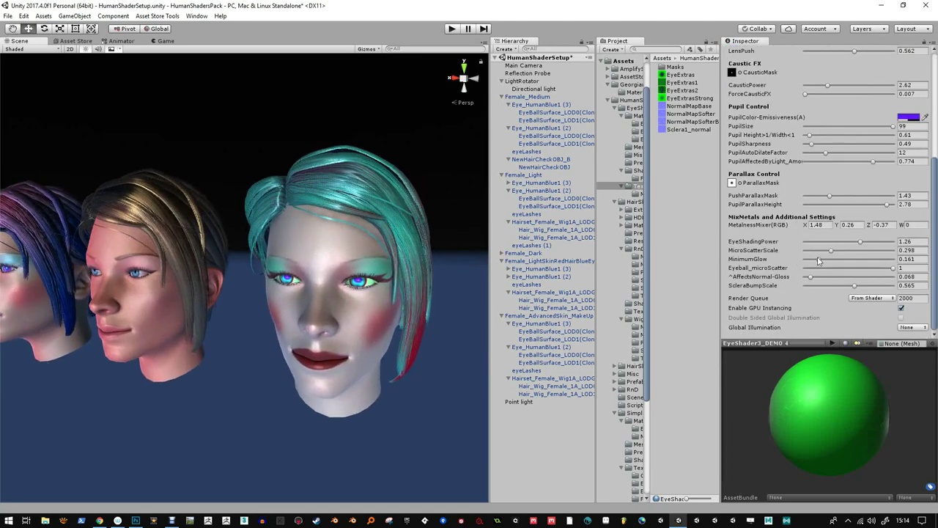
Set MinimumGlow to 0.139 and rotate the Directional light to about -462.7 on Y so the made-up face is in shadow
mouse_move(819, 261)
mouse_down()
mouse_move(879, 272)
mouse_move(818, 271)
mouse_up()
click(541, 89)
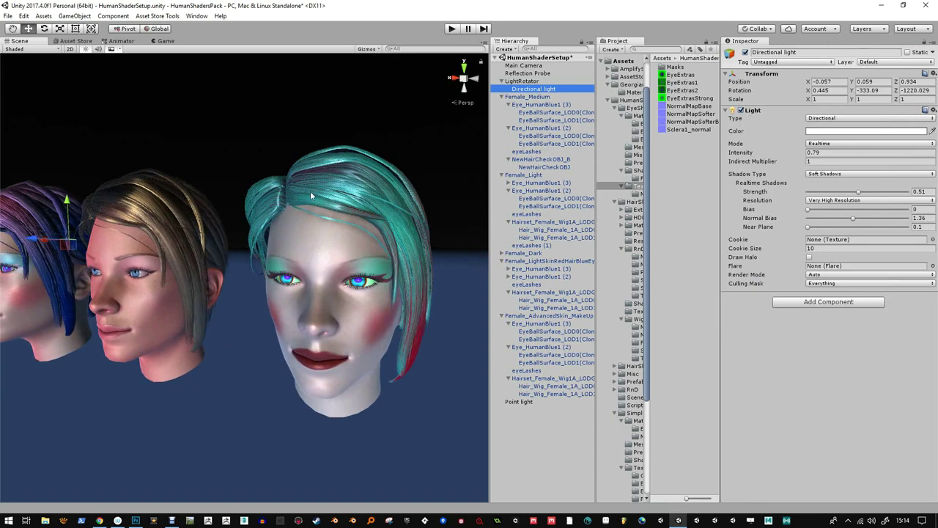
key(e)
drag(96, 239, 227, 242)
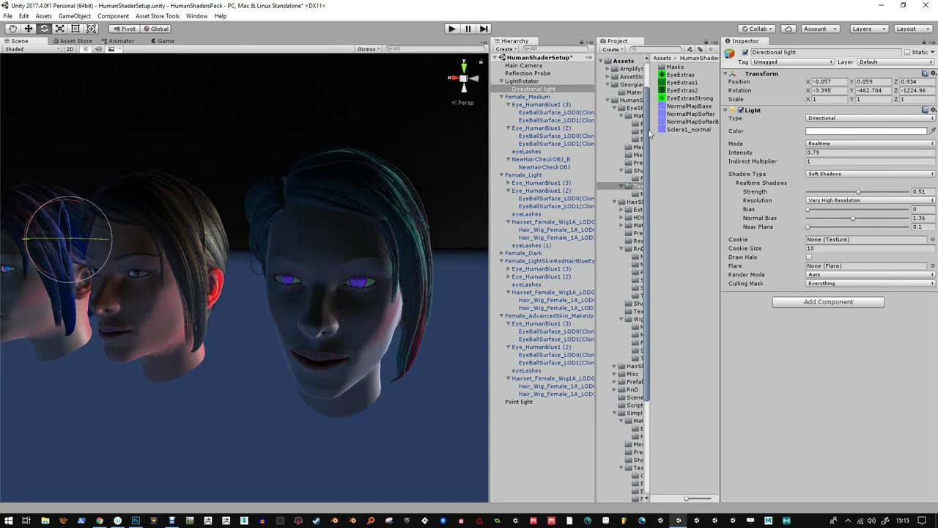
Open the EyeShader3_DEMO 4 material from the made-up head's EyeBallSurface_LOD1 and enlarge its property area to show the pupil settings
click(362, 286)
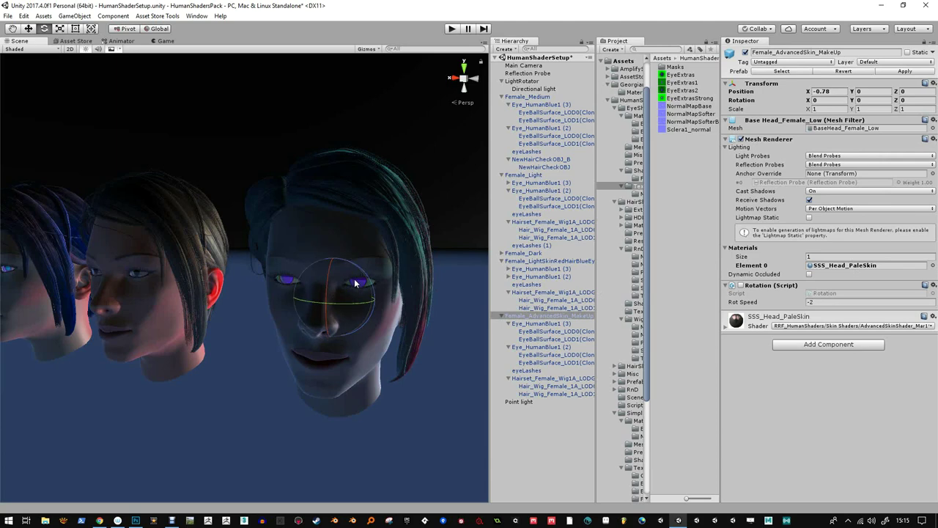
click(584, 340)
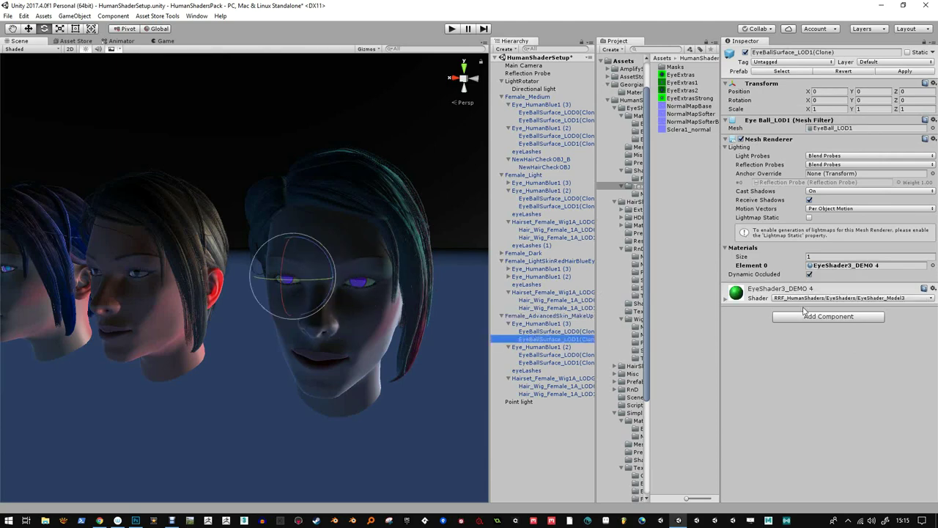
click(863, 266)
click(709, 122)
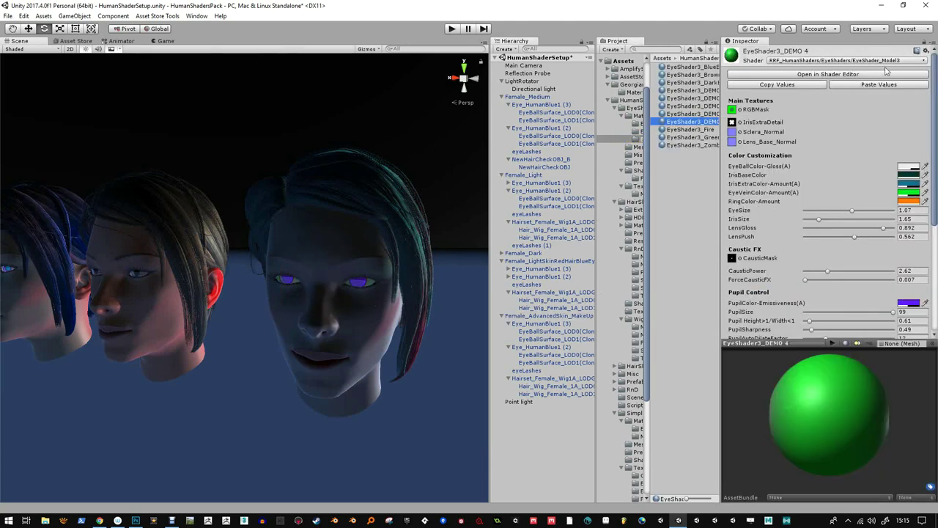
click(932, 48)
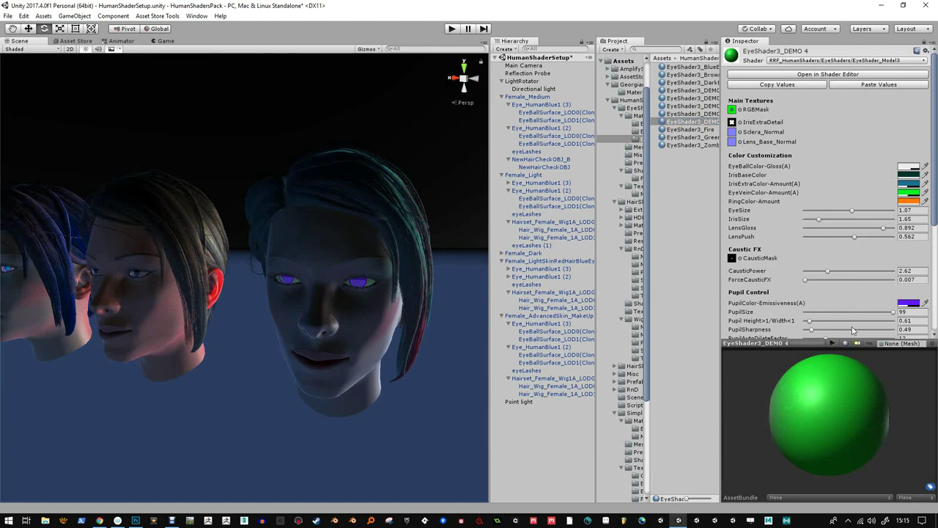
drag(809, 343, 809, 403)
scroll(843, 282, down, 3)
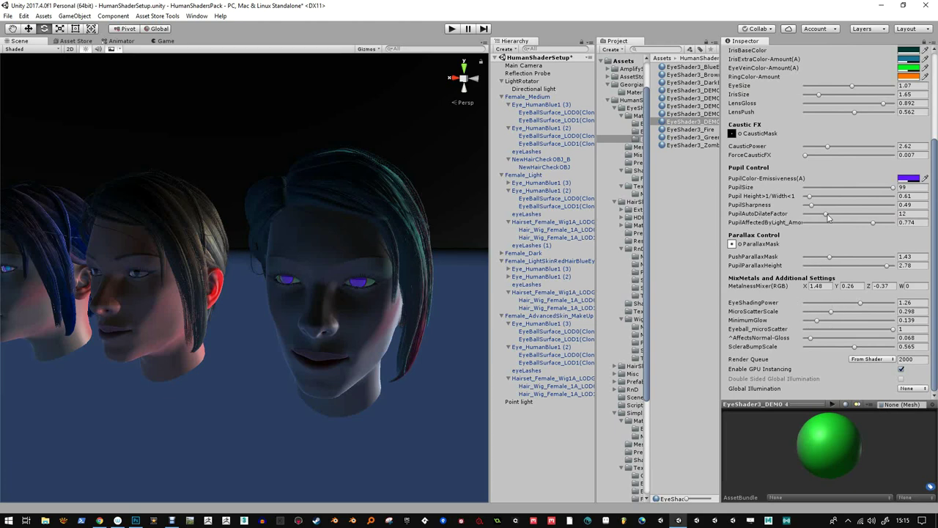
Widen the material properties and set PupilAutoDilateFactor to 13.1, PupilAffectedByLight_Amount to 0.386 and PupilSize to 82.1
mouse_move(826, 214)
mouse_down()
mouse_move(881, 216)
mouse_move(830, 222)
mouse_up()
drag(722, 223, 699, 222)
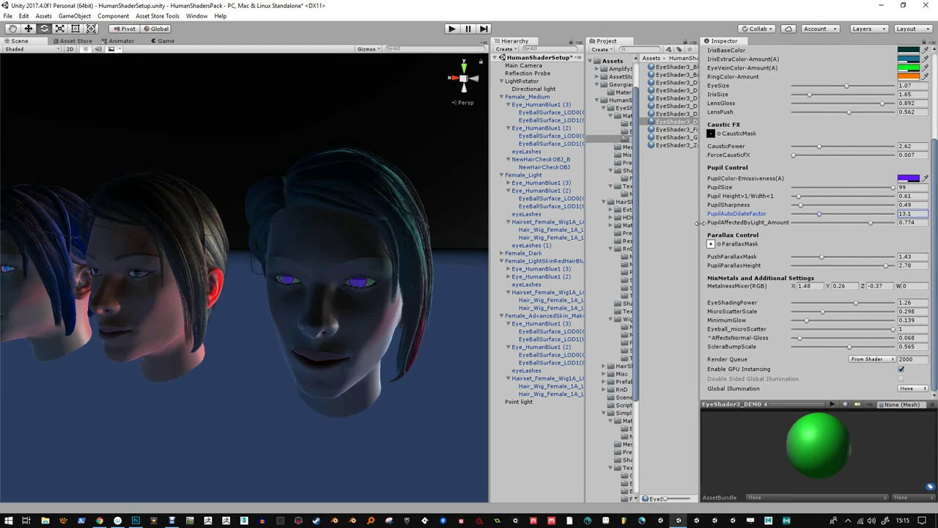
drag(870, 224, 832, 225)
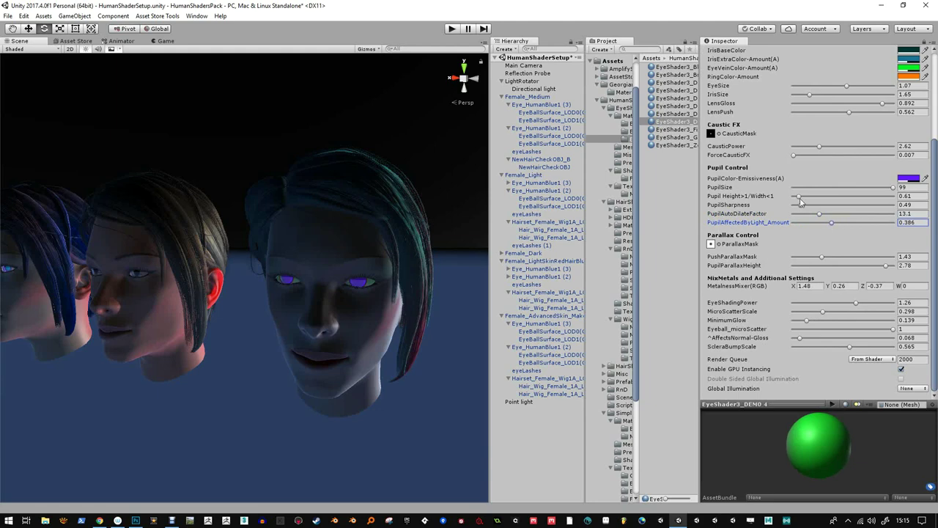
mouse_move(892, 189)
mouse_down()
mouse_move(861, 190)
mouse_move(876, 189)
mouse_up()
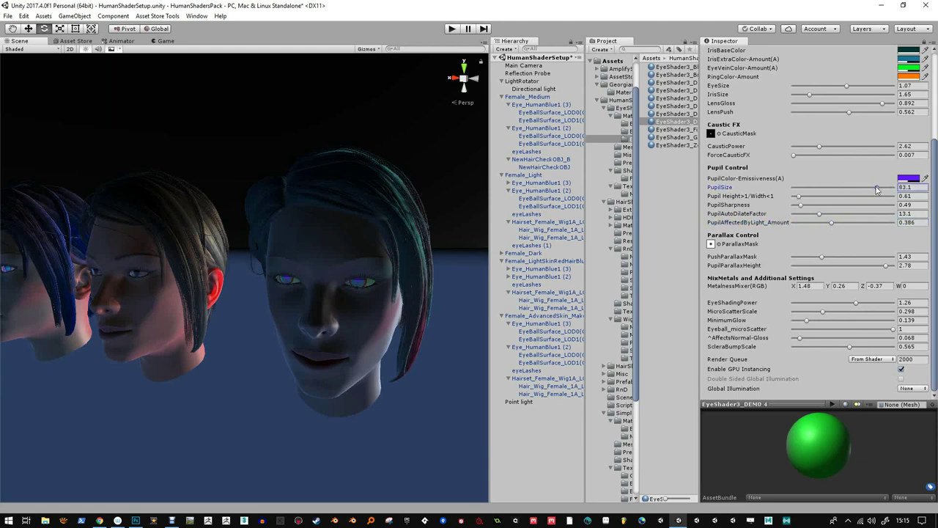
alt+drag(425, 308, 438, 306)
Set the PupilColor-Emissiveness to black
click(909, 178)
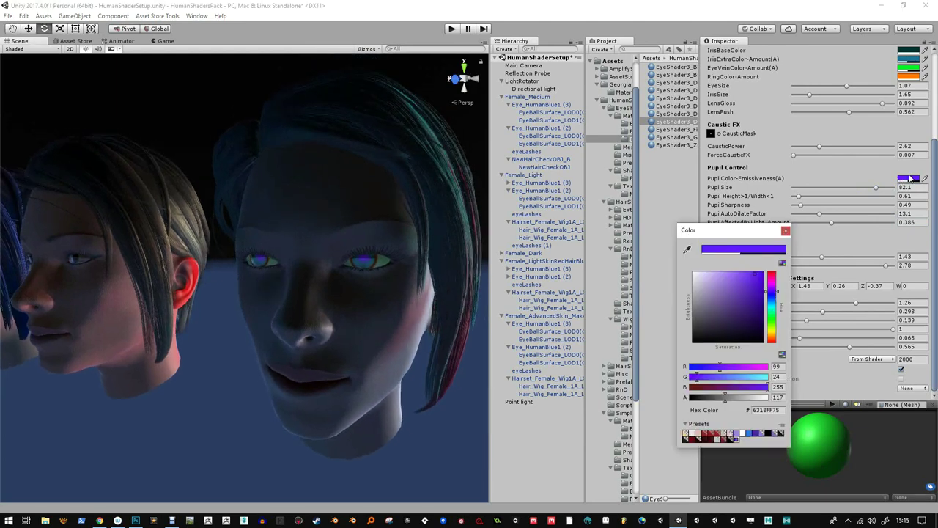
drag(716, 320, 692, 343)
click(785, 231)
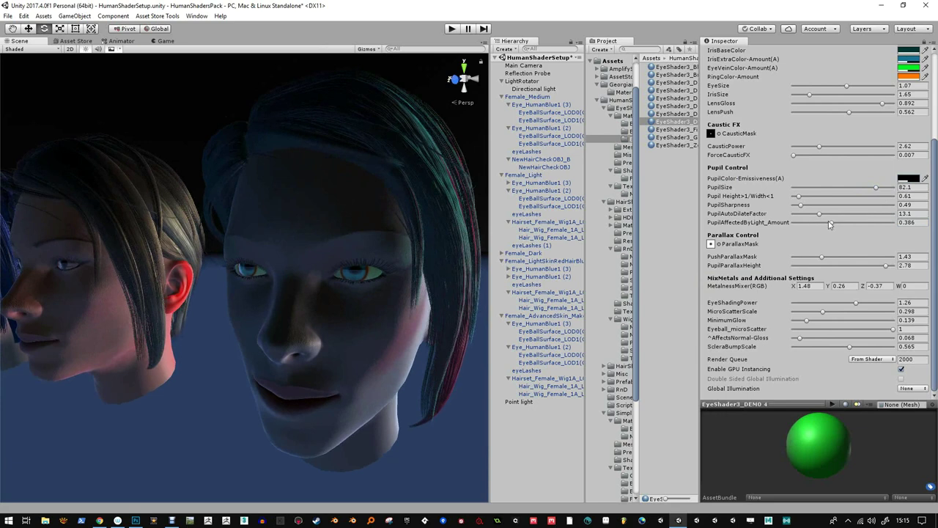
Set PupilAutoDilateFactor to 18.4, PupilAffectedByLight_Amount to 0.361 and PupilSharpness to 1.01
mouse_move(832, 223)
mouse_down()
mouse_move(897, 224)
mouse_move(802, 225)
mouse_move(830, 226)
mouse_up()
drag(814, 218, 834, 223)
mouse_move(829, 214)
mouse_down()
mouse_move(891, 216)
mouse_move(834, 220)
mouse_up()
scroll(378, 303, down, 3)
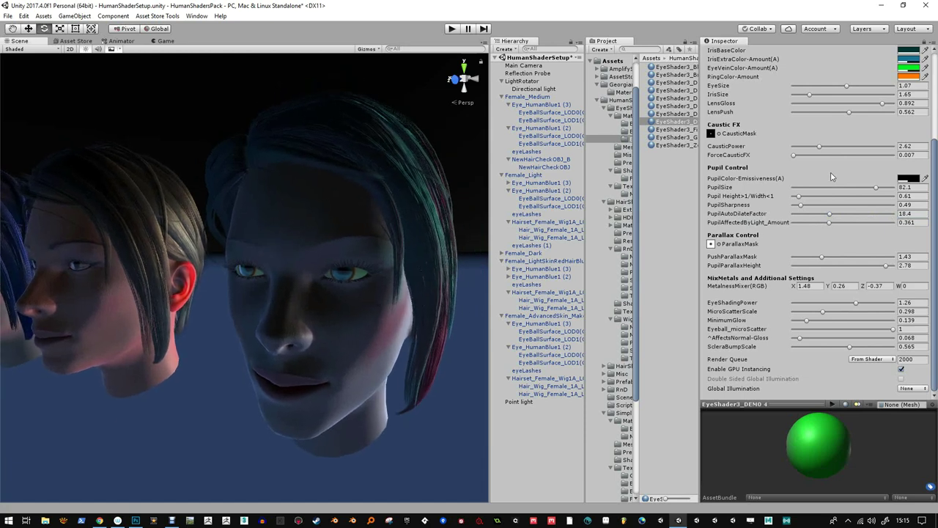
drag(804, 204, 815, 208)
Rotate the Directional light back onto the made-up face, with PupilAutoDilateFactor at 13.3, PupilAffectedByLight_Amount at 0.264 and PupilSharpness at 0.75
click(534, 89)
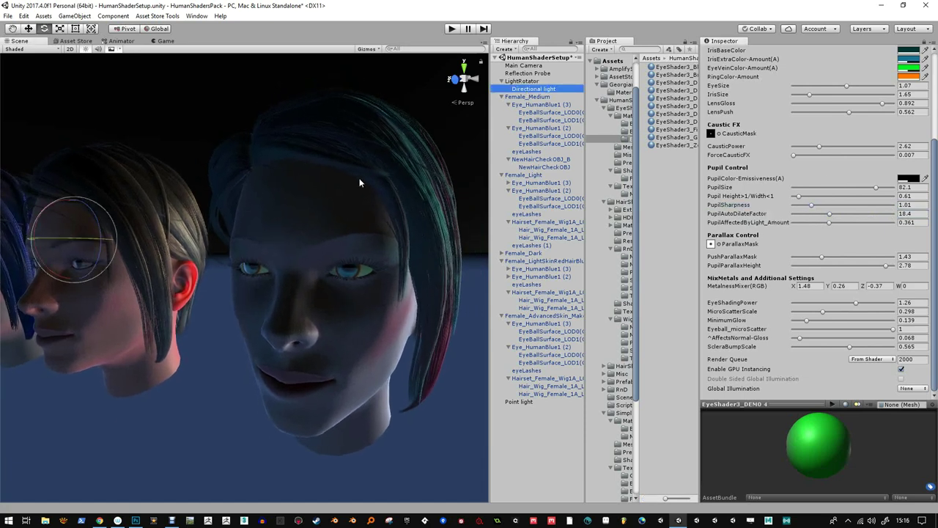
drag(85, 238, 272, 241)
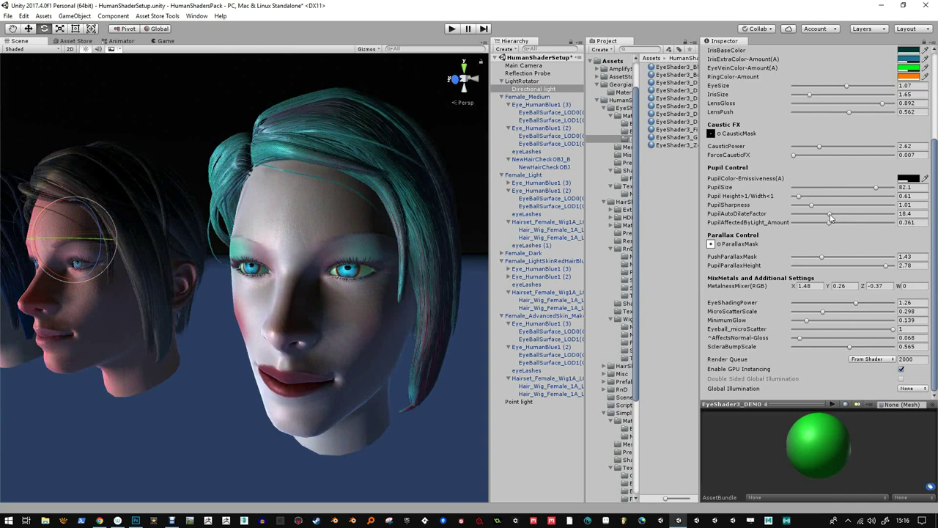
mouse_move(830, 217)
mouse_down()
mouse_move(761, 219)
mouse_move(823, 217)
mouse_up()
drag(830, 223, 805, 207)
alt+drag(483, 258, 425, 266)
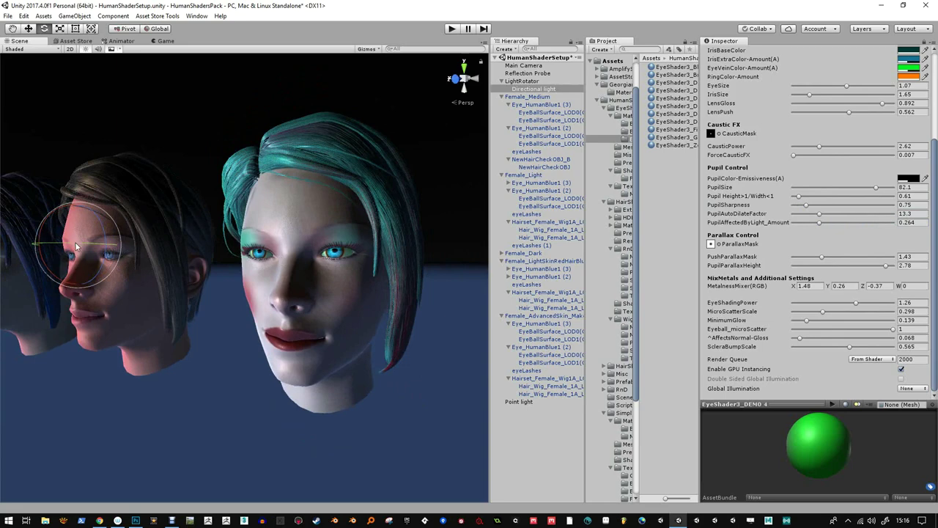
drag(75, 243, 147, 245)
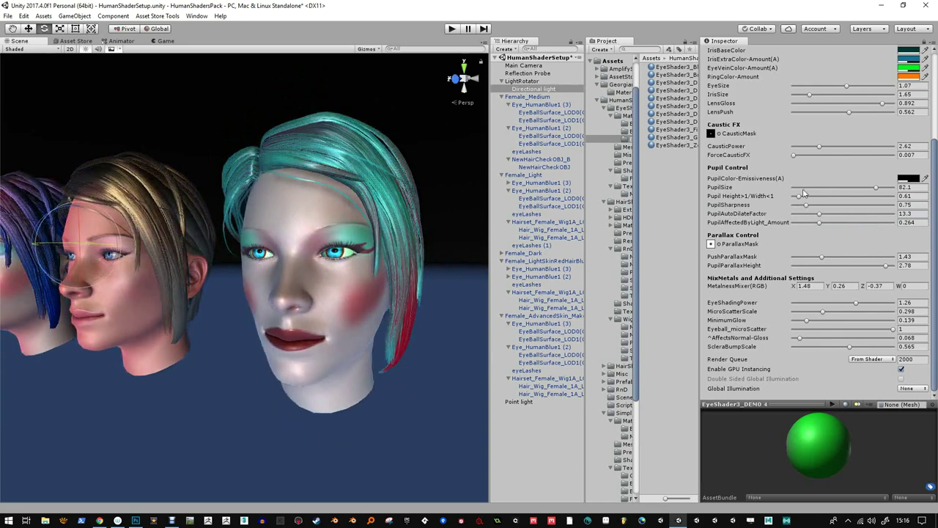
Shape the pupils into vertical slits with Pupil Height>1/Width<1 at 3.82 and PupilSize at 64.7
click(920, 197)
text(1)
drag(803, 200, 817, 200)
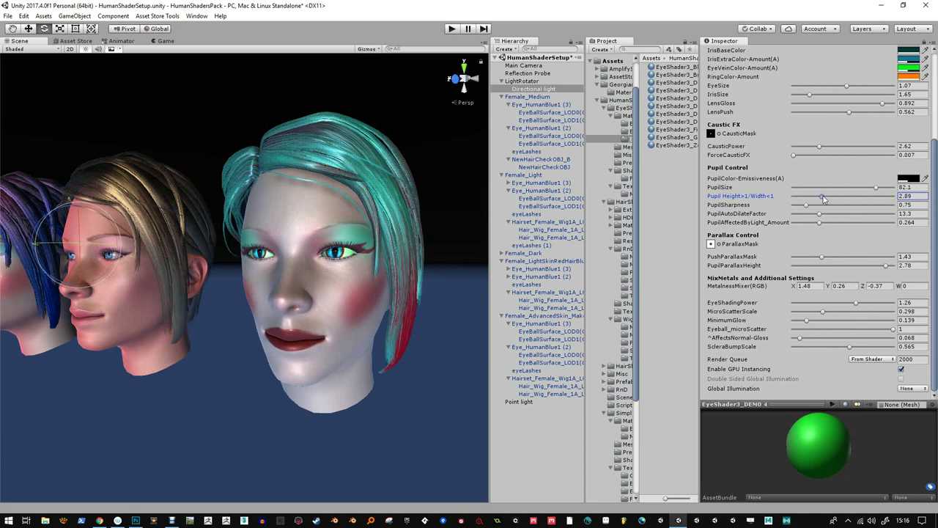
drag(876, 189, 825, 198)
drag(858, 190, 857, 189)
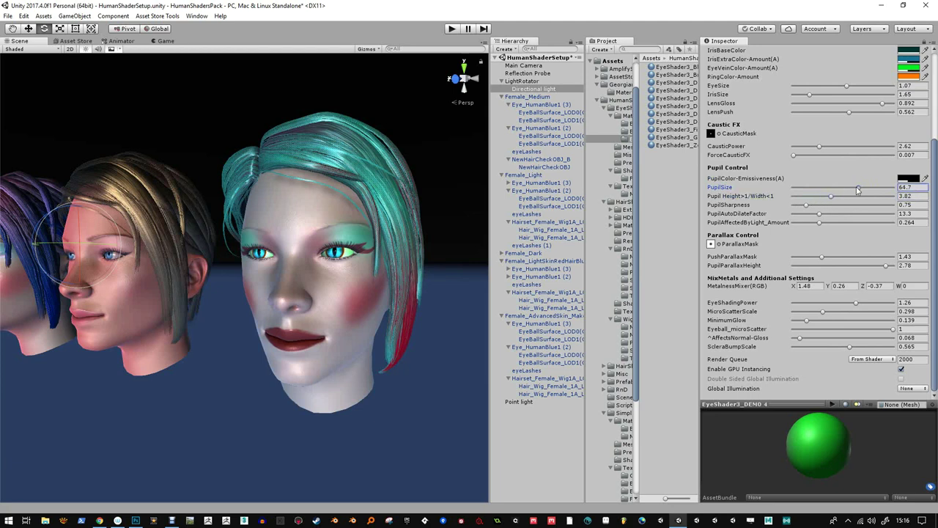
Try PupilAutoDilateFactor 8.2 with PupilAffectedByLight_Amount 0.093, rotating the Directional light away from the face and back
drag(74, 245, 275, 243)
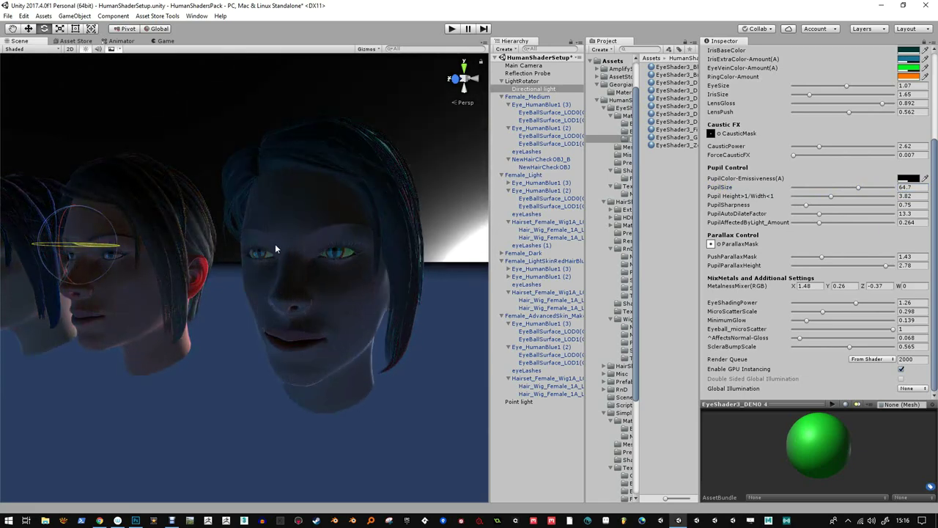
click(819, 214)
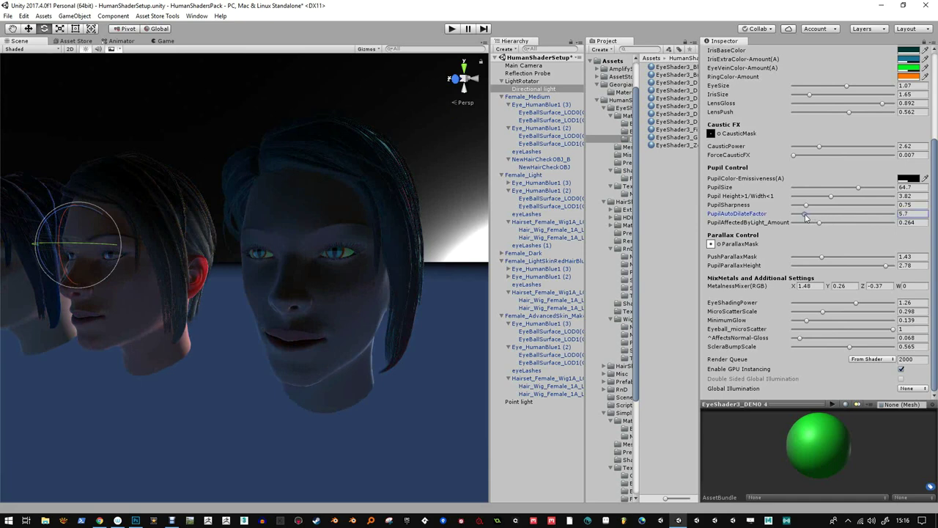
mouse_move(805, 217)
mouse_down()
mouse_move(817, 223)
mouse_move(781, 225)
mouse_move(804, 225)
mouse_up()
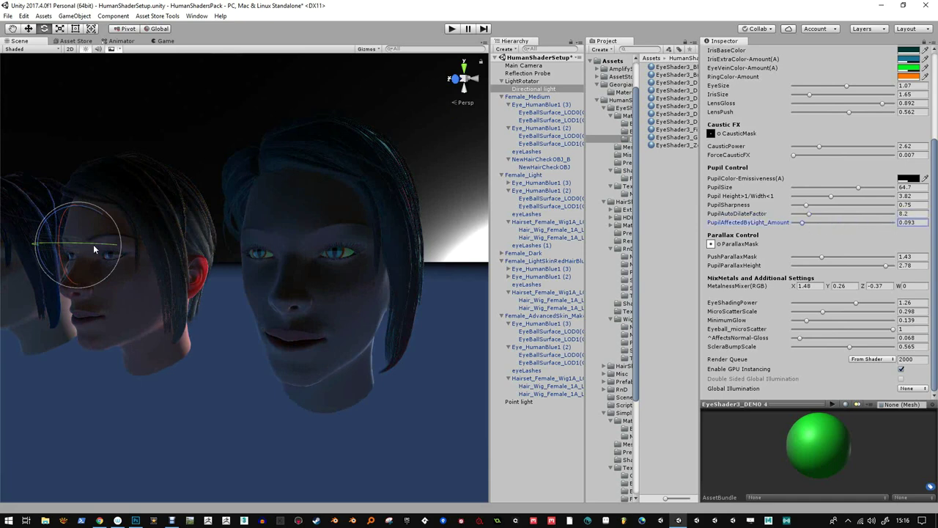
drag(93, 244, 278, 249)
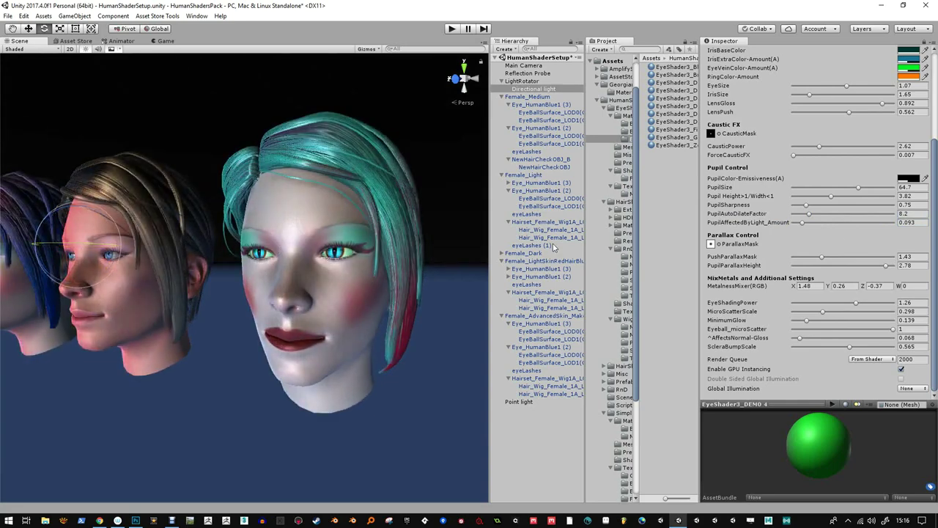
Try PupilAutoDilateFactor 29.3 with PupilAffectedByLight_Amount 0.581, and 0 with 0.649, rotating the Directional light for each pair
drag(803, 223, 849, 216)
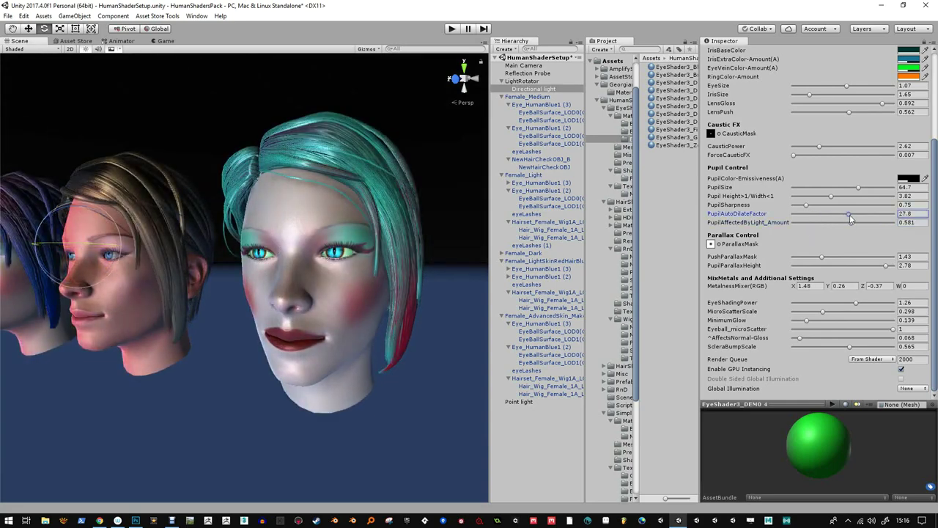
mouse_move(127, 242)
mouse_down()
mouse_move(371, 242)
mouse_move(117, 248)
mouse_move(129, 248)
mouse_up()
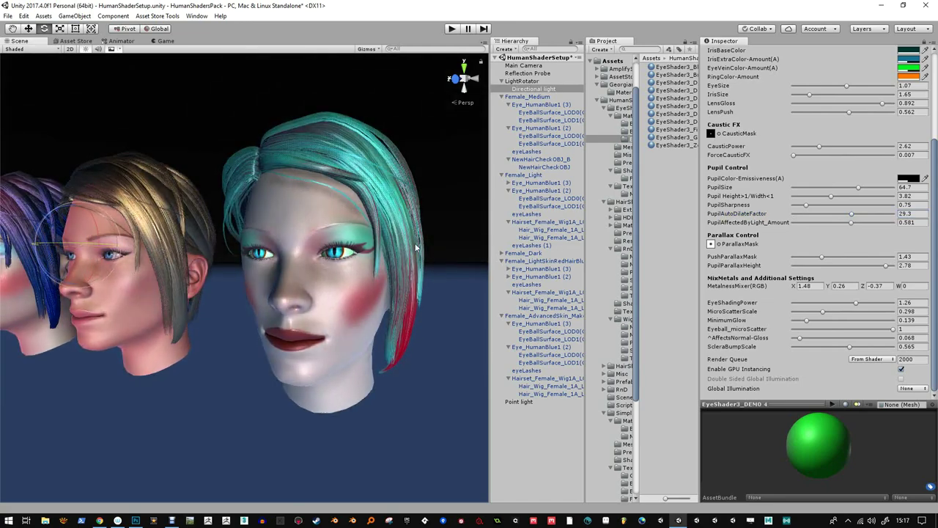
drag(850, 214, 790, 215)
click(852, 223)
drag(852, 224, 858, 222)
drag(55, 247, 117, 246)
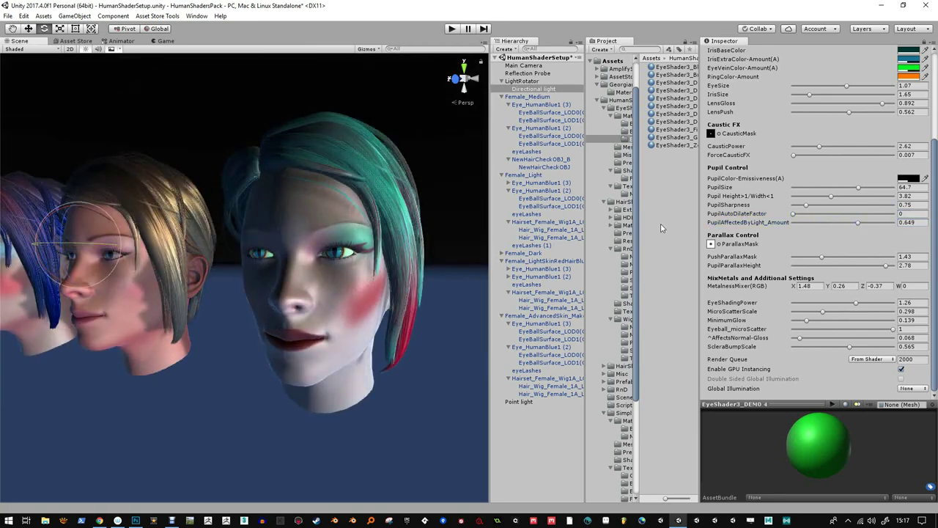
Try PupilAutoDilateFactor 31.2 with PupilAffectedByLight_Amount 0, and settle on 16.4 with 0.313 while rotating the Directional light
drag(793, 213, 673, 221)
drag(94, 242, 222, 239)
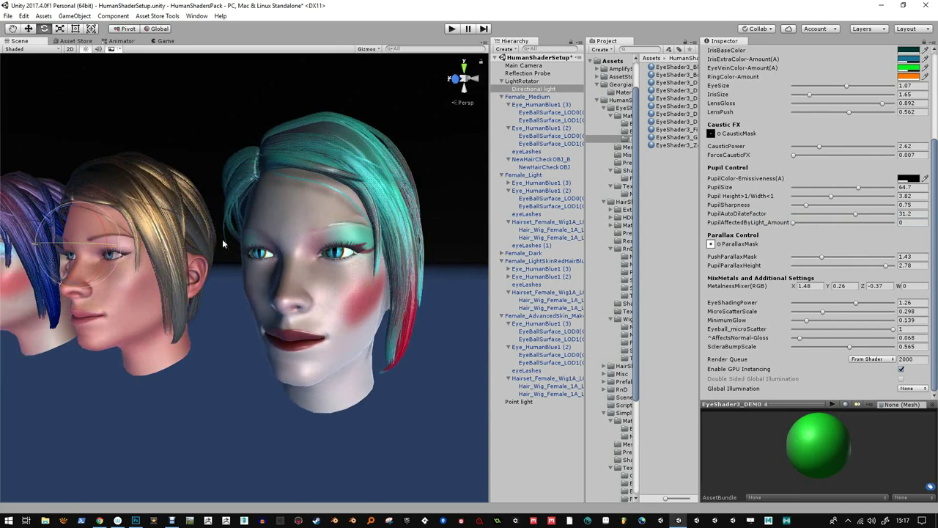
drag(854, 212, 827, 218)
drag(87, 241, 158, 241)
Set PushParallaxMask to 2.45 and check the parallax on the eyes up close from the side
alt+drag(298, 238, 287, 251)
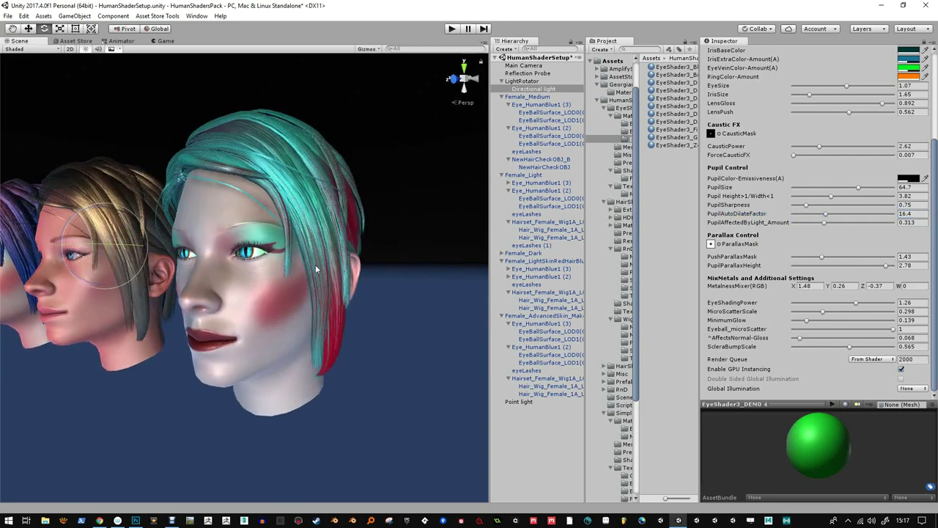
alt+drag(365, 253, 392, 249)
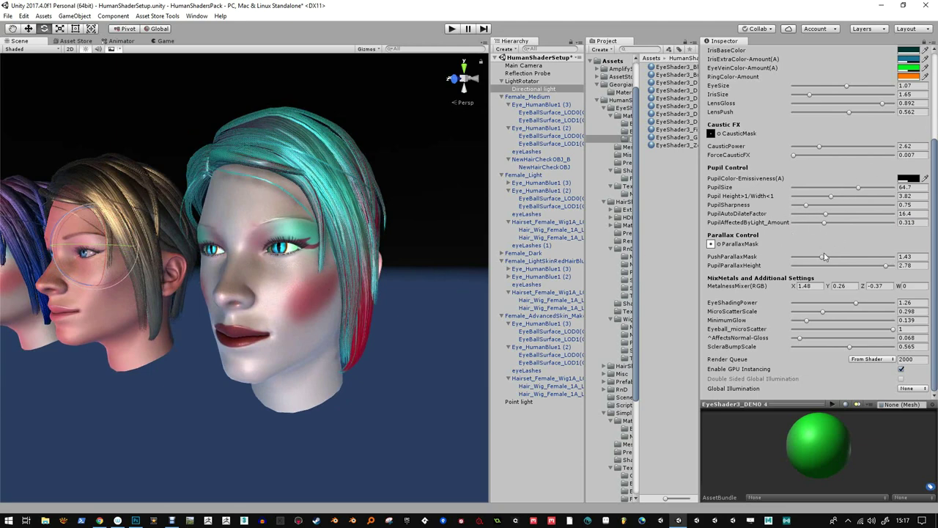
key(alt)
alt+drag(310, 227, 345, 225)
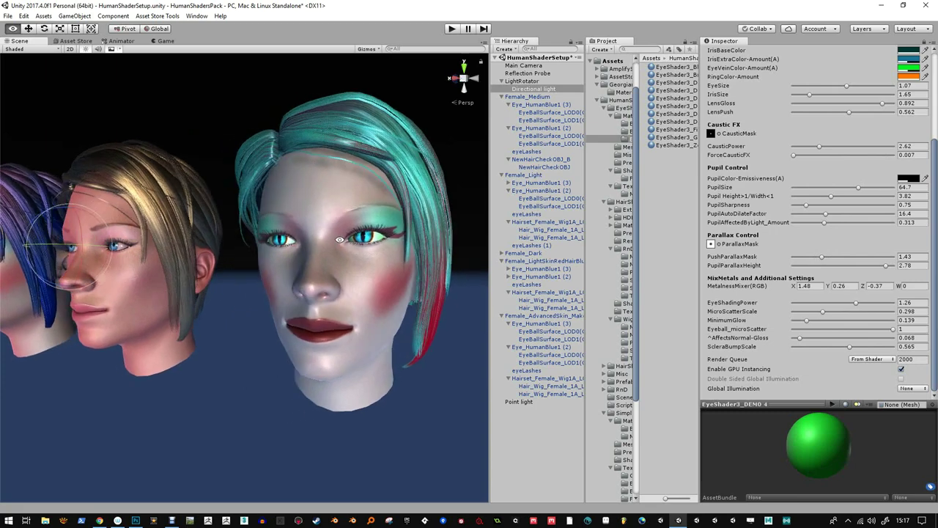
drag(822, 258, 841, 261)
alt+drag(105, 244, 396, 308)
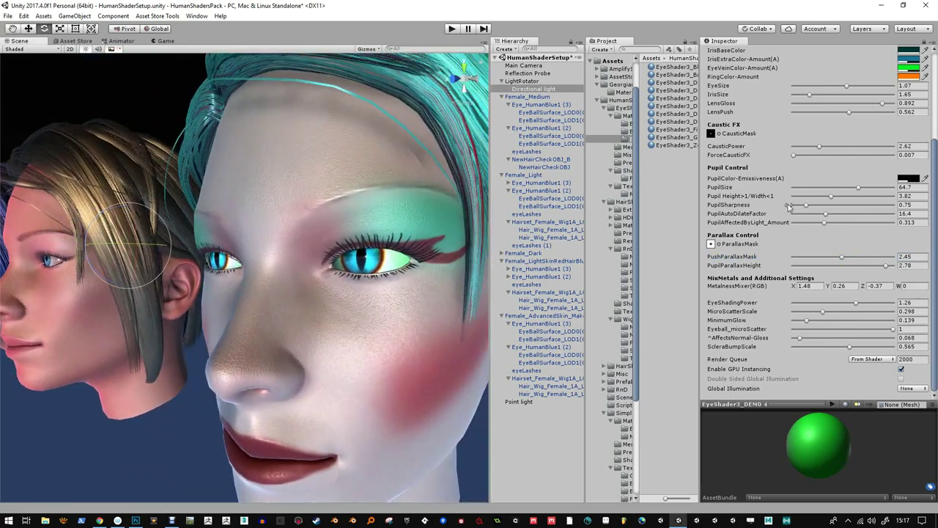
Make the pupils round with Pupil Height>1/Width<1 at 1, PupilSize 82.1, PupilAutoDilateFactor 13 and PupilAffectedByLight_Amount 0.264
click(913, 197)
text(1)
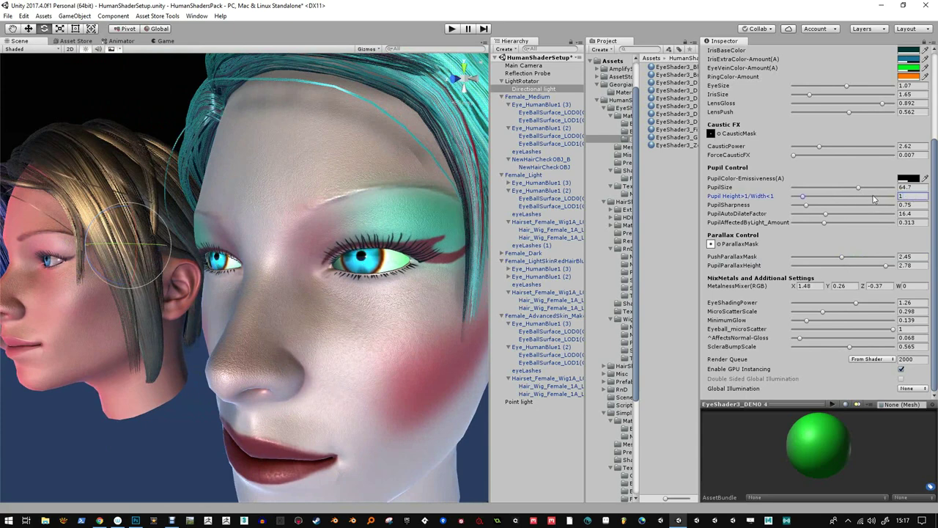
drag(860, 189, 819, 216)
click(819, 222)
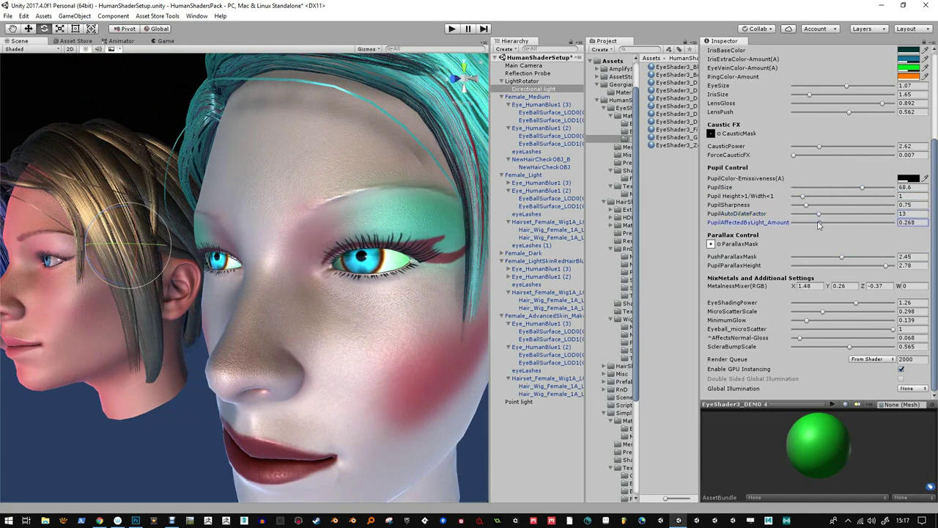
drag(862, 189, 879, 189)
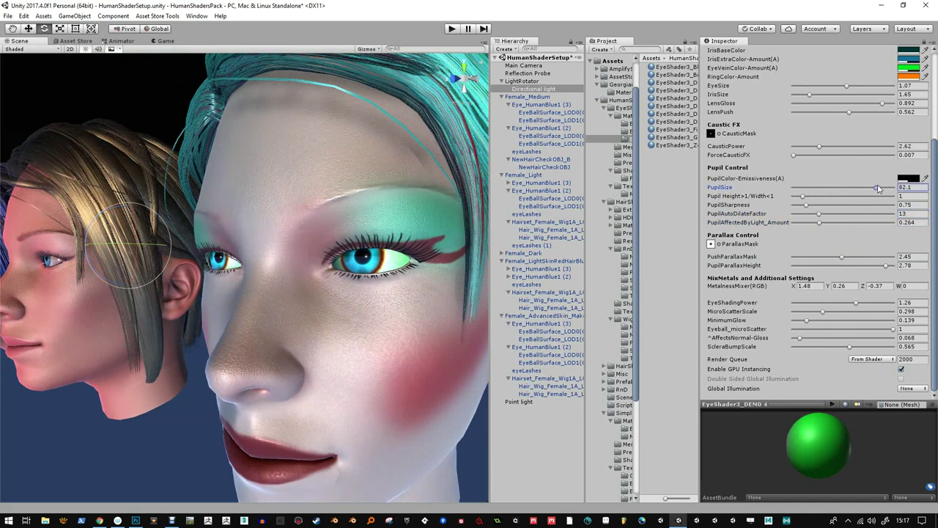
alt+click(308, 293)
alt+drag(307, 293, 353, 228)
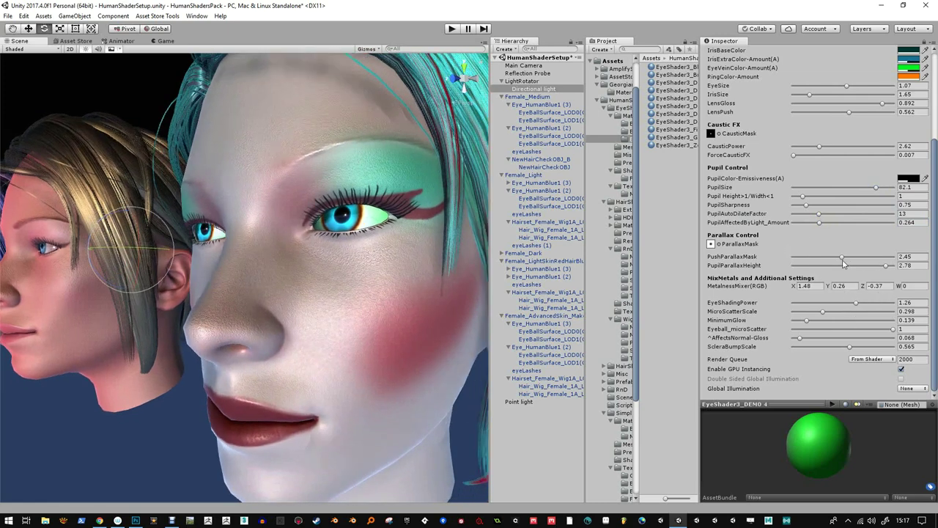
Set PushParallaxMask to 2.79 and PupilParallaxHeight to 2.01, and try IrisParallaxHeight_Preview, IrisMask_Preview and IndirectSpecularPreview as the ParallaxMask texture
mouse_move(842, 258)
mouse_down()
mouse_move(814, 260)
mouse_move(872, 264)
mouse_move(796, 269)
mouse_move(892, 275)
mouse_move(823, 270)
mouse_move(863, 271)
mouse_move(872, 257)
mouse_move(841, 258)
mouse_up()
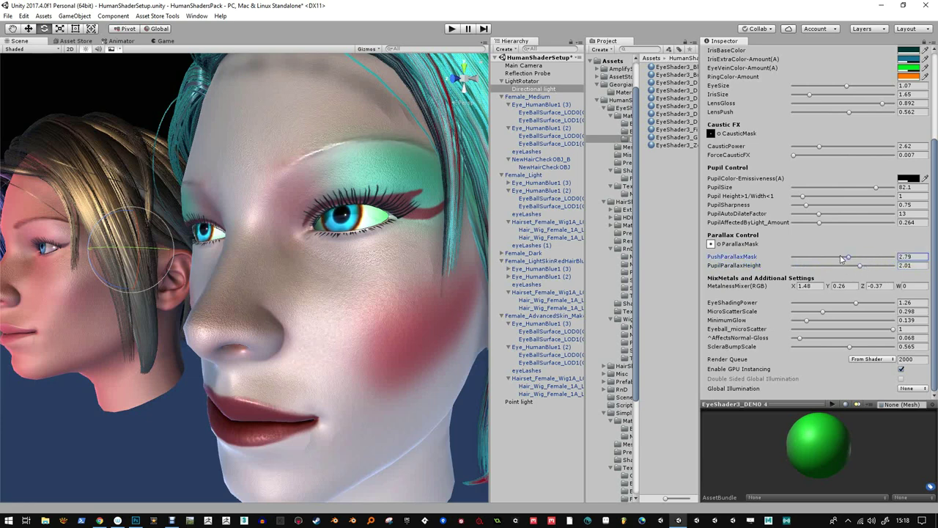
click(719, 244)
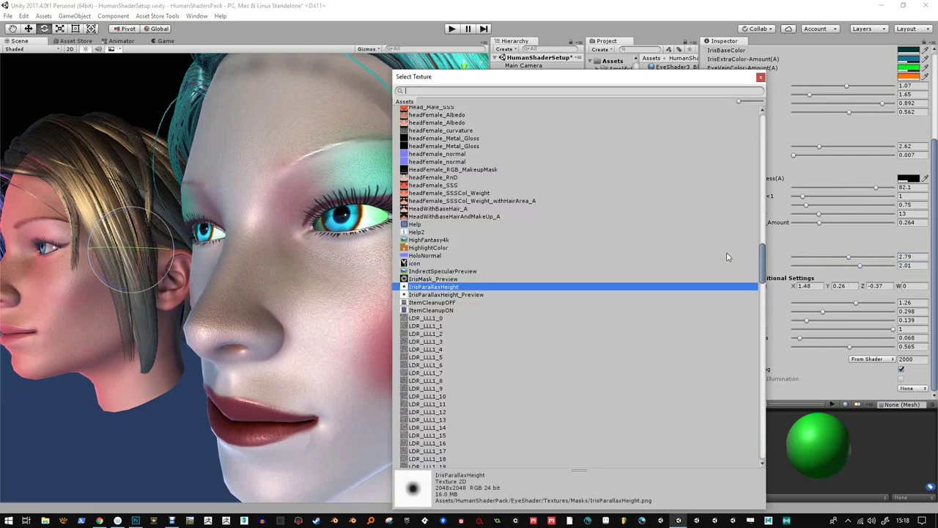
click(425, 295)
click(423, 287)
click(422, 278)
click(423, 271)
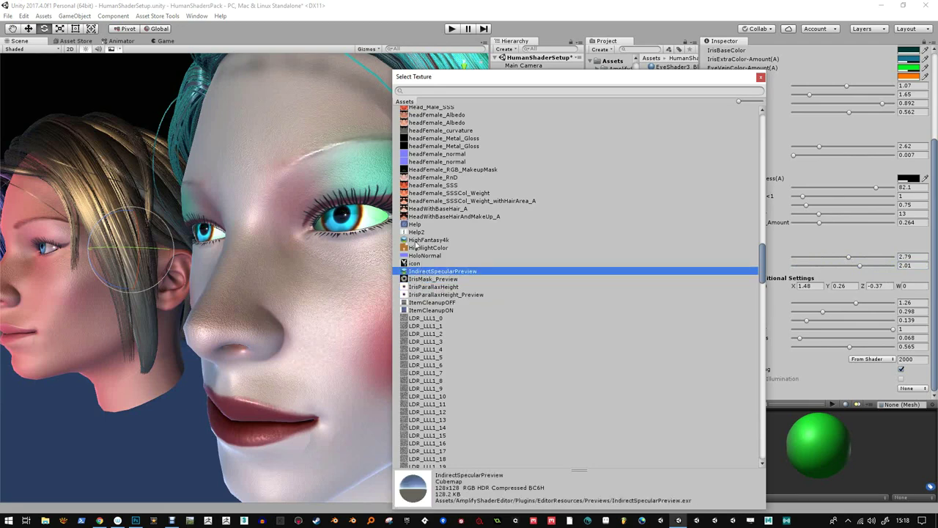
Try head textures such as headFemale_normal, and the noise textures LDR_LLL1_6 and LDR_LLL1_3, as the ParallaxMask
click(422, 193)
click(425, 209)
click(419, 161)
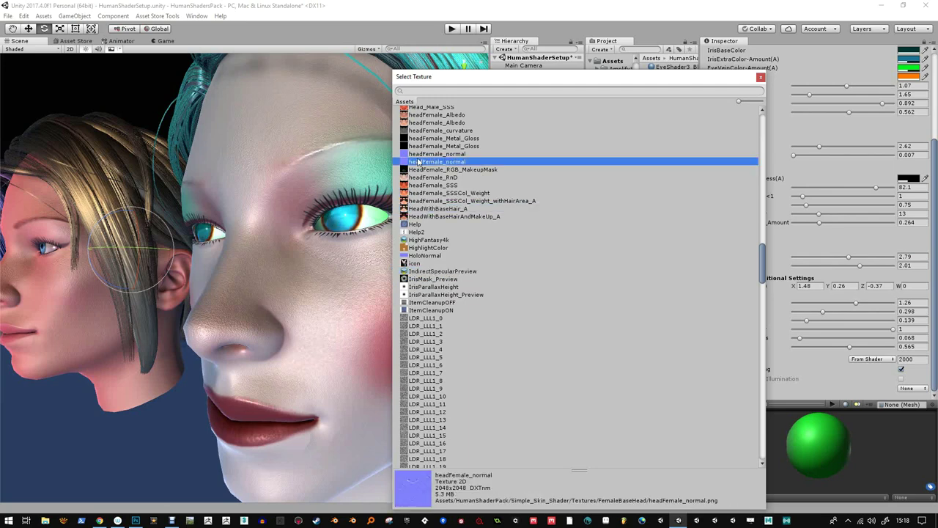
click(419, 140)
click(433, 365)
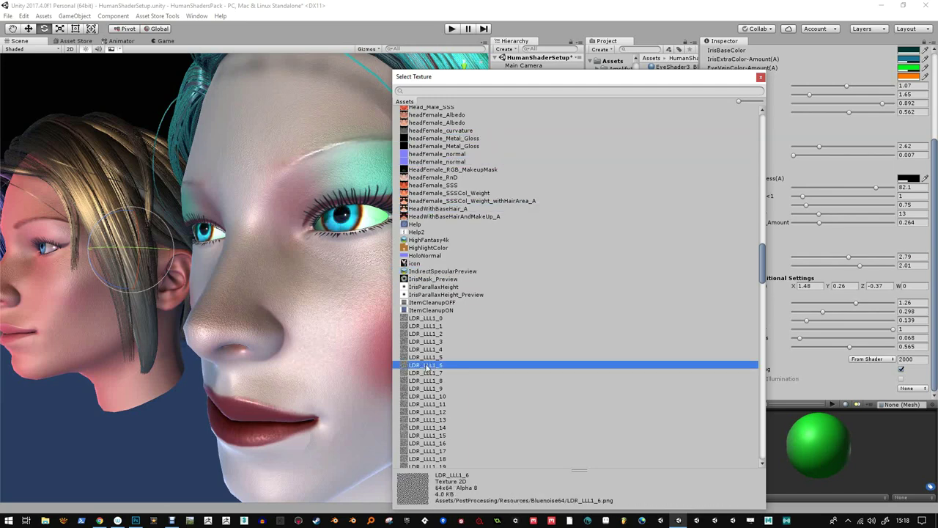
click(405, 342)
Try HairNormalMap_A, hairNorm, Hair_Opac_A, HairVRTC_A_PredefinedColors and Head_DetailWeightMap as the ParallaxMask texture
scroll(410, 337, down, 5)
scroll(454, 330, up, 8)
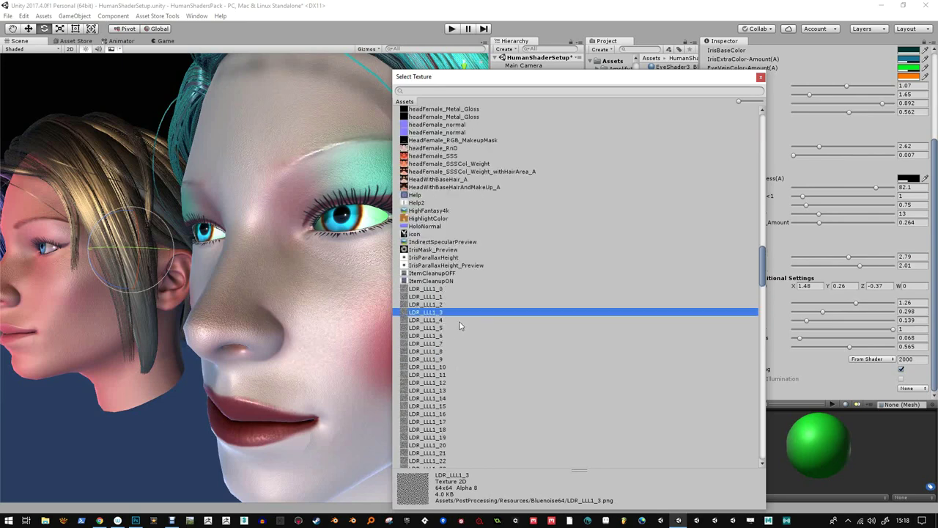
scroll(454, 308, up, 5)
click(432, 228)
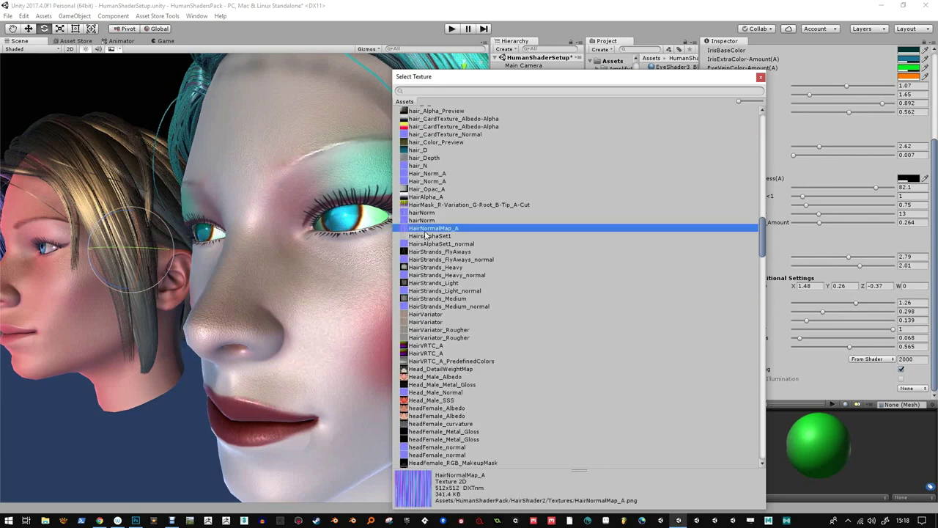
click(420, 220)
click(428, 189)
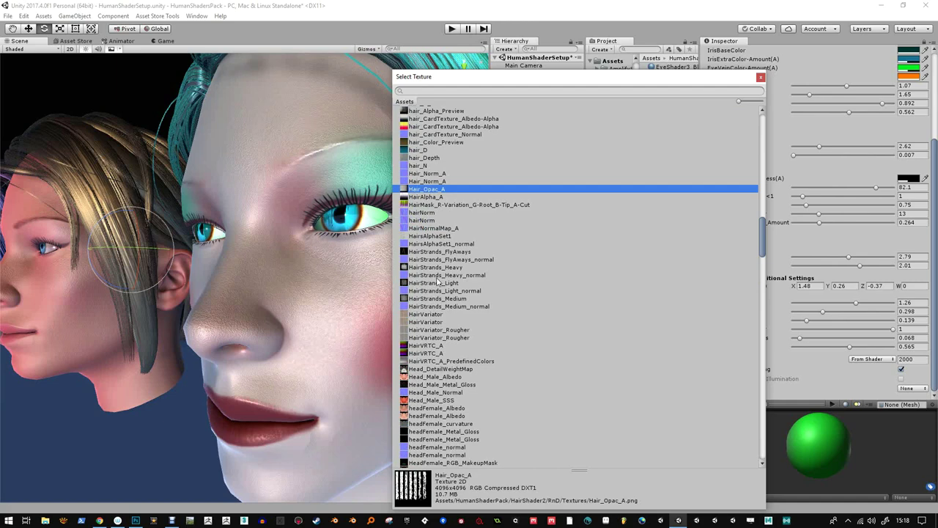
click(426, 361)
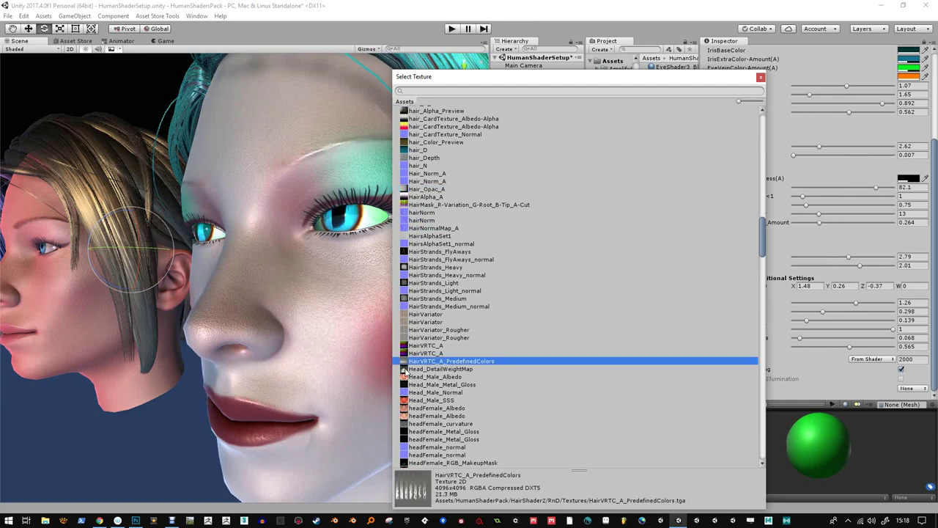
click(425, 368)
Try FocusNode, ForceShieldPattern, foam-distortion-001, foam-001, FluffballDayTop and FluffballDayRight as the ParallaxMask texture
scroll(427, 330, up, 5)
scroll(431, 242, up, 1)
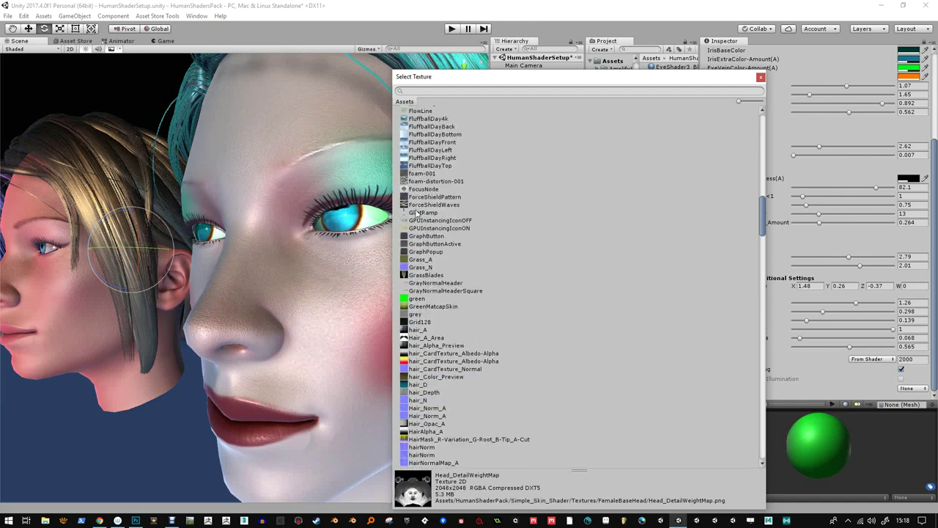
click(411, 190)
click(404, 198)
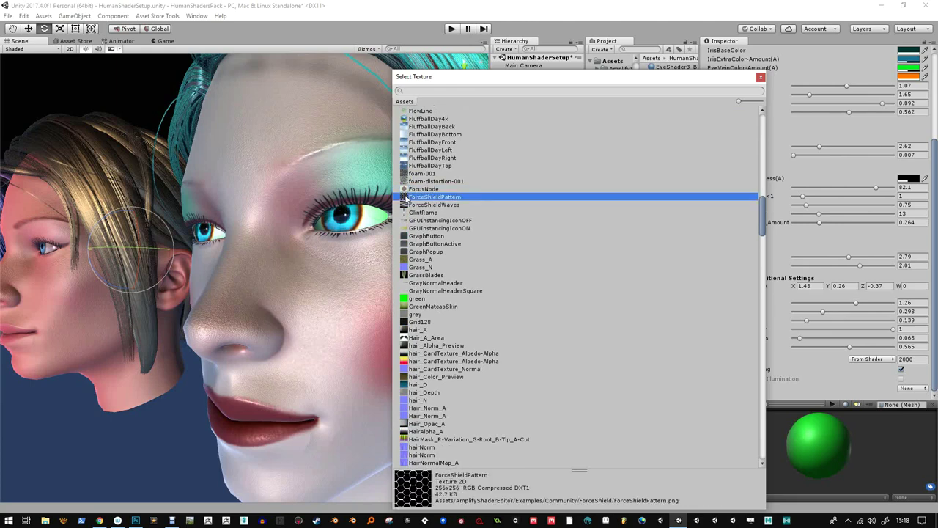
click(411, 181)
click(407, 174)
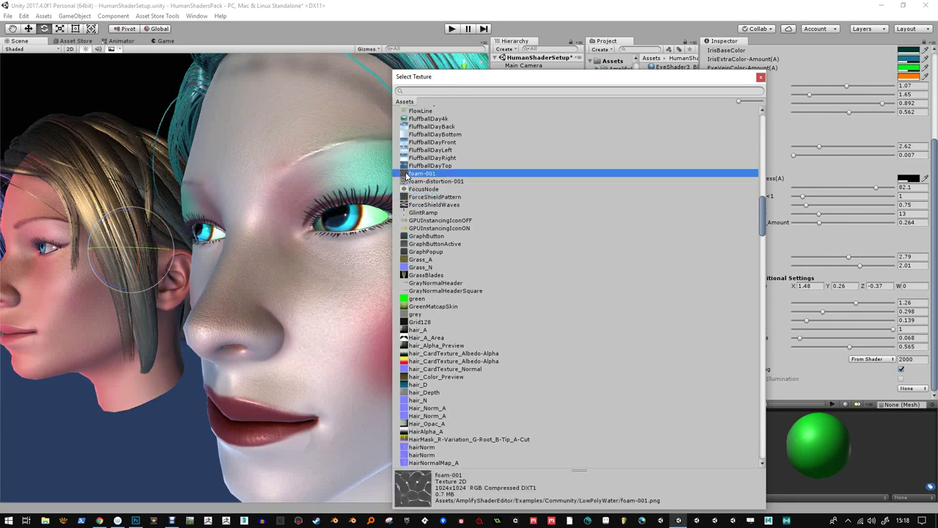
click(409, 166)
click(408, 158)
Try EyeExtrasStrong, EyeExtras1 and DitheringTest as the ParallaxMask texture
scroll(408, 153, up, 6)
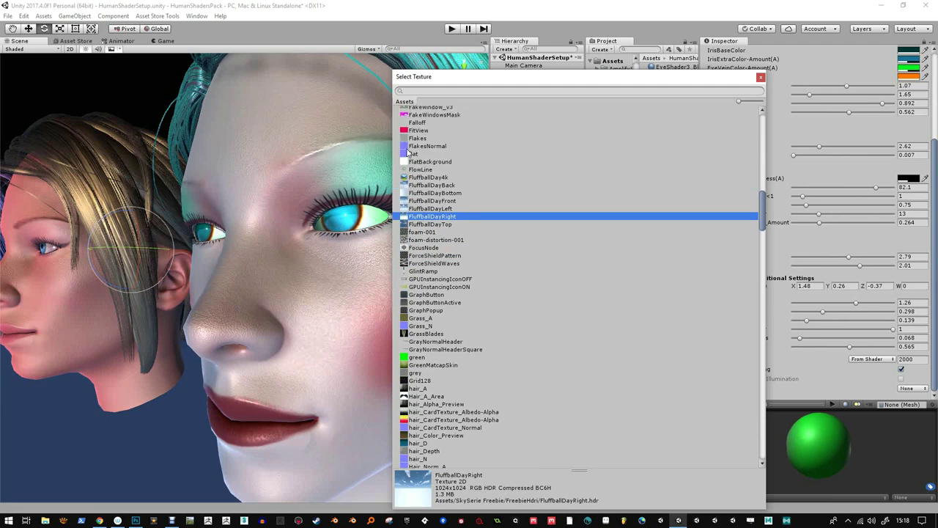
scroll(407, 148, up, 4)
click(405, 198)
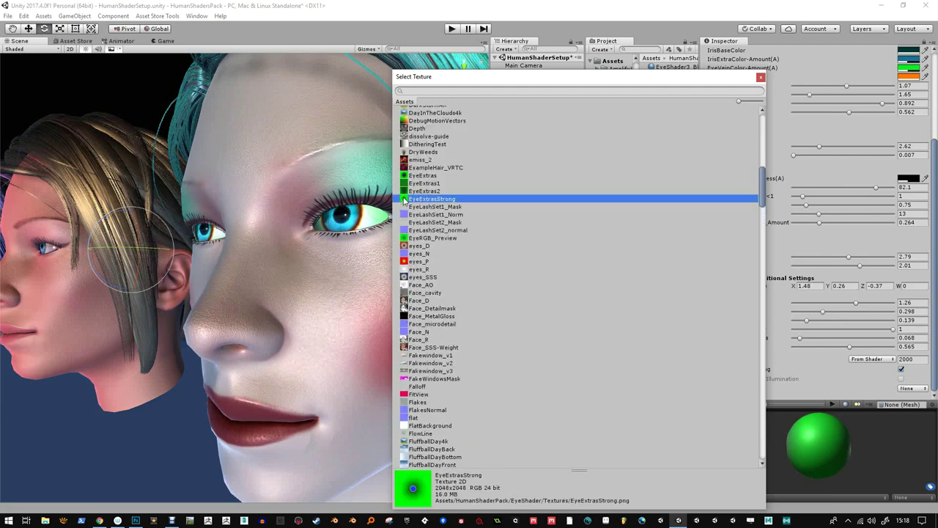
click(407, 183)
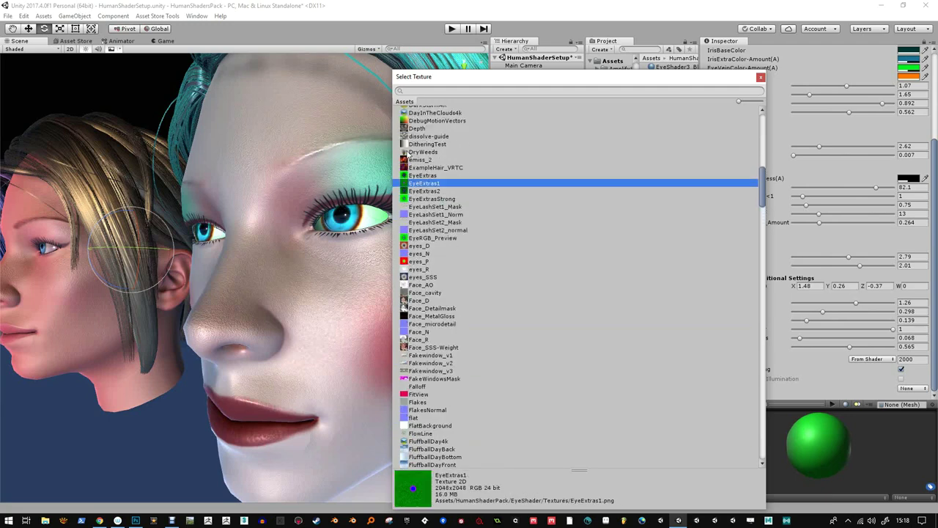
click(408, 144)
scroll(417, 140, up, 3)
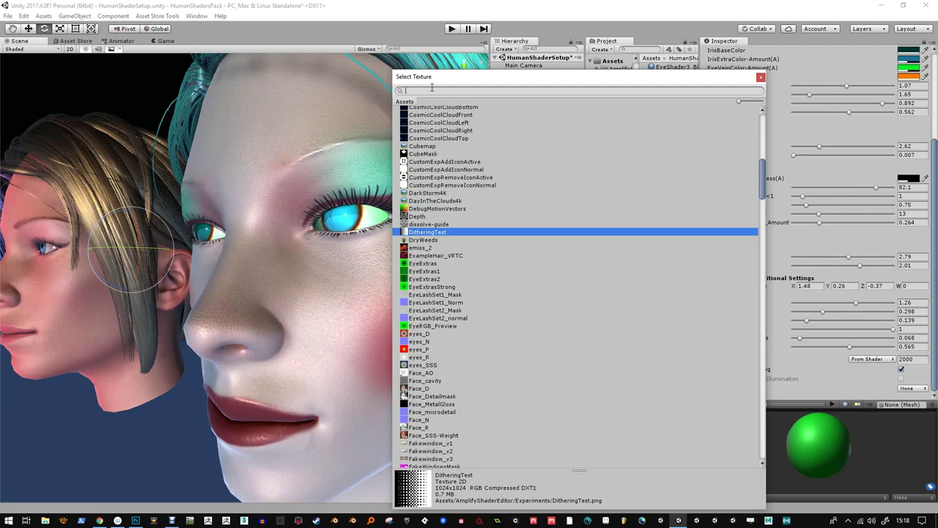
Search the available textures for "pup", "iri" and "dia", clearing the search each time
text(pu)
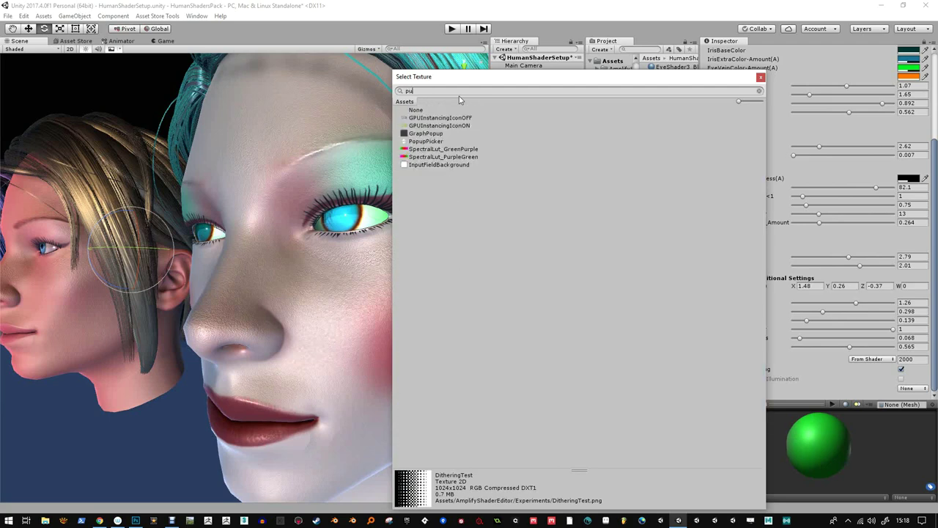
text(p)
key(BackSpace)
key(BackSpace)
key(BackSpace)
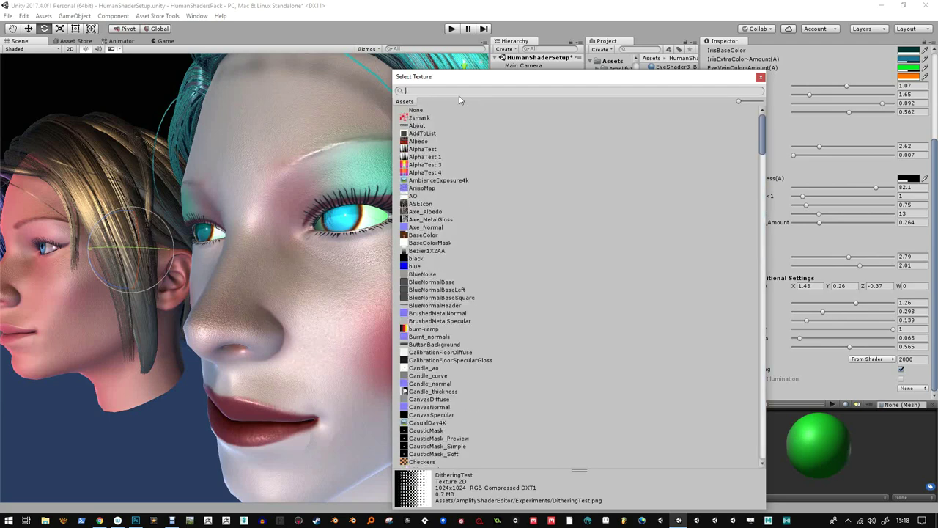
text(iri)
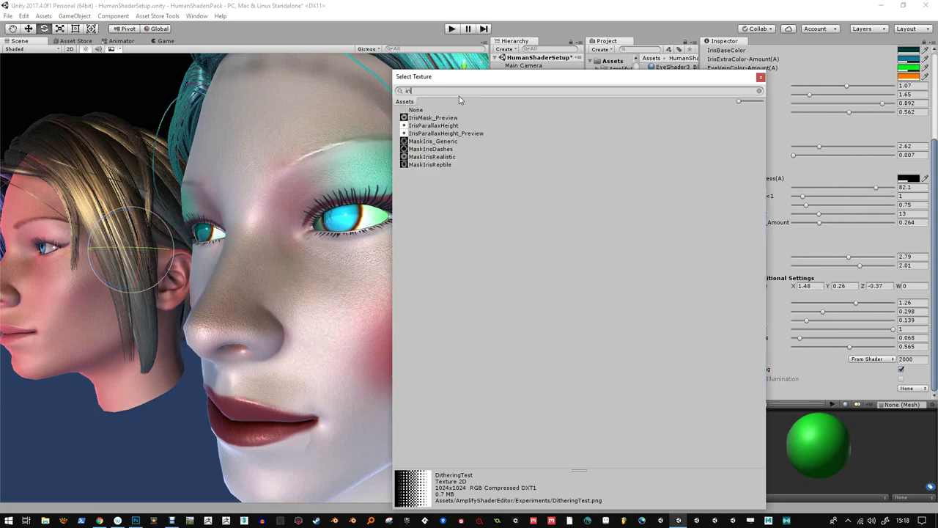
key(BackSpace)
key(BackSpace)
key(BackSpace)
text(dia)
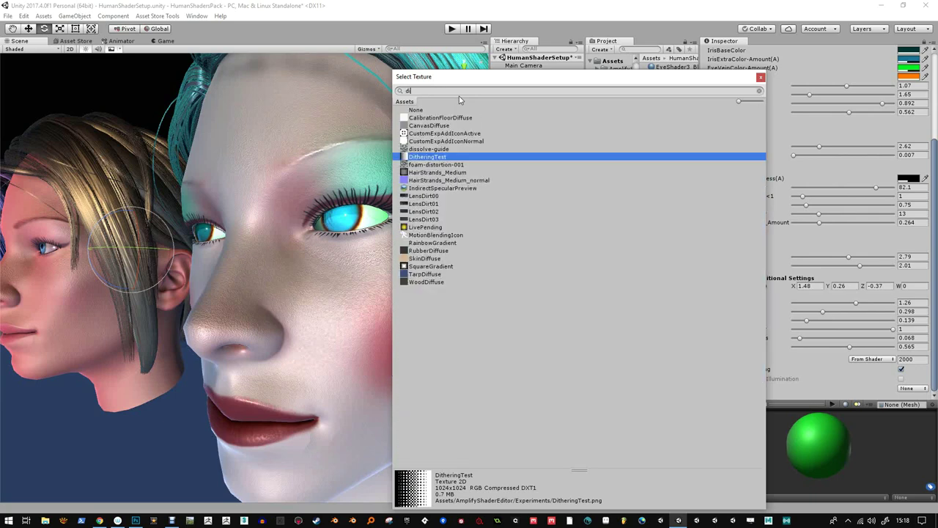
key(BackSpace)
key(BackSpace)
key(BackSpace)
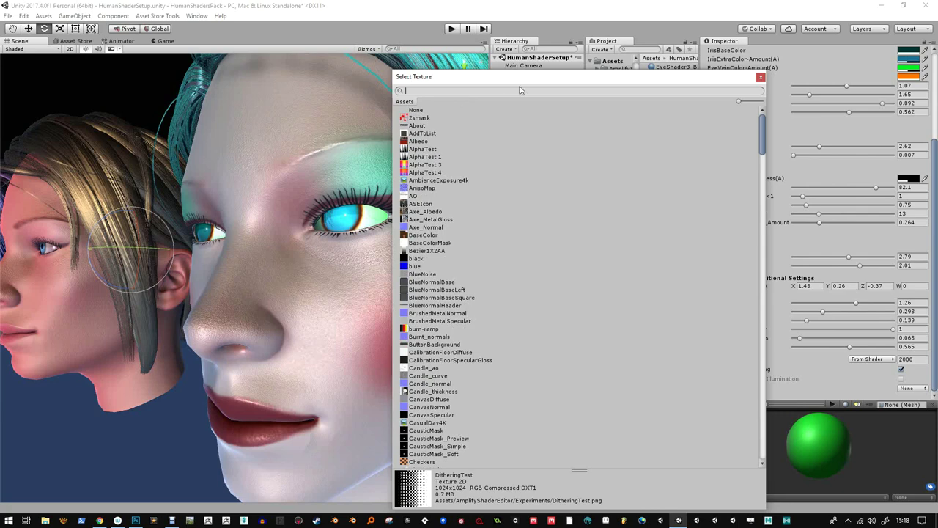
Search the textures for "para" and assign IrisParallaxHeight as the ParallaxMask
drag(583, 85, 573, 114)
text(para)
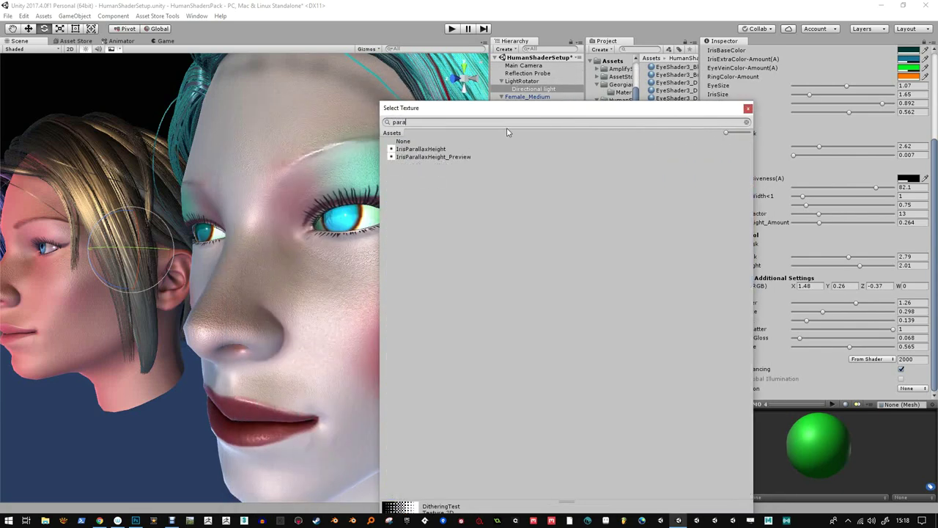
double_click(431, 151)
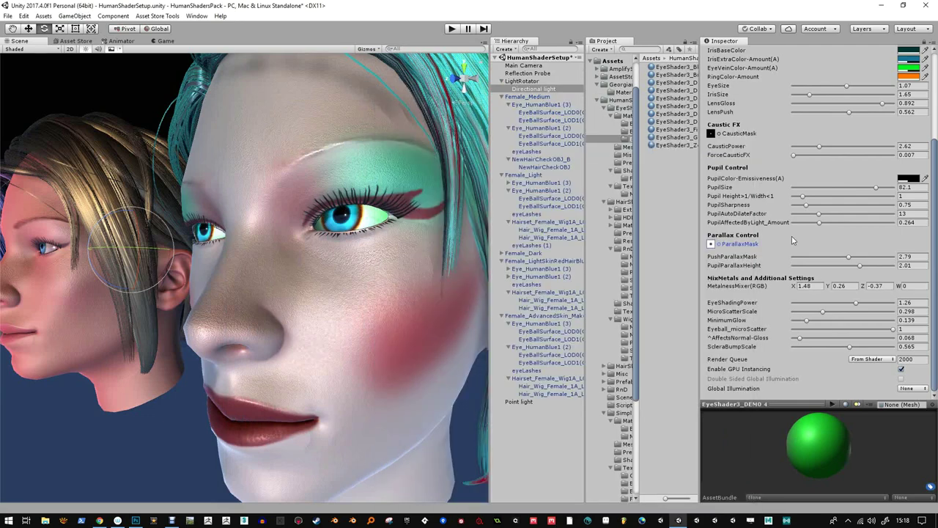
Set PushParallaxMask to 3.57 and PupilParallaxHeight to 3, checking the eyes' parallax from the side and the front
drag(848, 257, 870, 266)
alt+drag(232, 260, 256, 218)
alt+drag(350, 196, 307, 274)
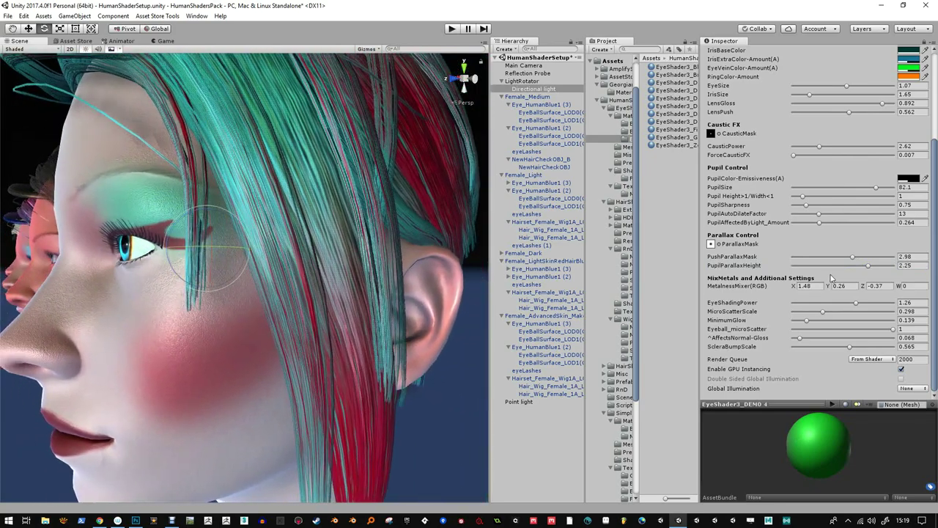
mouse_move(868, 265)
mouse_down()
mouse_move(821, 265)
mouse_move(887, 265)
mouse_move(761, 263)
mouse_move(872, 260)
mouse_move(884, 270)
mouse_move(826, 269)
mouse_move(905, 269)
mouse_move(794, 264)
mouse_move(872, 267)
mouse_up()
drag(841, 269, 858, 269)
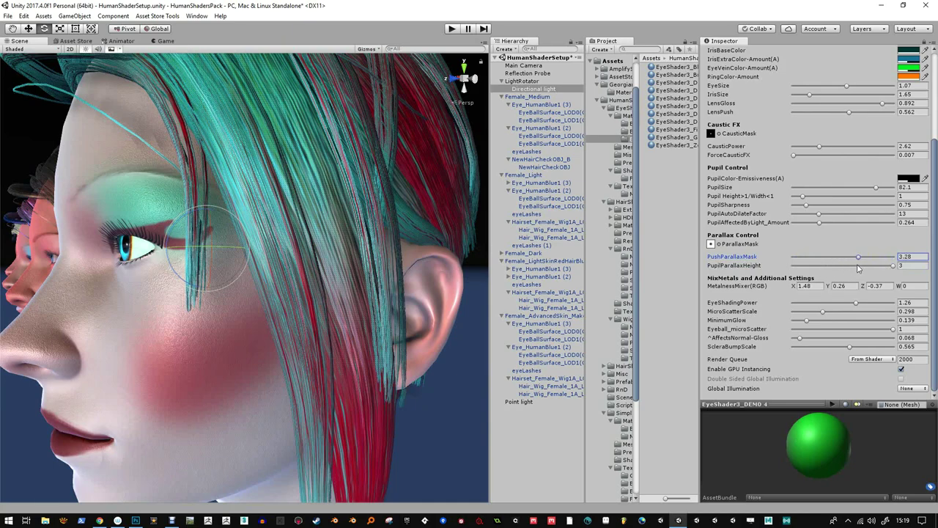
alt+drag(183, 319, 218, 315)
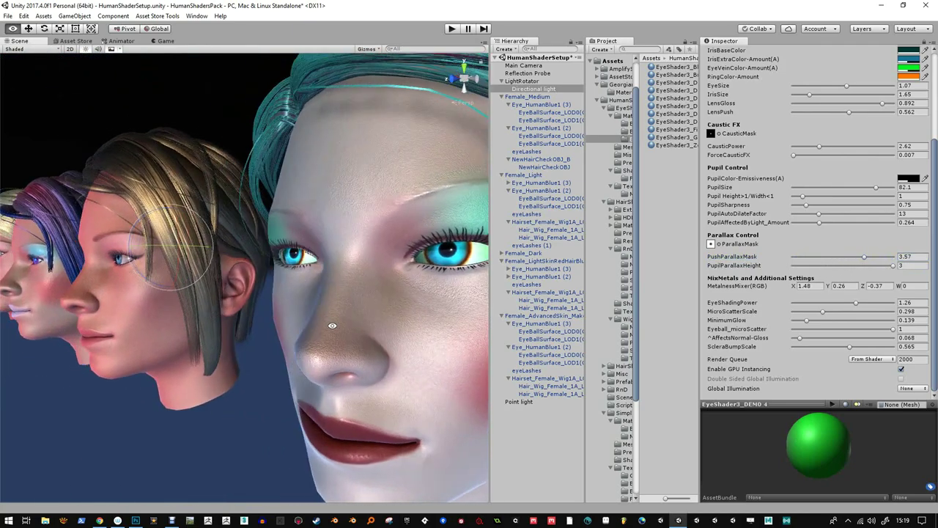
alt+middle_drag(332, 326, 301, 327)
alt+right_drag(301, 320, 319, 273)
alt+drag(320, 273, 380, 276)
alt+right_drag(381, 277, 370, 363)
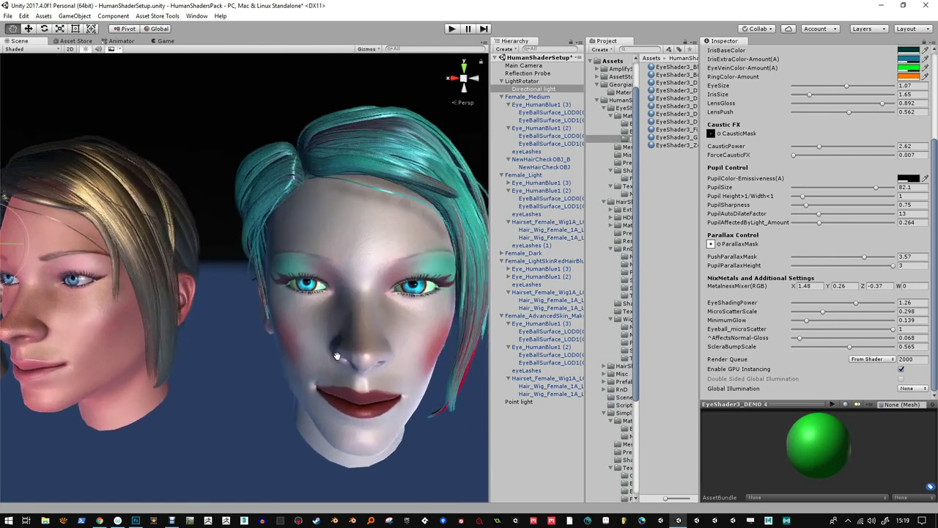
alt+drag(370, 363, 299, 263)
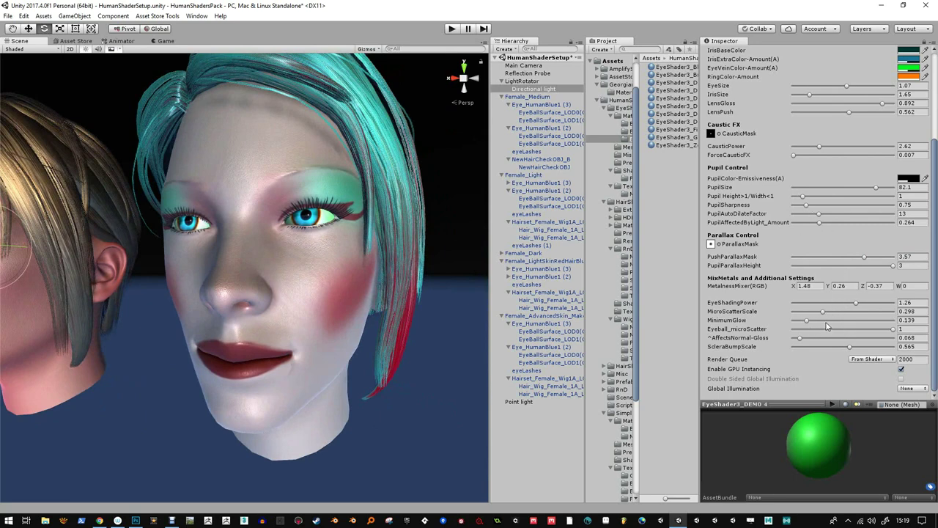
Set MinimumGlow to 0.105, Eyeball_microScatter to 0.405, ^AffectsNormal-Gloss to 0.391 and ScleraBumpScale to 0.438, checking one eye up close
drag(808, 325, 804, 325)
alt+right_drag(269, 249, 301, 230)
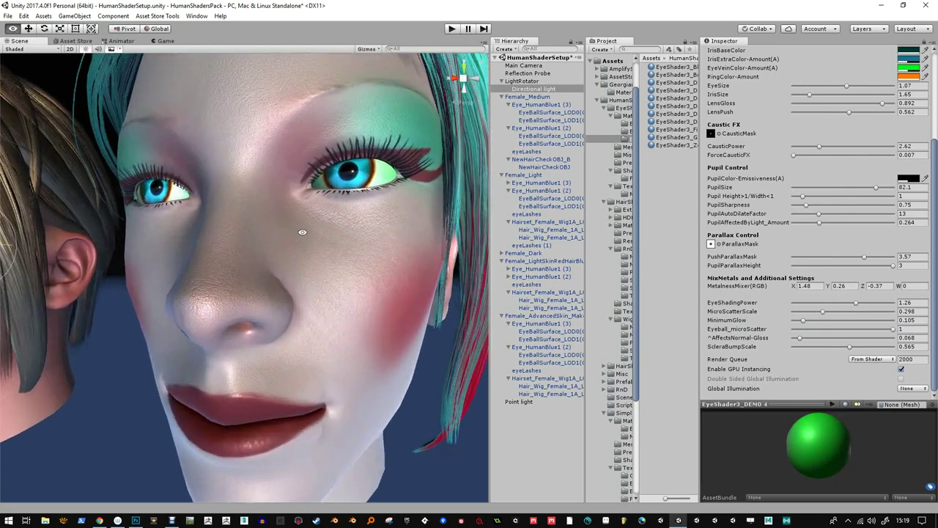
alt+drag(302, 230, 290, 238)
scroll(290, 238, up, 5)
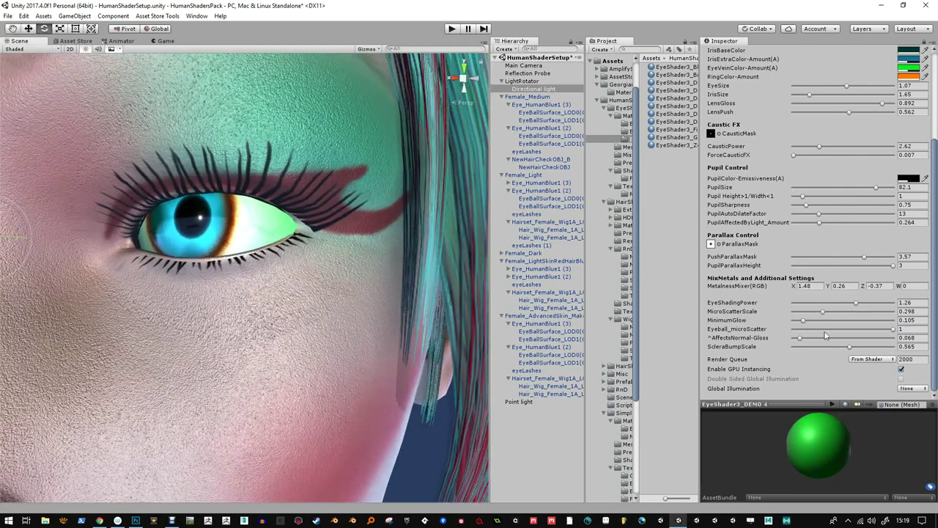
mouse_move(809, 336)
mouse_down()
mouse_move(872, 335)
mouse_move(834, 335)
mouse_move(854, 350)
mouse_move(839, 349)
mouse_up()
mouse_move(895, 329)
mouse_down()
mouse_move(827, 331)
mouse_move(839, 332)
mouse_up()
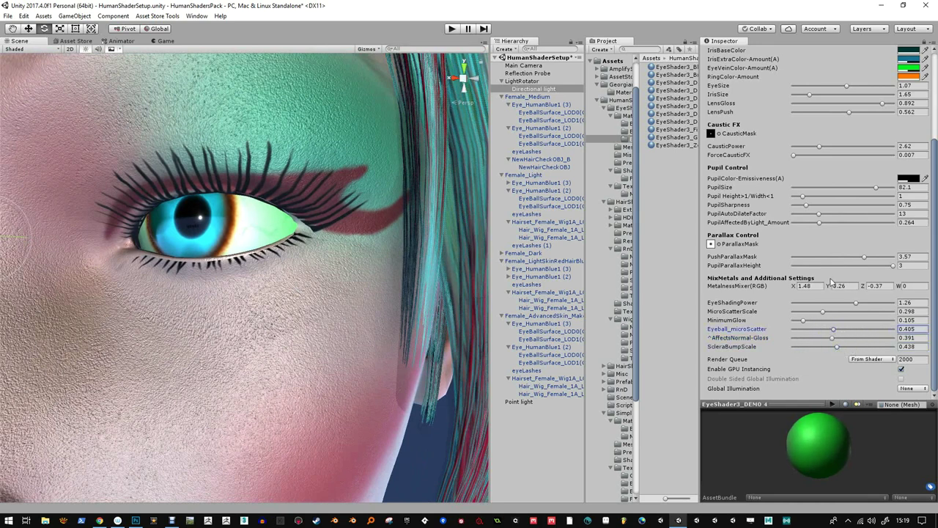
Darken EyeBallColor-Gloss(A) to the grey 87878796 and set Eyeball_microScatter to 0.468
scroll(909, 97, up, 2)
click(909, 71)
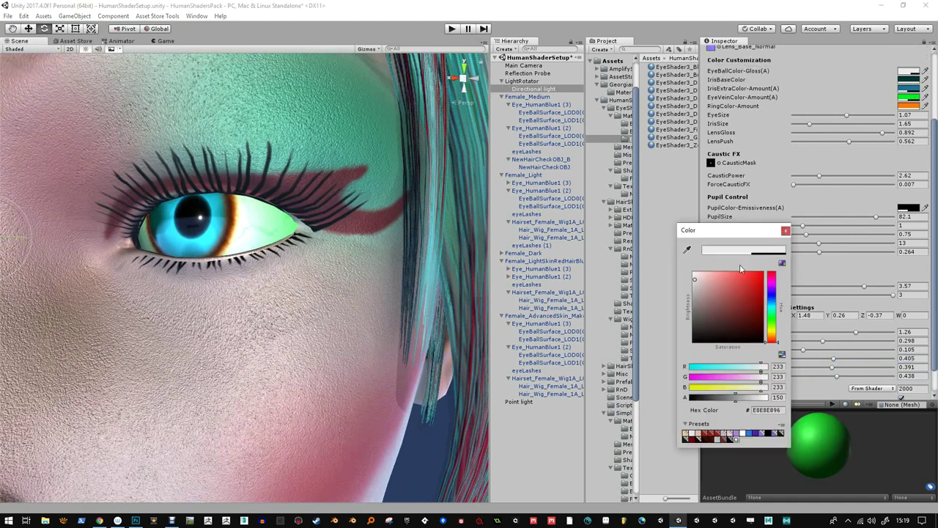
drag(696, 278, 694, 309)
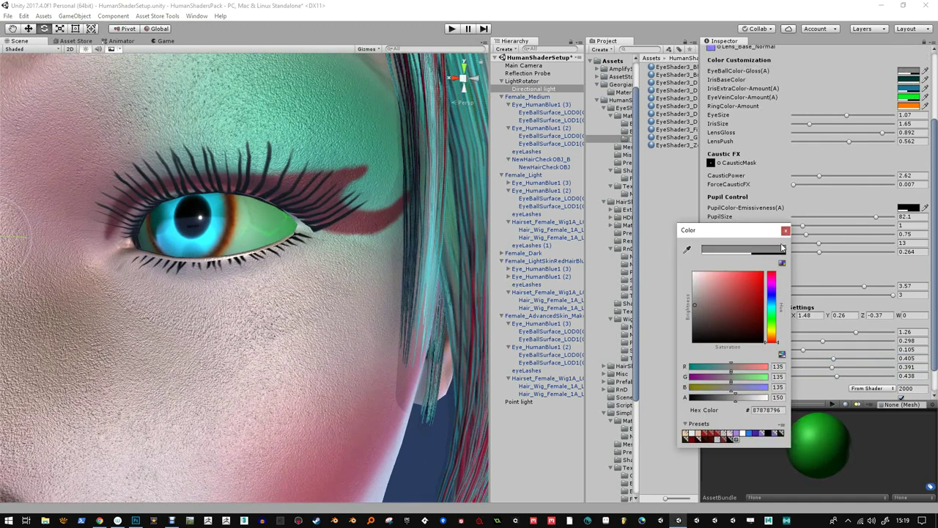
click(786, 231)
mouse_move(841, 361)
mouse_down()
mouse_move(794, 361)
mouse_move(840, 359)
mouse_up()
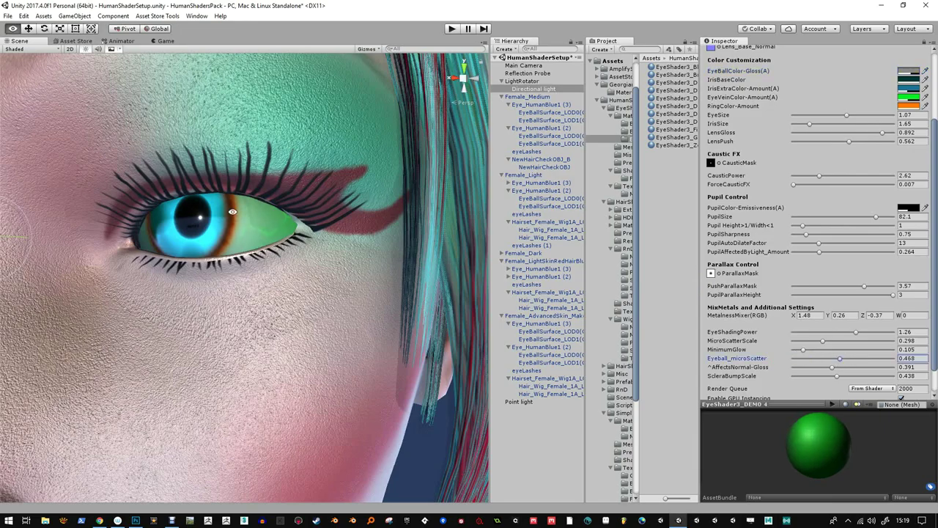
Inspect the eyeball surface up close, and frame the selected Directional light in the scene view
mouse_move(243, 218)
alt+mouse_down()
mouse_move(209, 219)
mouse_move(263, 200)
mouse_move(242, 211)
mouse_move(251, 226)
alt+mouse_up()
scroll(245, 212, up, 3)
middle_drag(250, 227, 255, 225)
key(f)
scroll(258, 271, up, 6)
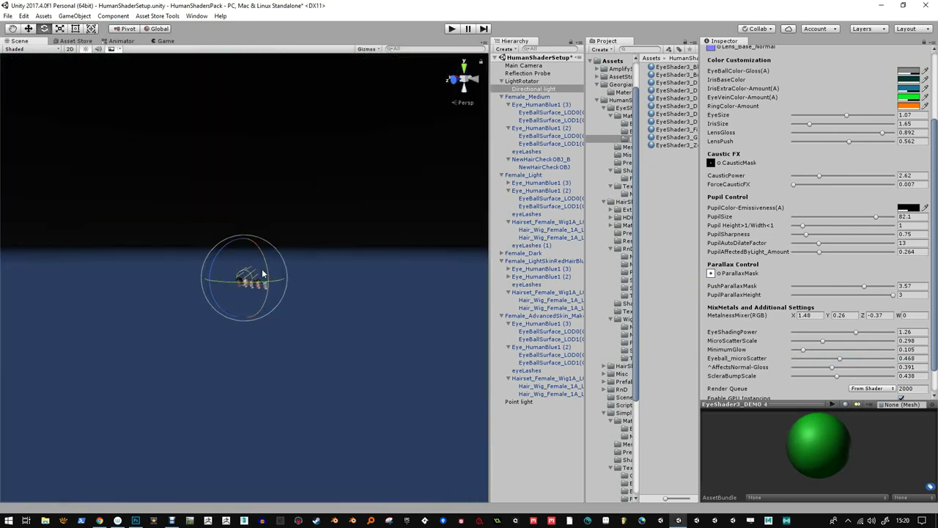
Set EyeBallColor-Gloss(A)'s alpha to 234 with the teal-haired head's eye viewed up close
key(q)
key(w)
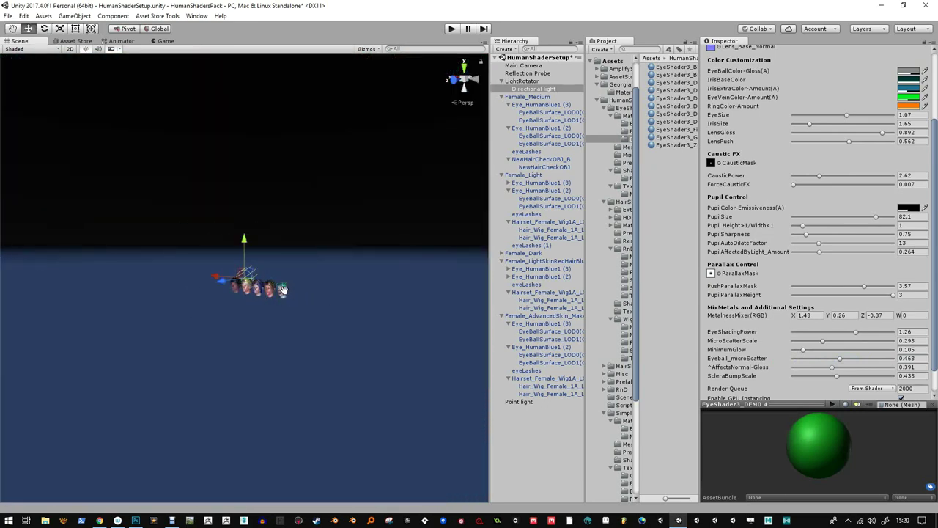
click(285, 292)
alt+right_drag(287, 291, 285, 262)
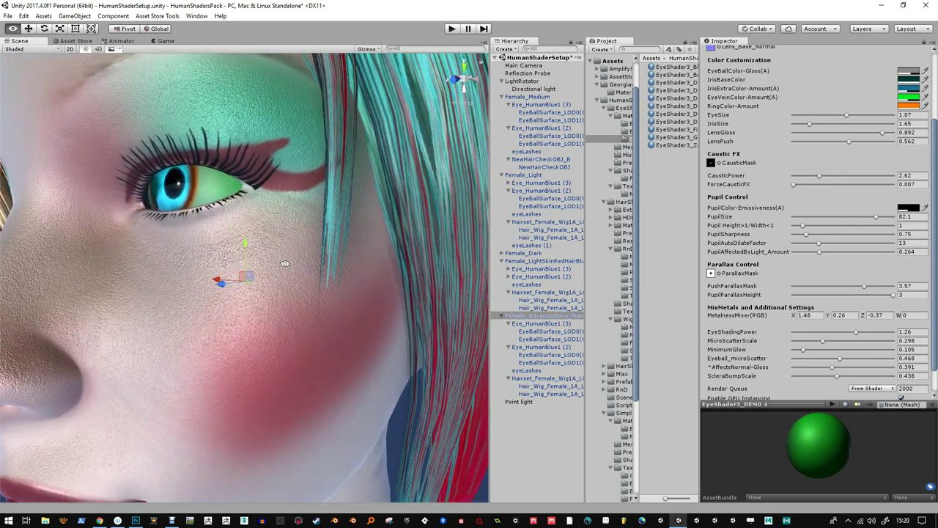
click(909, 71)
drag(752, 399, 758, 399)
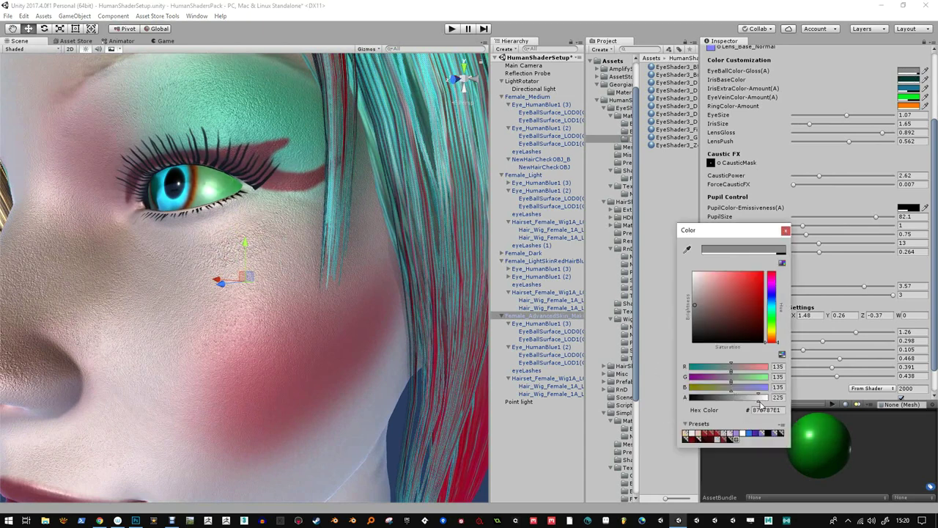
click(786, 230)
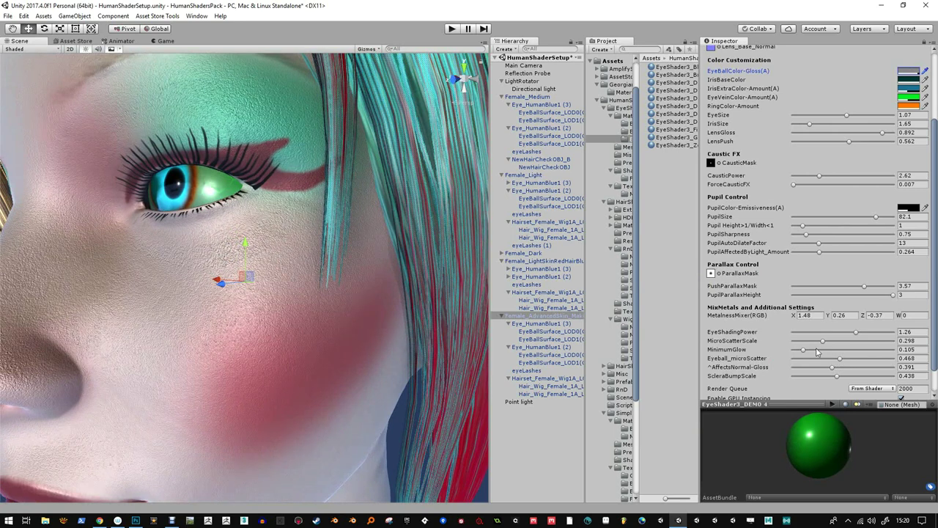
Set EyeShadingPower to 1.085, MicroScatterScale to 0.181, Eyeball_microScatter to 0.687, ^AffectsNormal-Gloss to 0.259 and ScleraBumpScale to 0.857, checking the eye up close
mouse_move(823, 344)
mouse_down()
mouse_move(797, 344)
mouse_move(854, 343)
mouse_move(815, 342)
mouse_up()
mouse_move(855, 335)
mouse_down()
mouse_move(867, 335)
mouse_move(806, 359)
mouse_move(886, 359)
mouse_move(806, 359)
mouse_move(879, 359)
mouse_move(796, 367)
mouse_move(879, 368)
mouse_move(802, 369)
mouse_move(857, 362)
mouse_move(841, 377)
mouse_move(815, 379)
mouse_move(880, 380)
mouse_up()
alt+drag(320, 300, 312, 291)
alt+drag(258, 212, 263, 262)
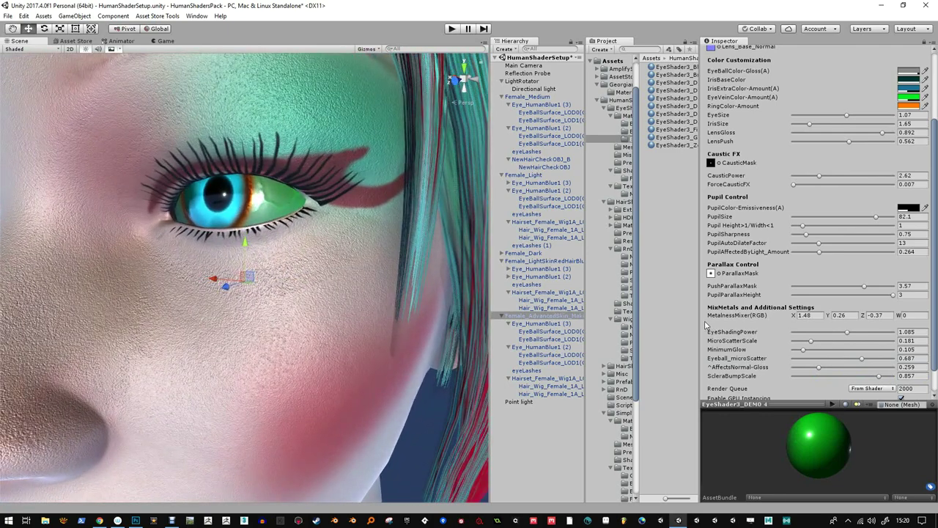
Lower the X value of MetalnessMixer(RGB) to 0.62
scroll(771, 351, up, 4)
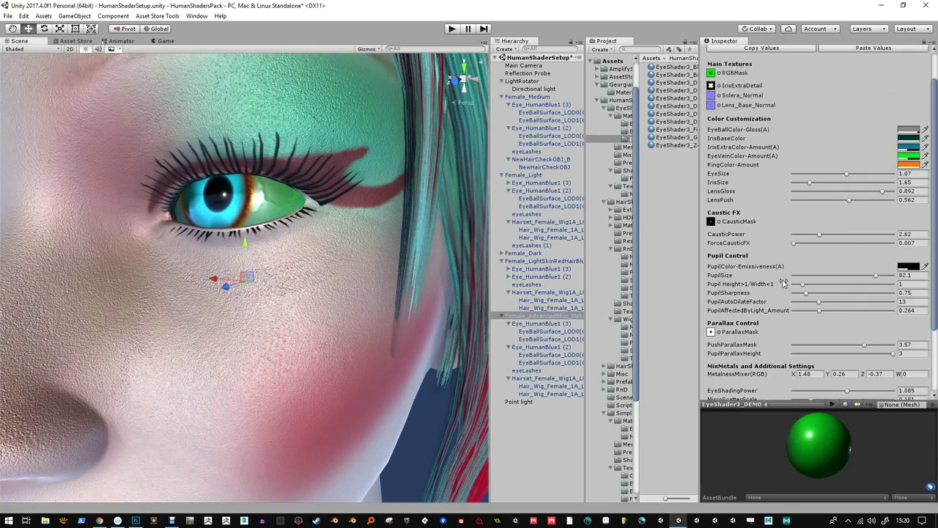
scroll(779, 264, down, 6)
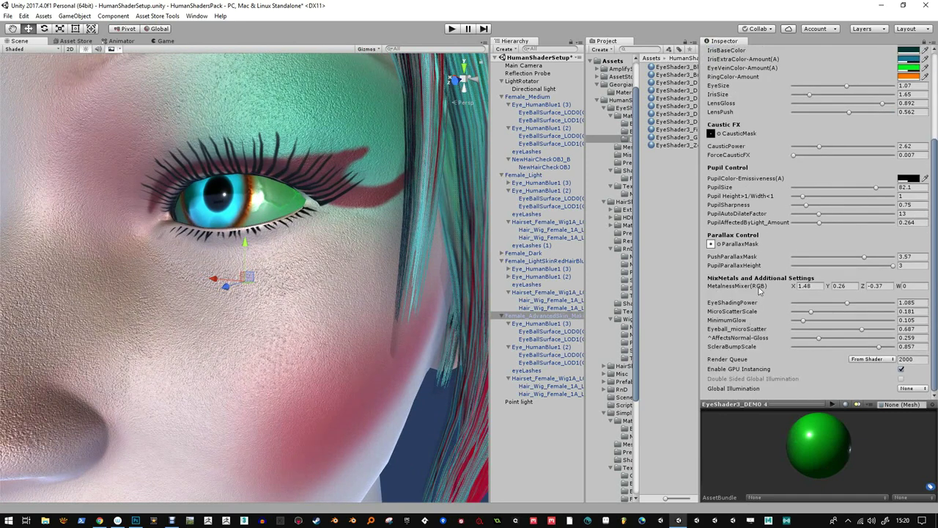
mouse_move(796, 288)
mouse_down()
mouse_move(756, 288)
mouse_move(778, 292)
mouse_up()
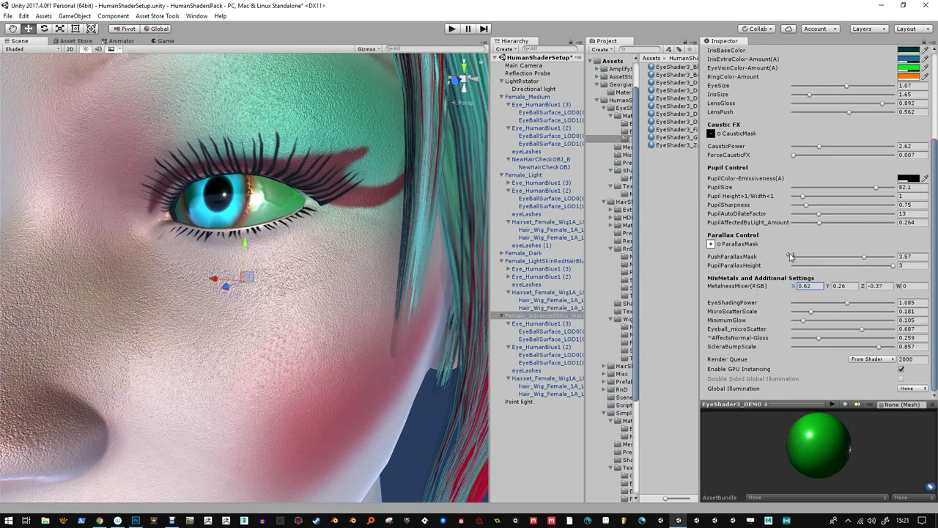
Locate the eye material's RGBMask texture in the project files
scroll(790, 256, up, 3)
click(710, 74)
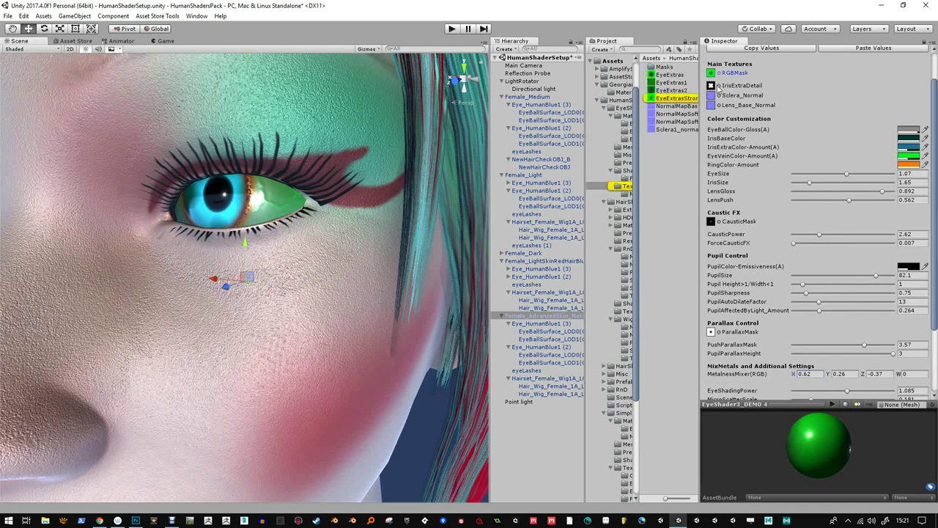
click(656, 98)
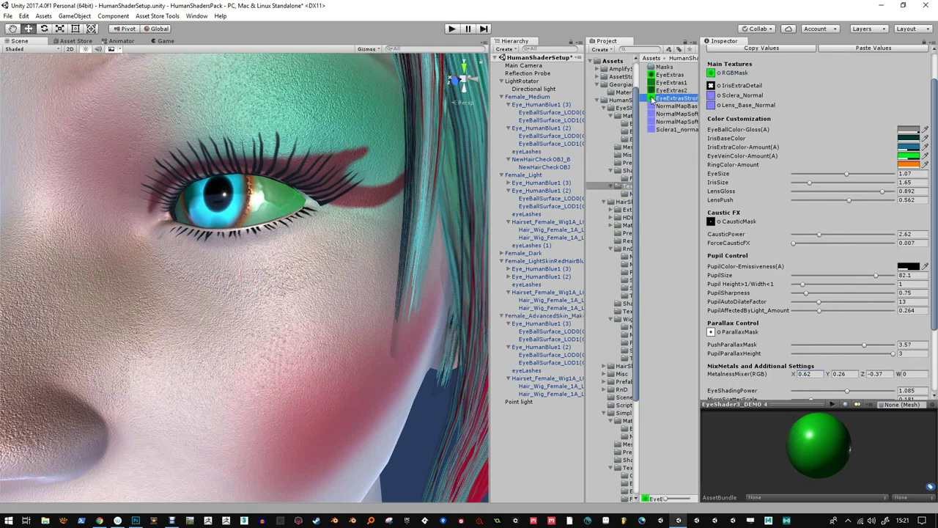
Set MetalnessMixer(RGB) to X 0, Y 0 and Z -0.11
scroll(804, 380, down, 1)
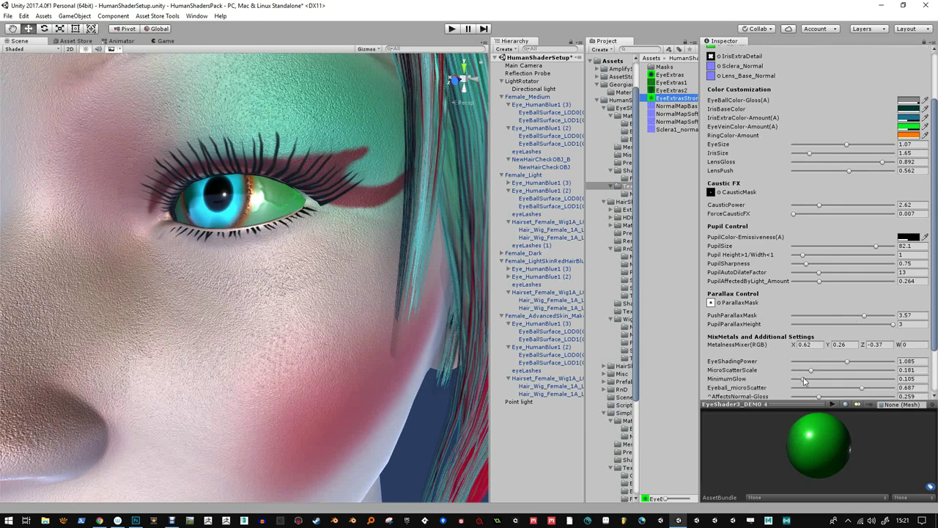
drag(792, 347, 749, 340)
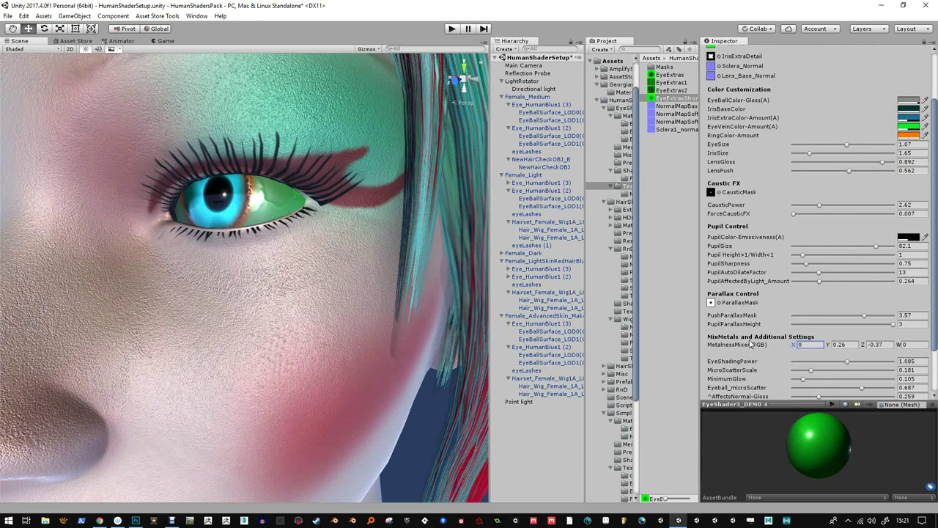
click(828, 346)
drag(827, 346, 743, 347)
drag(828, 346, 689, 353)
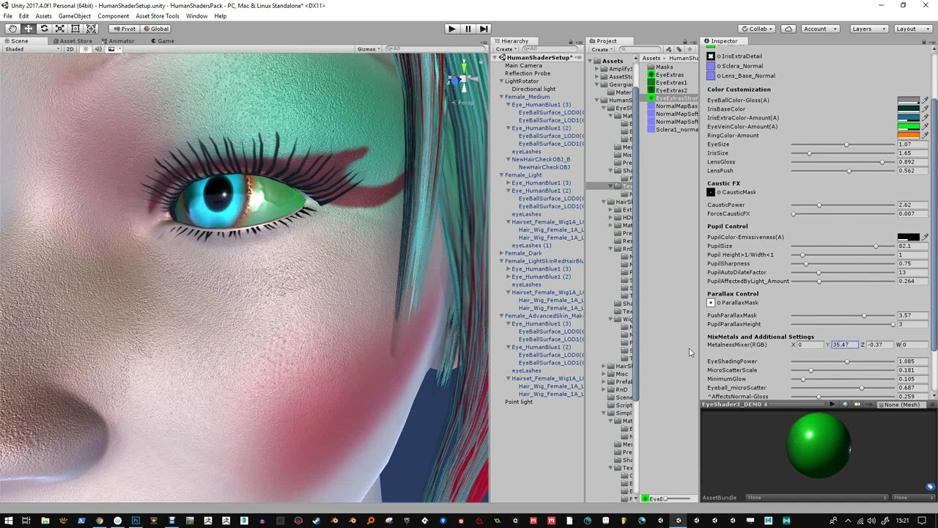
double_click(850, 346)
mouse_move(865, 346)
mouse_down()
mouse_move(880, 349)
mouse_move(866, 357)
mouse_move(854, 346)
mouse_up()
text(0.11)
scroll(821, 364, down, 2)
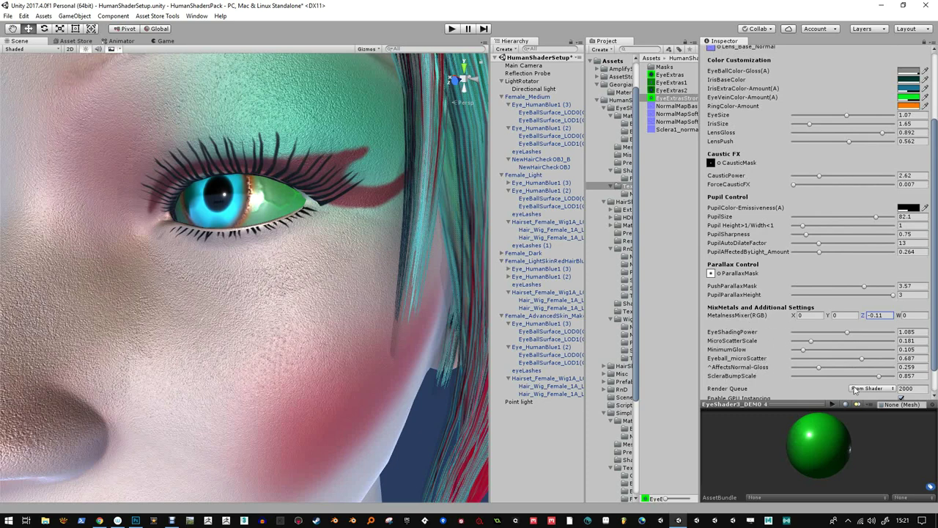
Set ScleraBumpScale to 0.779 and EyeShadingPower to 1.376, and check the whole face from the front
drag(881, 378, 872, 378)
drag(847, 332, 867, 335)
alt+drag(237, 215, 285, 216)
alt+right_drag(286, 216, 264, 212)
alt+drag(263, 212, 348, 209)
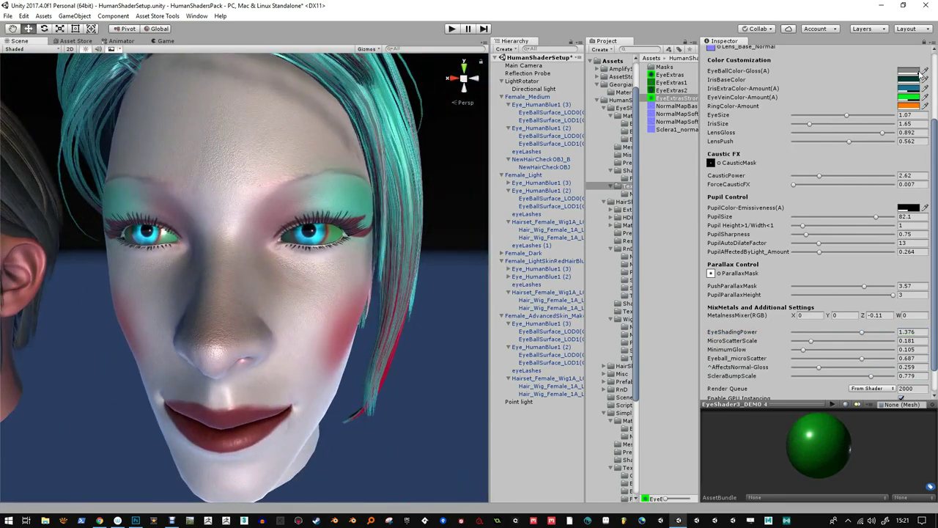
Change EyeVeinColor-Amount(A) to the dark red B2090978
click(908, 98)
mouse_move(700, 282)
mouse_down()
mouse_move(682, 300)
mouse_move(678, 269)
mouse_up()
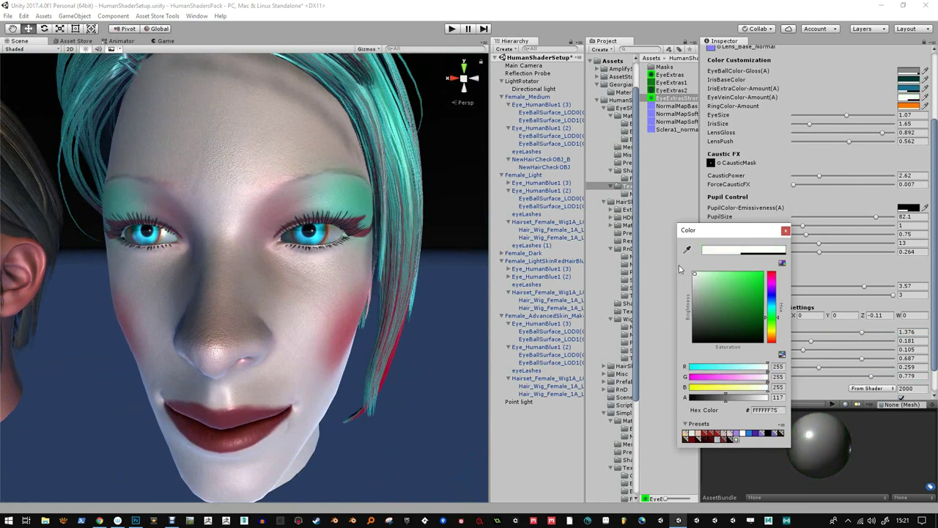
drag(779, 335, 776, 343)
drag(750, 300, 760, 297)
click(727, 400)
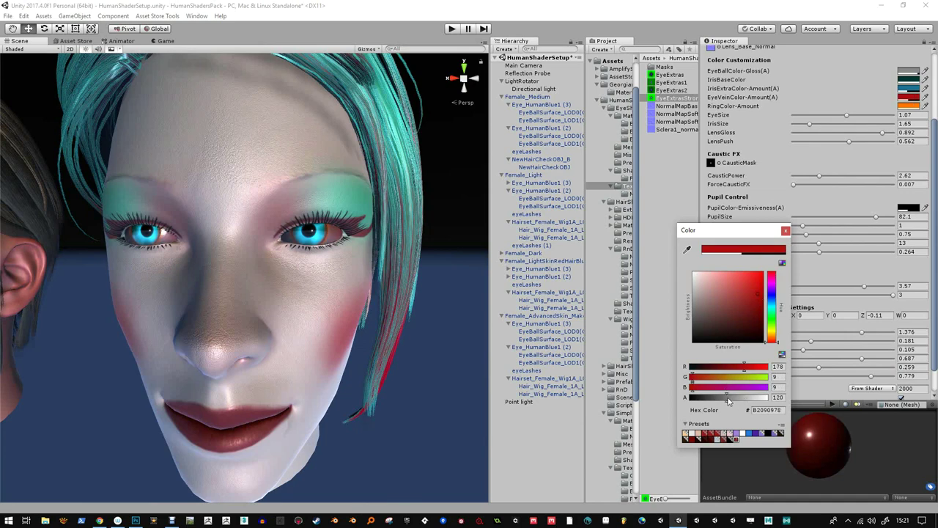
click(785, 231)
Lighten EyeBallColor-Gloss(A) to a near-white grey and set MinimumGlow to 0.022
click(908, 72)
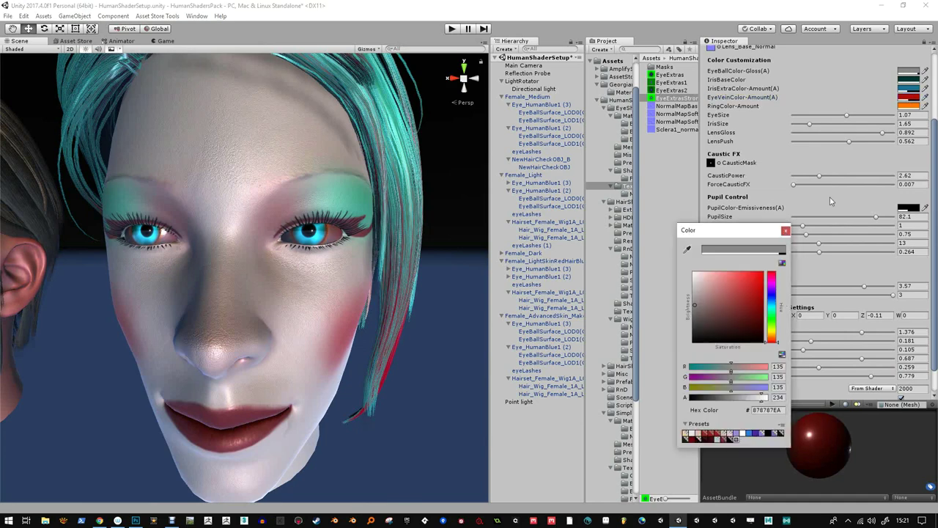
click(708, 313)
drag(708, 313, 680, 281)
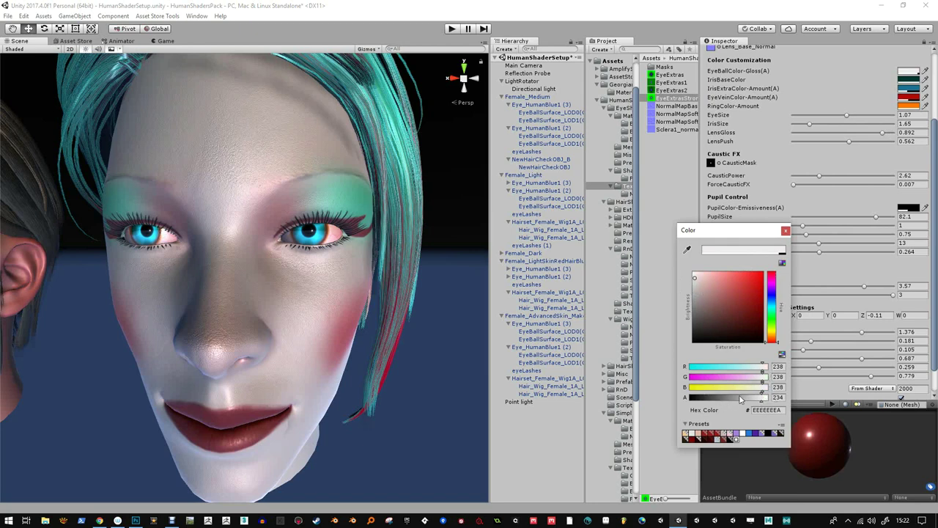
drag(740, 398, 759, 397)
mouse_move(702, 283)
mouse_down()
mouse_move(695, 295)
mouse_move(695, 281)
mouse_up()
click(785, 230)
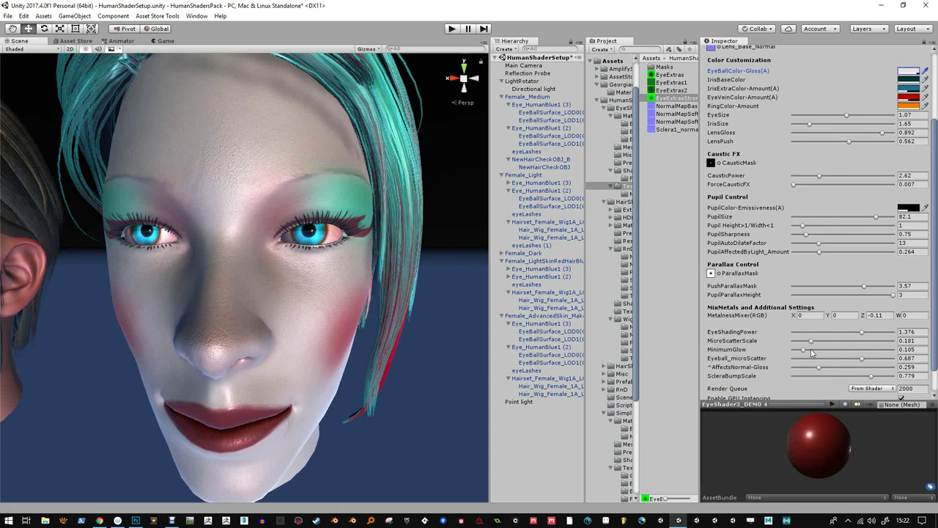
drag(811, 352, 789, 349)
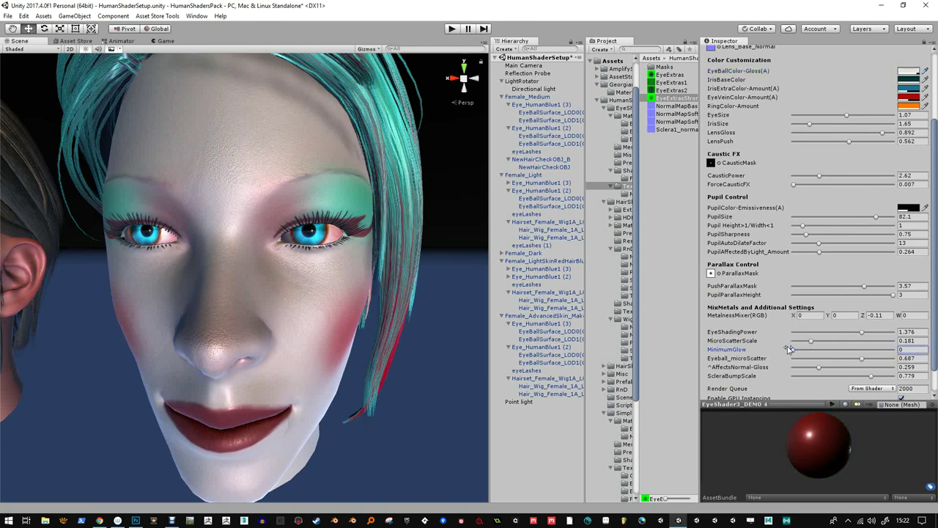
Move the Directional light sideways along the row to beside the teal-haired head, and check the heads from several angles
alt+right_drag(366, 410, 464, 123)
click(526, 89)
scroll(381, 201, down, 8)
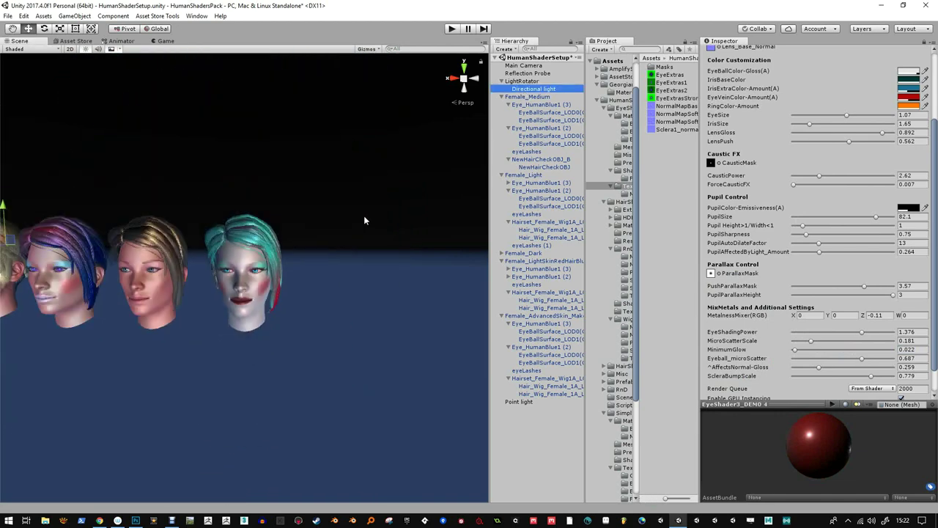
middle_drag(255, 268, 329, 270)
drag(53, 241, 377, 246)
alt+right_drag(378, 251, 391, 297)
alt+drag(391, 296, 379, 334)
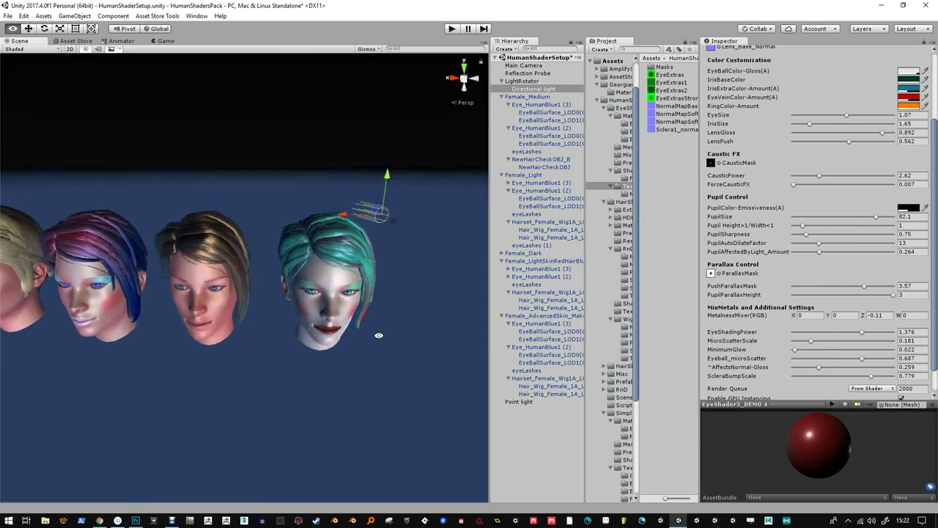
key(e)
alt+drag(396, 303, 427, 261)
scroll(419, 413, up, 6)
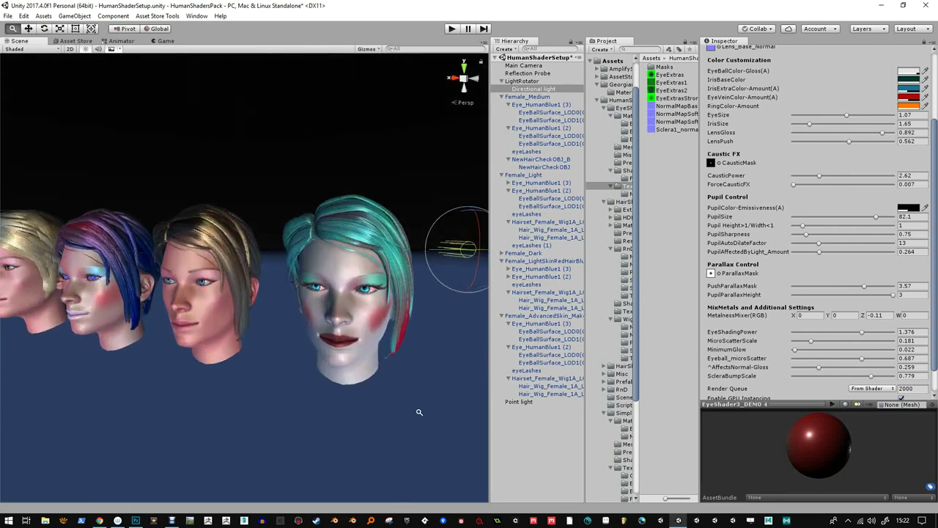
alt+drag(401, 373, 348, 330)
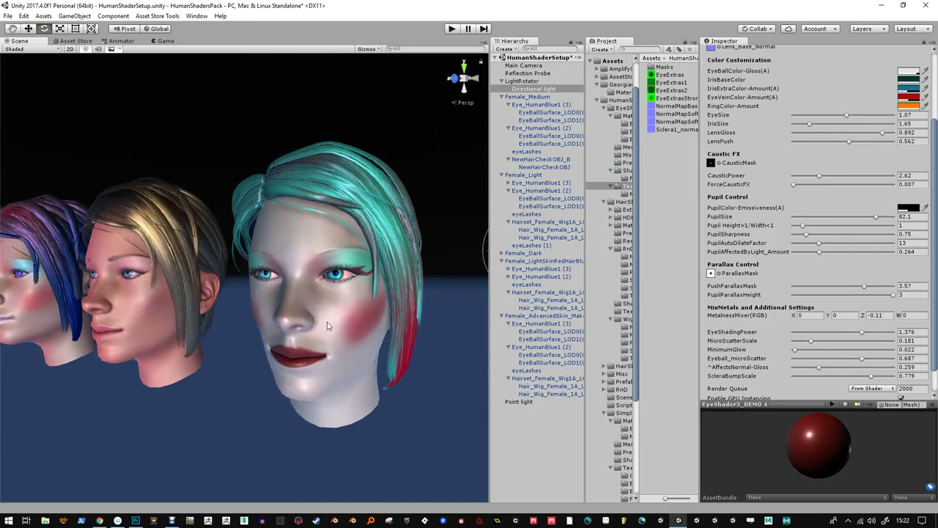
Select Female_AdvancedSkin_MakeUp, unlock the inspector to show its properties, and locate its SSS_Head_PaleSkin material in the project
click(337, 322)
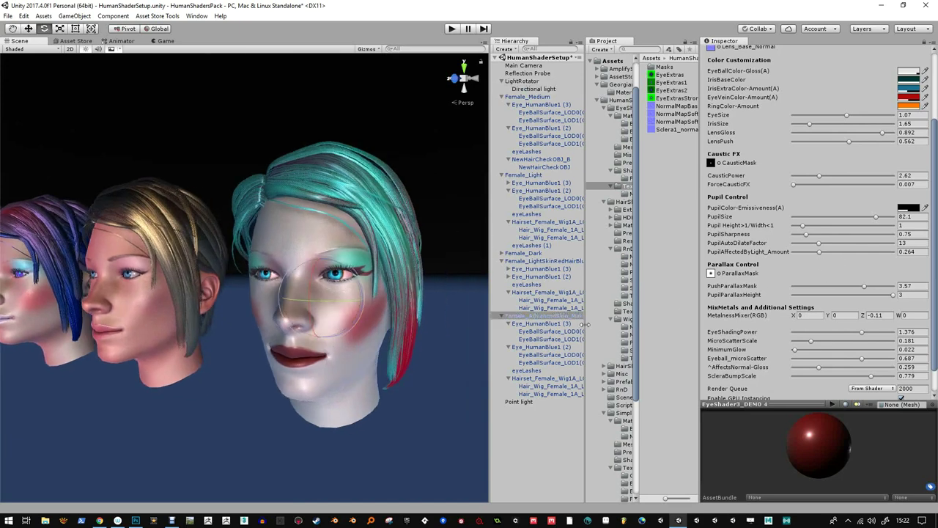
click(565, 315)
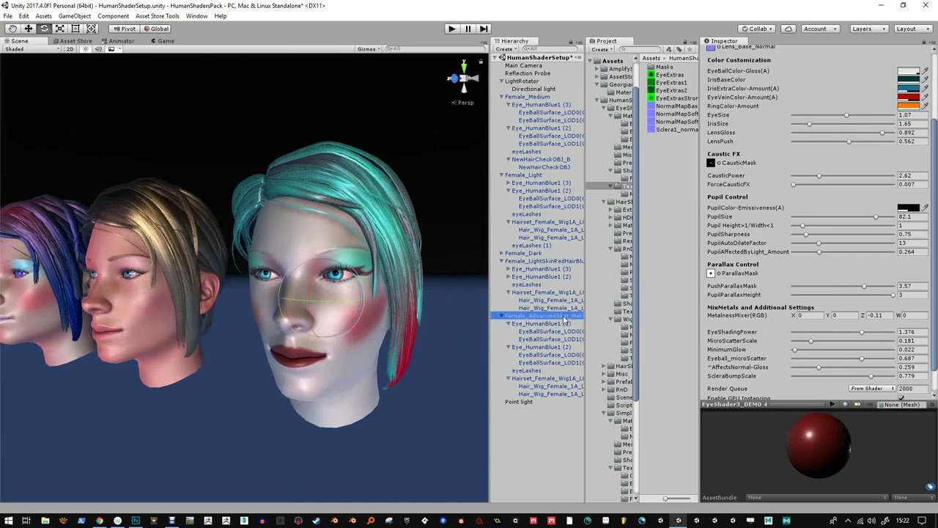
click(365, 349)
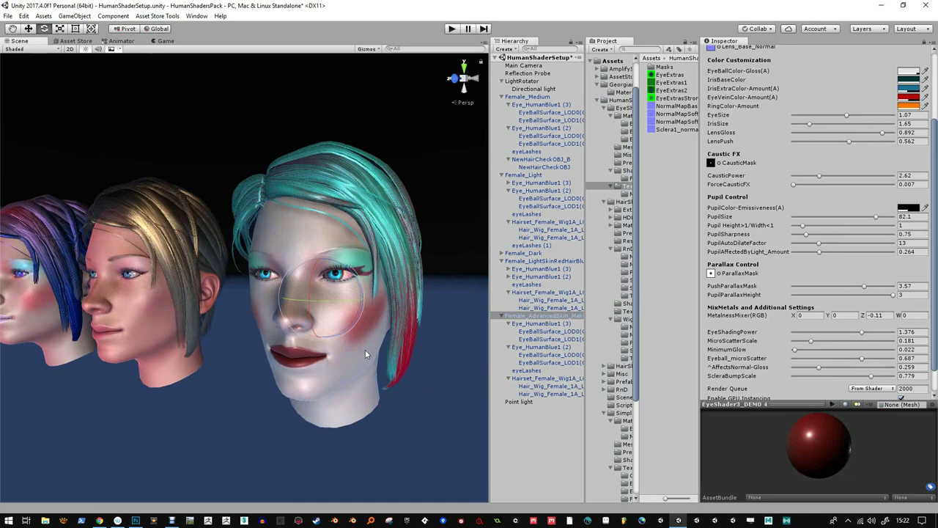
click(924, 43)
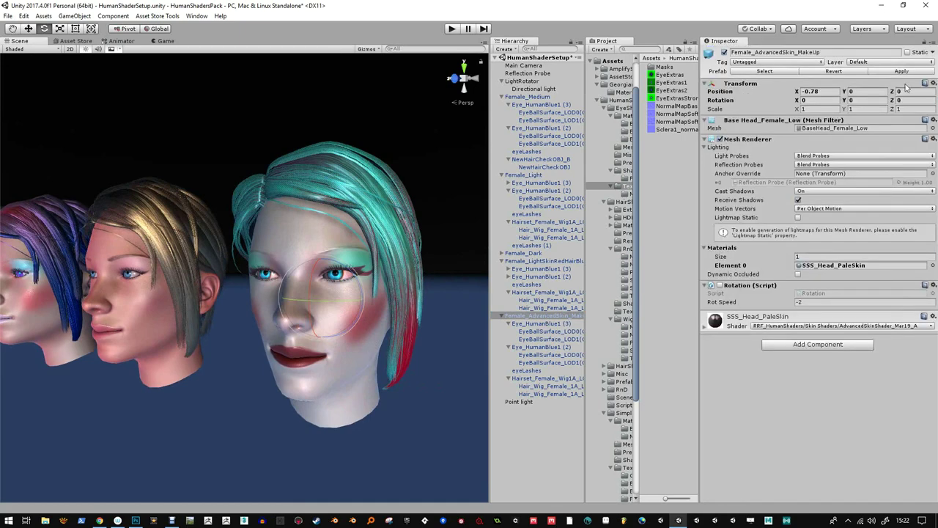
click(844, 266)
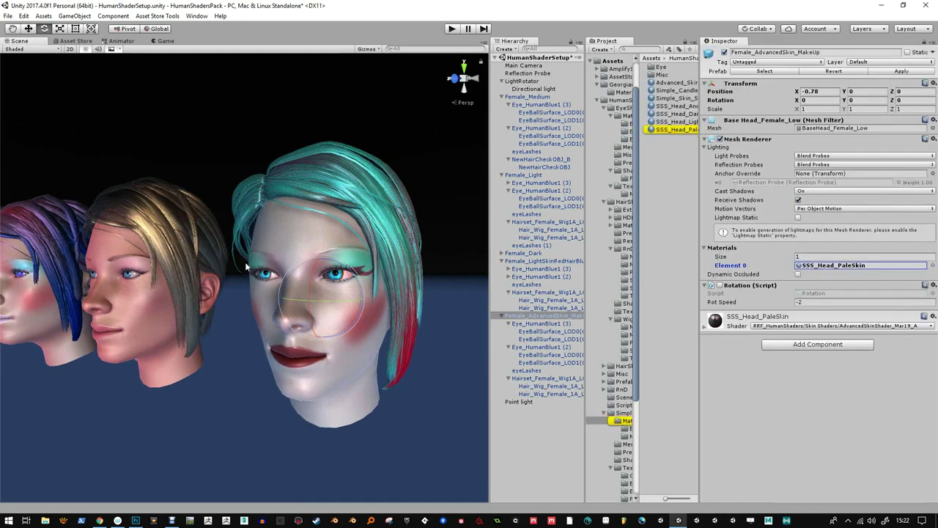
Select the Female_LightSkinRedHairBlueEyes head and open its SSS_Head_LightSkin material's settings
click(230, 306)
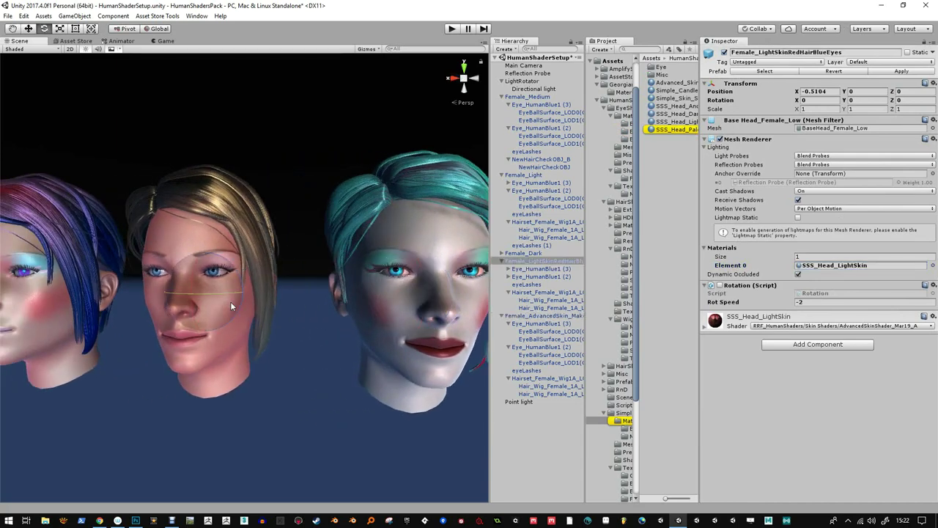
click(859, 266)
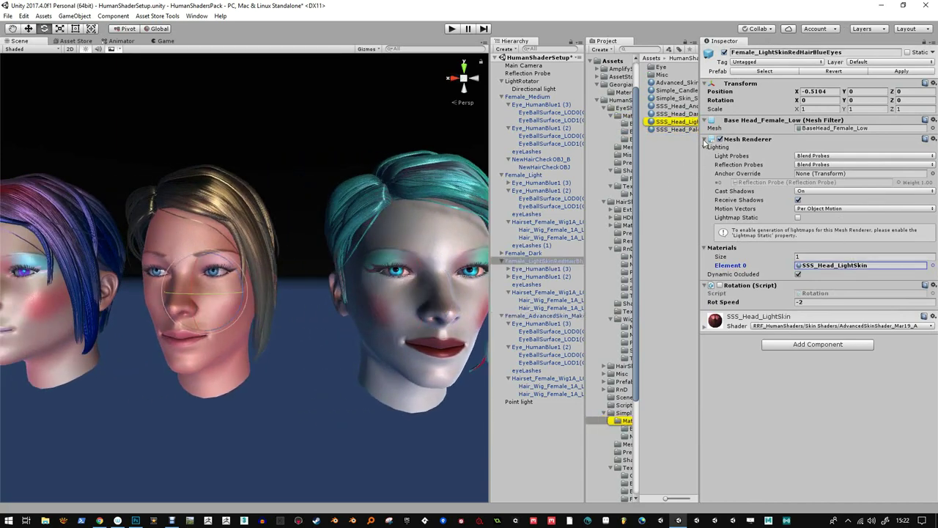
click(674, 121)
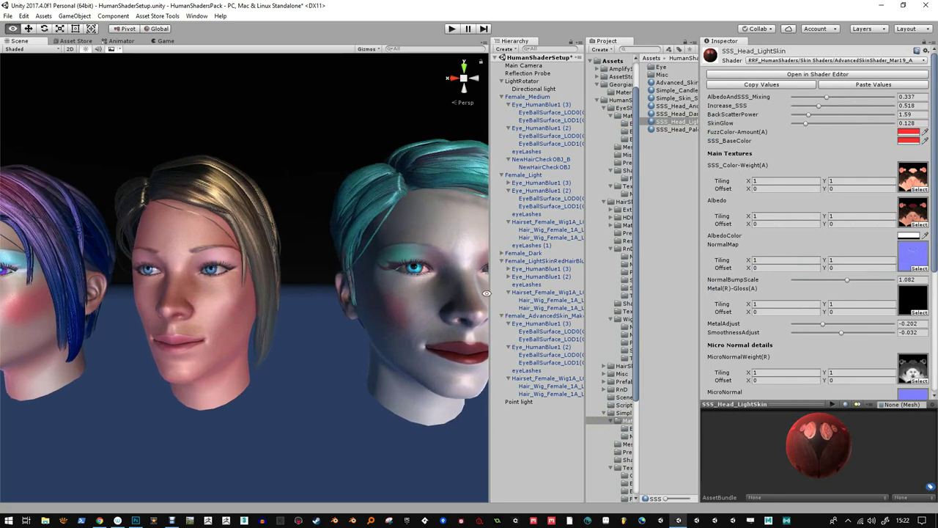
Try HeadWithBaseHair_A, headFemale_RnD and neighbouring textures as the light skin's Albedo, and reassign HeadWithBaseHairAndMakeUp_A
key(e)
click(922, 224)
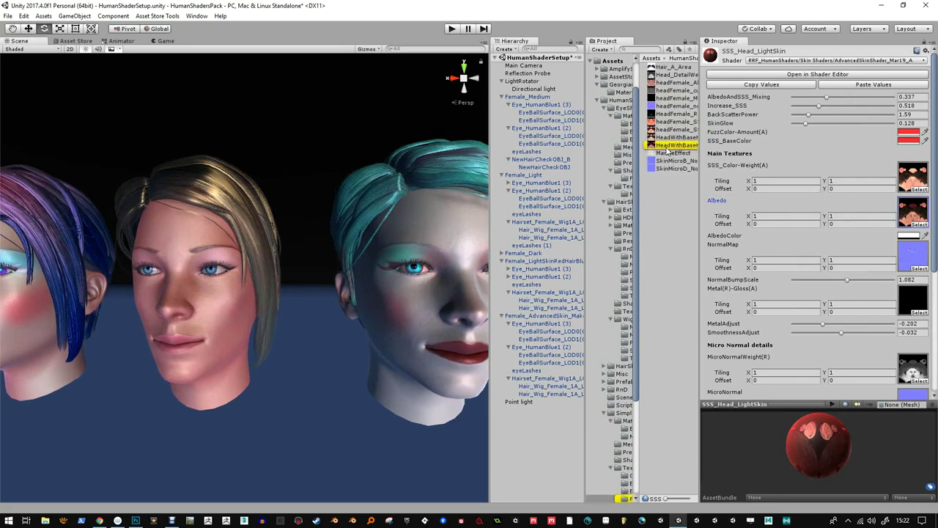
click(918, 224)
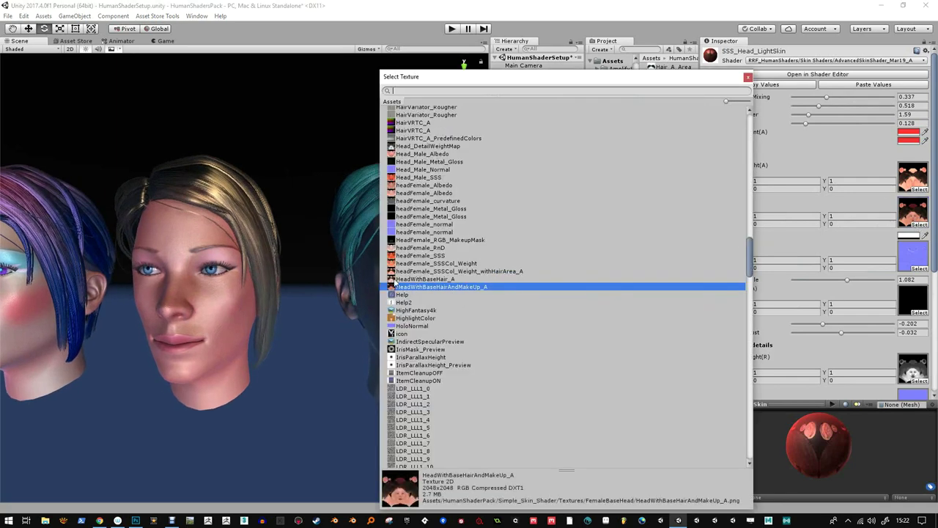
click(396, 279)
click(396, 287)
click(396, 280)
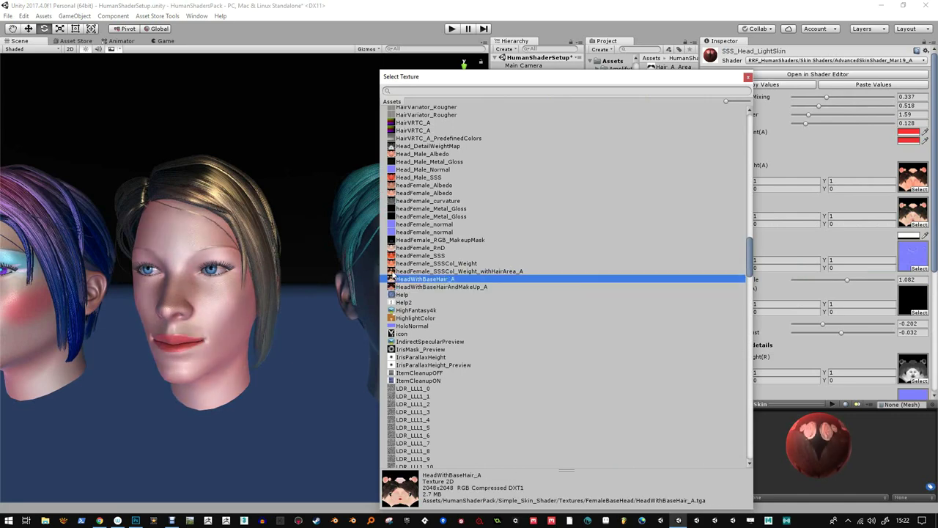
click(396, 271)
click(395, 256)
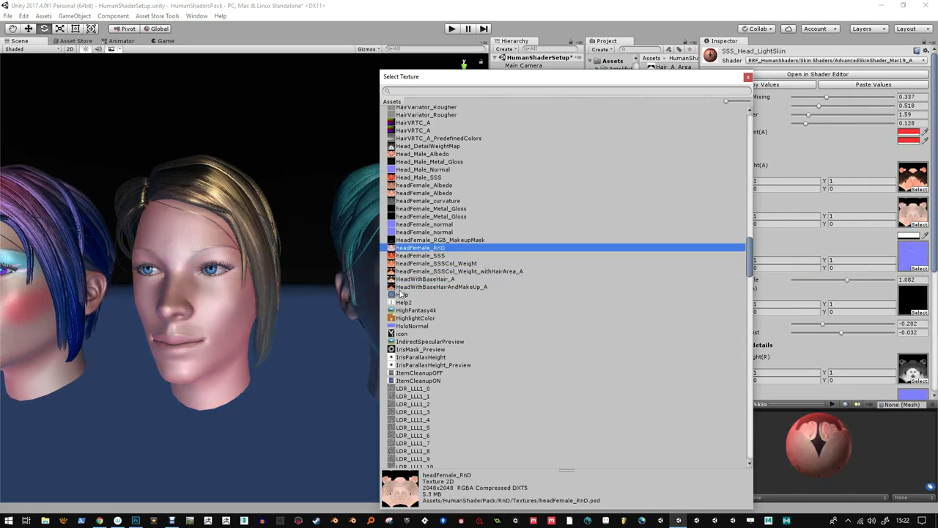
click(394, 294)
click(396, 287)
double_click(396, 287)
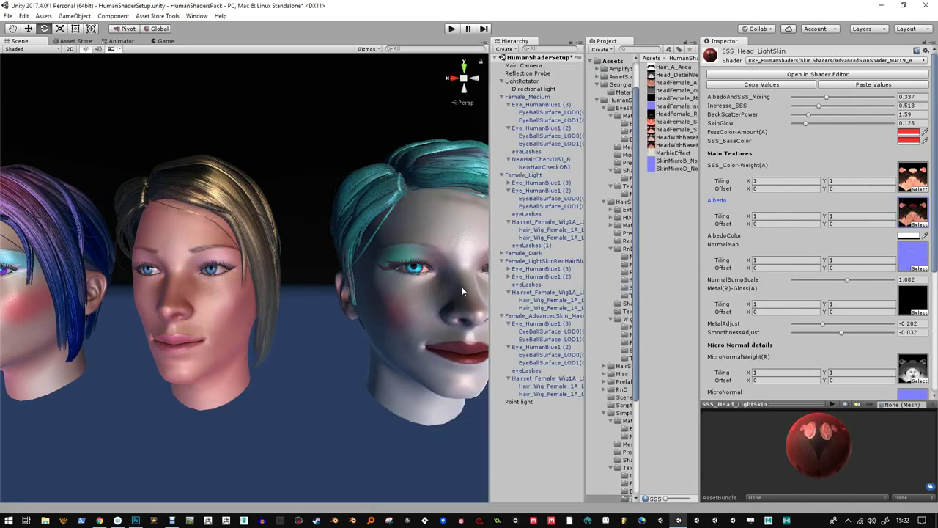
Try other shades for the light skin's AlbedoColor and return it to pure white
click(908, 236)
mouse_move(705, 280)
mouse_down()
mouse_move(730, 311)
mouse_move(749, 277)
mouse_move(692, 273)
mouse_up()
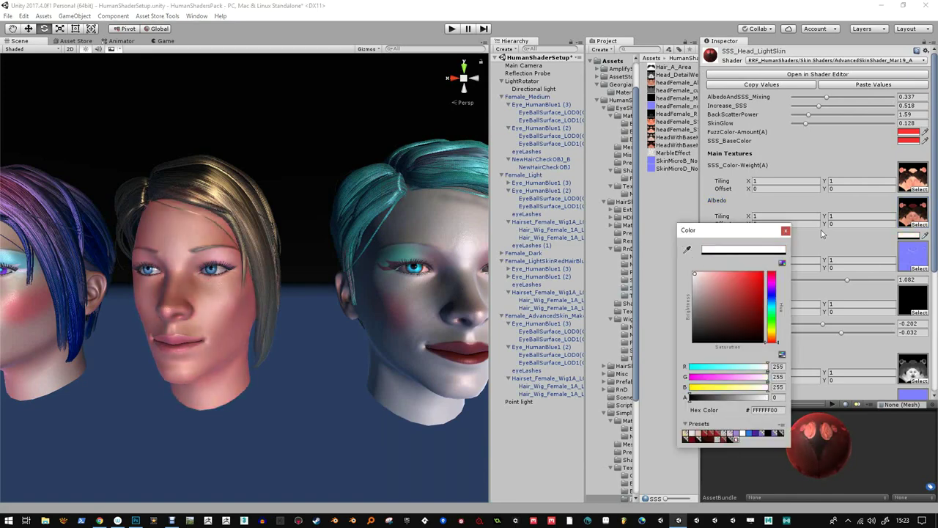
click(785, 231)
Set the light skin's MetalAdjust to -0.265 and SmoothnessAdjust to 0.299, checking the sheen on the face
alt+drag(185, 267, 232, 274)
mouse_move(824, 325)
mouse_down()
mouse_move(880, 328)
mouse_move(779, 329)
mouse_move(880, 335)
mouse_move(846, 334)
mouse_move(858, 334)
mouse_up()
alt+drag(196, 317, 251, 319)
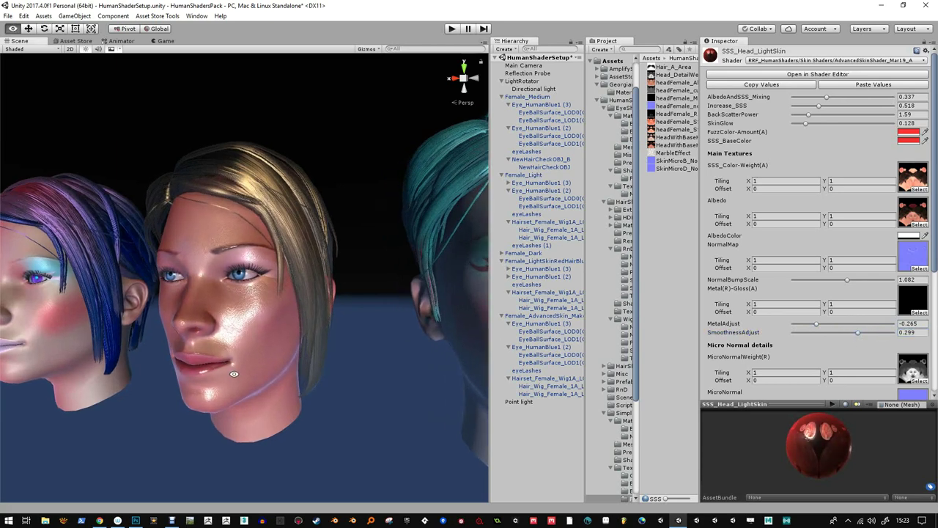
Set MicroNormalPower to 1.23 and MicroNormalTiling to 21.8, and reduce SmoothnessAdjust to 0.075 on the light skin
scroll(801, 354, down, 5)
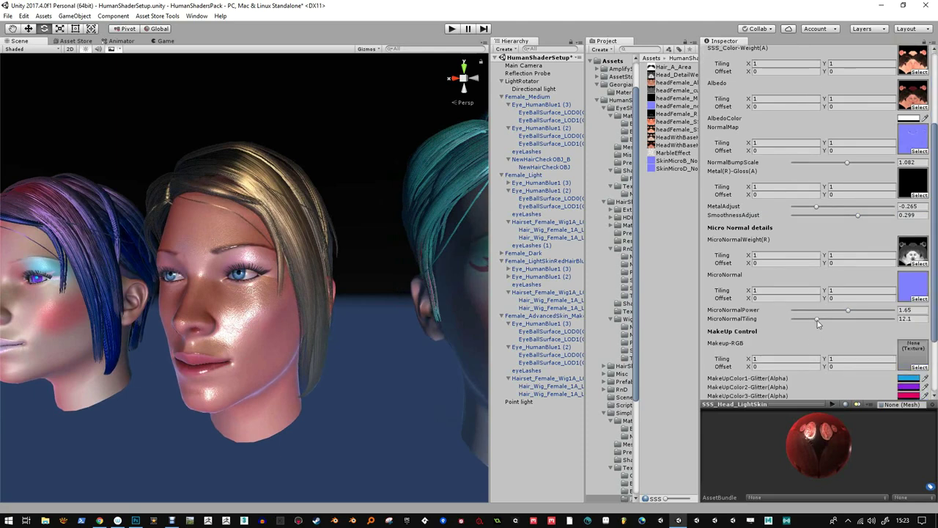
mouse_move(846, 312)
mouse_down()
mouse_move(827, 313)
mouse_move(883, 312)
mouse_move(813, 322)
mouse_move(837, 322)
mouse_up()
alt+drag(121, 299, 131, 311)
alt+drag(281, 313, 293, 322)
drag(843, 313, 830, 313)
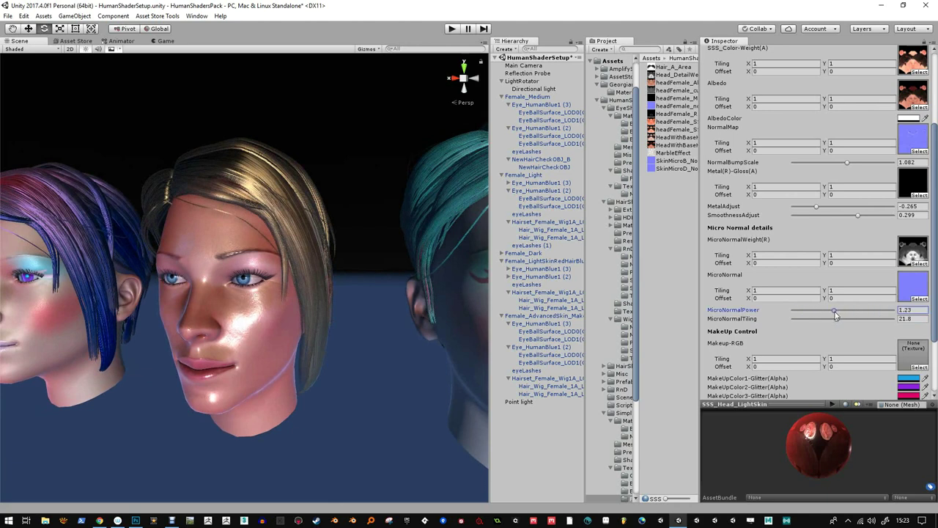
drag(854, 219, 847, 215)
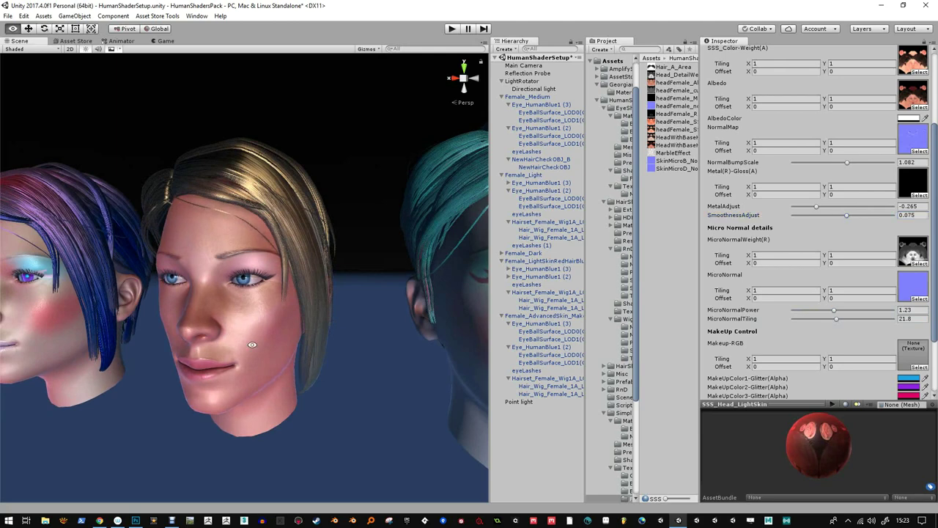
mouse_move(251, 345)
alt+mouse_down()
mouse_move(296, 329)
mouse_move(268, 337)
alt+mouse_up()
Raise the light skin's AlbedoAndSSS_Mixing to 0.639, Increase_SSS to 1.581 and BackScatterPower to 7.56
scroll(777, 194, up, 3)
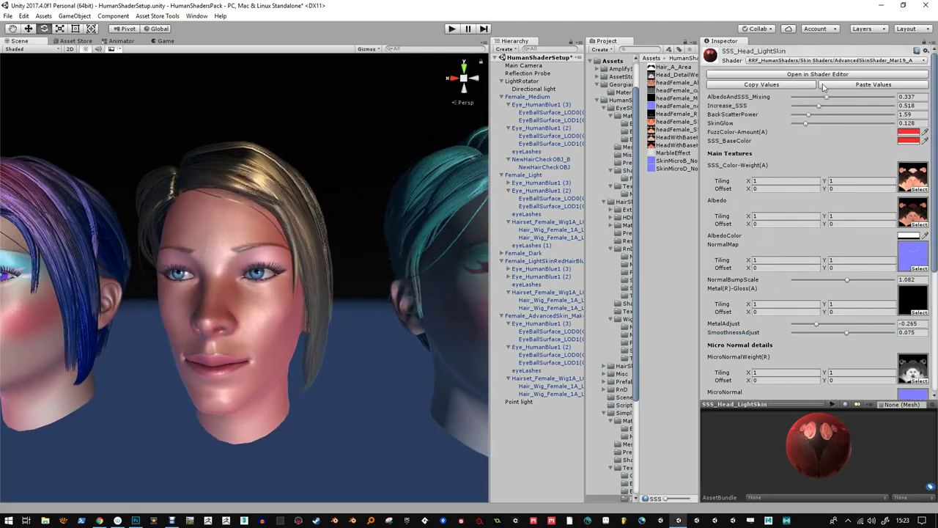
drag(827, 98, 892, 98)
mouse_move(828, 109)
mouse_down()
mouse_move(884, 109)
mouse_move(875, 108)
mouse_up()
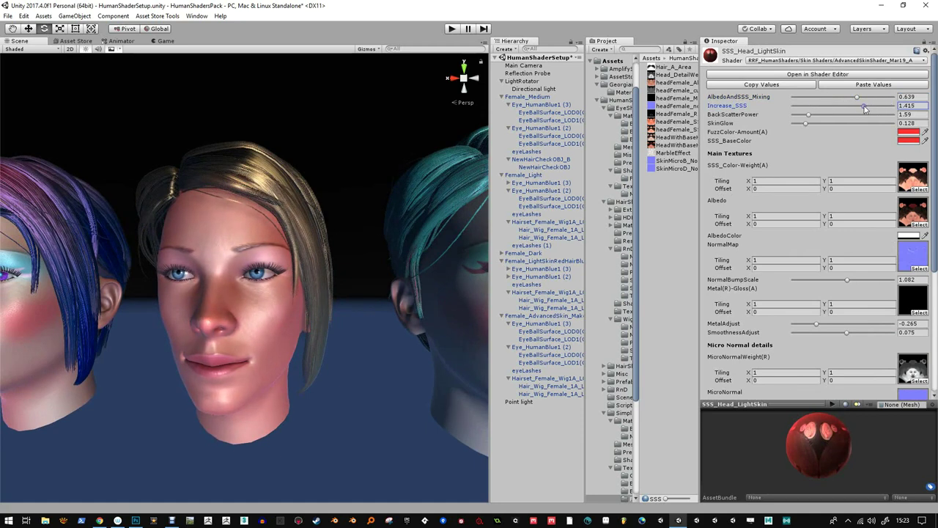
drag(810, 115, 873, 108)
Darken the light skin's SSS_BaseColor to deep red 9F0B0B
click(896, 134)
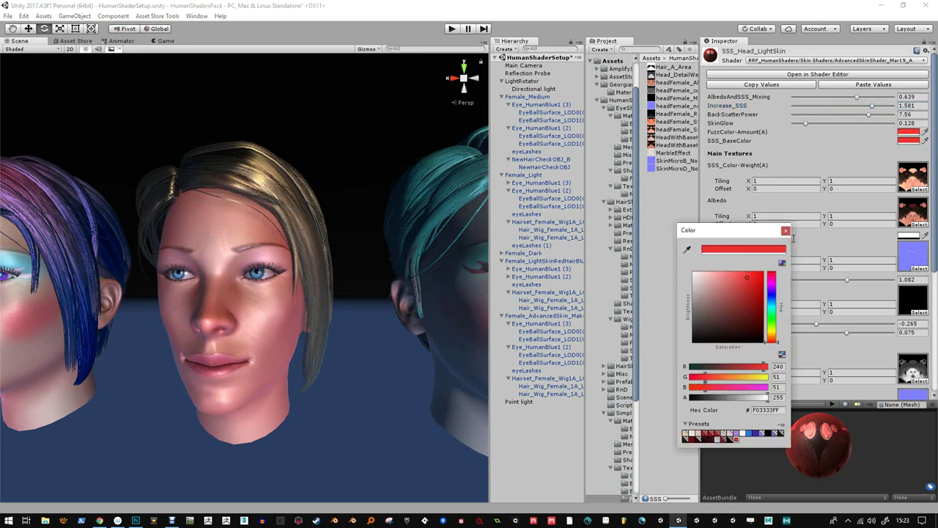
mouse_move(755, 306)
mouse_down()
mouse_move(776, 303)
mouse_move(776, 290)
mouse_move(757, 298)
mouse_up()
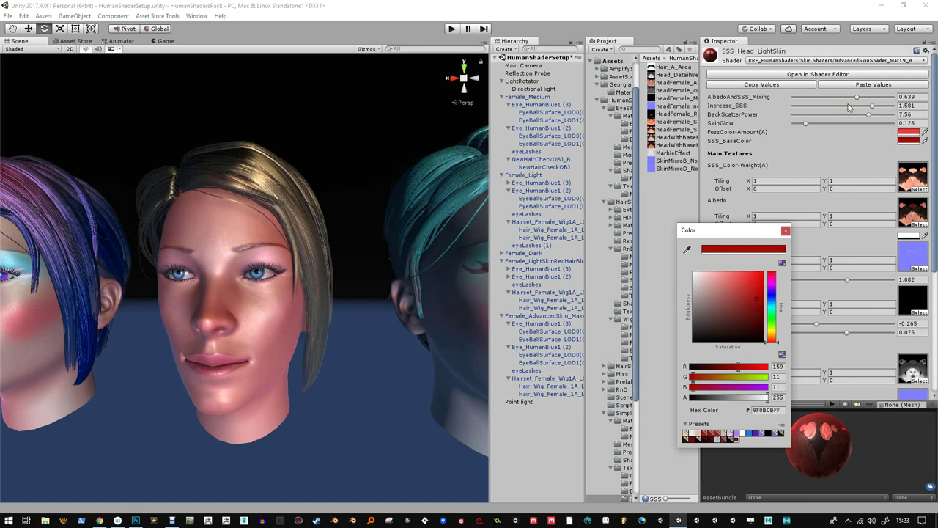
click(786, 233)
Fine-tune the scattering with AlbedoAndSSS_Mixing around 0.673 and Increase_SSS around 1.064, checking the head in profile
mouse_move(858, 96)
mouse_down()
mouse_move(895, 99)
mouse_move(810, 100)
mouse_move(912, 108)
mouse_move(792, 99)
mouse_move(876, 99)
mouse_move(817, 107)
mouse_move(862, 108)
mouse_move(863, 98)
mouse_move(846, 106)
mouse_up()
alt+drag(350, 241, 367, 259)
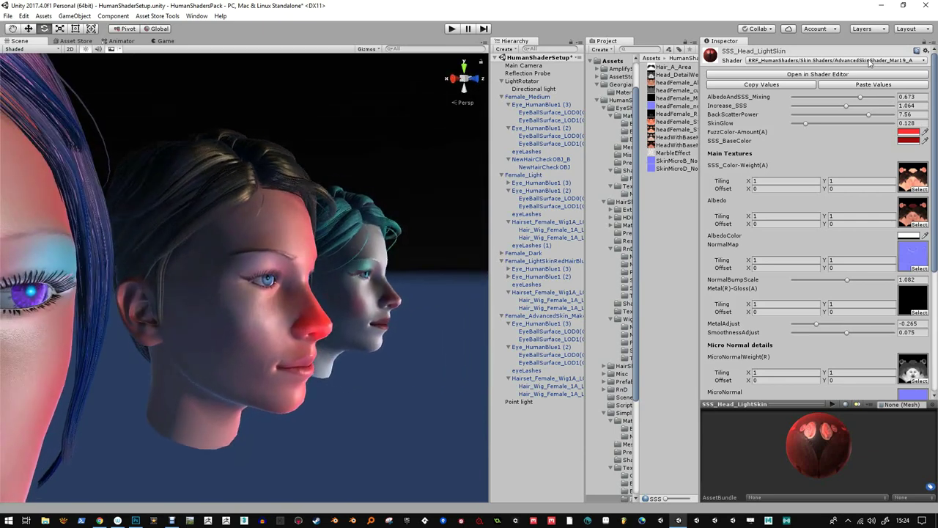
drag(855, 101, 831, 121)
alt+drag(350, 269, 459, 370)
Move the Point light along the row to above the heads, at about X -0.455, Y 0.164, Z 0.614
click(519, 402)
alt+drag(308, 308, 197, 291)
alt+right_drag(197, 292, 217, 123)
key(w)
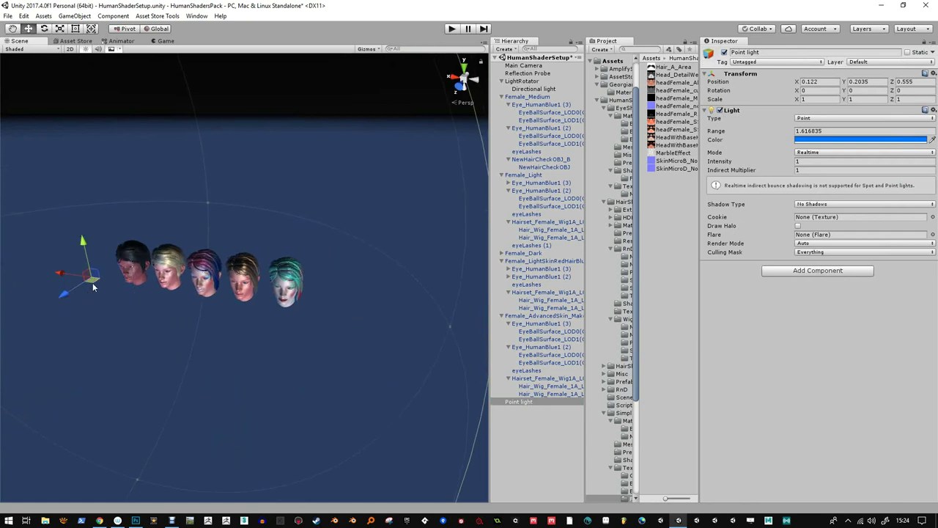
drag(92, 286, 269, 312)
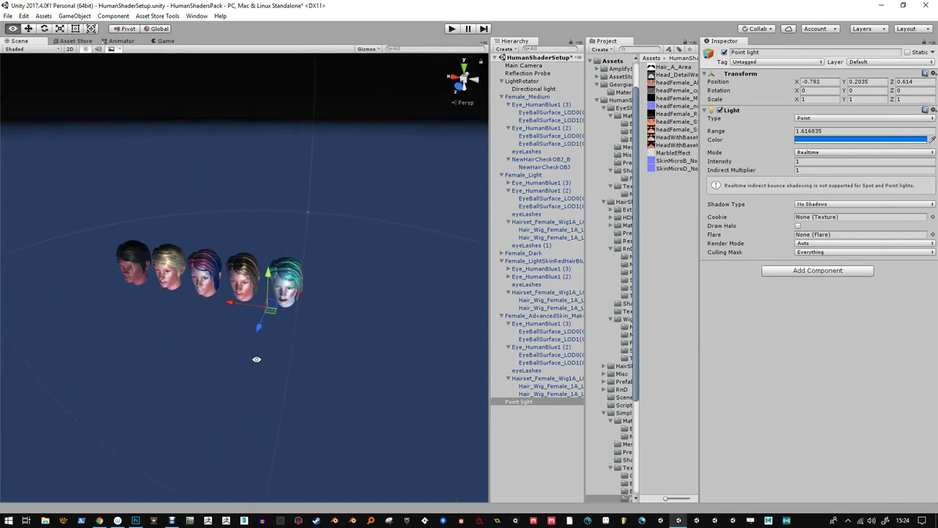
alt+drag(257, 359, 256, 316)
alt+right_drag(255, 316, 240, 462)
alt+right_drag(261, 220, 285, 318)
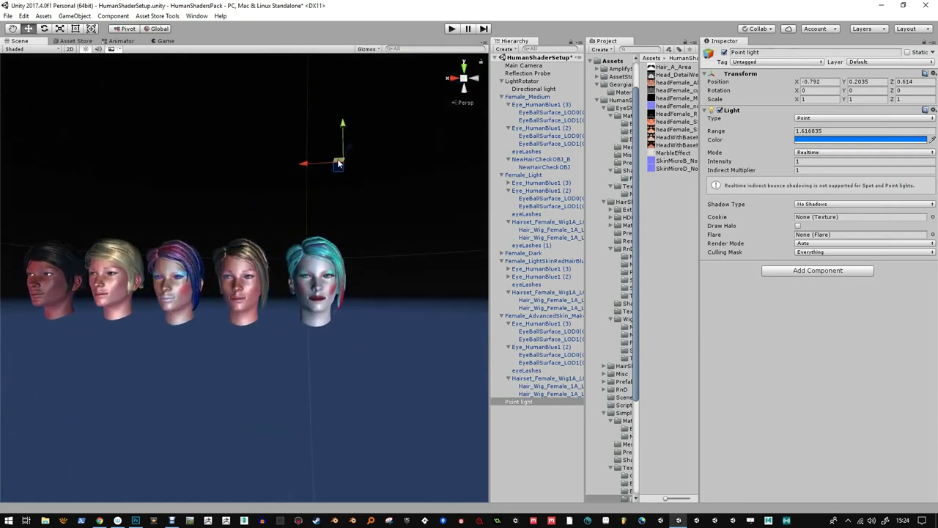
drag(339, 165, 168, 195)
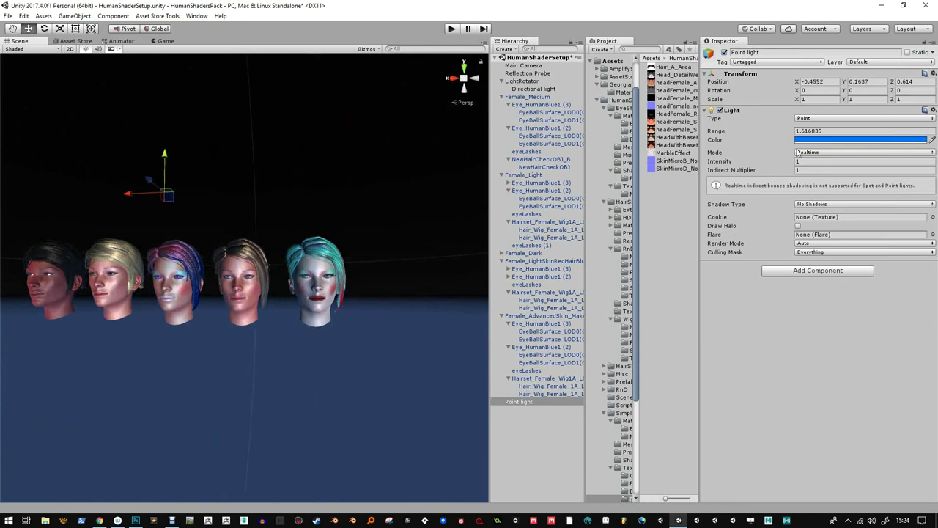
Raise the Point light's intensity to 2.49 and dim the Directional light to 0.12
drag(724, 161, 751, 161)
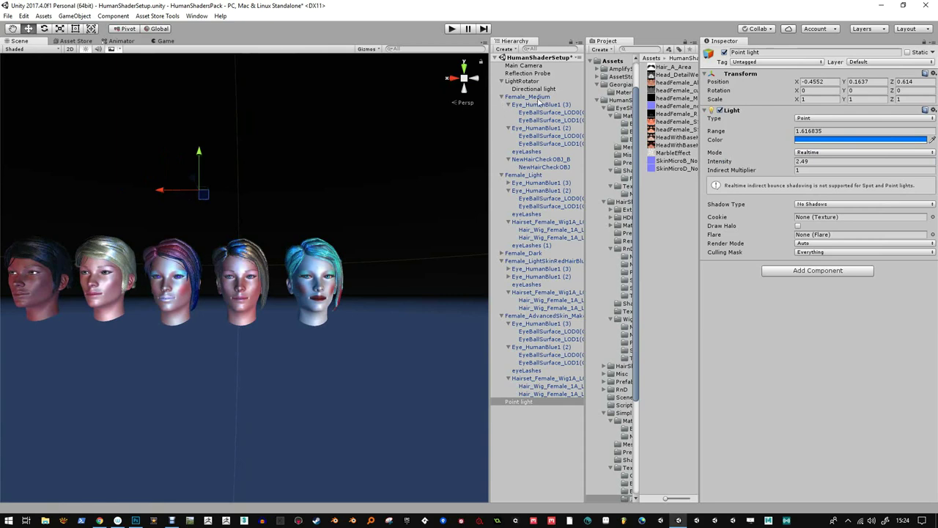
click(539, 89)
drag(775, 156, 729, 154)
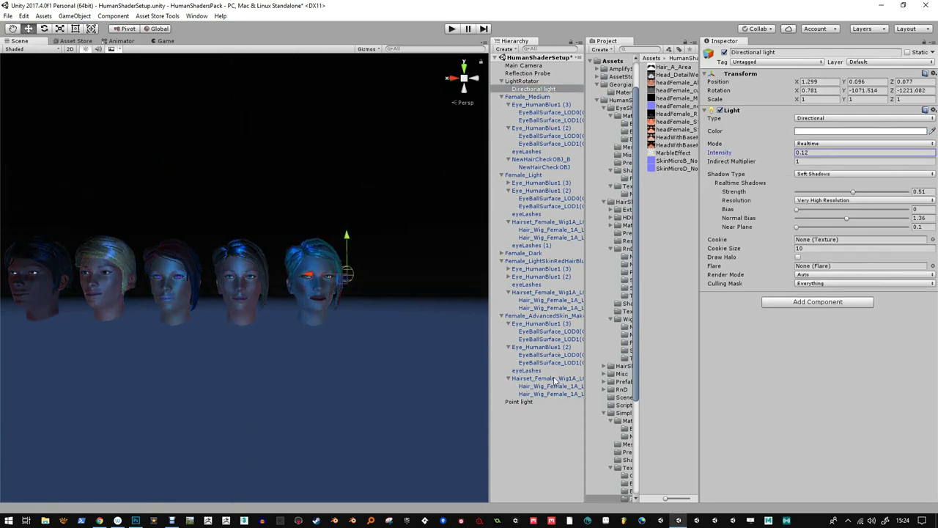
Reposition the Point light closer above the heads, around X -0.416, Y 0.372, Z 0.25, and check its blue highlights
click(535, 401)
drag(204, 195, 227, 202)
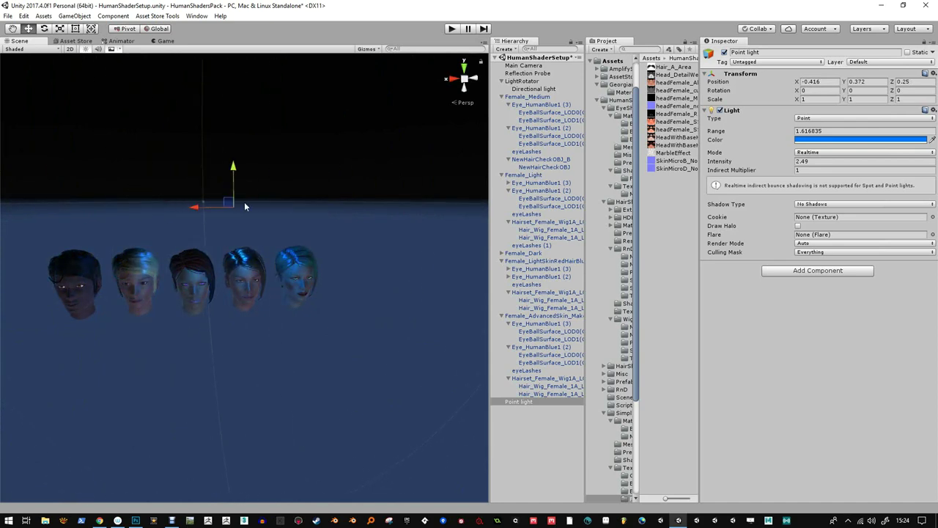
alt+right_drag(267, 264, 225, 364)
alt+drag(225, 364, 136, 383)
middle_drag(173, 291, 252, 314)
alt+drag(251, 274, 330, 290)
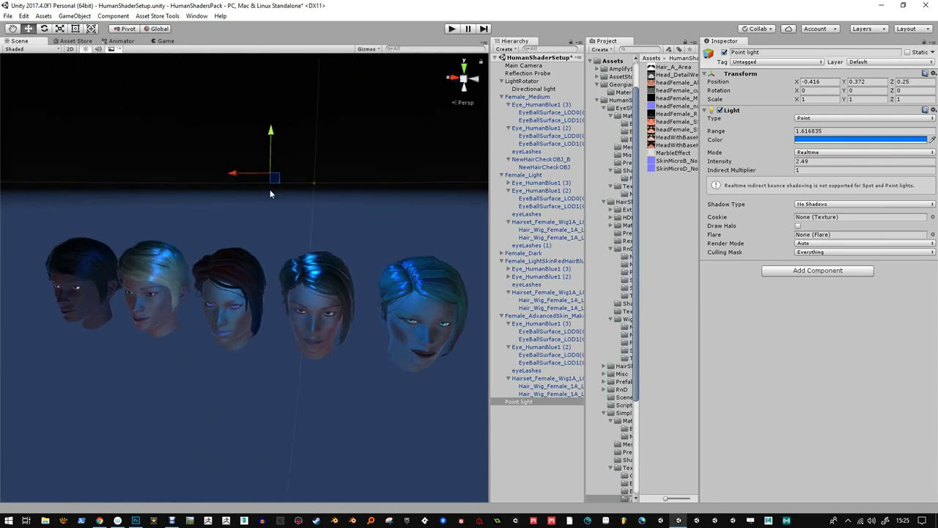
mouse_move(274, 183)
mouse_down()
mouse_move(98, 149)
mouse_move(287, 194)
mouse_up()
Select the Female_Light head and open its SSS_Head_Android material at the MakeUp Control settings
click(233, 271)
click(822, 266)
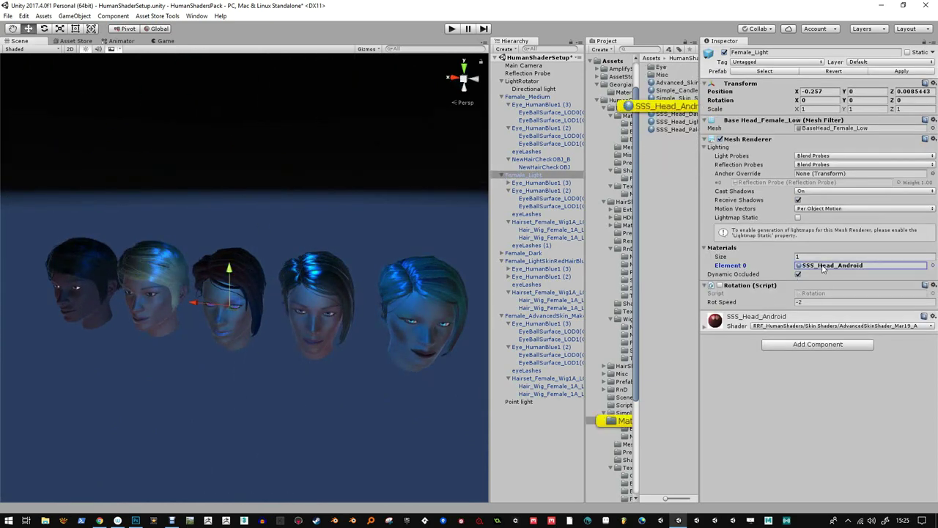
click(676, 106)
scroll(773, 214, down, 3)
scroll(773, 214, down, 2)
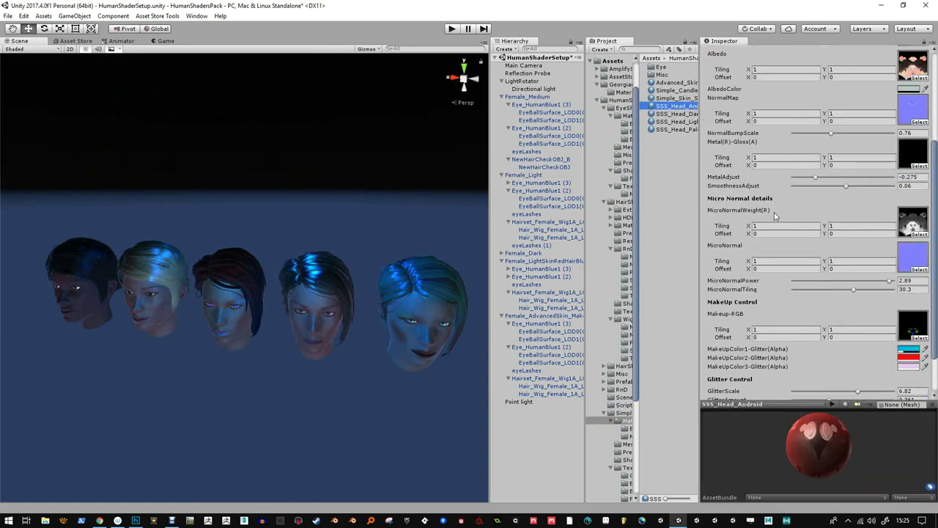
Select the third head's hair mesh and open its assigned material, Hair_VRTC_Female_1a_Custom1
click(246, 271)
click(245, 271)
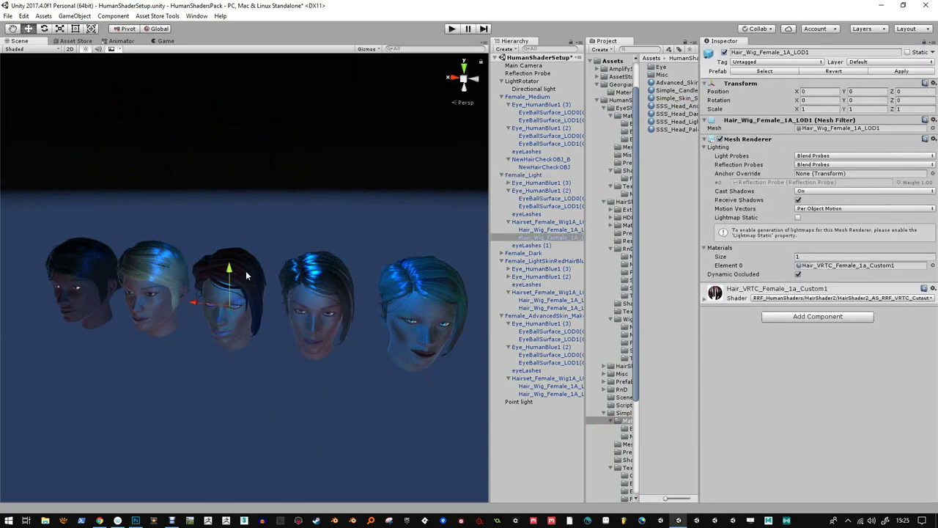
click(857, 266)
click(693, 82)
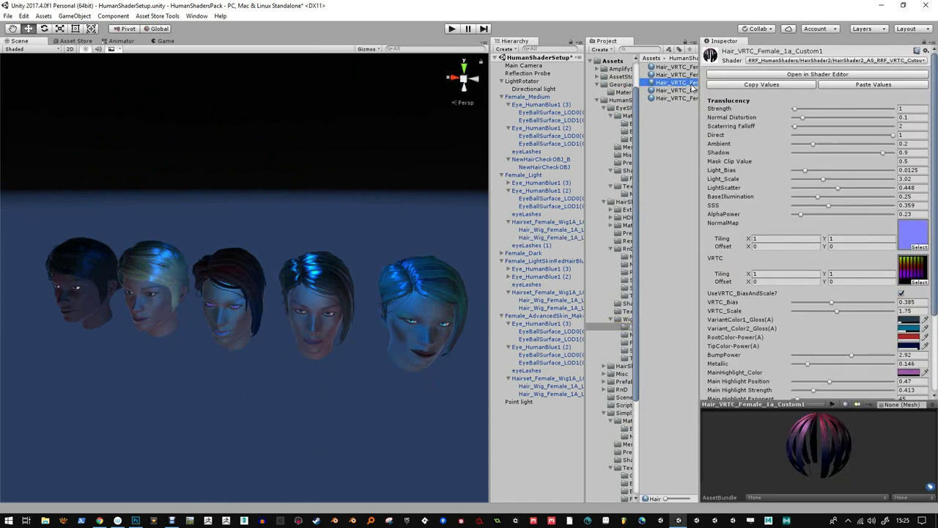
Adjust the gloss of the hair material's VariantColor1 and Variant_Color2 through their alpha values
click(911, 321)
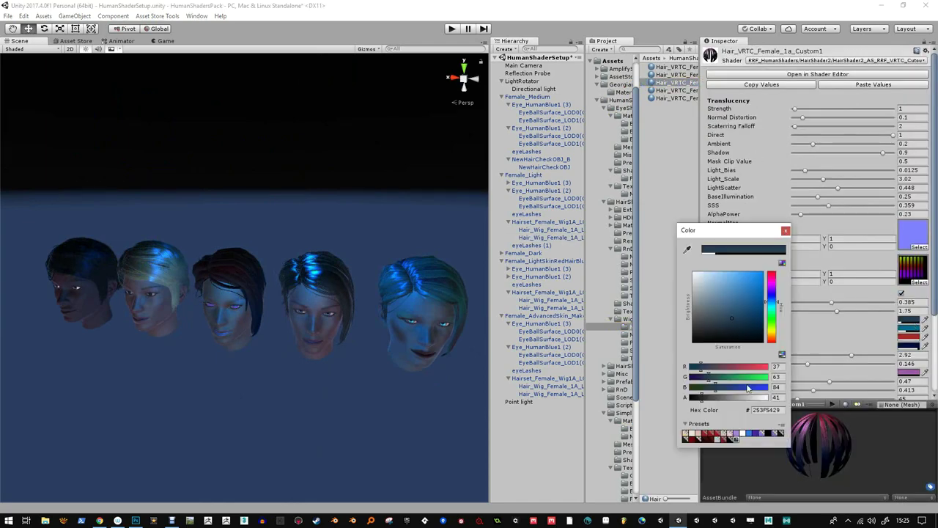
mouse_move(722, 400)
mouse_down()
mouse_move(743, 398)
mouse_move(715, 397)
mouse_up()
click(786, 231)
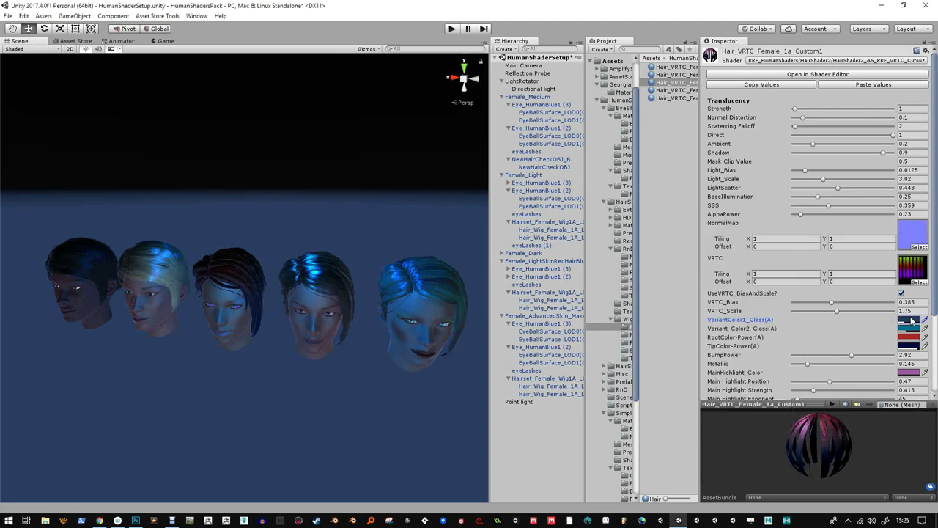
click(910, 329)
mouse_move(725, 395)
mouse_down()
mouse_move(763, 396)
mouse_move(720, 395)
mouse_up()
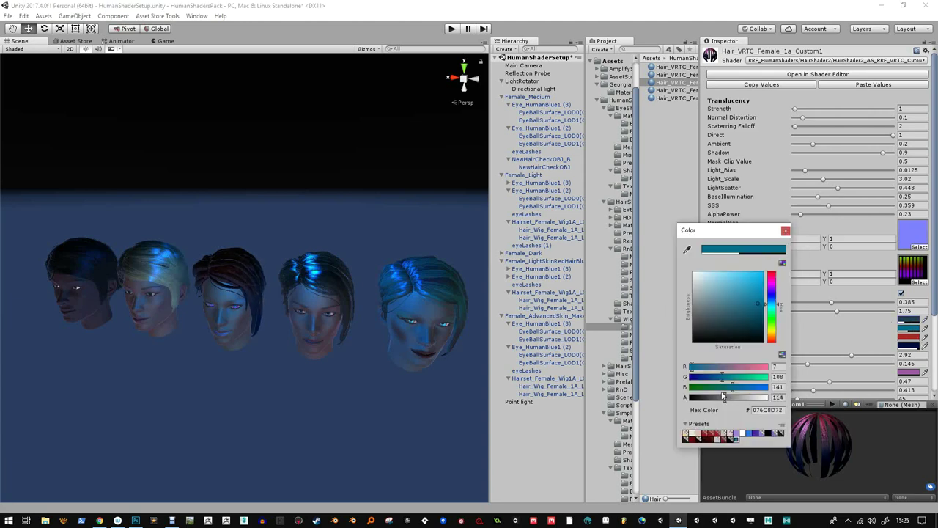
click(786, 230)
Set Main Highlight Strength to 1.027, Secondary Highlight Strength to 0.637 and Secondary Highlight Exponent to 130
scroll(812, 248, down, 3)
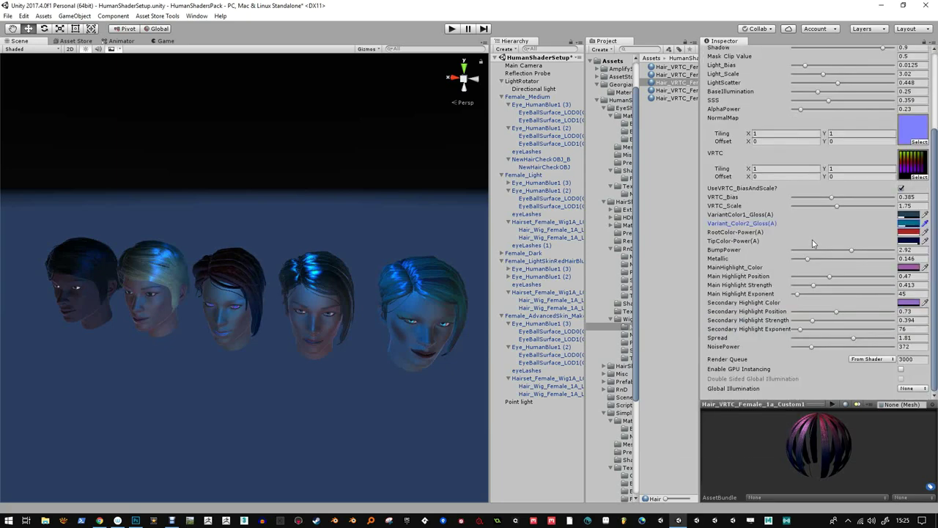
drag(814, 285, 840, 285)
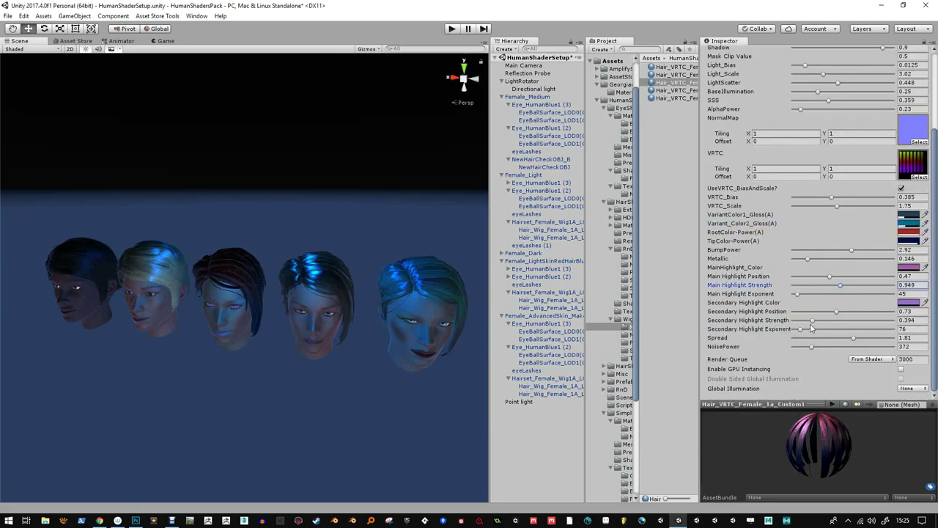
drag(811, 325, 826, 324)
drag(839, 286, 844, 285)
Set the Directional light's Intensity to 0.21
alt+drag(180, 270, 200, 180)
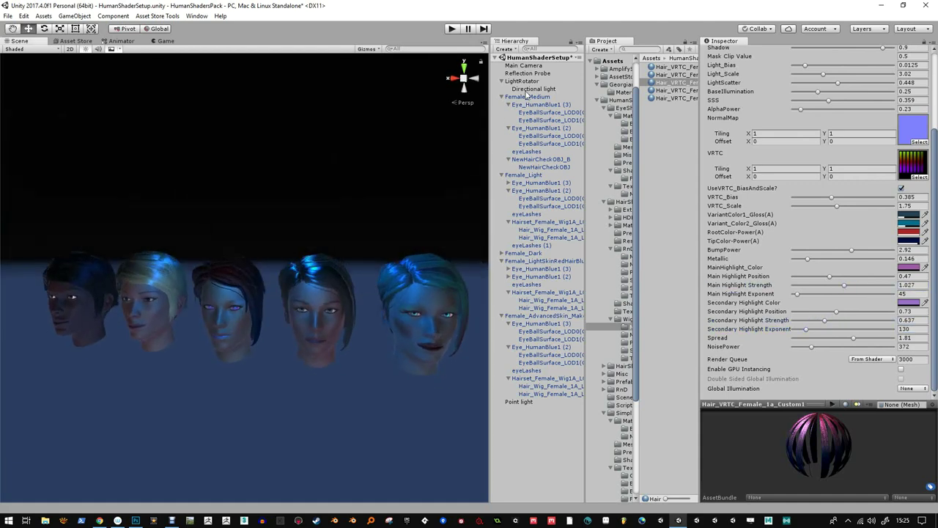
click(528, 89)
drag(734, 153, 738, 154)
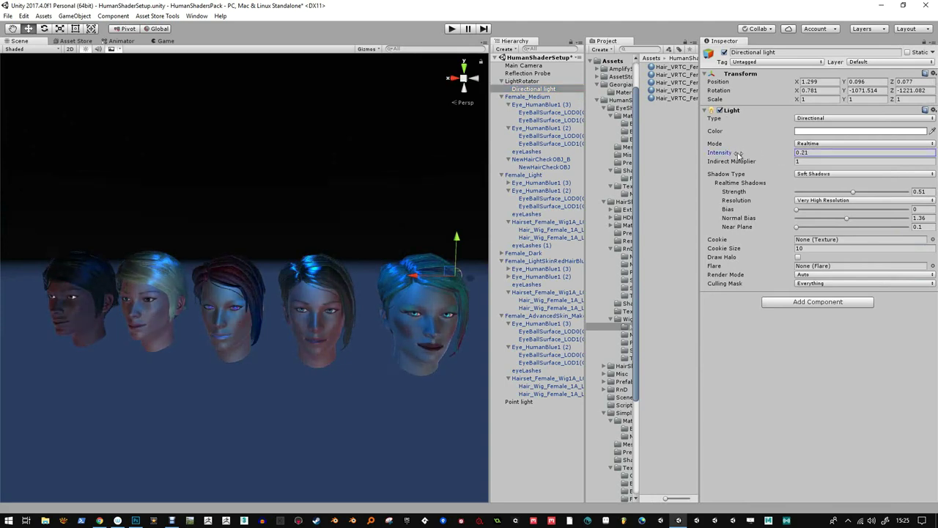
Reselect the third head's hair mesh and reopen its Hair_VRTC_Female_1a_Custom1 material
click(234, 267)
click(242, 273)
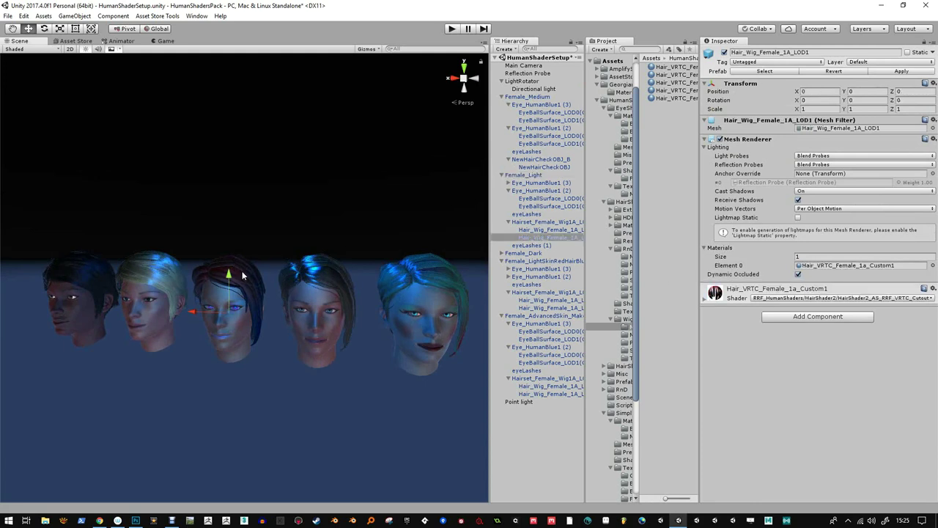
click(243, 275)
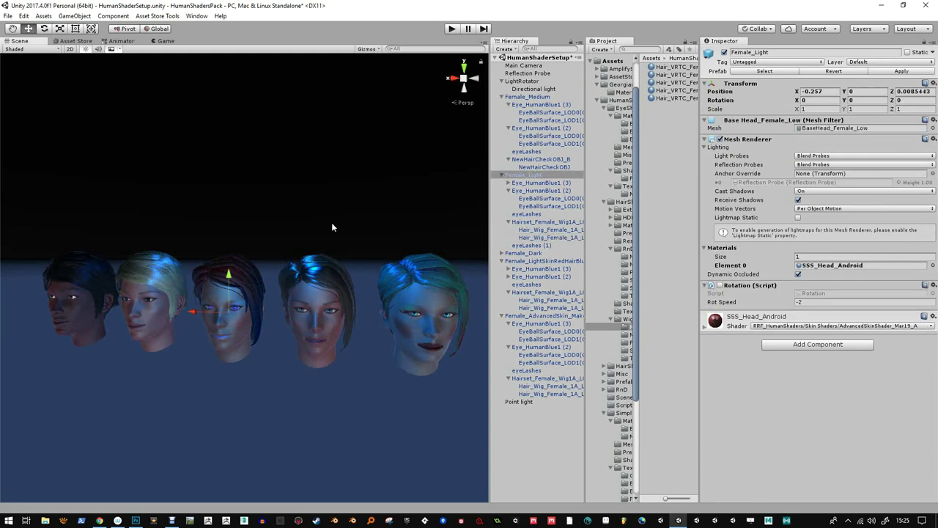
click(251, 276)
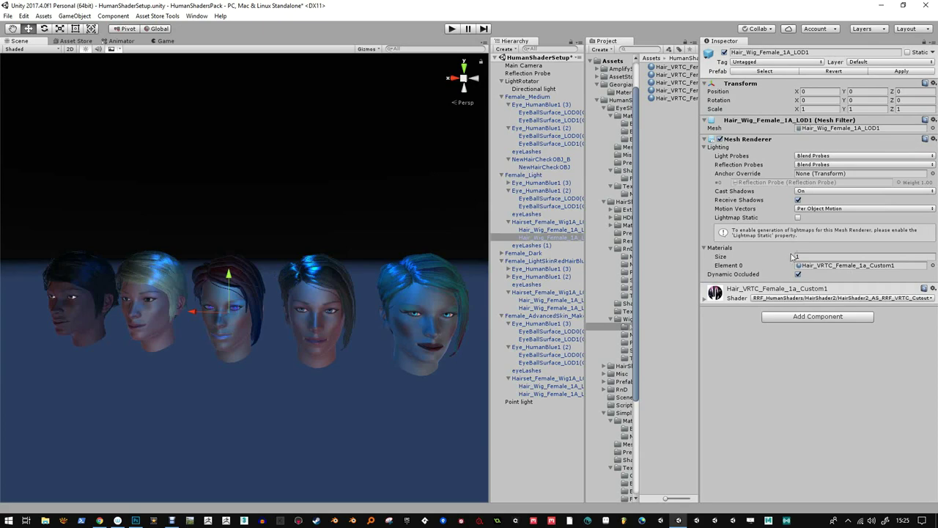
click(826, 266)
click(678, 82)
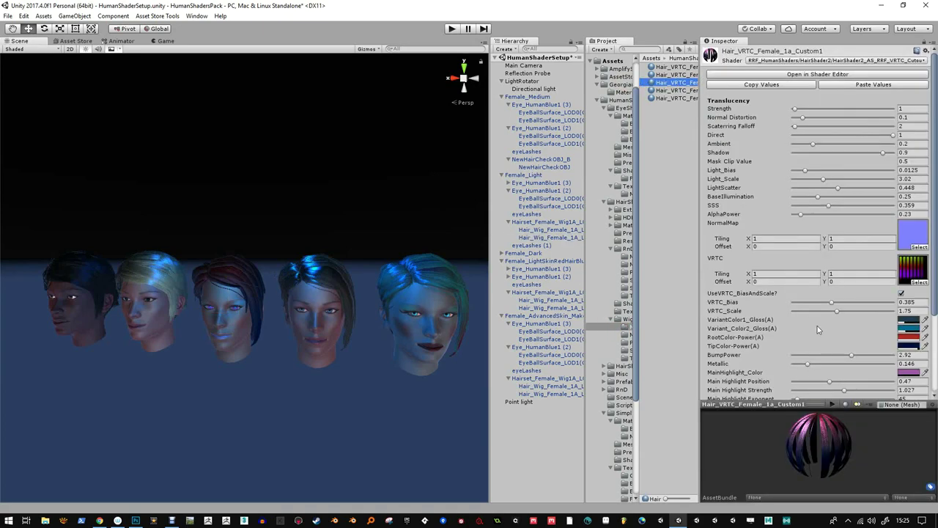
Lighten the Secondary Highlight Color to a pale purple and change MainHighlight_Color to pale pink FCDDFF
scroll(819, 330, down, 6)
click(907, 303)
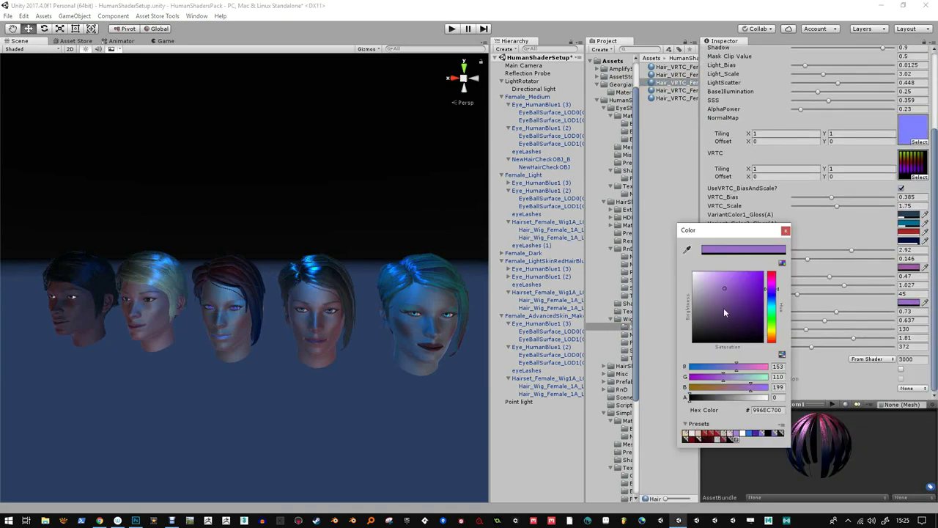
drag(725, 289, 702, 270)
click(784, 230)
click(908, 267)
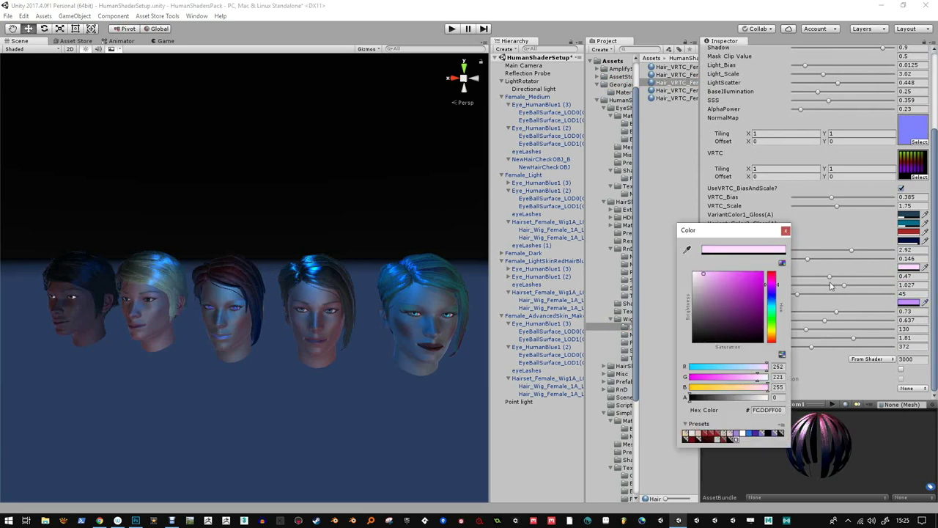
click(785, 231)
Set Main Highlight Strength 1.768 and Exponent 240, Secondary Highlight Position 0.78, Strength 1.834 and Exponent 425, Spread 0.88 and NoisePower 528
drag(797, 293, 894, 287)
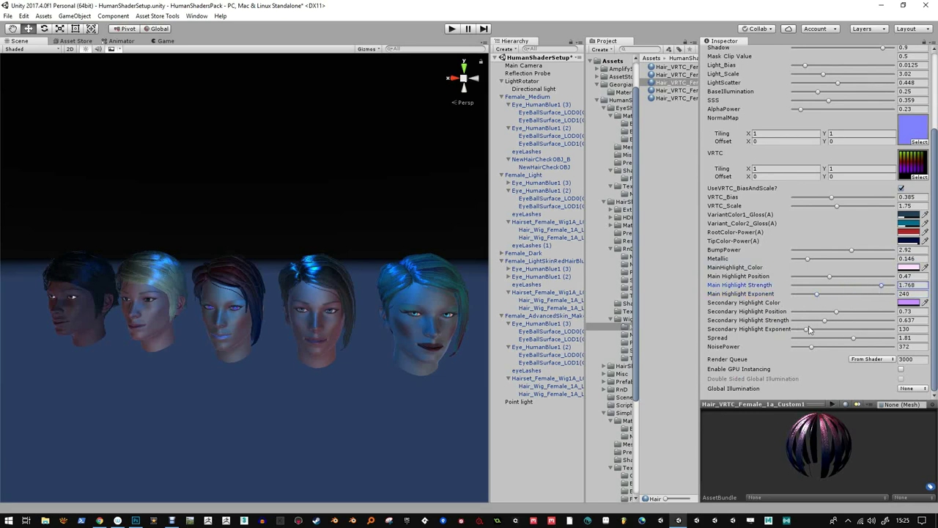
drag(807, 329, 887, 329)
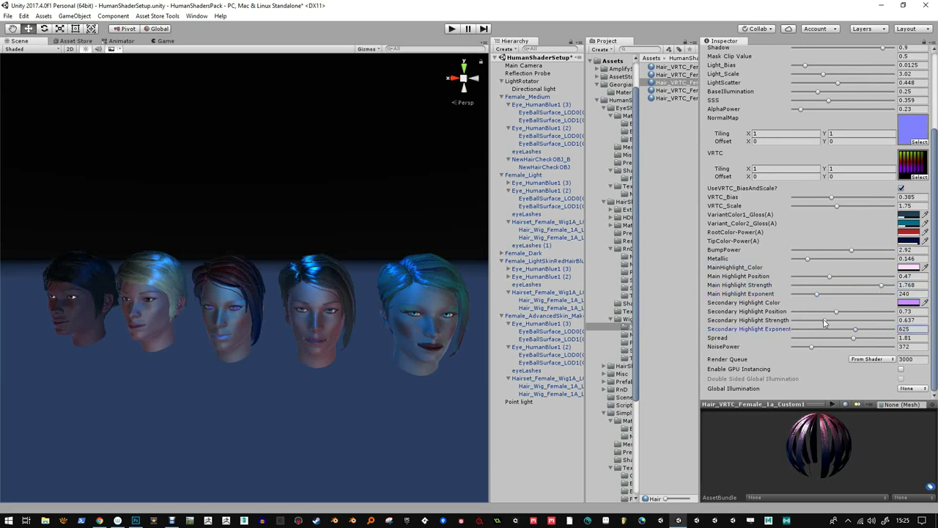
drag(823, 322, 883, 321)
drag(856, 329, 822, 347)
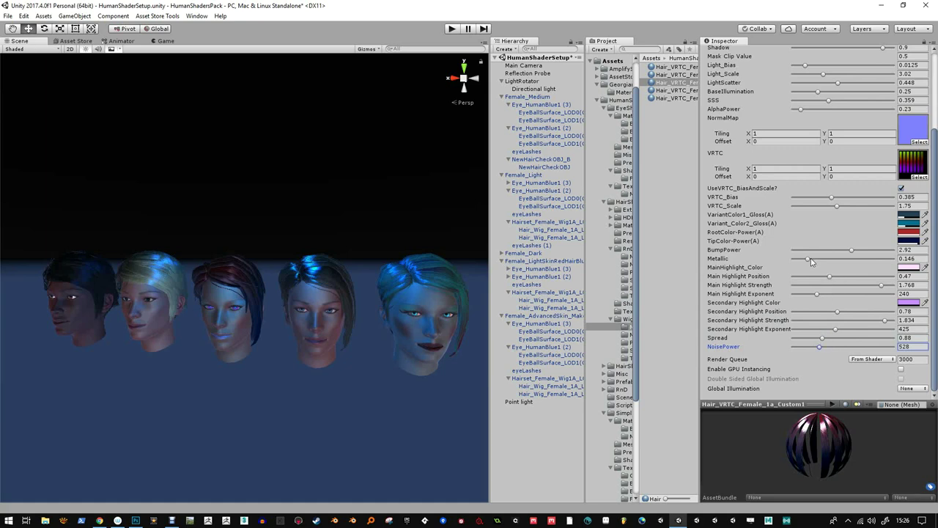
Set Metallic to 0.278, BumpPower to 3.2, VRTC_Scale to 1.32 and VRTC_Bias to 0.356, and toggle UseVRTC_BiasAndScale to compare
drag(808, 260, 859, 252)
mouse_move(838, 206)
mouse_down()
mouse_move(806, 209)
mouse_move(826, 210)
mouse_move(809, 201)
mouse_move(829, 200)
mouse_up()
click(902, 188)
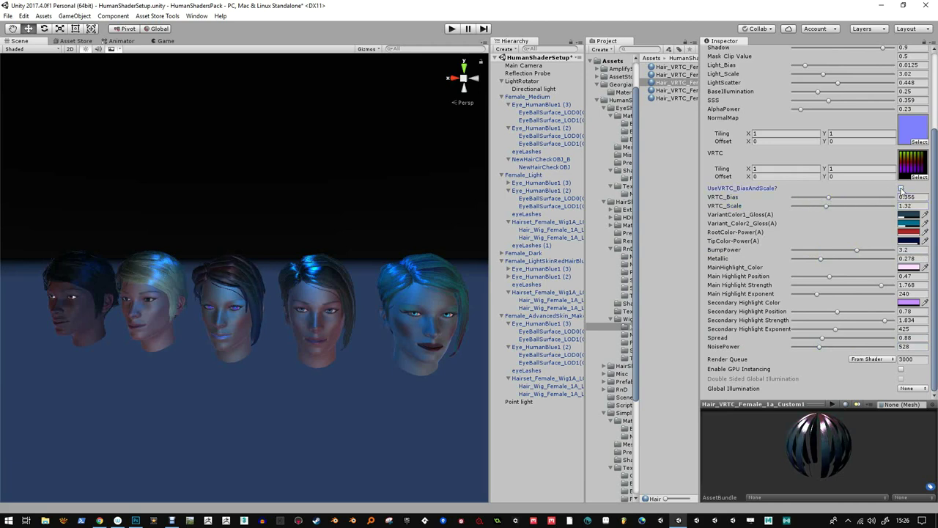
Set BumpPower to 3.05, Secondary Highlight Strength to 1.707, Secondary Highlight Position to 0.89 and Main Highlight Position to 0.84
alt+drag(345, 308, 274, 232)
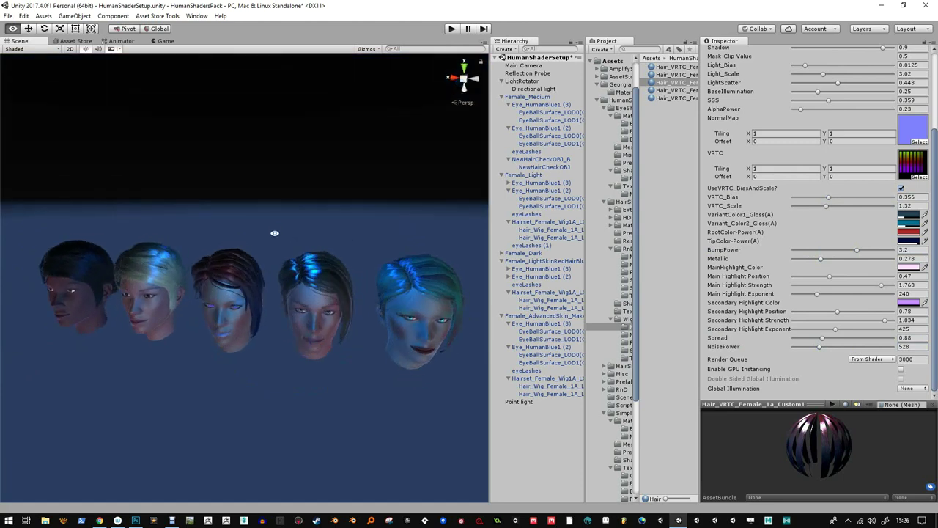
alt+right_drag(274, 232, 276, 440)
alt+middle_drag(295, 415, 308, 406)
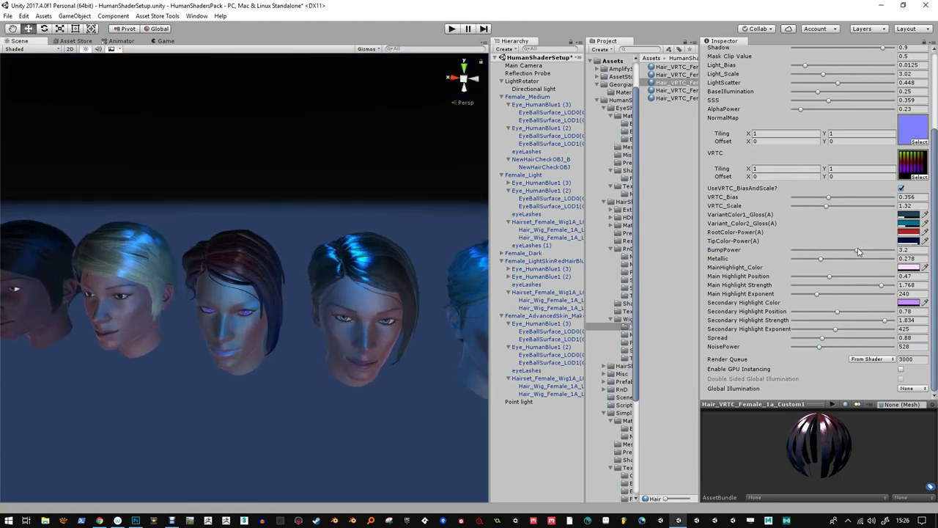
drag(859, 251, 855, 251)
drag(885, 321, 840, 313)
drag(830, 276, 839, 277)
Inspect the hair highlights from other angles and widen the Inspector to give the material properties more room
alt+drag(300, 276, 276, 287)
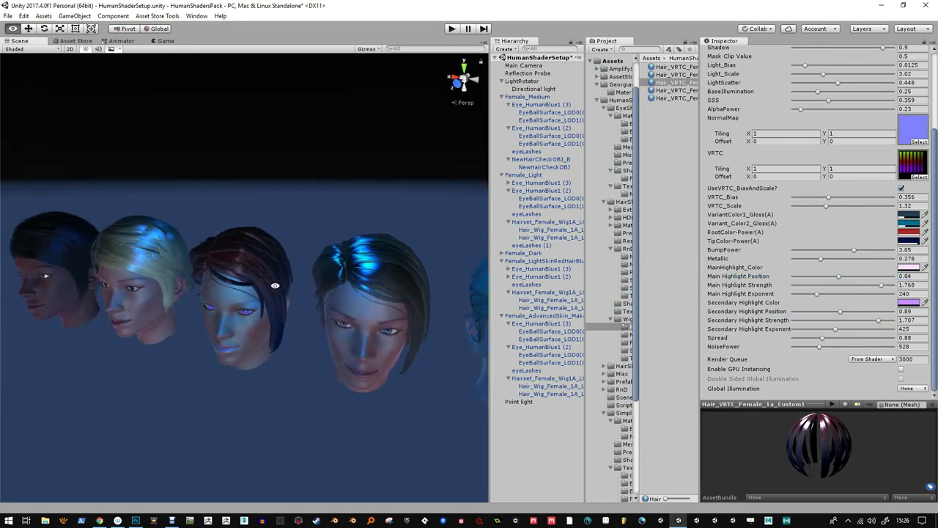
alt+right_drag(276, 287, 278, 259)
alt+drag(281, 261, 309, 286)
scroll(755, 192, up, 3)
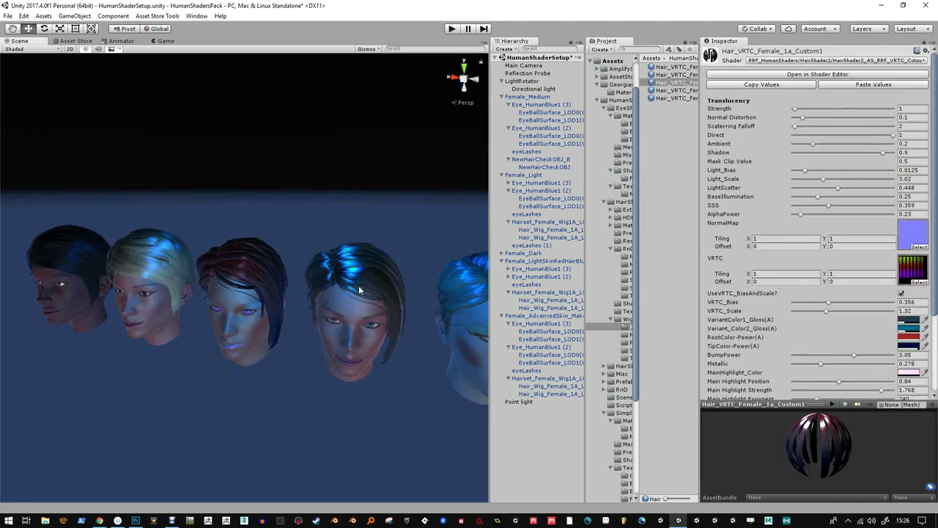
drag(700, 225, 662, 222)
Check the fourth head's hair material, and reopen the third head's Hair_VRTC_Female_1a_Custom1 material for comparison
alt+drag(306, 272, 242, 282)
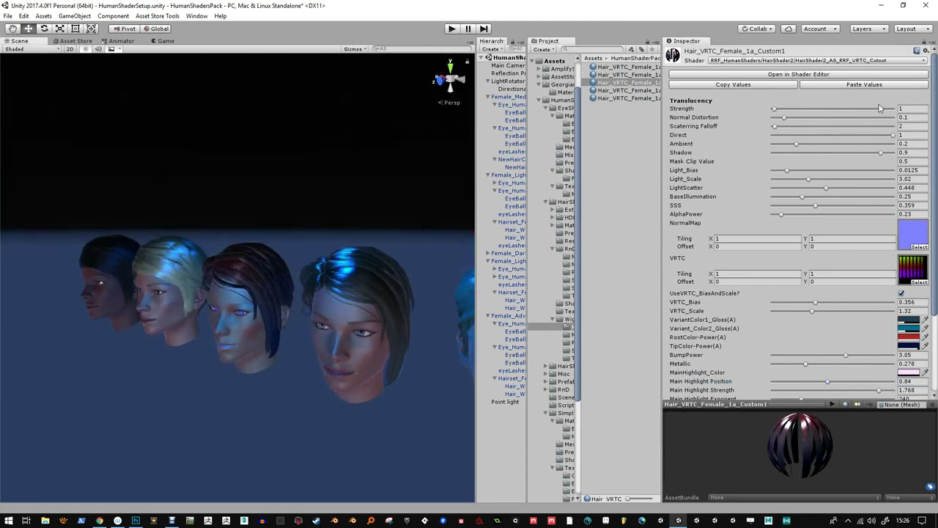
click(388, 284)
click(855, 266)
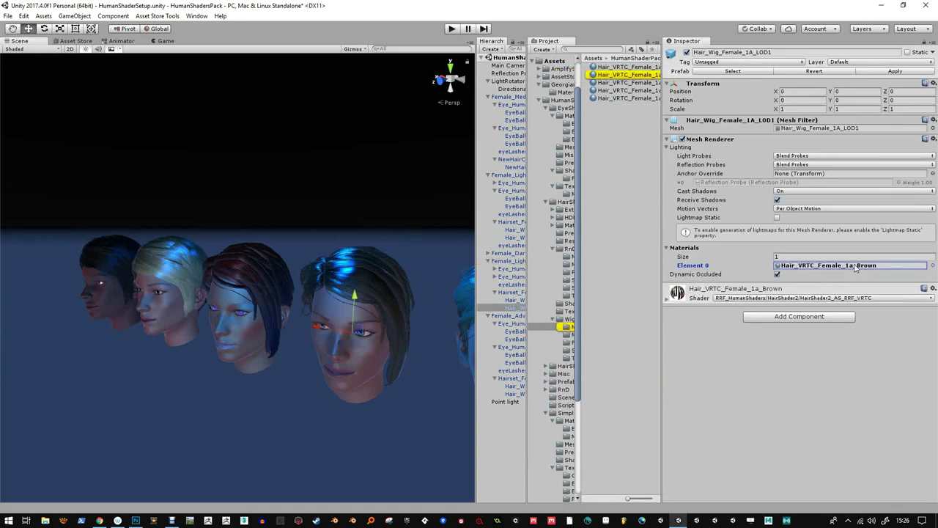
click(246, 275)
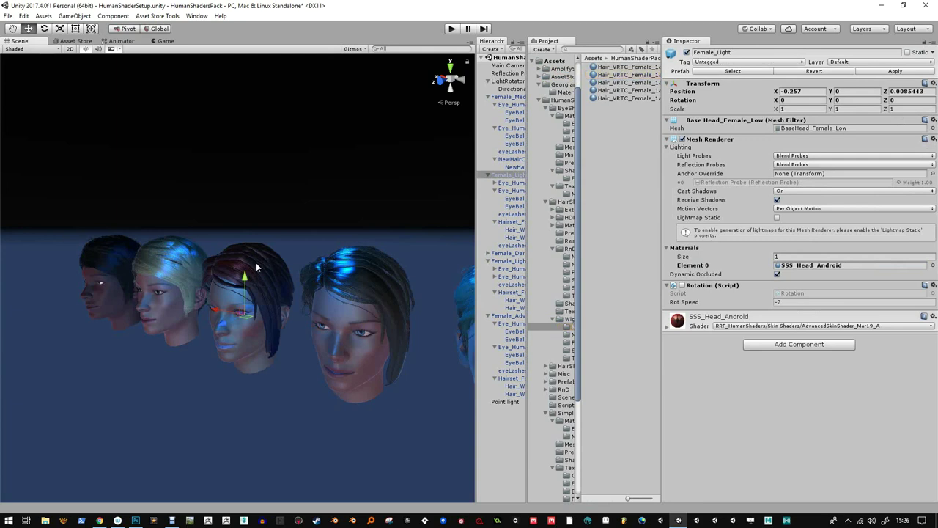
click(257, 261)
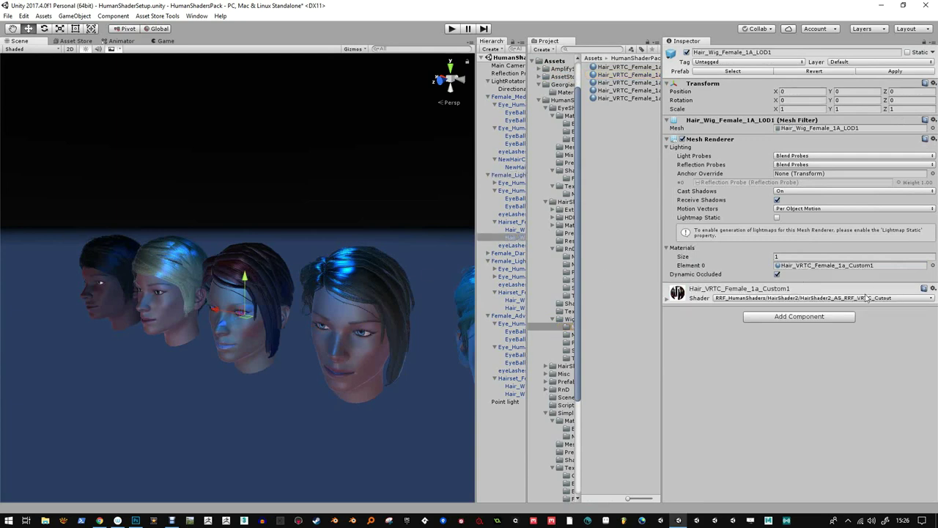
click(859, 266)
click(627, 82)
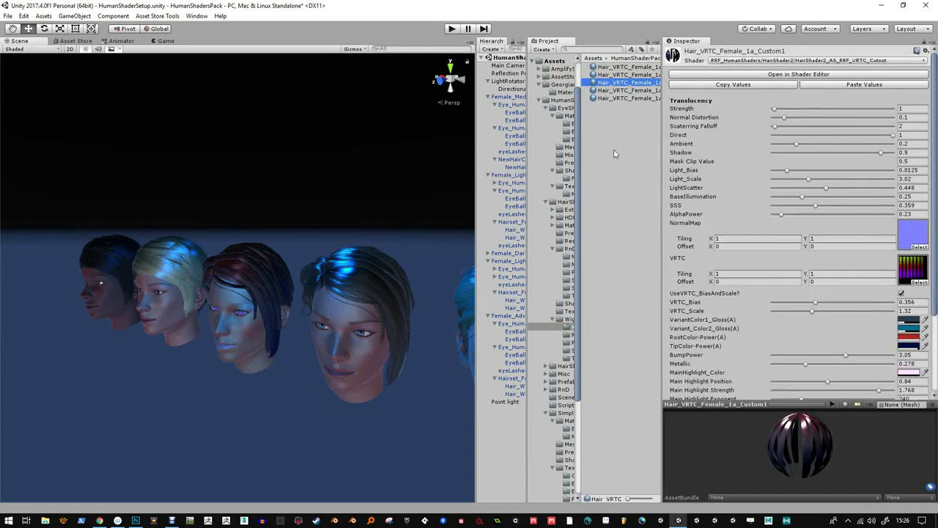
Try the HairShader2_AS_RRF_VRTC shader from RRF_HumanShaders/HairShader2 on the Hair_VRTC_Female_1a_Custom1 material
alt+drag(308, 265, 306, 252)
alt+right_drag(304, 241, 285, 364)
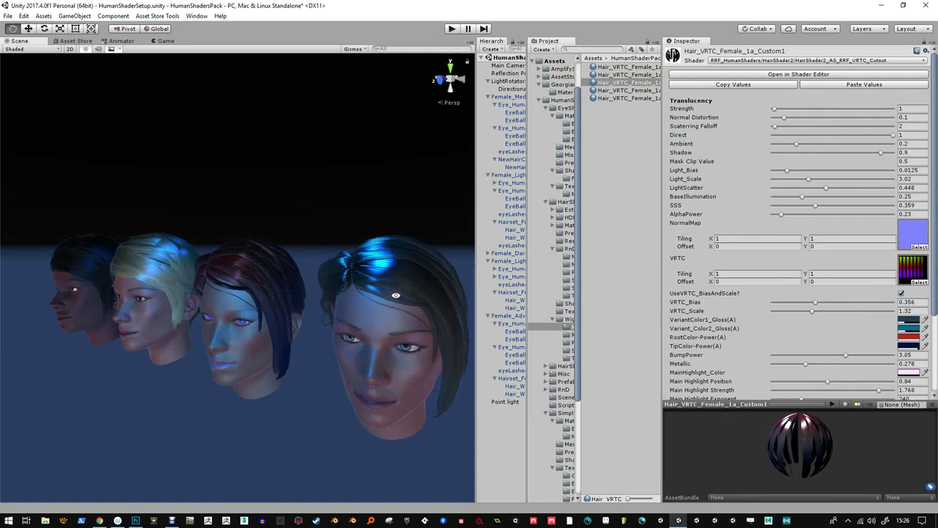
alt+drag(396, 294, 366, 293)
alt+right_drag(366, 293, 382, 323)
alt+drag(355, 318, 345, 345)
alt+right_drag(345, 345, 370, 286)
click(850, 62)
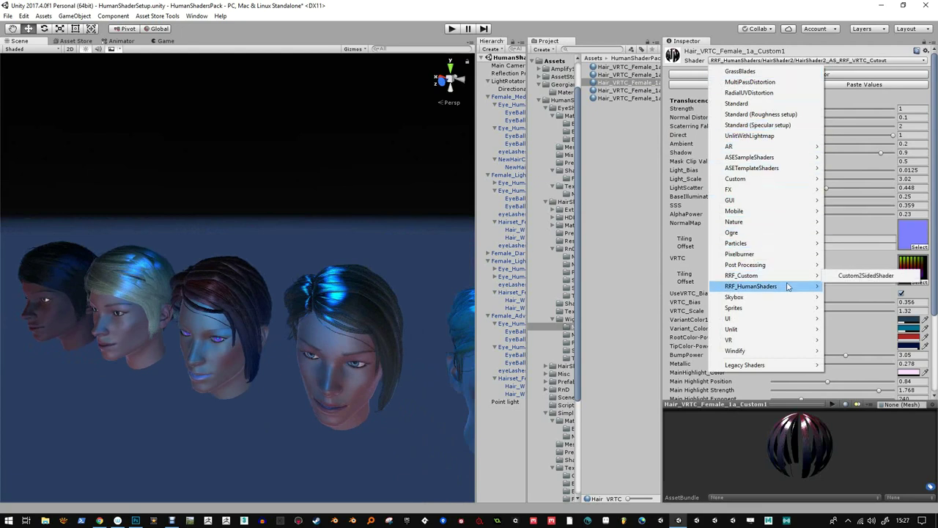
mouse_move(788, 286)
mouse_move(855, 310)
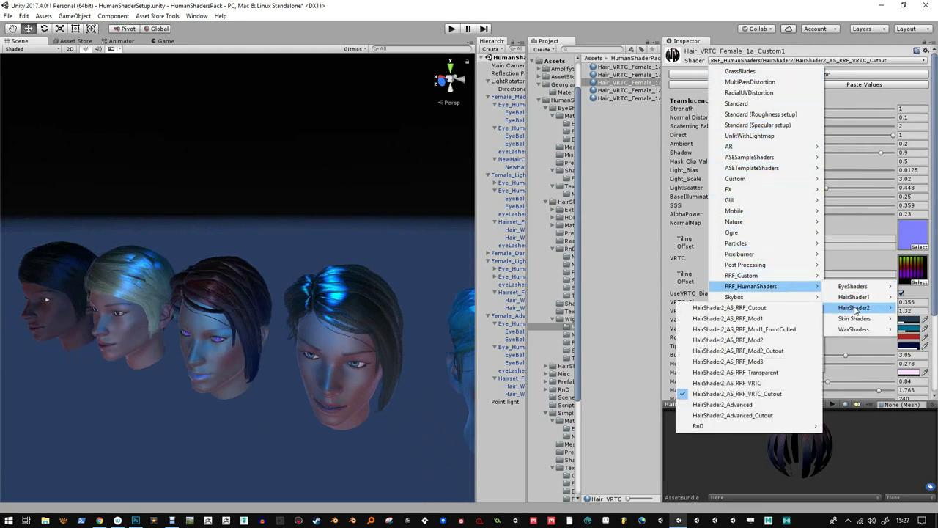
click(755, 383)
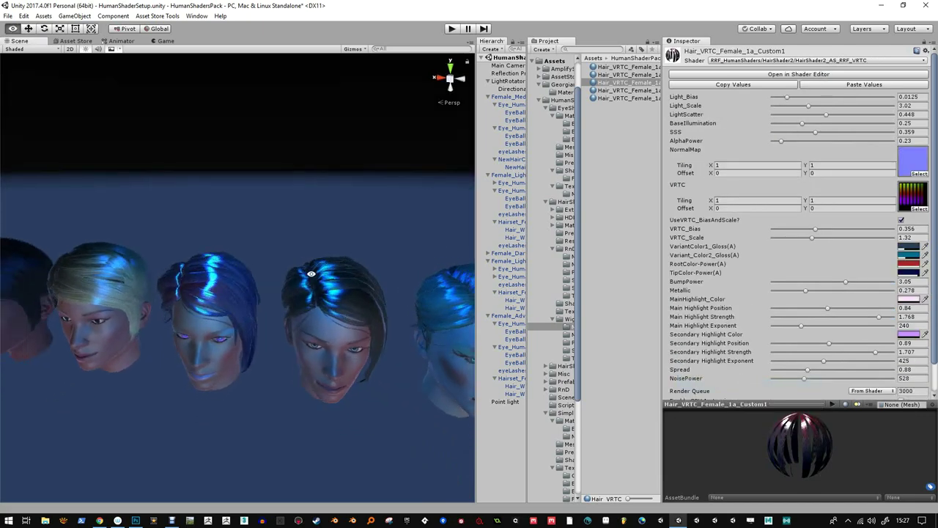
Examine the third head's hair up close and set Main Highlight Strength to 1.459 and Main Highlight Position to 0.53
alt+right_drag(257, 226, 293, 335)
alt+drag(293, 335, 417, 307)
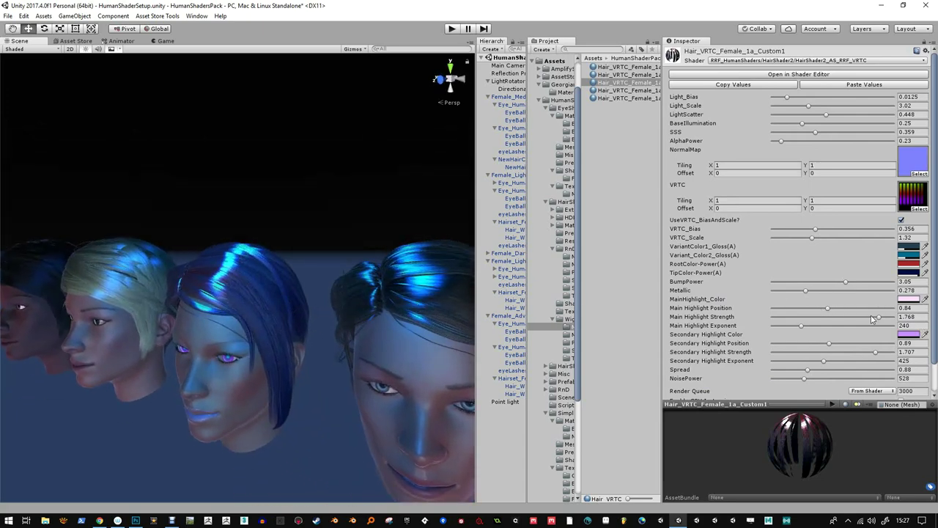
drag(879, 317, 819, 311)
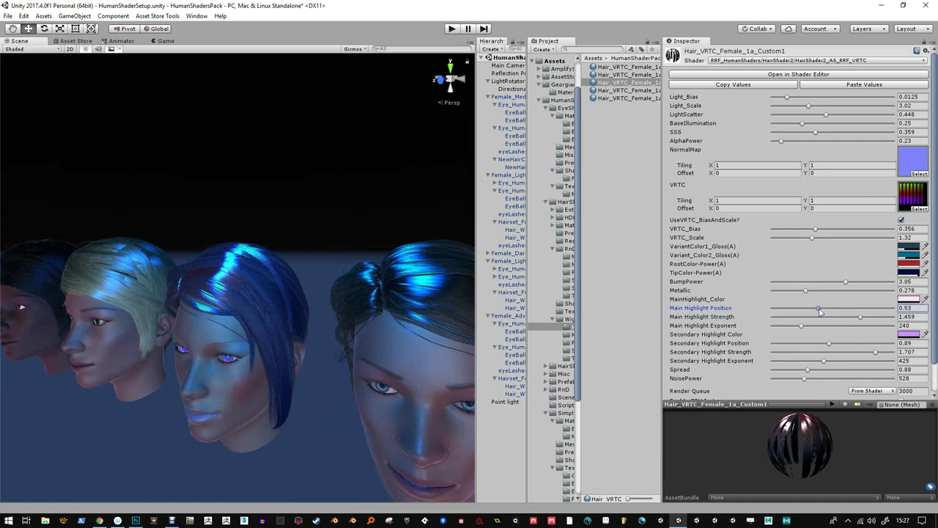
Undo the last main highlight changes and the shader switch on the hair material
key(ctrl+z)
key(ctrl+z)
key(ctrl+z)
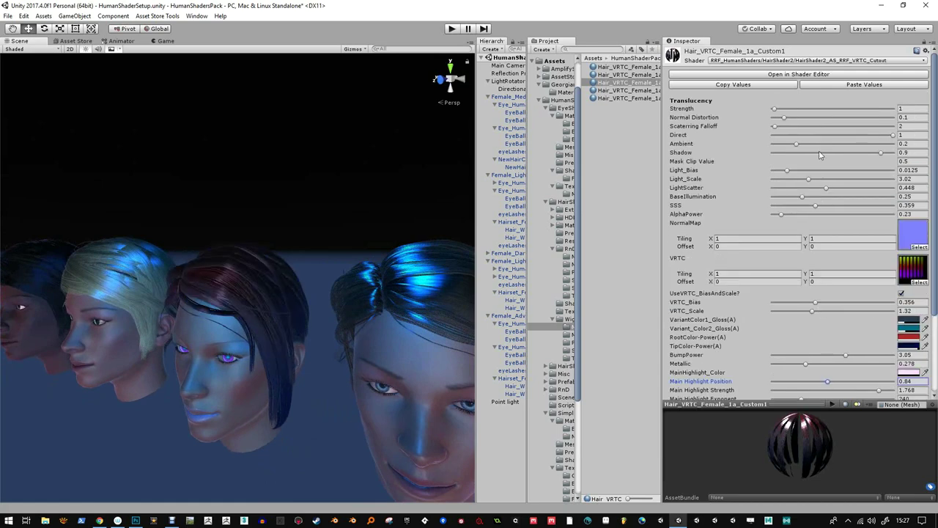
Locate the material assigned to the third head's hair mesh and open its HairShader2_AS_RRF_VRTC_Cutout shader for editing
click(256, 278)
click(256, 278)
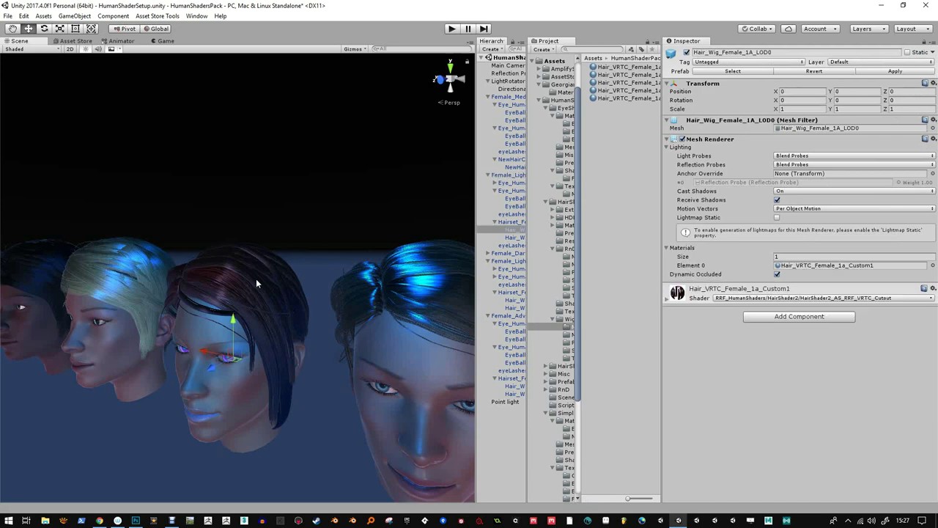
click(256, 278)
click(273, 306)
click(854, 265)
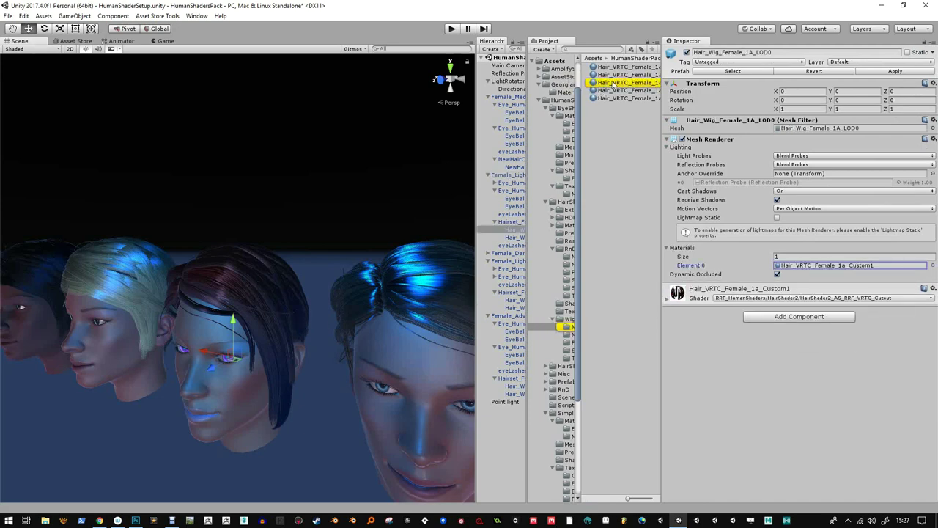
click(612, 84)
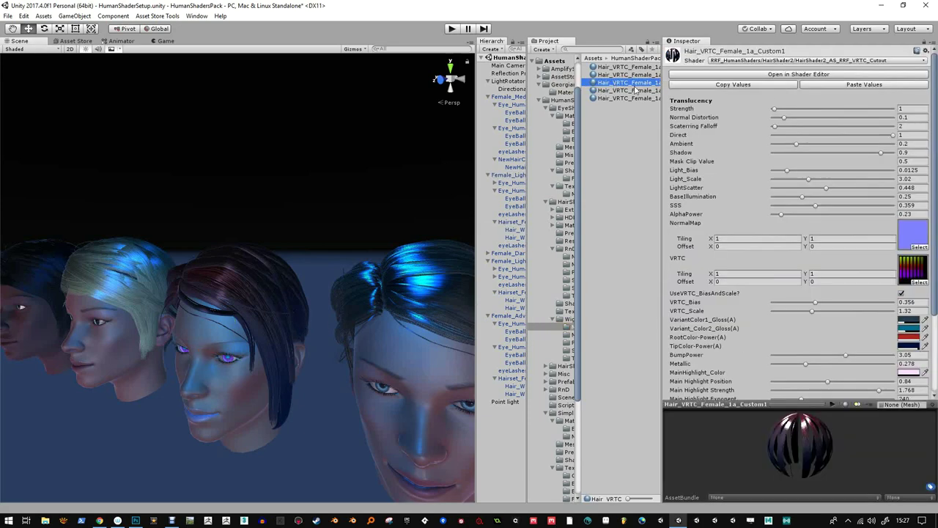
click(814, 75)
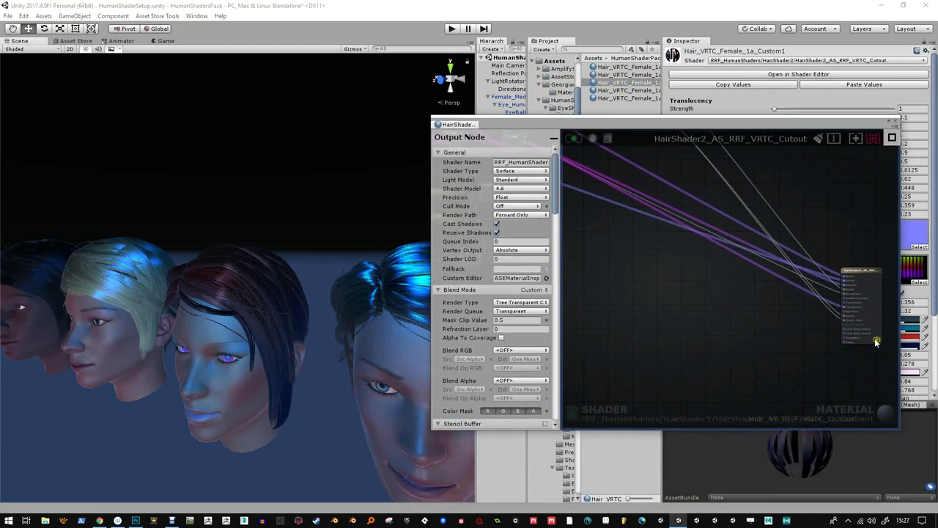
Try the Opaque render type in the hair shader's output node
click(529, 311)
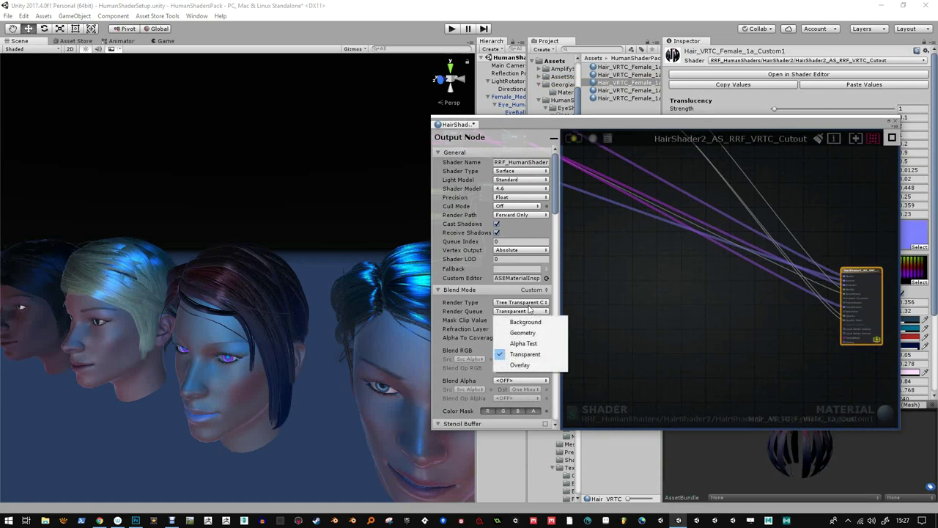
click(529, 302)
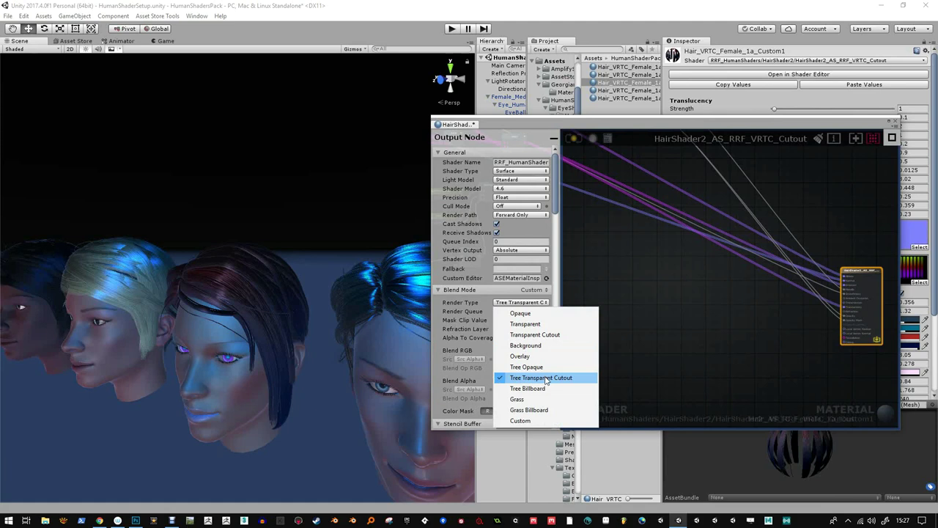
click(522, 313)
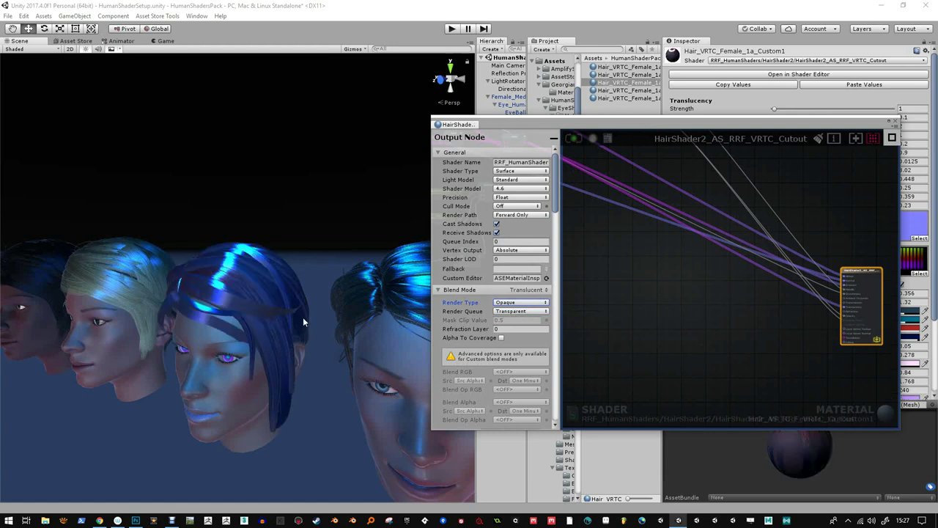
Try the Transparent Cutout render type in the hair shader and inspect the third head's hair
click(508, 312)
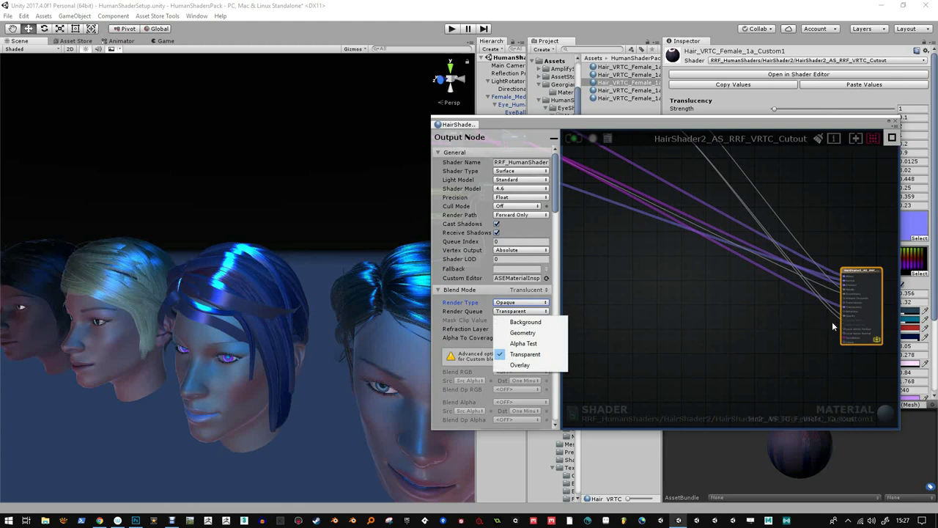
click(528, 303)
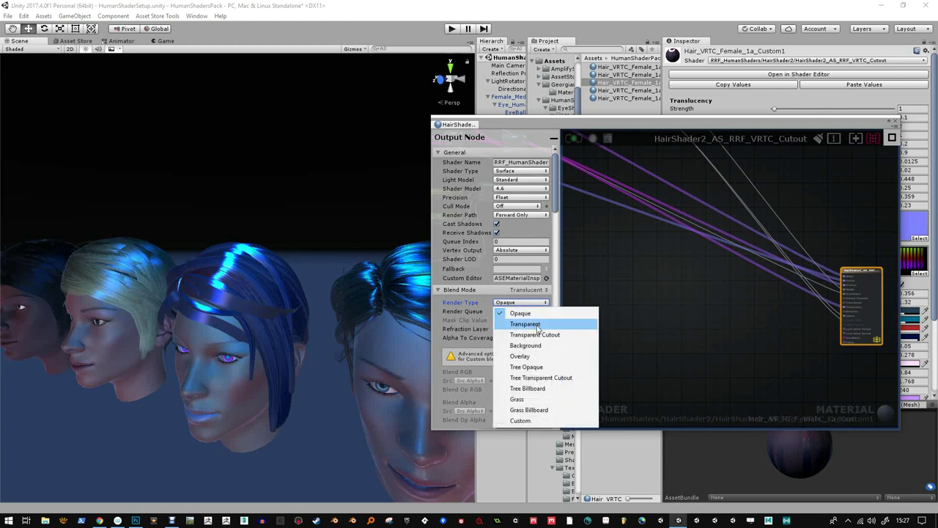
click(541, 334)
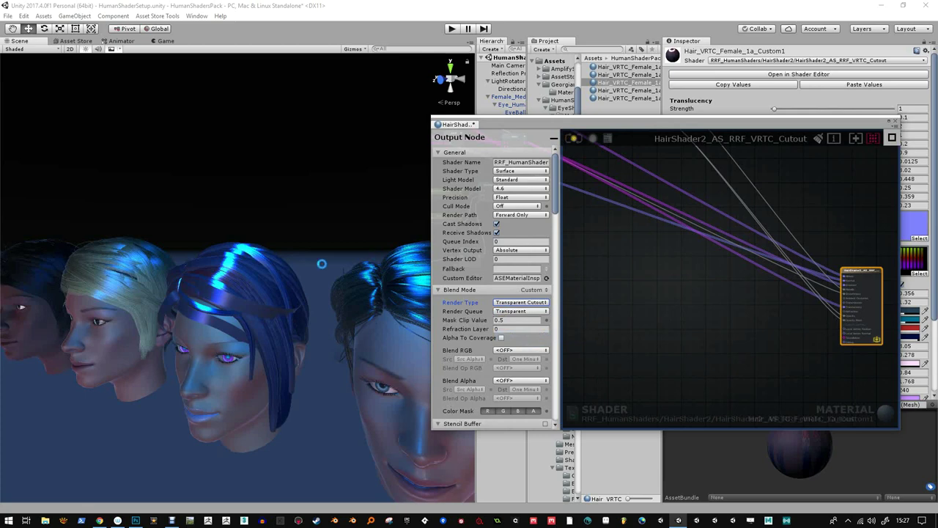
alt+drag(321, 264, 253, 273)
Change the hair shader's Render Type to Tree Transparent Cutout and enable Alpha To Coverage
click(542, 302)
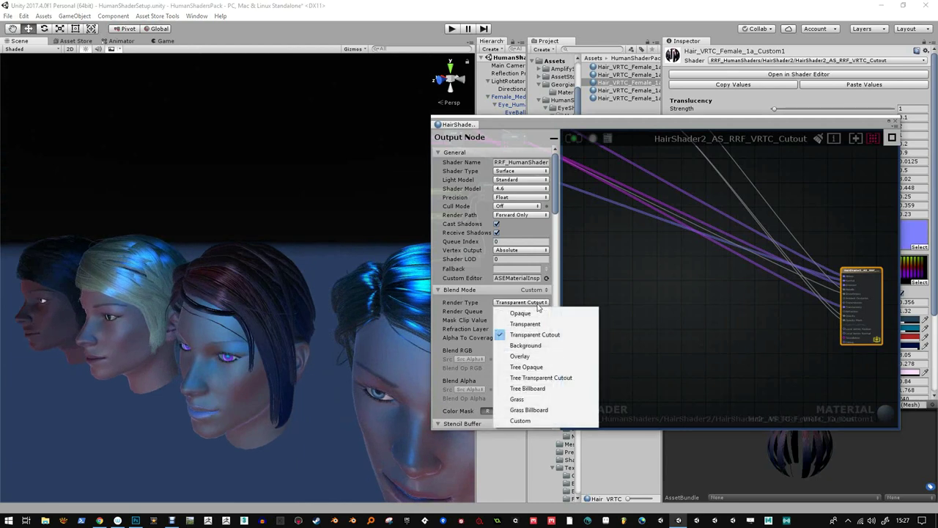
click(557, 379)
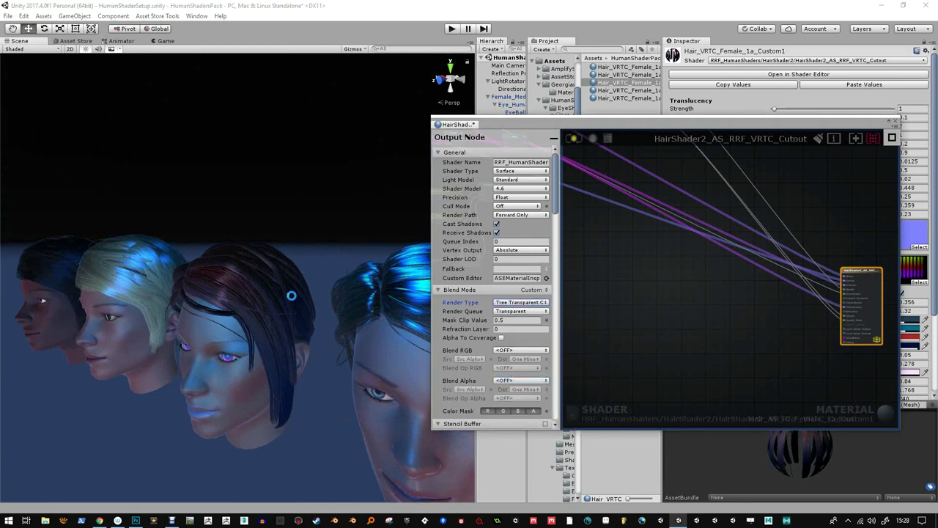
alt+drag(274, 303, 295, 278)
click(502, 339)
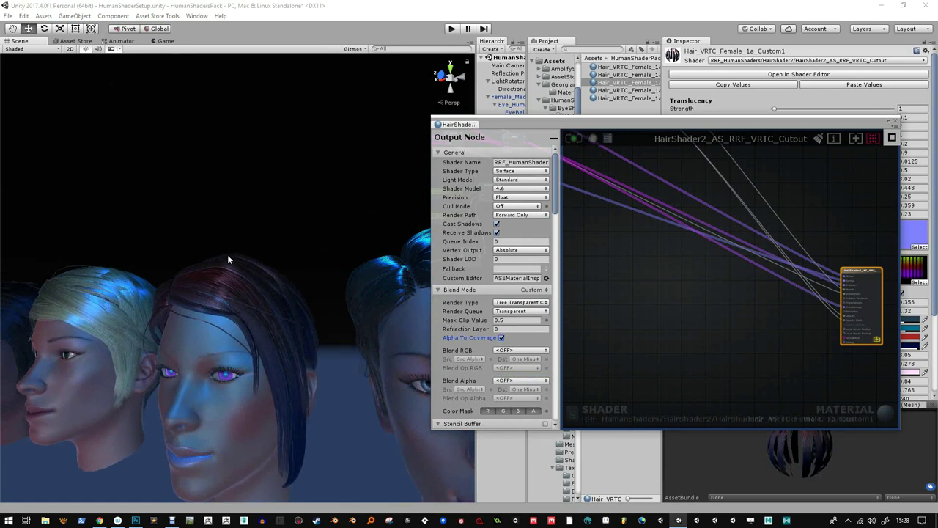
Try the Opaque render type together with Alpha To Coverage, updating the shader to judge the hair
click(537, 302)
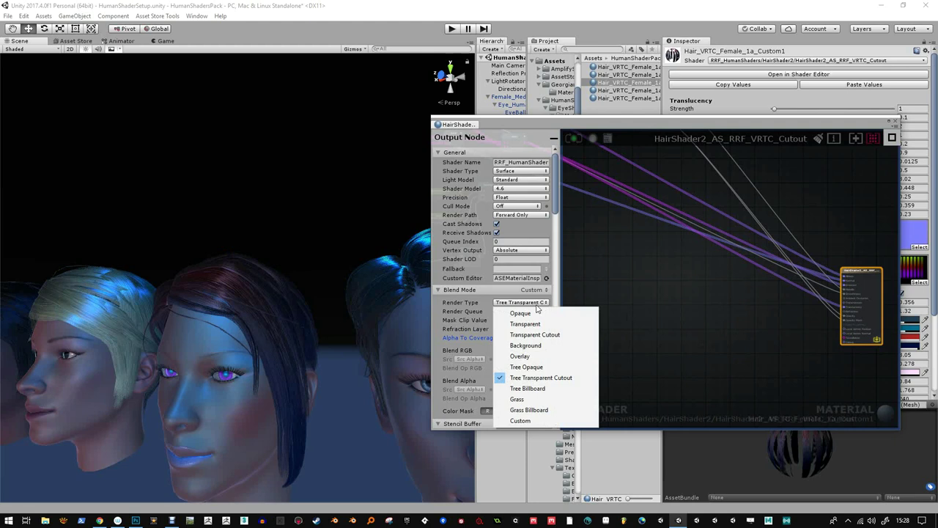
click(538, 313)
click(539, 312)
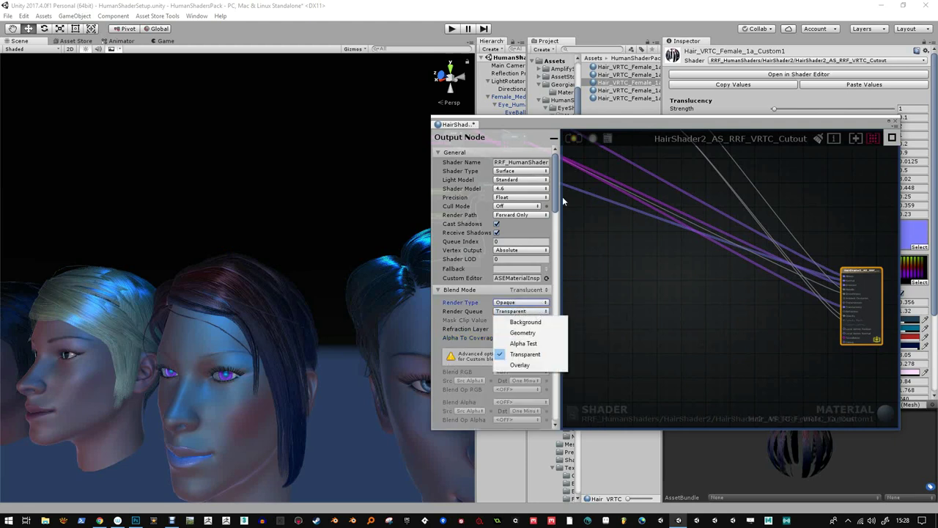
click(576, 137)
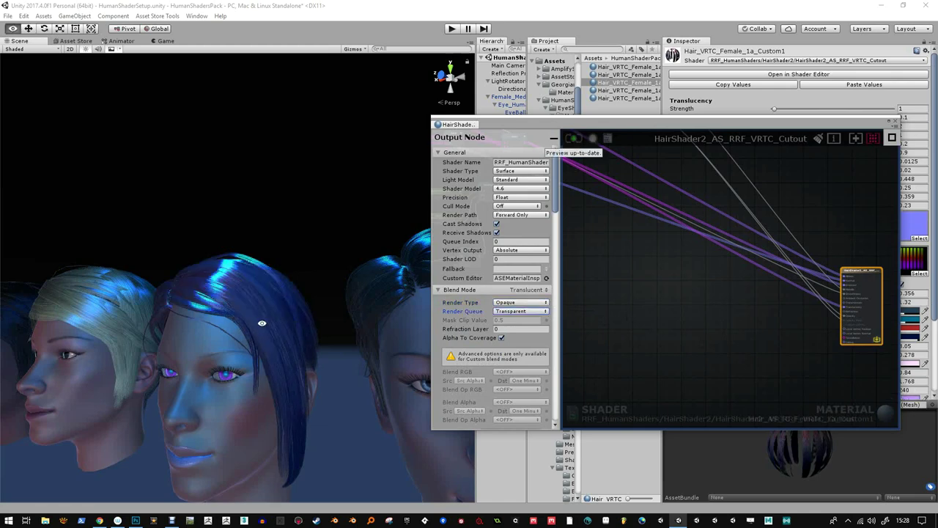
alt+drag(262, 323, 220, 301)
Disable and re-enable Alpha To Coverage to compare its effect on the third head's hair
click(501, 338)
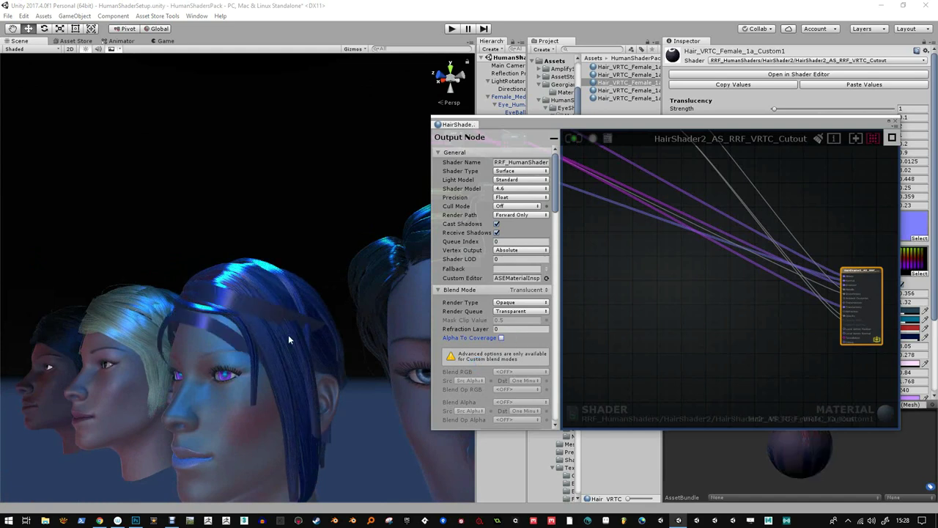
click(501, 338)
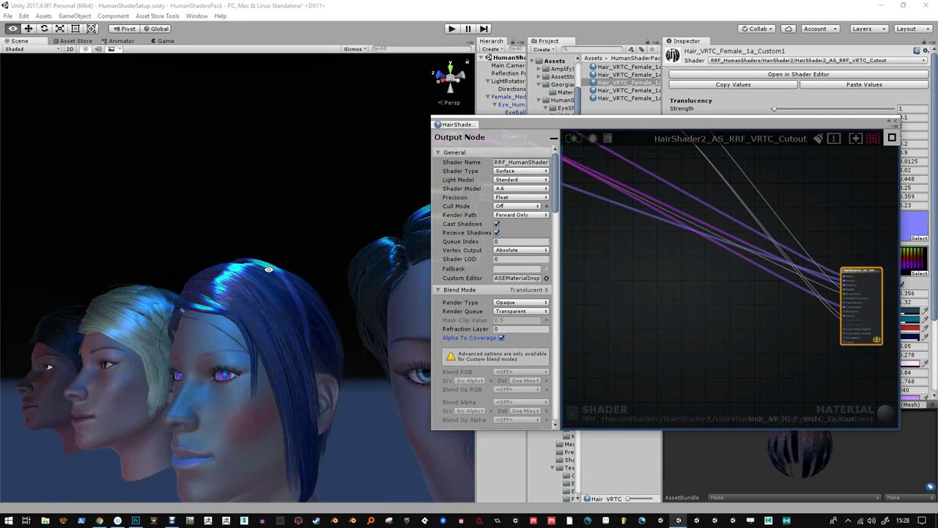
mouse_move(269, 268)
alt+mouse_down()
mouse_move(348, 338)
mouse_move(414, 330)
alt+mouse_up()
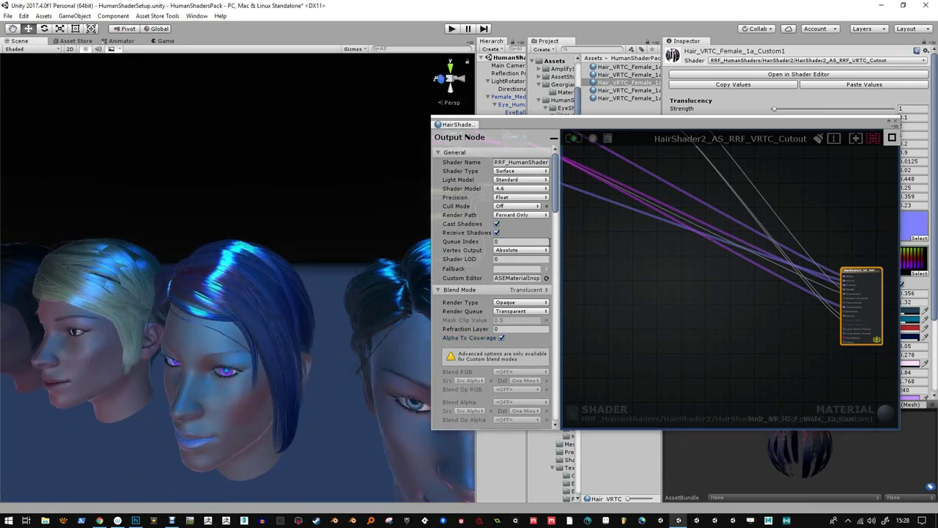
alt+drag(333, 299, 282, 308)
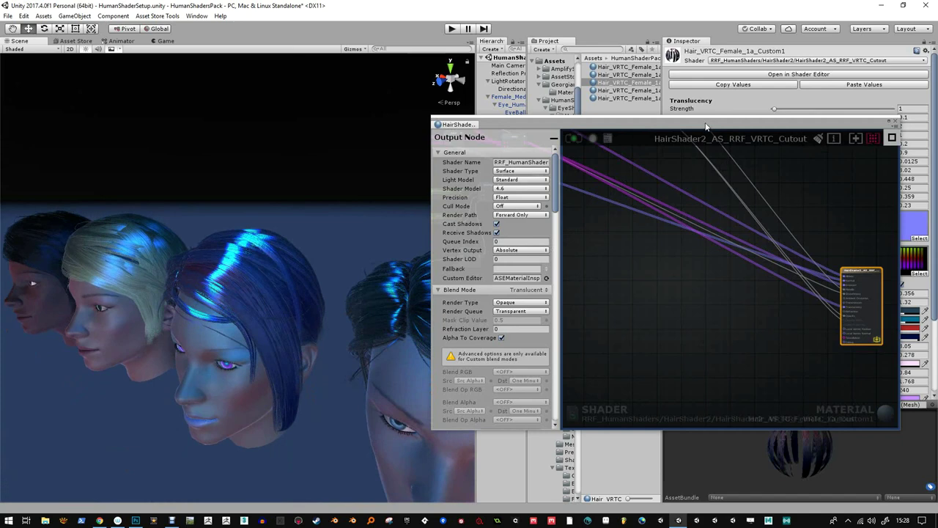
Move the shader editor window and widen the project's asset list so the full material names fit
drag(705, 127, 678, 209)
drag(662, 167, 719, 166)
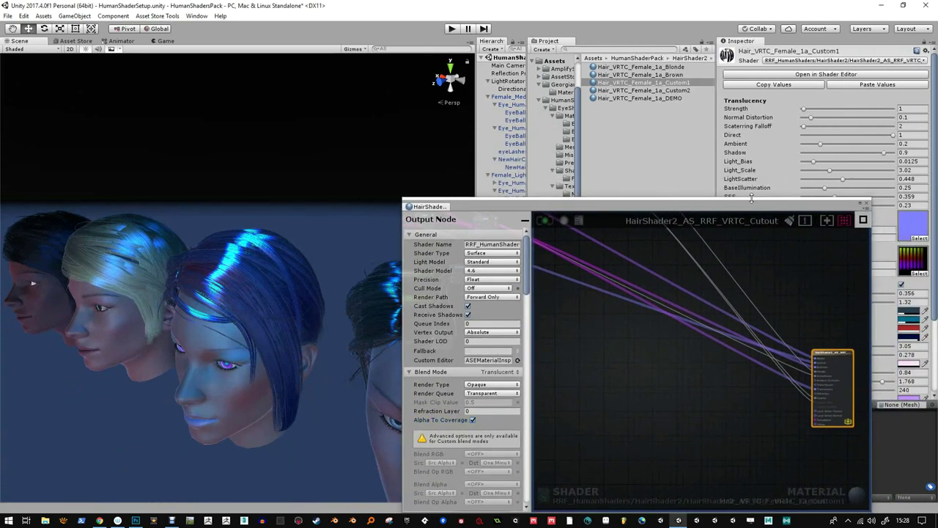
drag(751, 208, 775, 157)
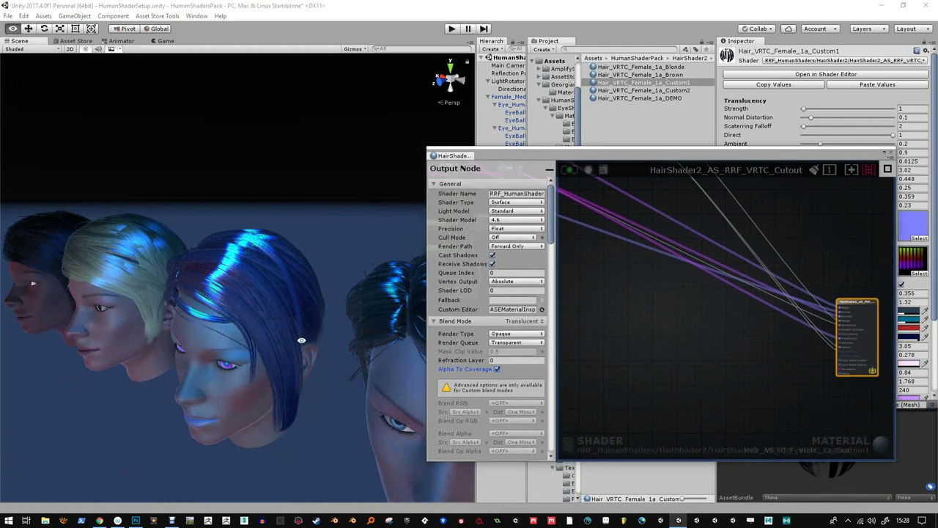
Try the Transparent Cutout render type with Alpha To Coverage enabled and inspect the hair from several angles
alt+drag(301, 339, 299, 297)
alt+right_drag(299, 297, 315, 345)
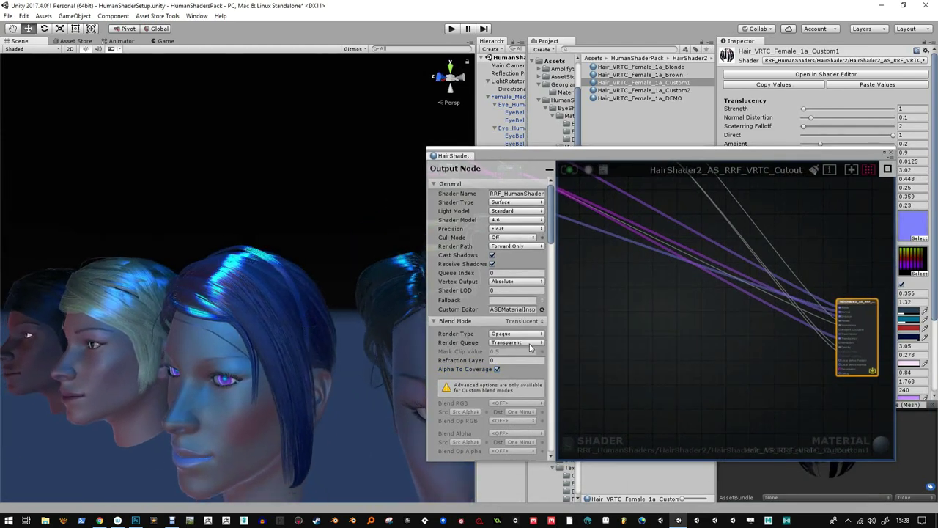
click(533, 336)
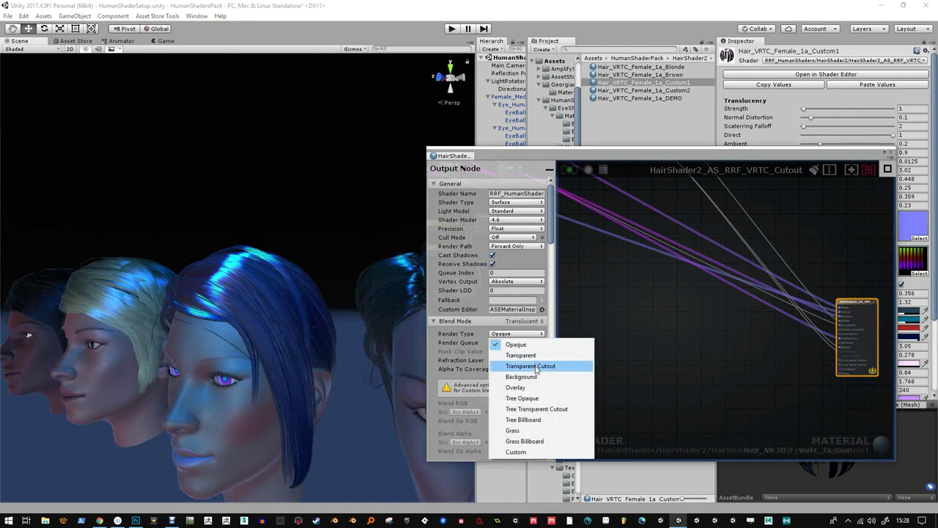
click(538, 367)
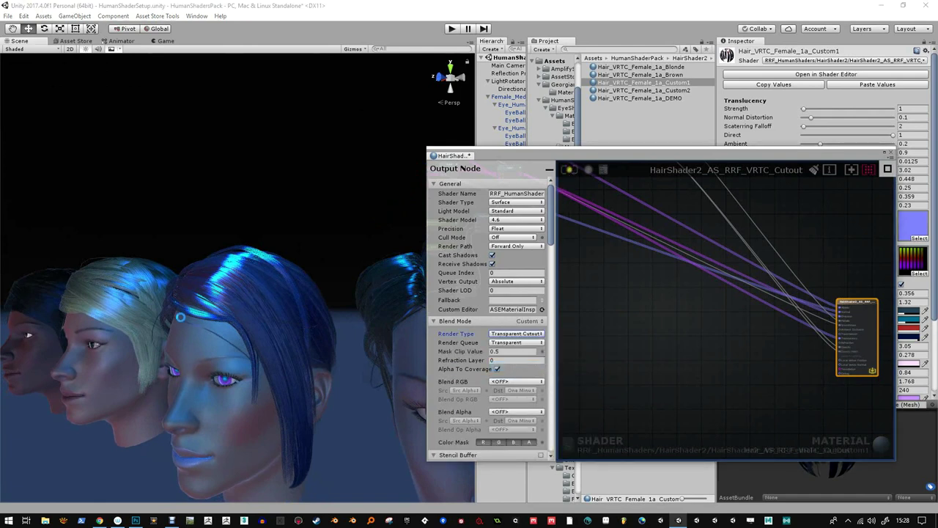
alt+drag(177, 319, 324, 327)
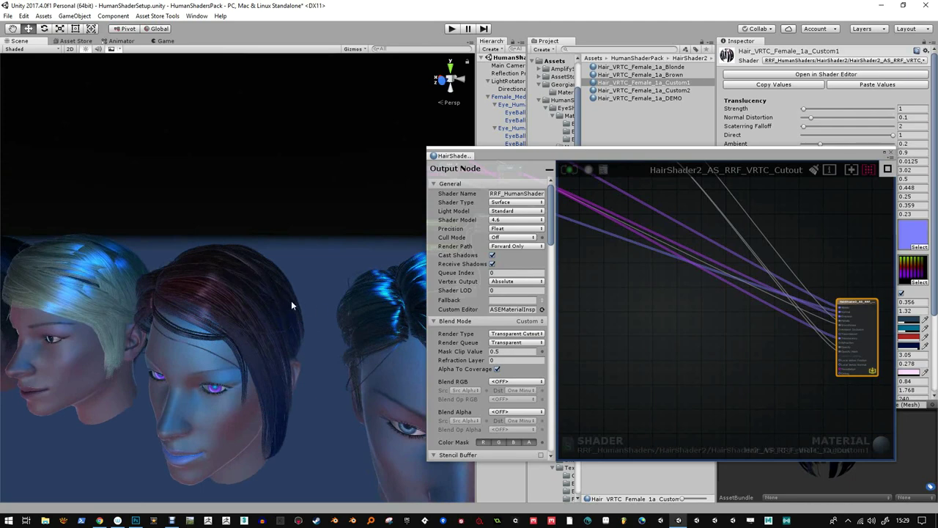
alt+drag(216, 300, 310, 218)
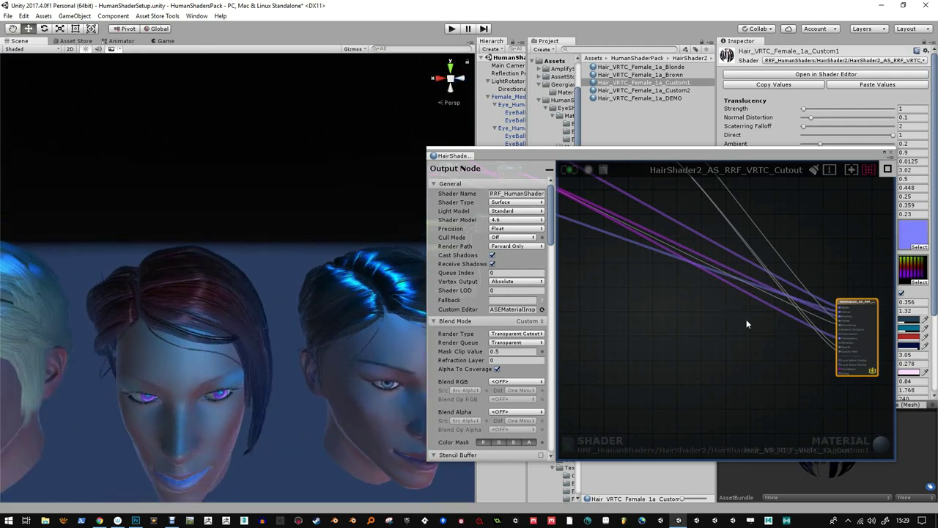
Check the output node's connections, then set Render Type to Opaque and update the hair shader
scroll(812, 335, up, 2)
right_drag(811, 334, 714, 337)
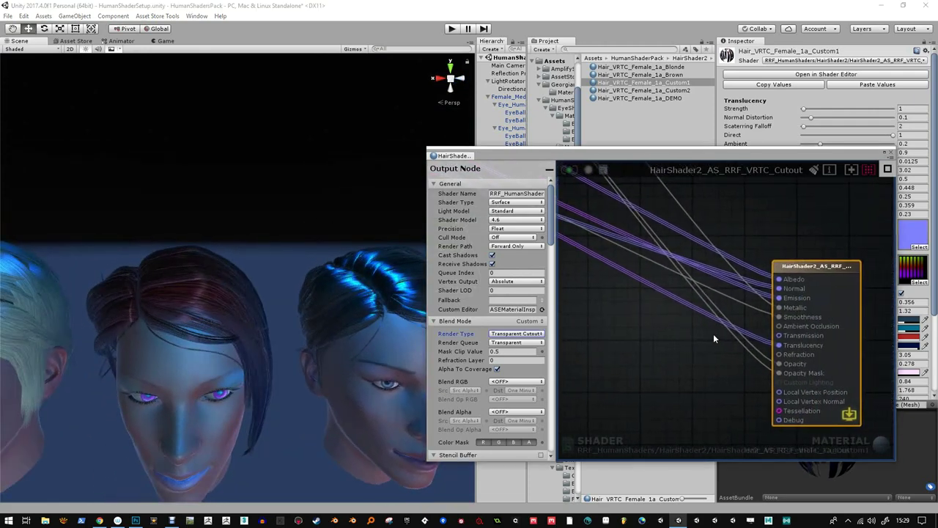
scroll(714, 333, down, 3)
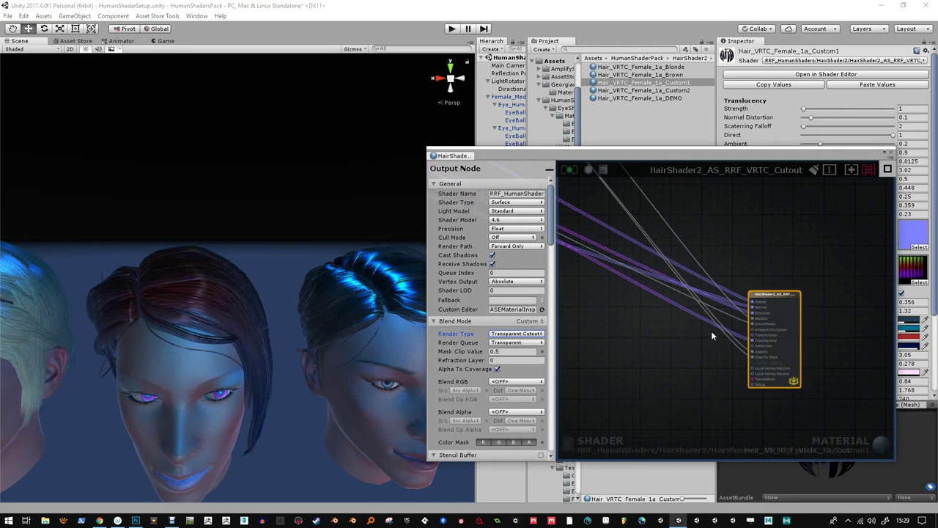
right_drag(680, 320, 695, 319)
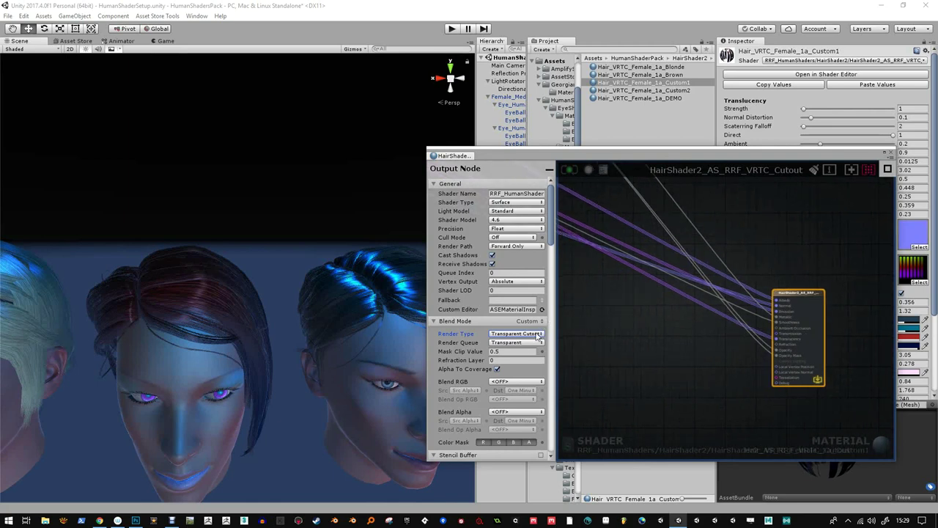
click(537, 334)
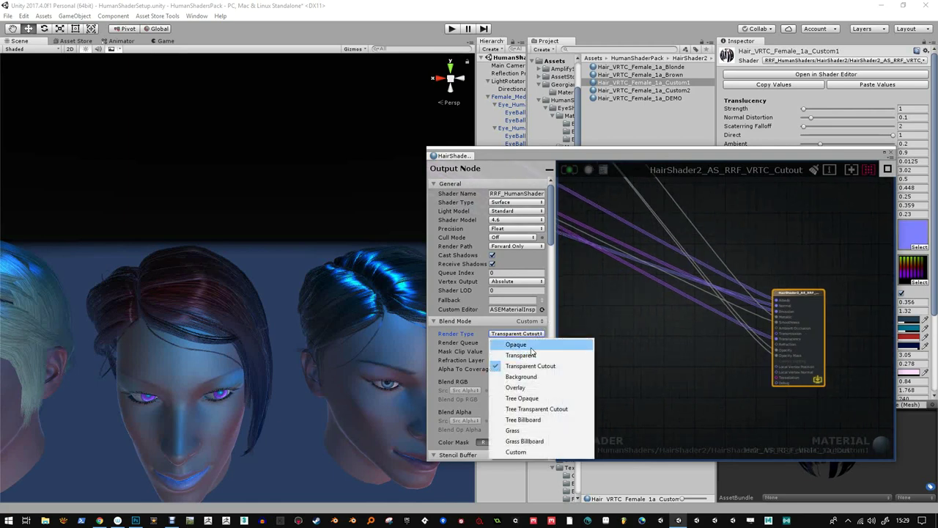
click(562, 344)
click(569, 170)
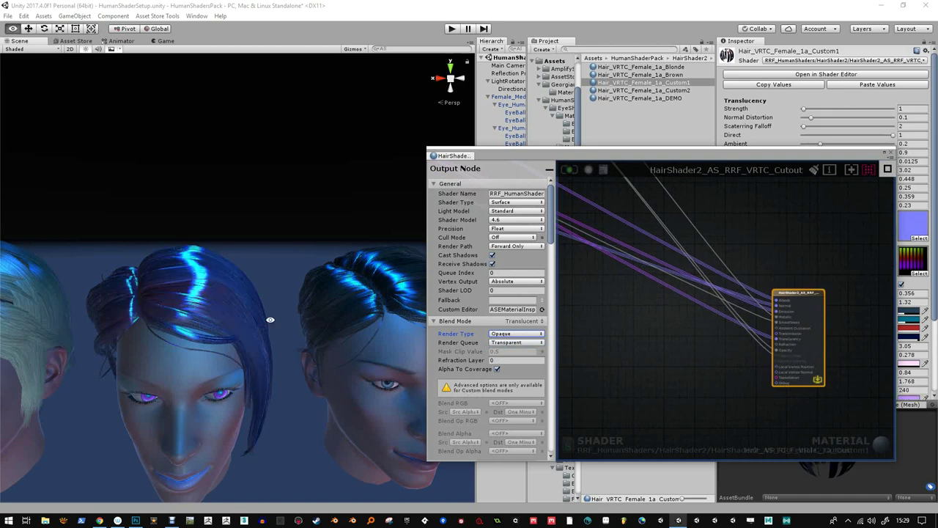
alt+drag(271, 319, 228, 301)
alt+right_drag(228, 302, 243, 325)
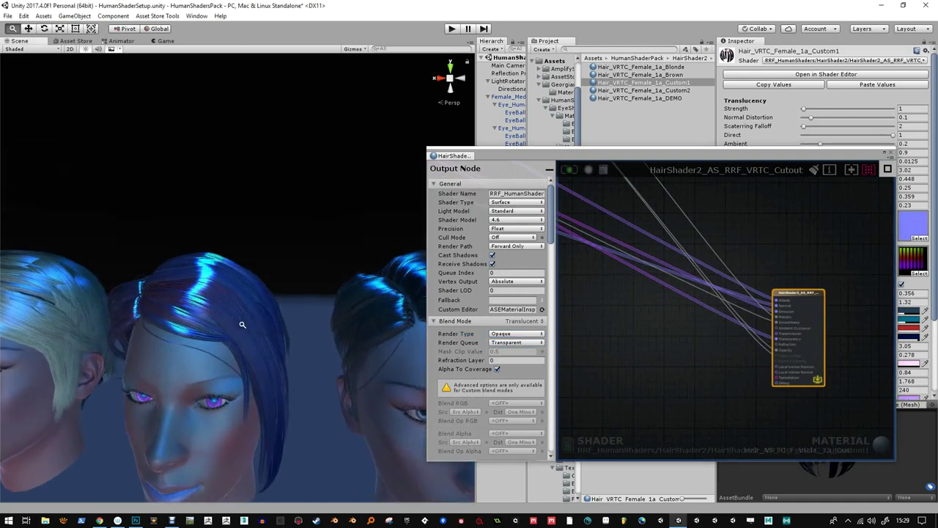
Disable Alpha To Coverage, switch Render Type to Transparent Cutout and set the Mask Clip Value to 0.38
click(498, 368)
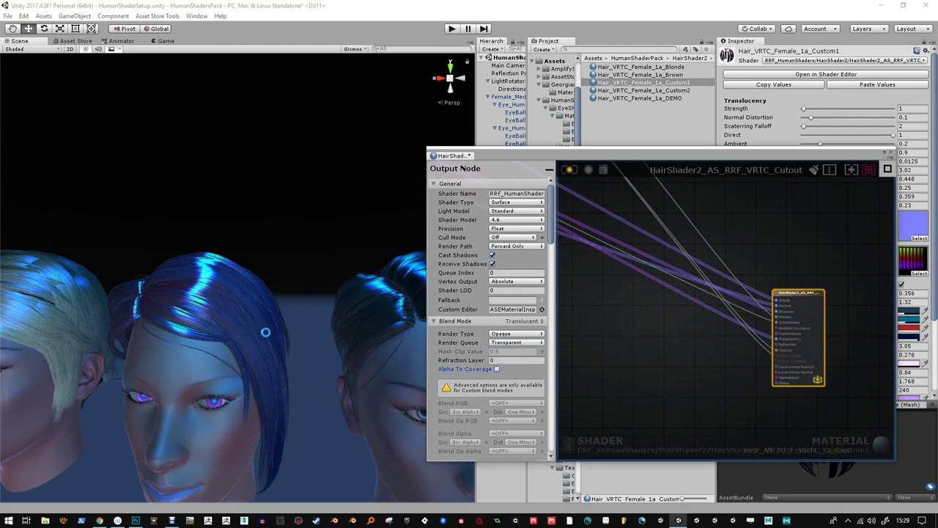
click(511, 336)
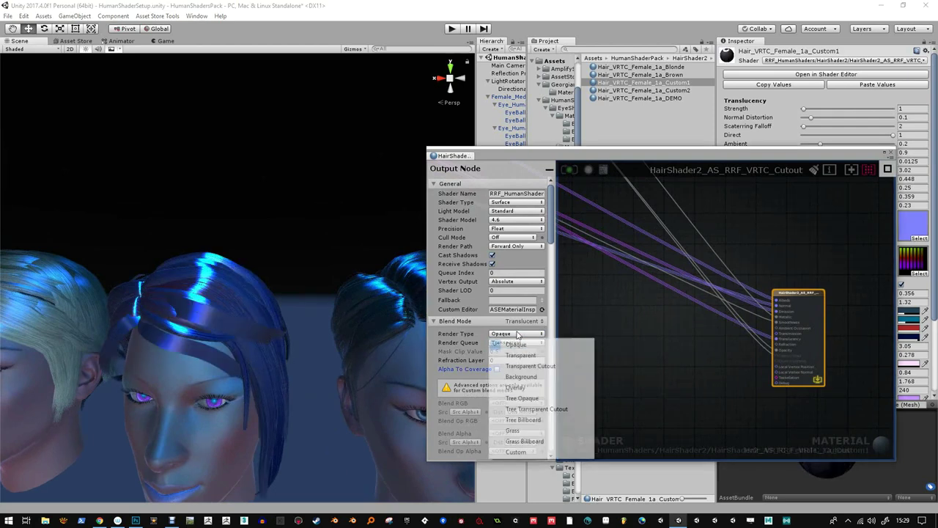
click(527, 366)
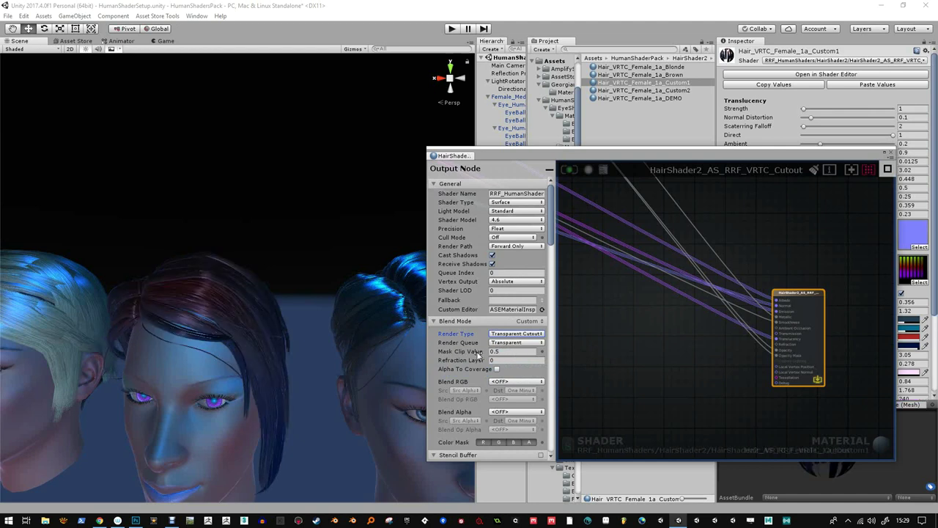
mouse_move(476, 353)
mouse_down()
mouse_move(456, 355)
mouse_move(475, 353)
mouse_up()
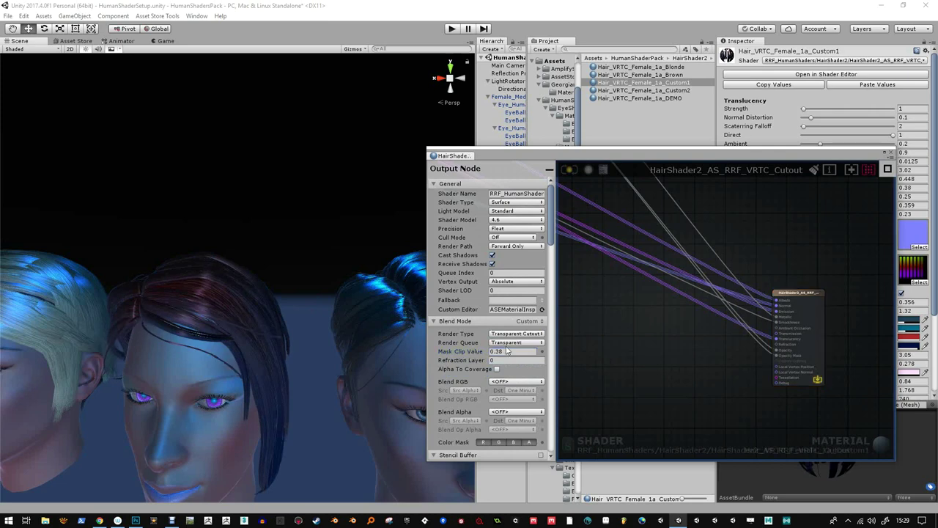
click(525, 334)
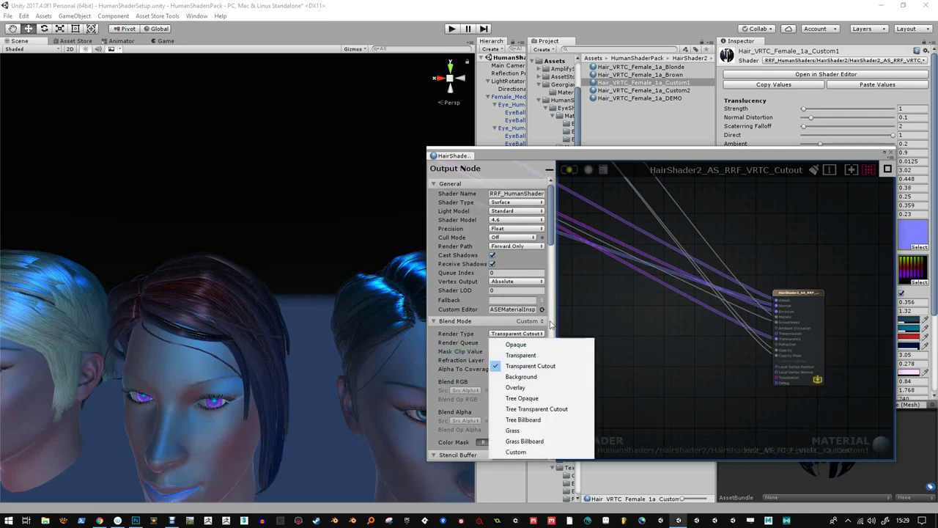
click(551, 325)
Set the hair shader's Render Queue to Geometry and enable Alpha To Coverage
drag(551, 291, 549, 237)
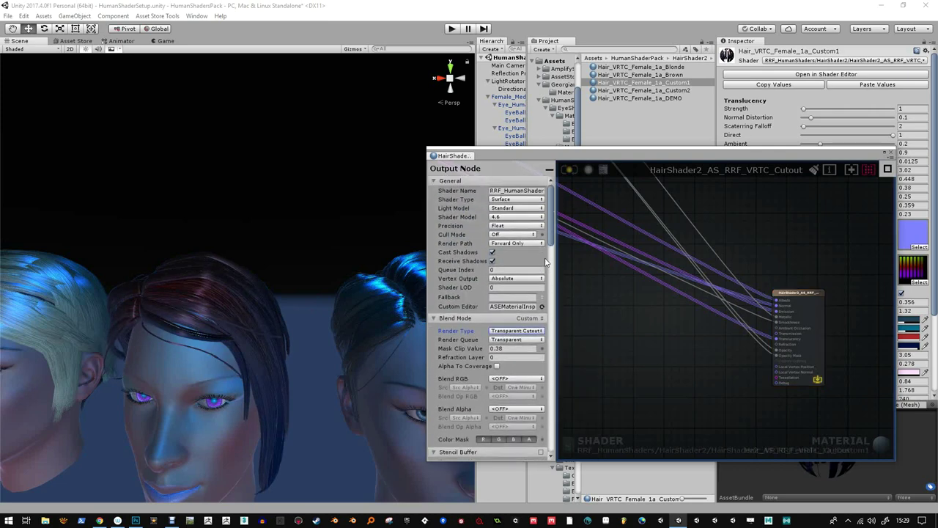
click(516, 340)
click(518, 361)
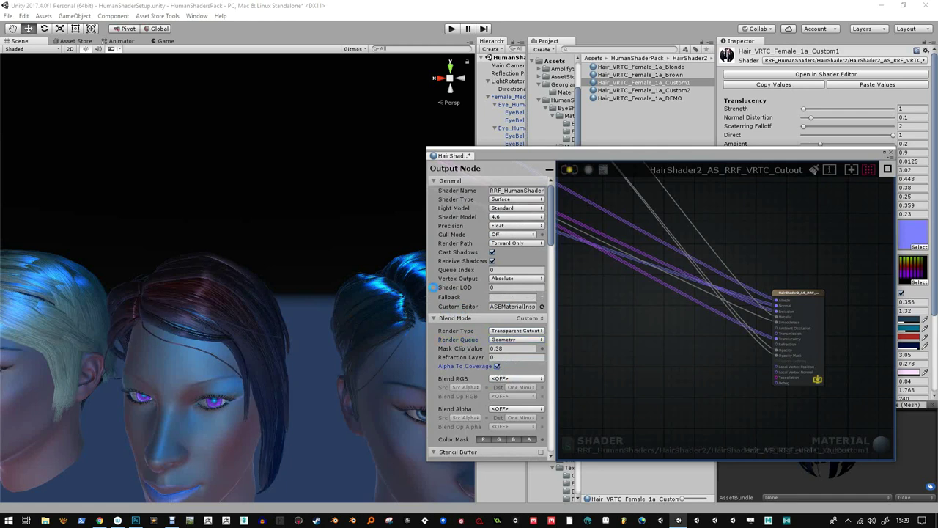
Try the Transparent render type on the hair shader, then set Render Type to Opaque
click(517, 330)
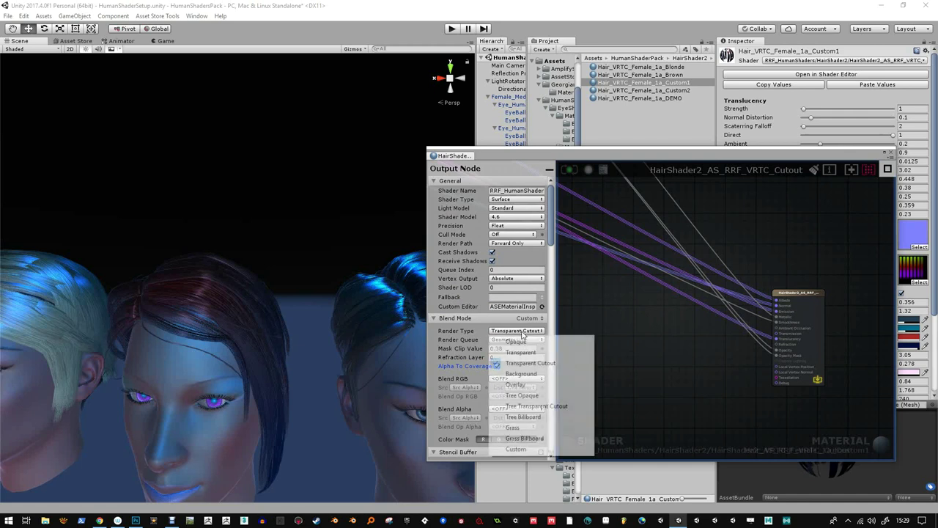
click(513, 352)
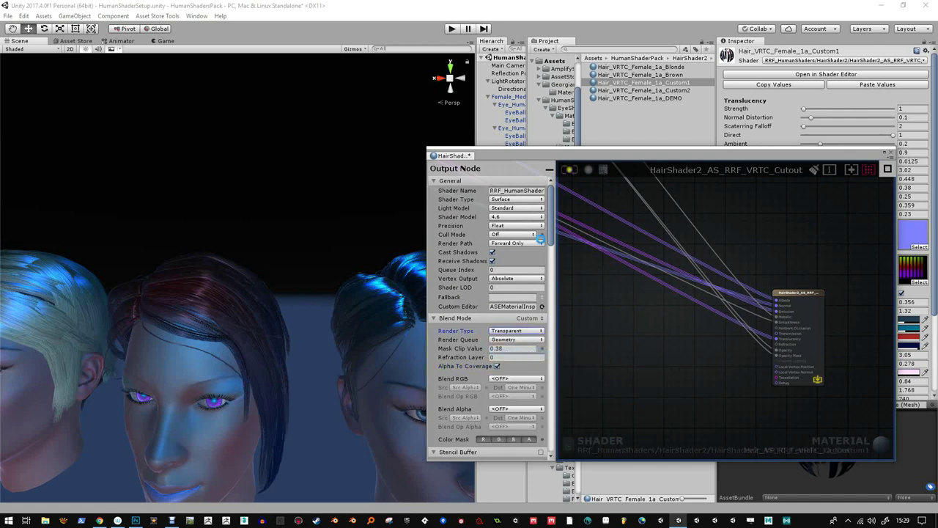
click(511, 330)
click(513, 340)
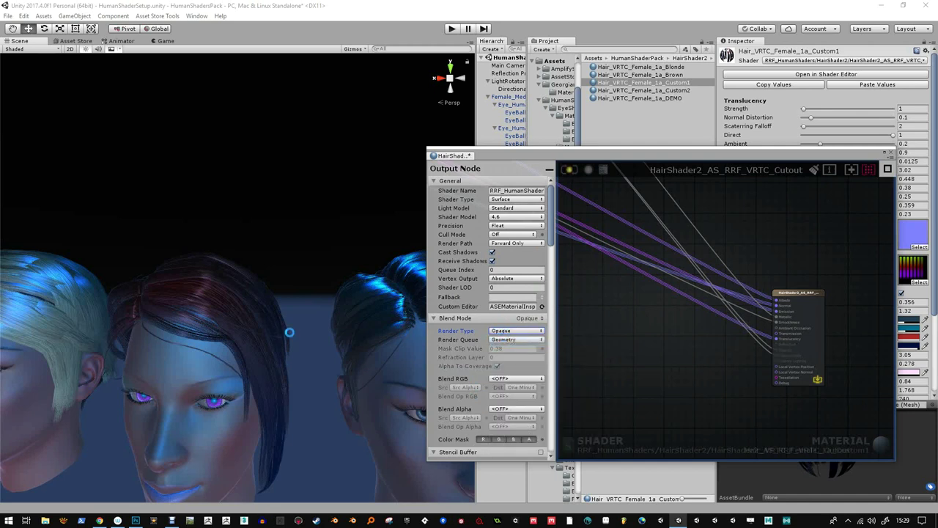
Set the hair shader's Render Queue to Transparent, keeping Render Type at Opaque
click(512, 341)
click(520, 383)
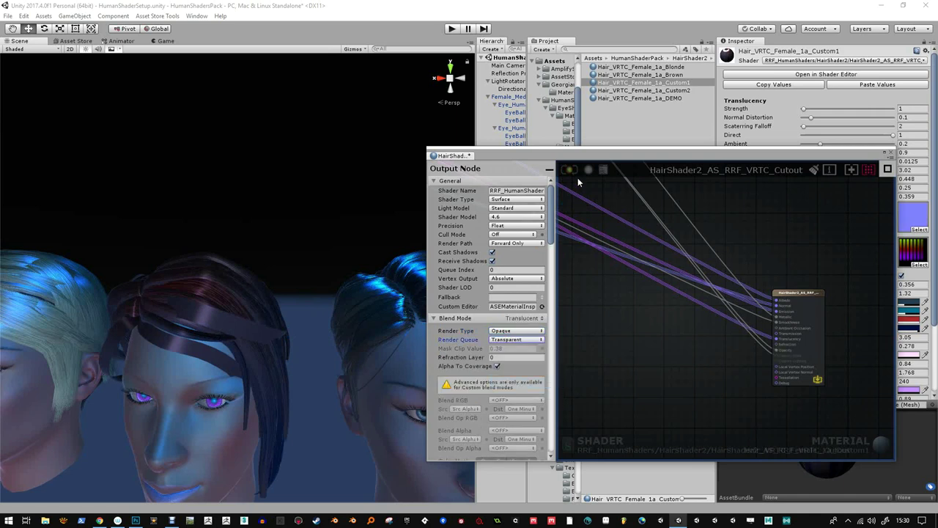
click(522, 331)
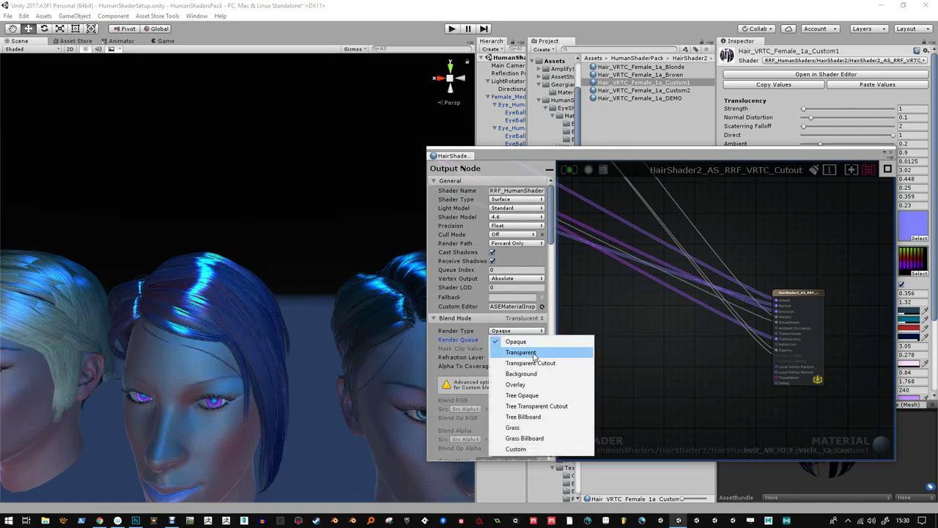
click(525, 341)
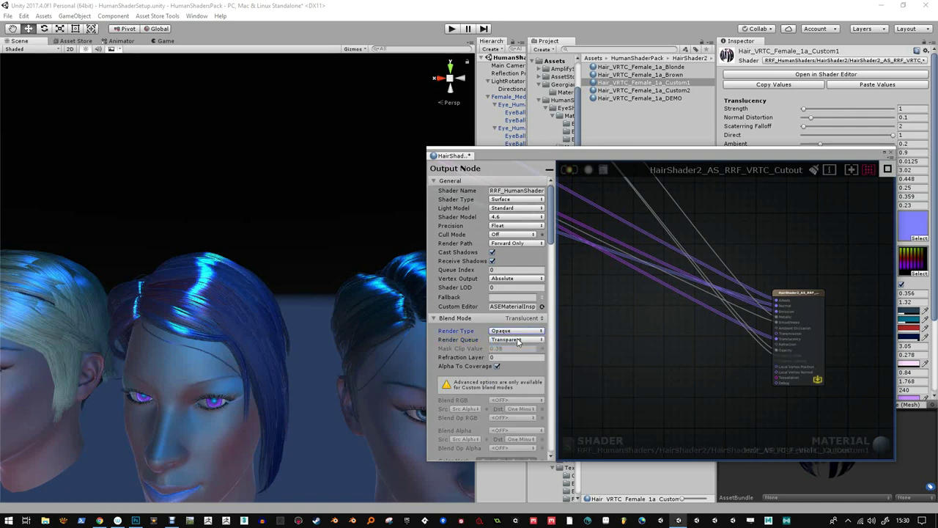
Try the Geometry and Alpha Test render queues, then return Render Queue to Transparent and inspect the hair from behind
alt+drag(226, 344, 443, 350)
click(506, 345)
click(518, 360)
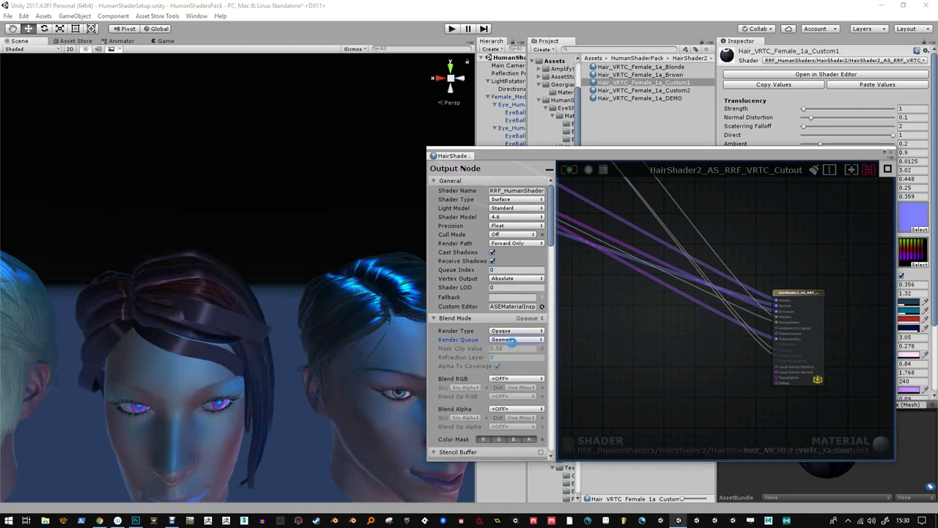
click(513, 340)
click(519, 371)
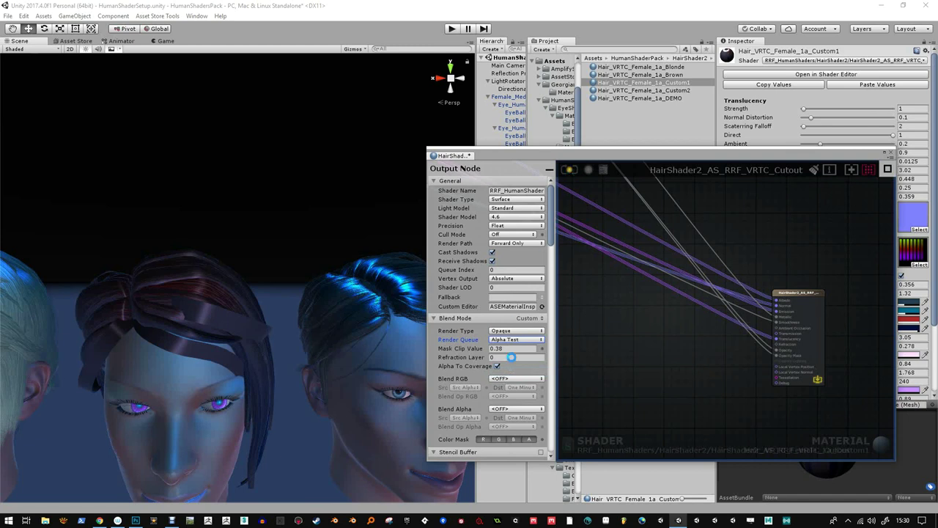
click(514, 340)
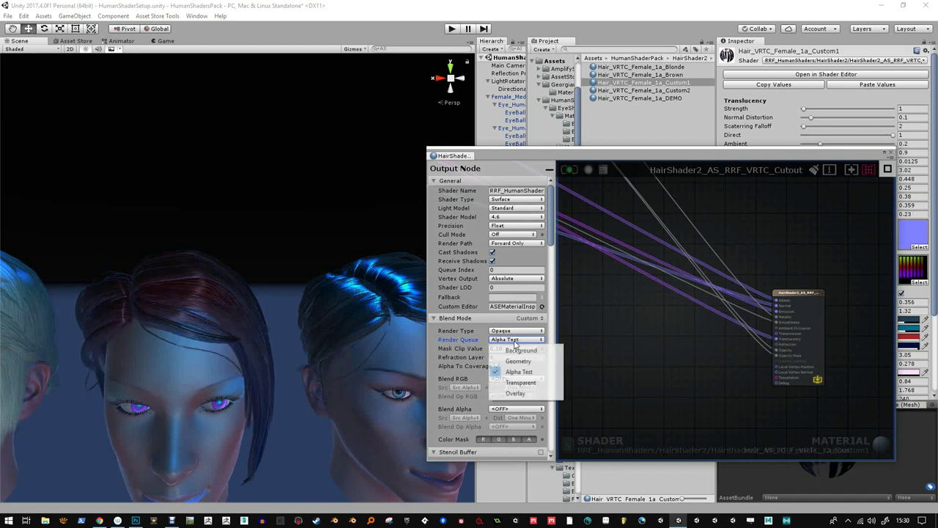
click(518, 382)
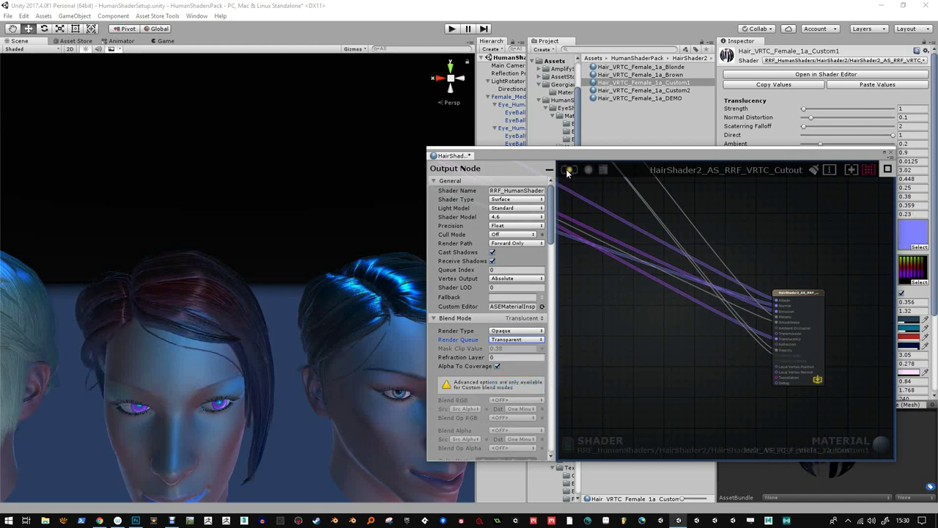
alt+drag(259, 272, 671, 332)
alt+right_drag(254, 372, 261, 262)
alt+drag(261, 262, 352, 308)
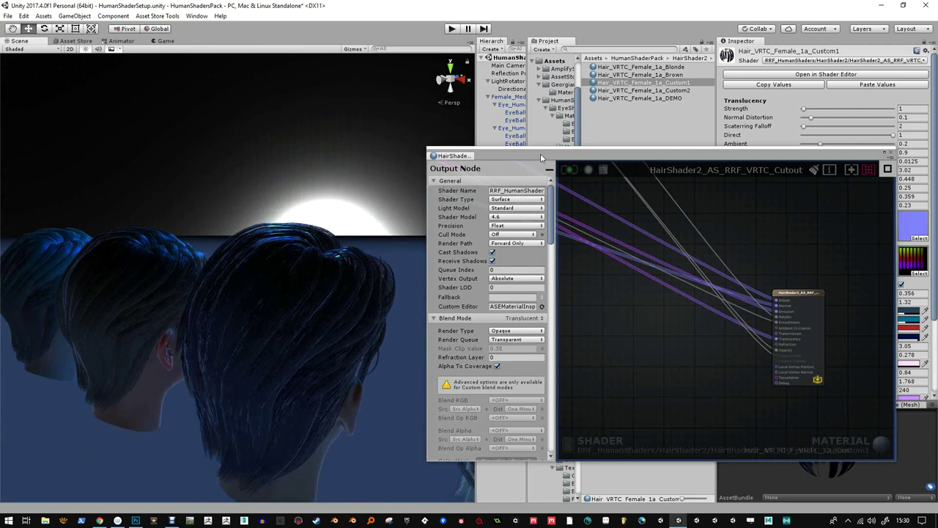
Move the shader editor window out of the way, select the Main Camera and collapse its Mad Goat SSAA component
drag(540, 154, 559, 368)
click(510, 66)
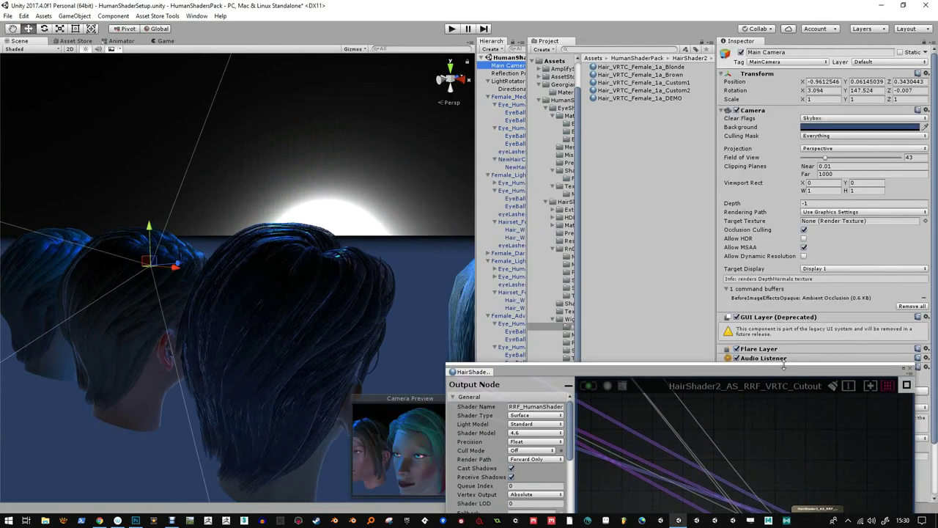
drag(783, 364, 457, 470)
scroll(842, 444, down, 2)
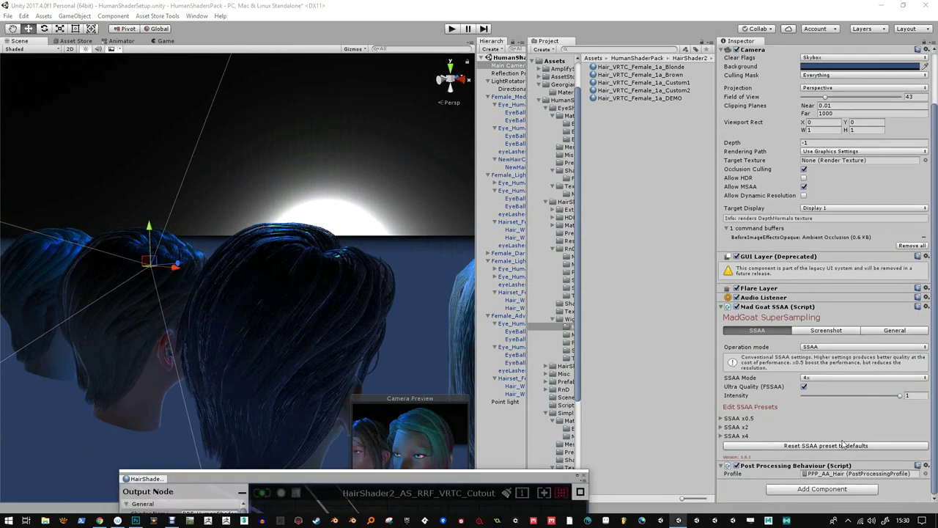
click(723, 307)
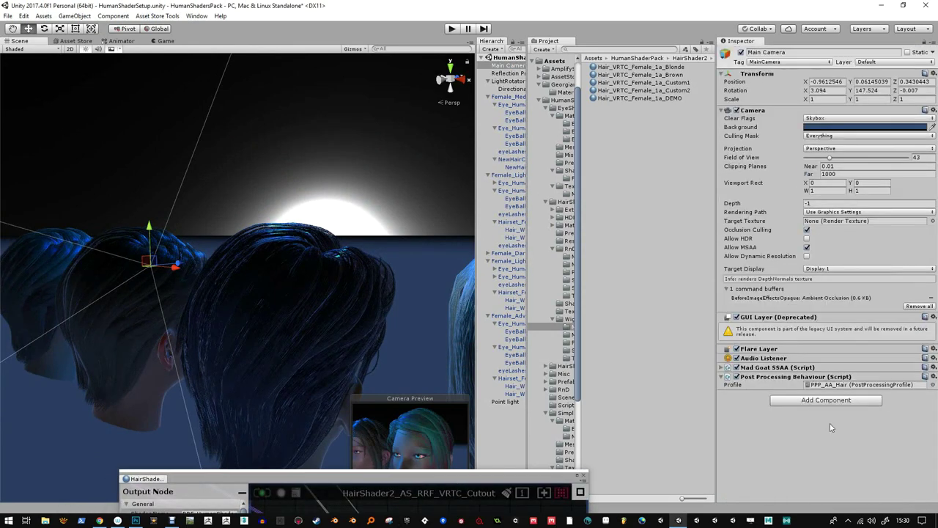
Open the camera's PPP_AA_Hair post-processing profile and set the Ambient Occlusion Intensity to about 2.18
click(863, 385)
click(617, 161)
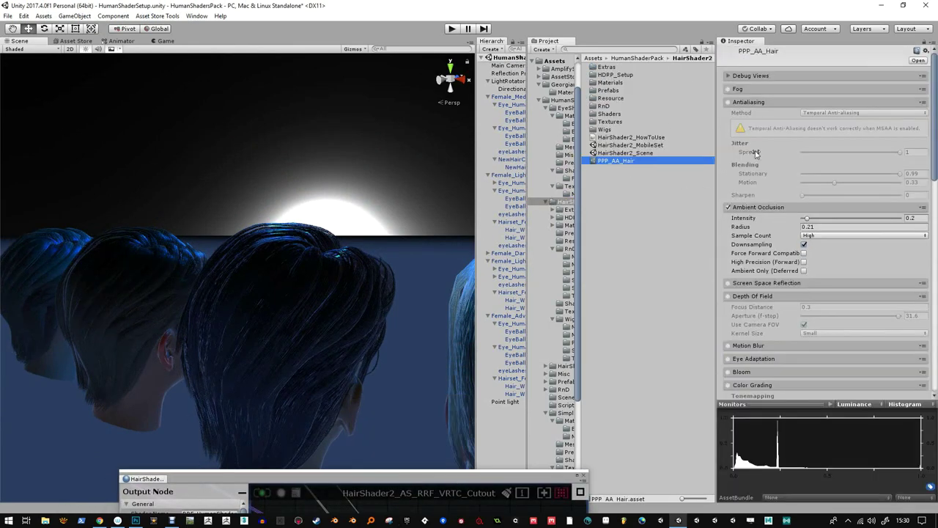
alt+drag(469, 217, 152, 255)
alt+drag(308, 261, 497, 260)
drag(811, 218, 856, 222)
alt+drag(344, 250, 1, 242)
alt+drag(937, 242, 937, 277)
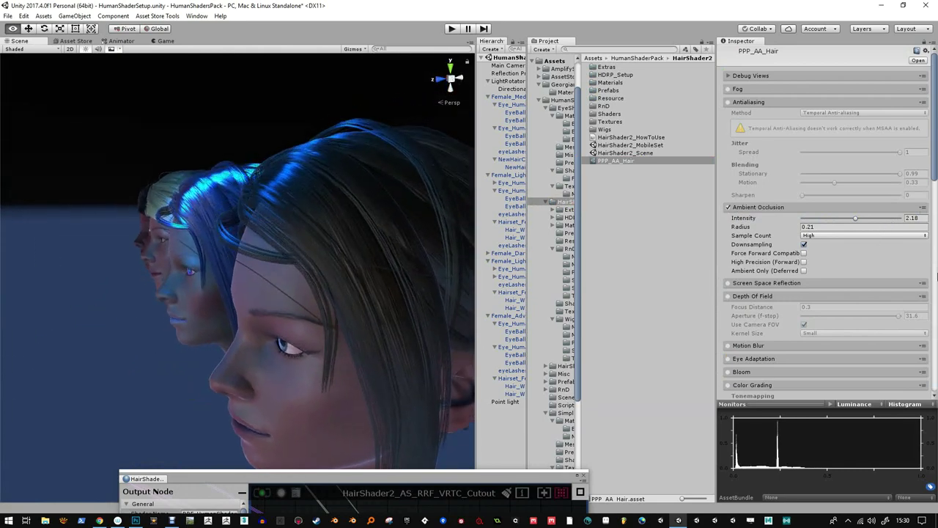
Set the Directional light's intensity to 1 and bring all five heads into view from the front
click(513, 89)
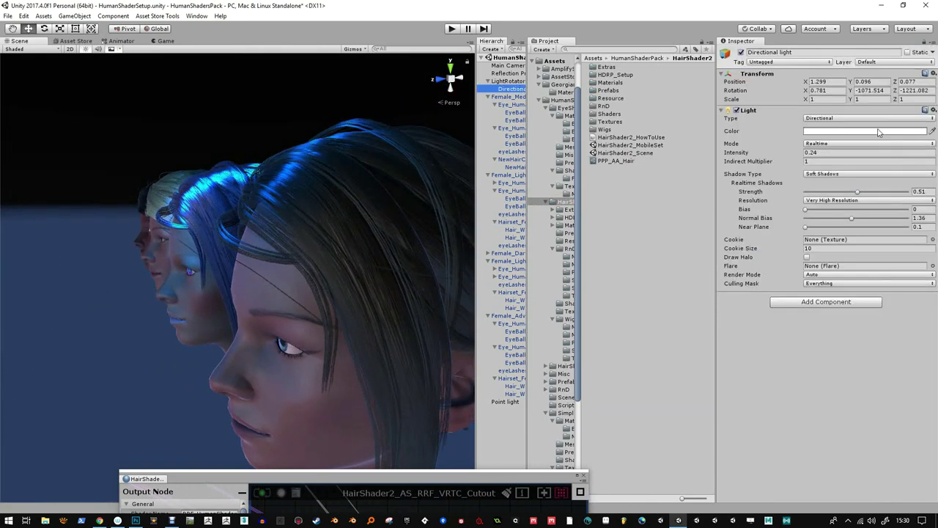
text(1)
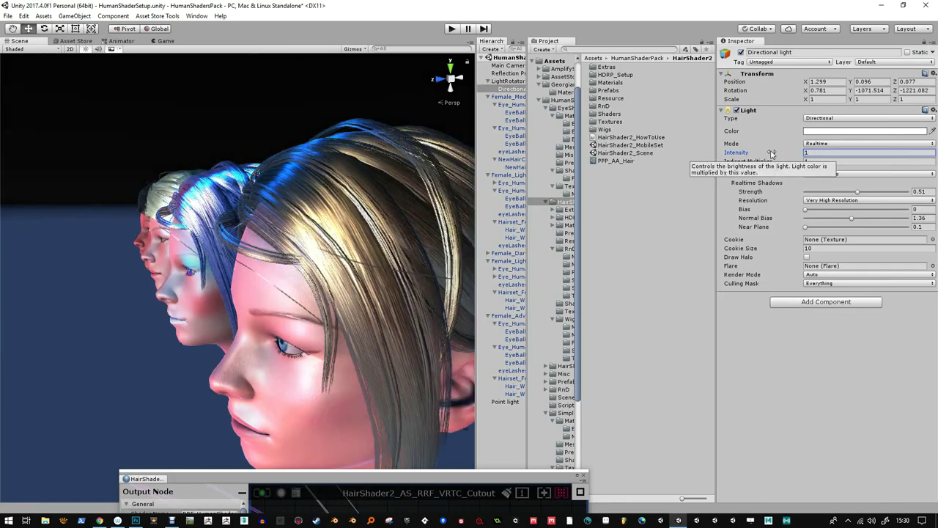
alt+scroll(321, 253, down, 12)
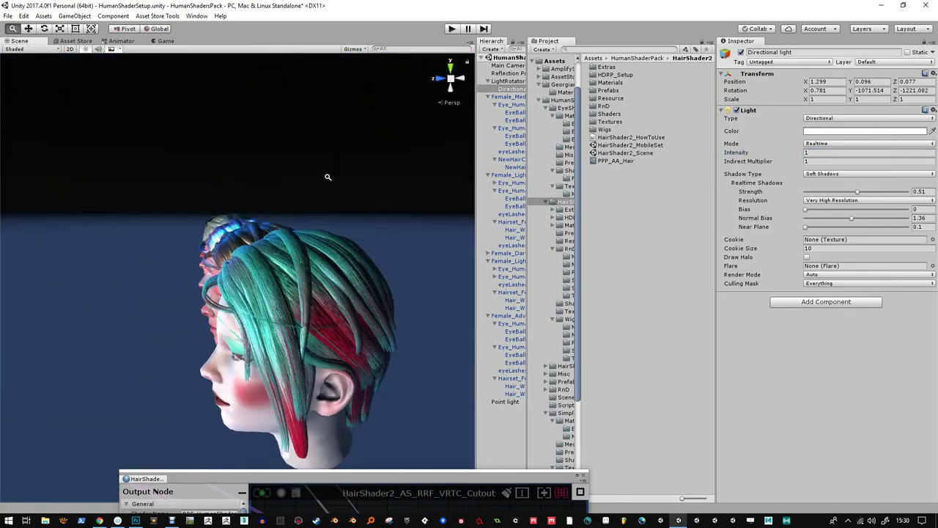
alt+drag(333, 242, 535, 169)
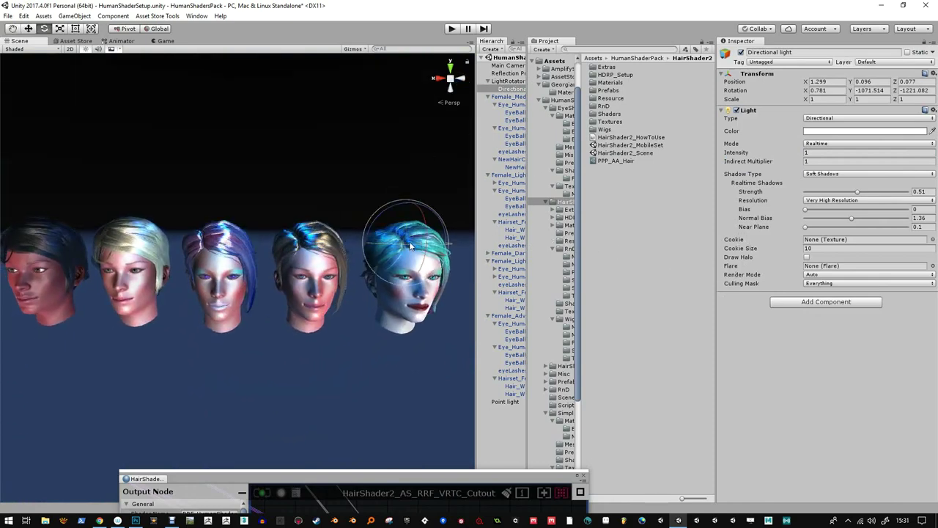
Rotate the Directional light to about X 36.6, Y -708, Z -941 and widen the Scene view
drag(410, 247, 333, 209)
alt+right_drag(154, 223, 230, 351)
alt+drag(246, 176, 211, 222)
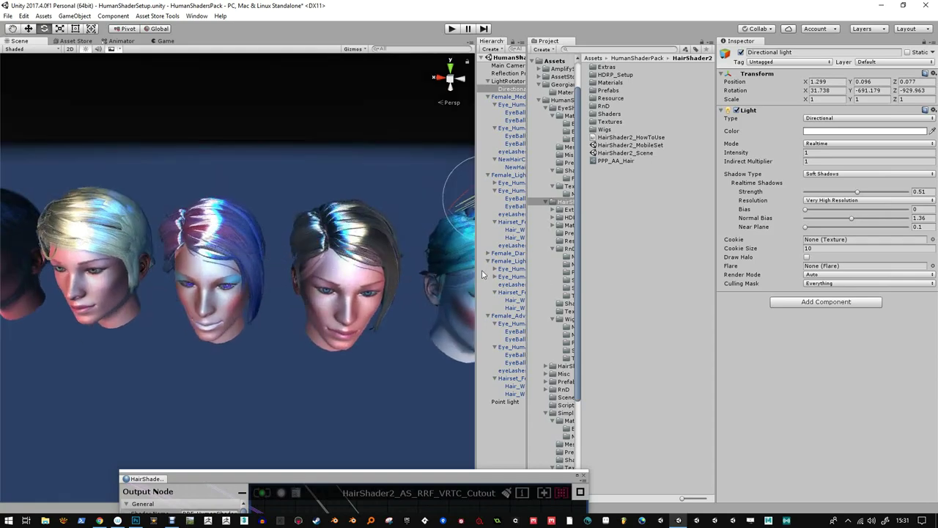
drag(476, 276, 638, 276)
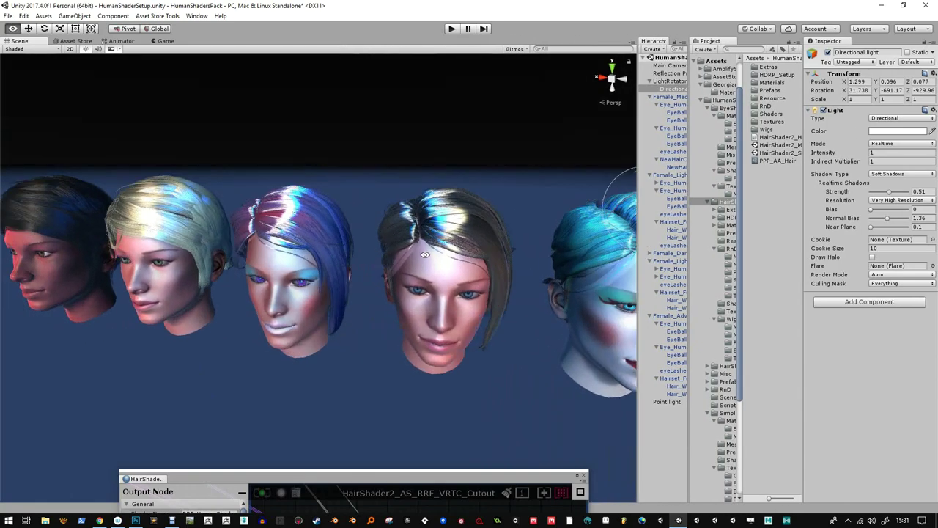
drag(592, 223, 619, 231)
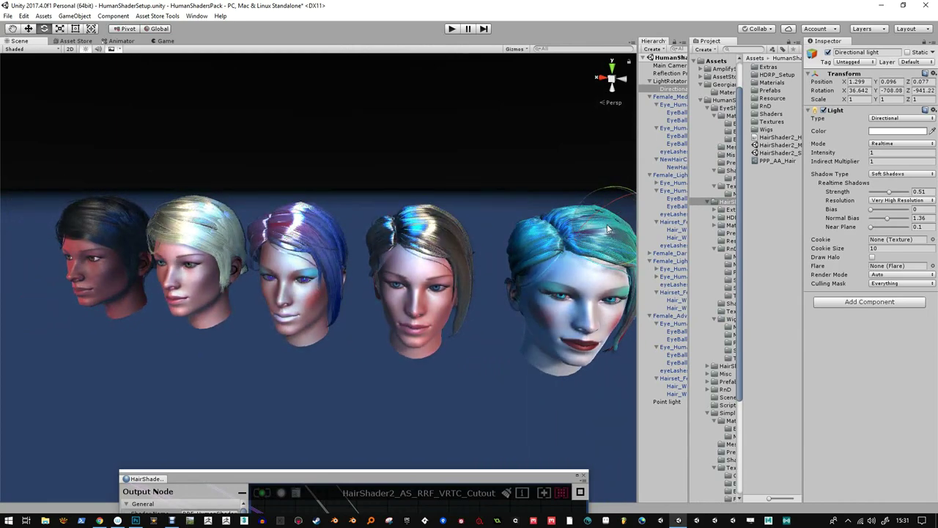
Move the Point light sideways above the heads to about X 0.043, Y 0.36, Z 0.25
click(667, 401)
key(f)
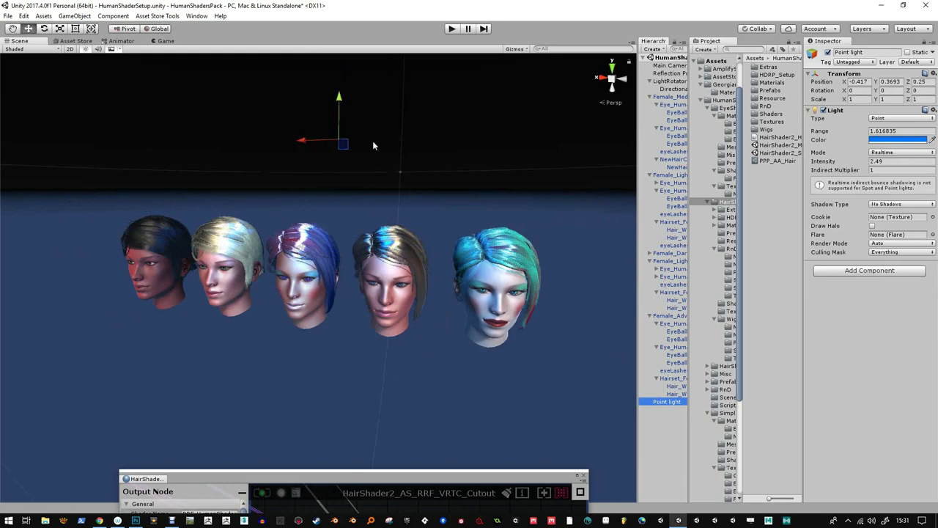
drag(342, 150, 145, 158)
alt+right_drag(271, 172, 348, 257)
alt+drag(347, 257, 295, 308)
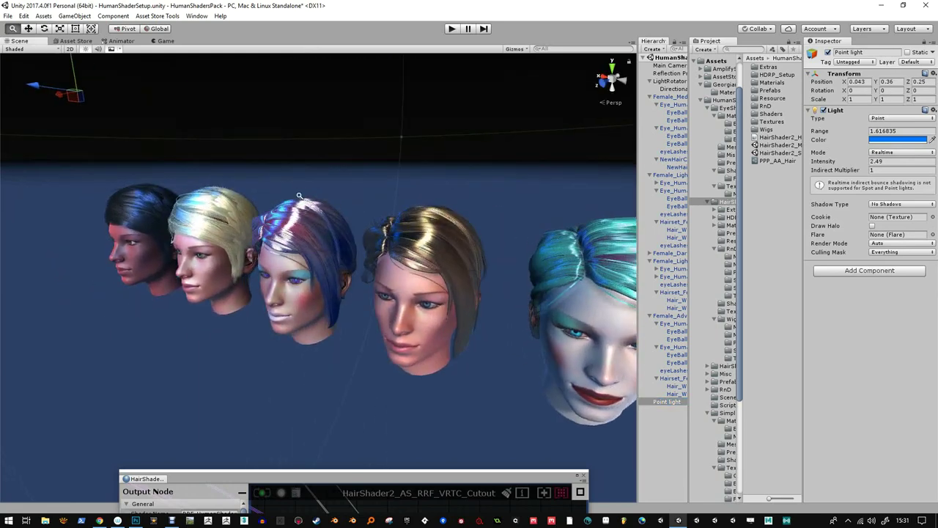
middle_drag(294, 308, 364, 328)
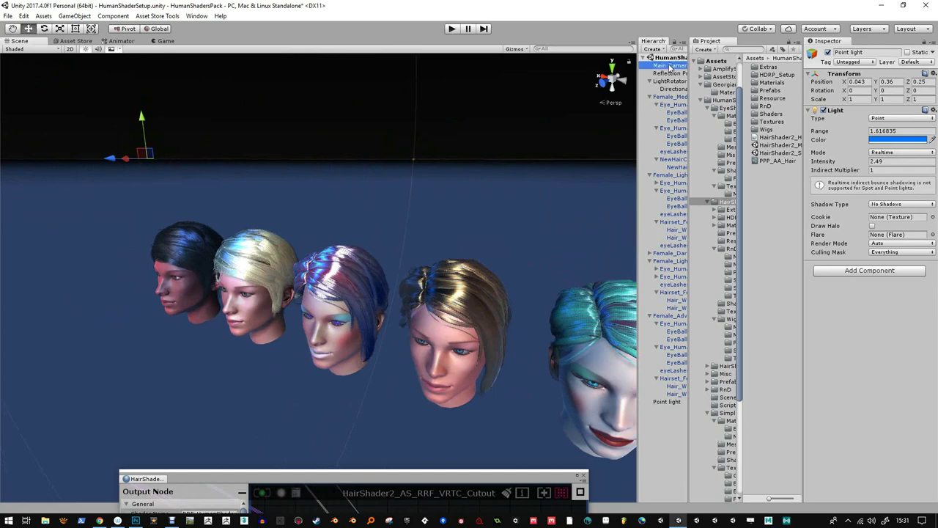
Align the Point light with the current scene view, then run the scene in play mode and stop it
drag(669, 67, 496, 152)
key(ctrl+shift+f)
click(453, 30)
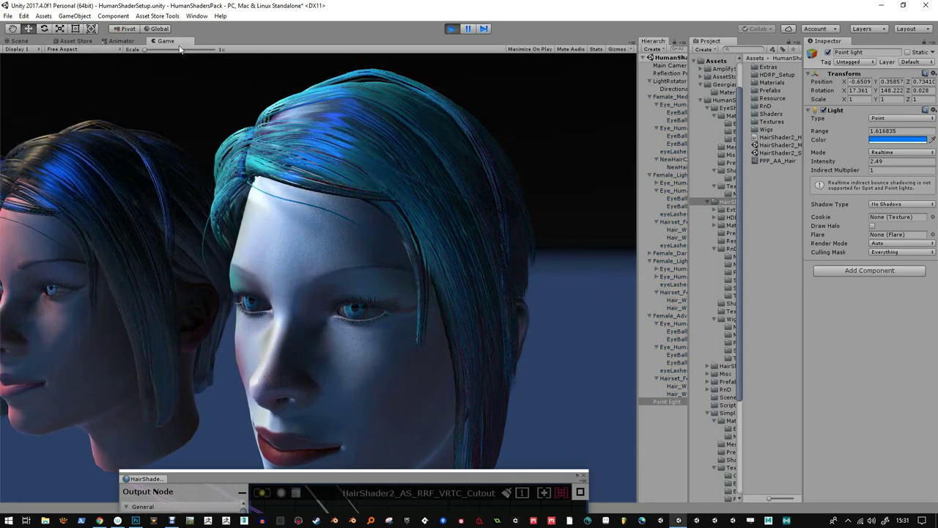
click(451, 29)
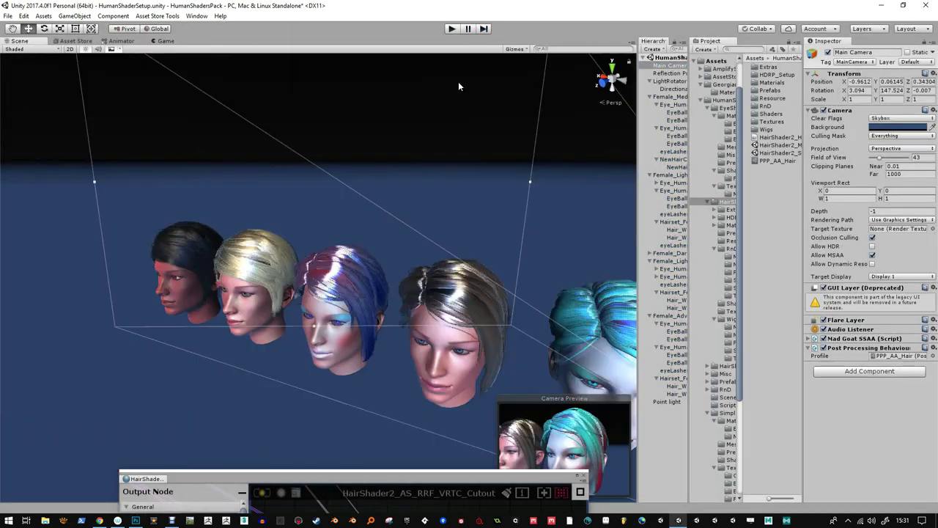
Bring all five heads into view, align the Main Camera with that view and run the scene in play mode
alt+right_drag(415, 300, 400, 147)
alt+middle_drag(461, 241, 439, 221)
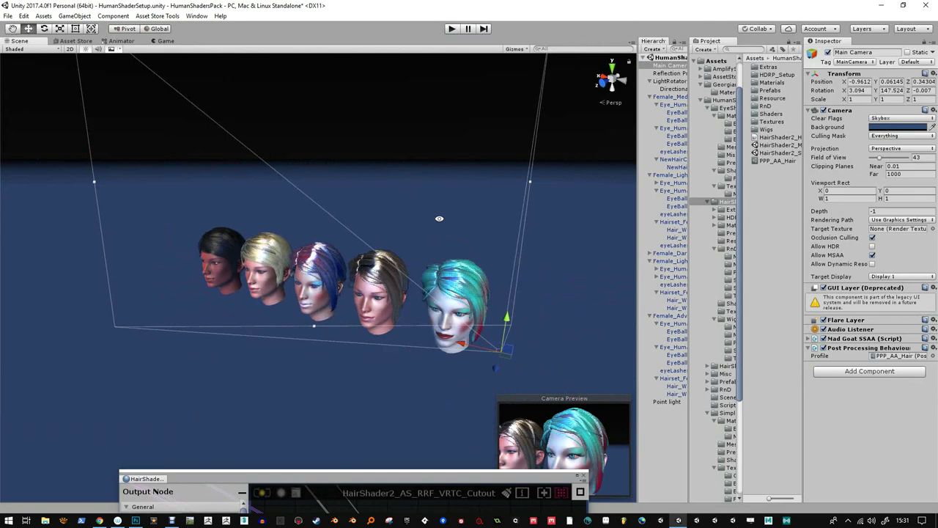
key(ctrl+shift+f)
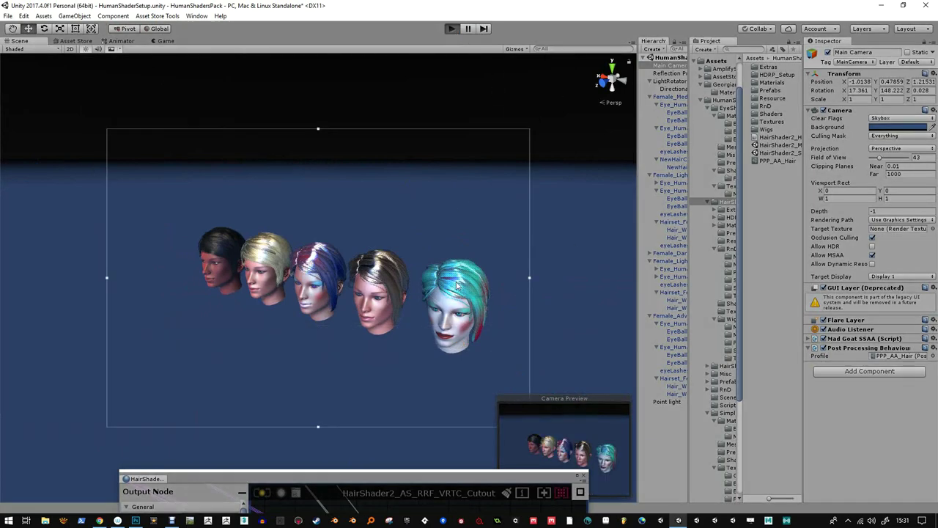
key(ctrl+p)
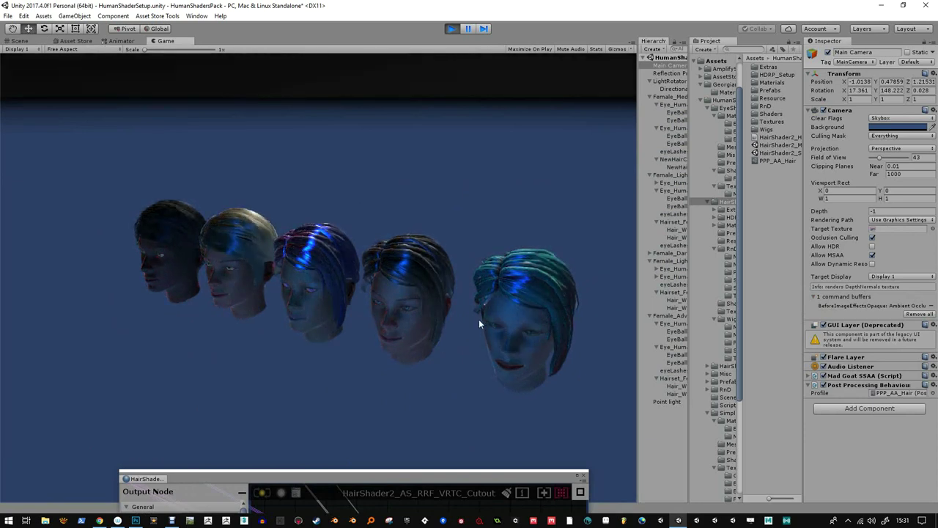
Turn off the Main Camera's Ultra Quality supersampling and compare SSAA modes 2x, 0.5x and 4x on the running heads
click(857, 376)
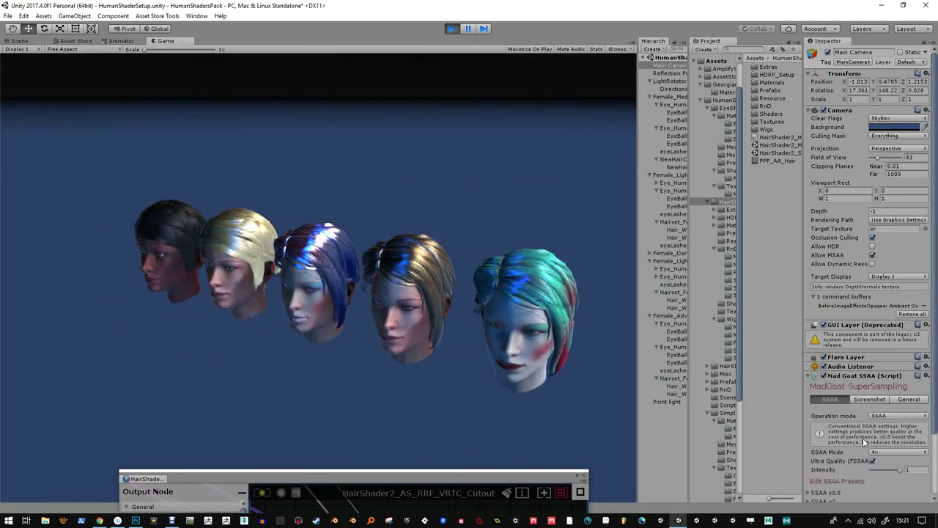
click(872, 460)
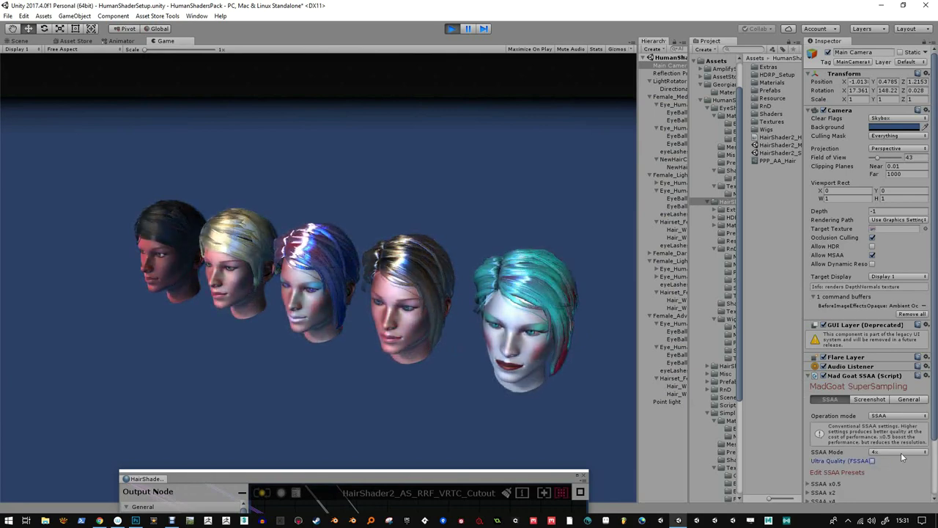
click(901, 452)
click(892, 482)
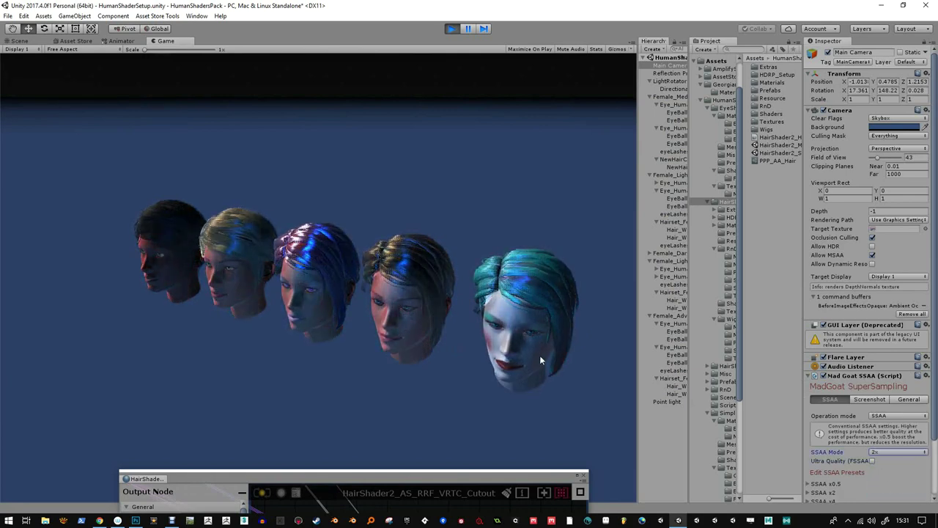
click(890, 453)
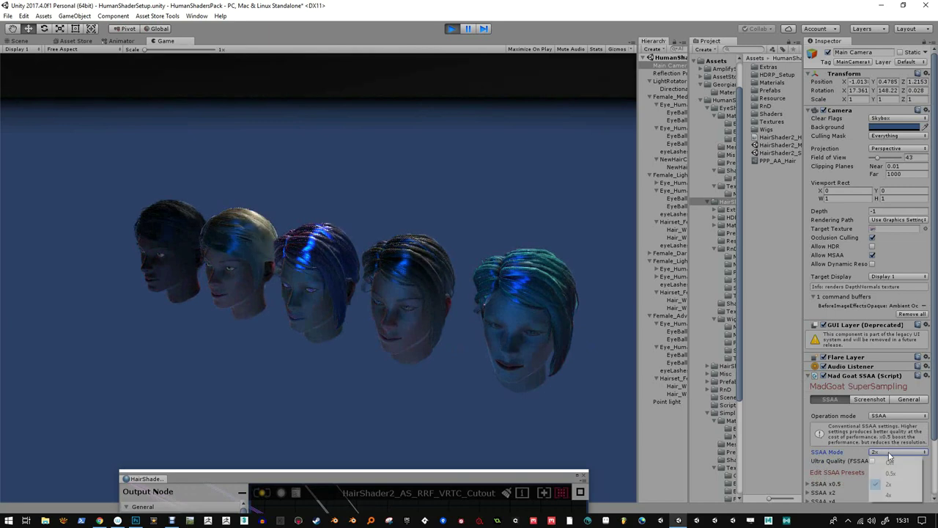
click(895, 478)
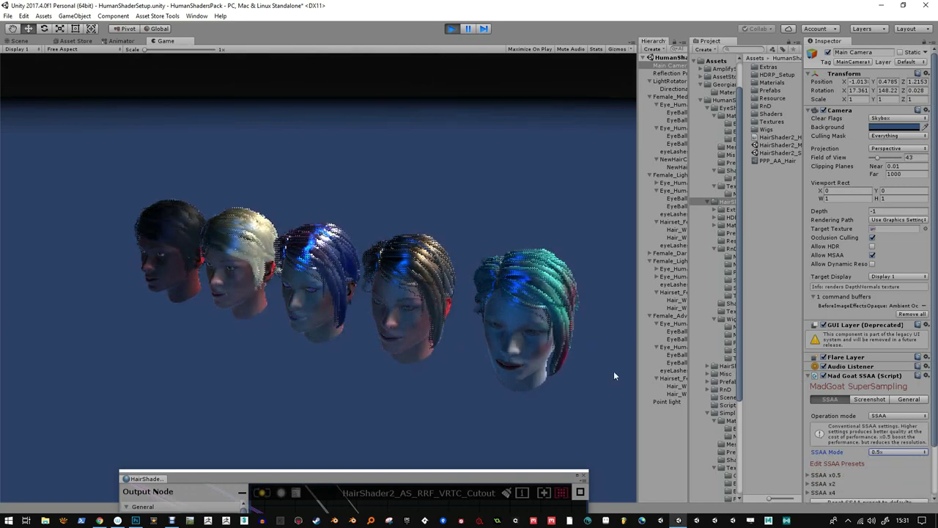
click(891, 452)
click(894, 496)
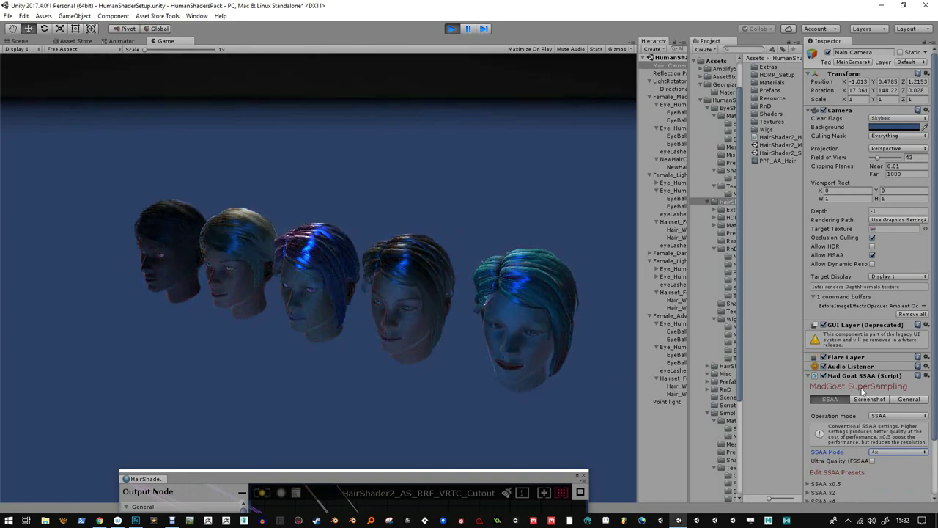
Open the Main Camera's PPP_AA_Hair post-processing profile and enable Antialiasing in it
scroll(845, 440, down, 3)
click(877, 474)
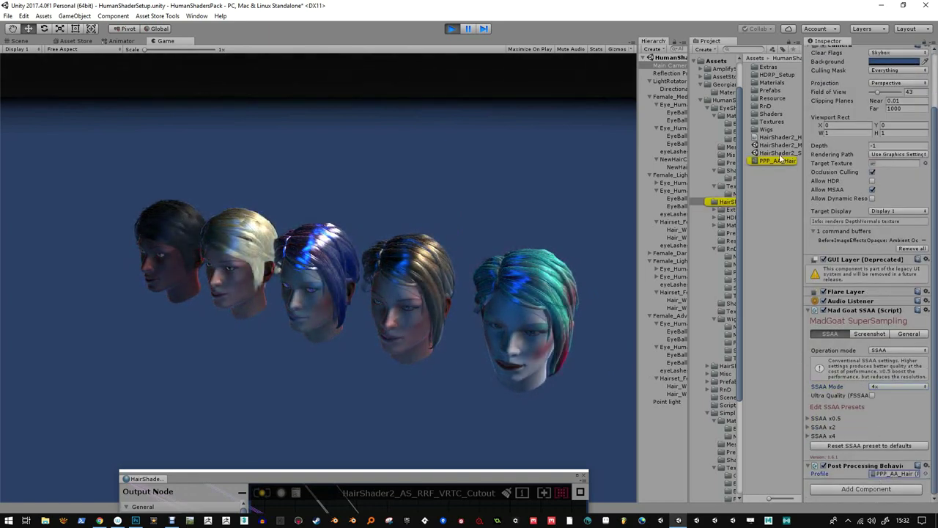
click(778, 161)
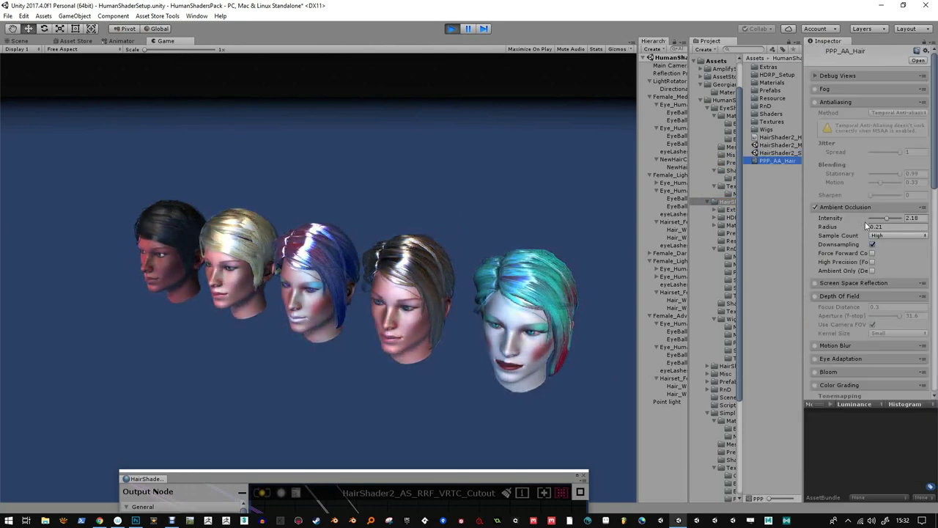
click(815, 102)
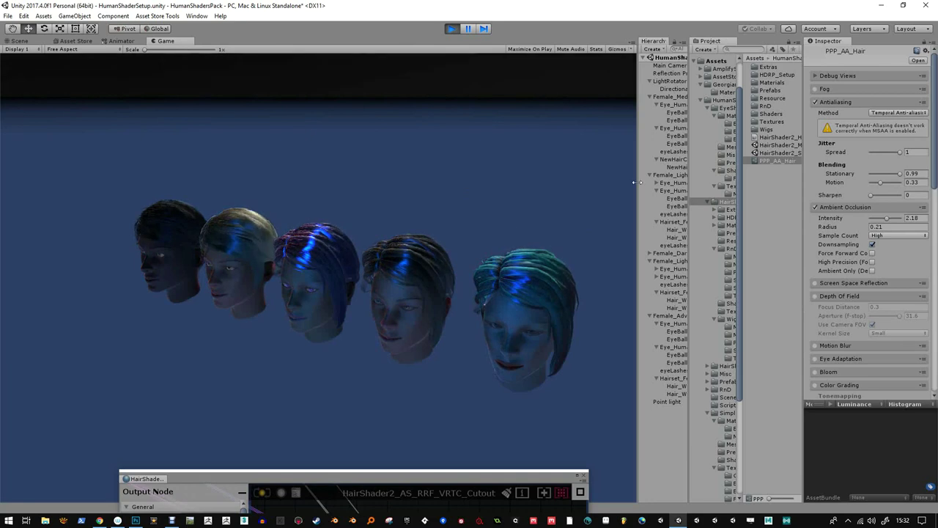
Switch the Main Camera's Allow MSAA option off and on again to compare the hair edges
click(669, 65)
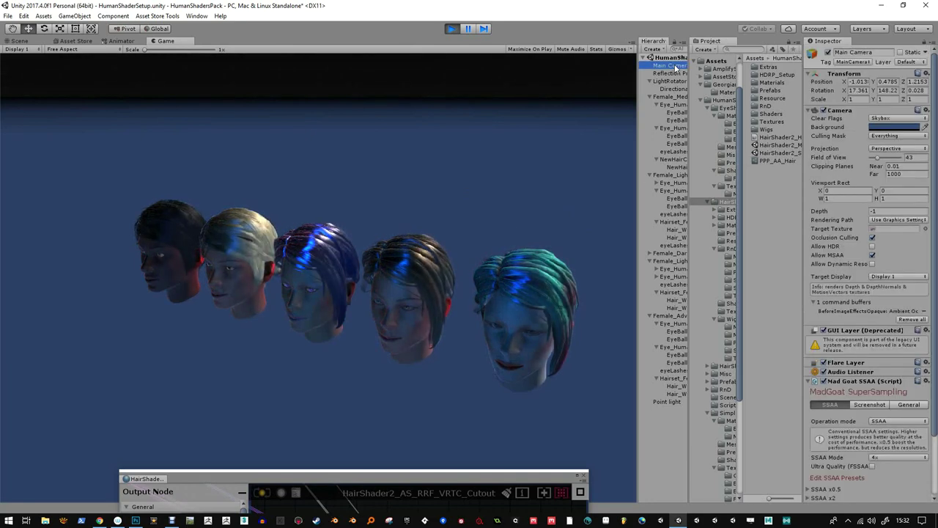
click(872, 255)
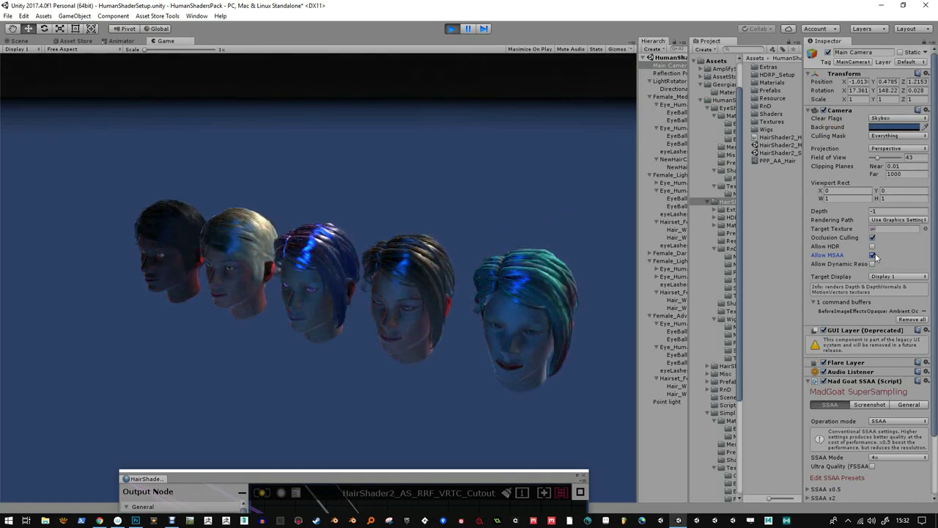
click(872, 255)
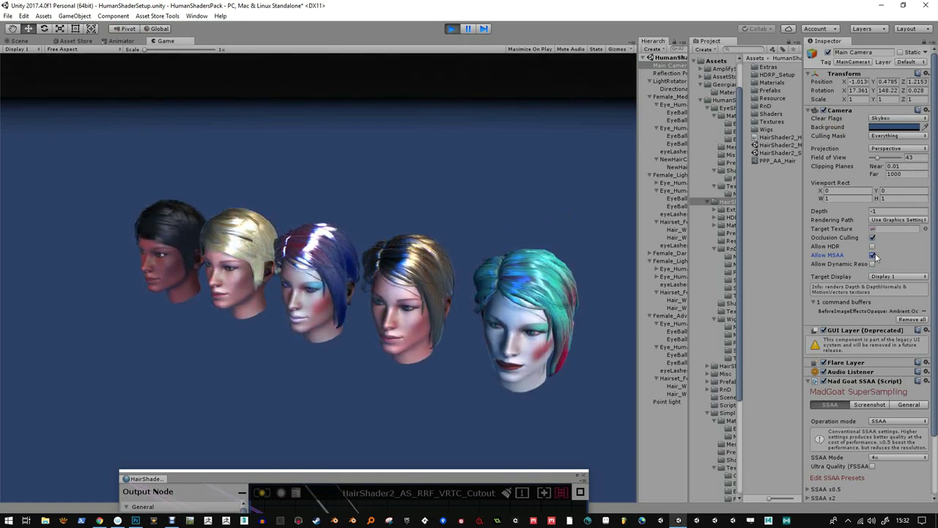
click(872, 255)
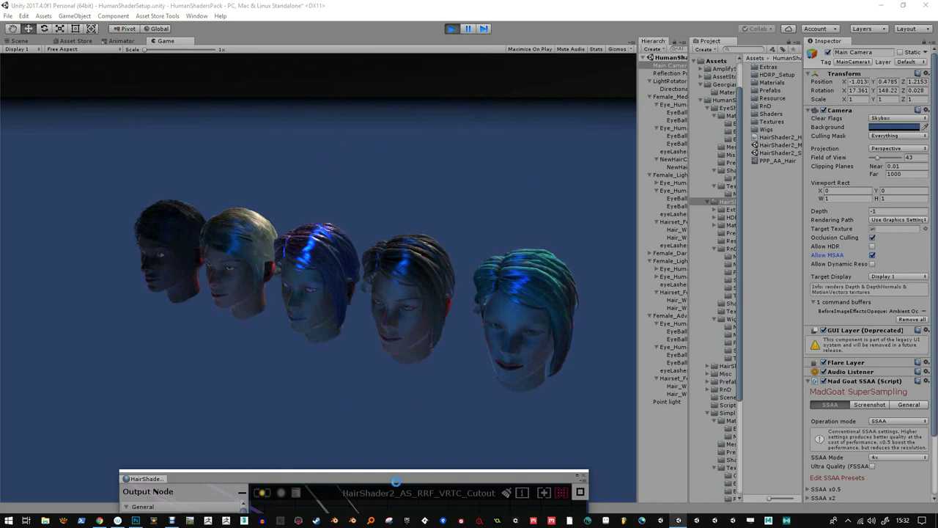
Close the floating hair shader editor and stop play mode
click(584, 475)
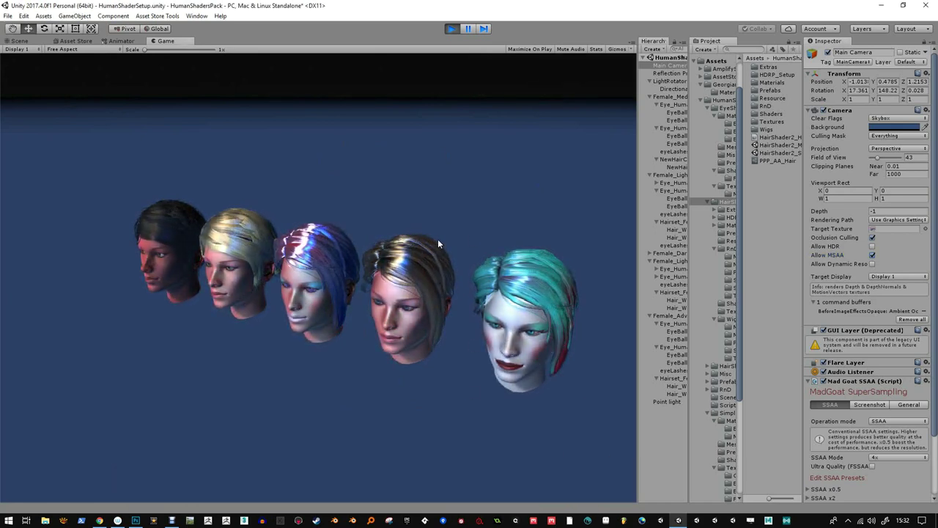
key(ctrl+p)
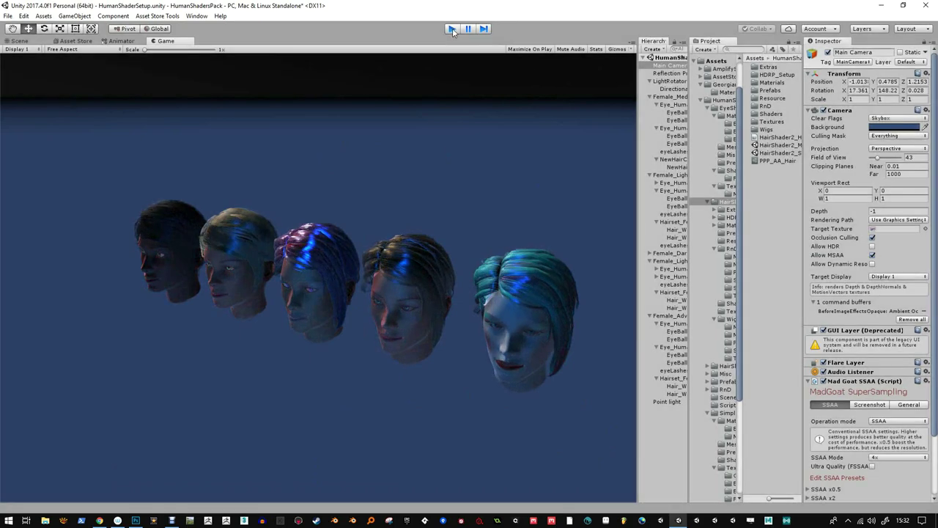
Select the Female_Light head, locate its SSS_Head_Android material in the project and widen the project file list
scroll(383, 148, up, 5)
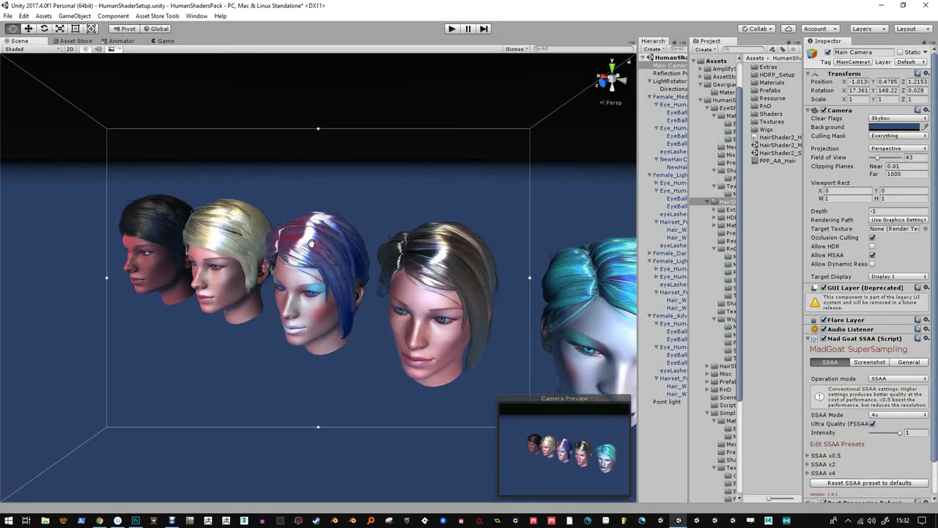
click(311, 244)
alt+drag(324, 208, 446, 211)
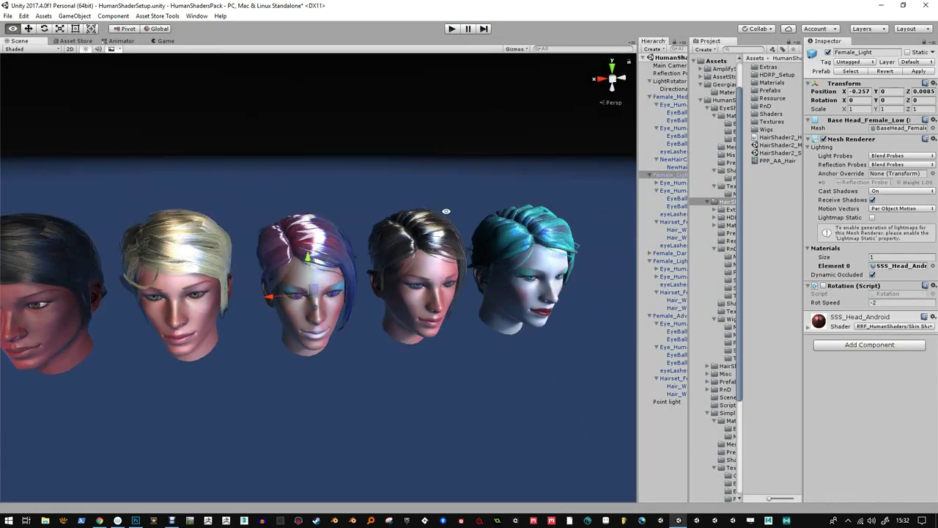
click(886, 266)
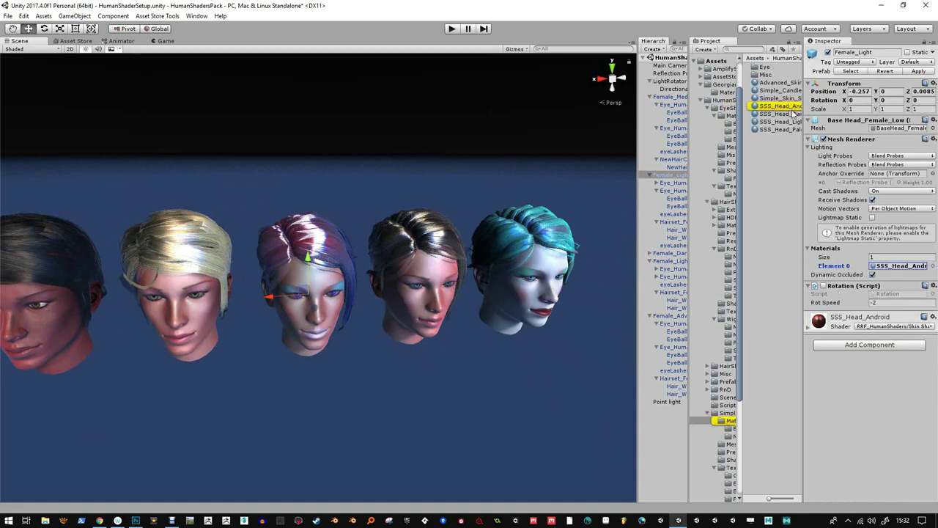
drag(634, 151, 565, 154)
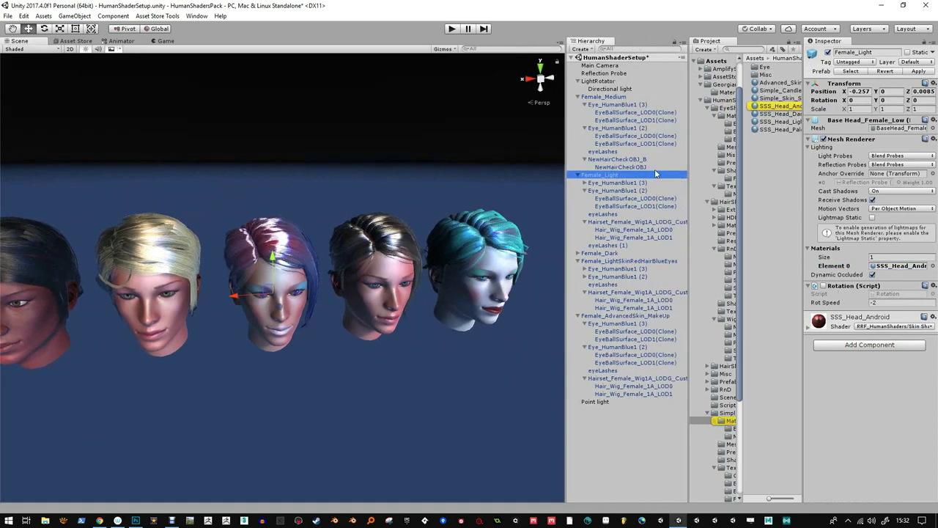
drag(687, 167, 631, 162)
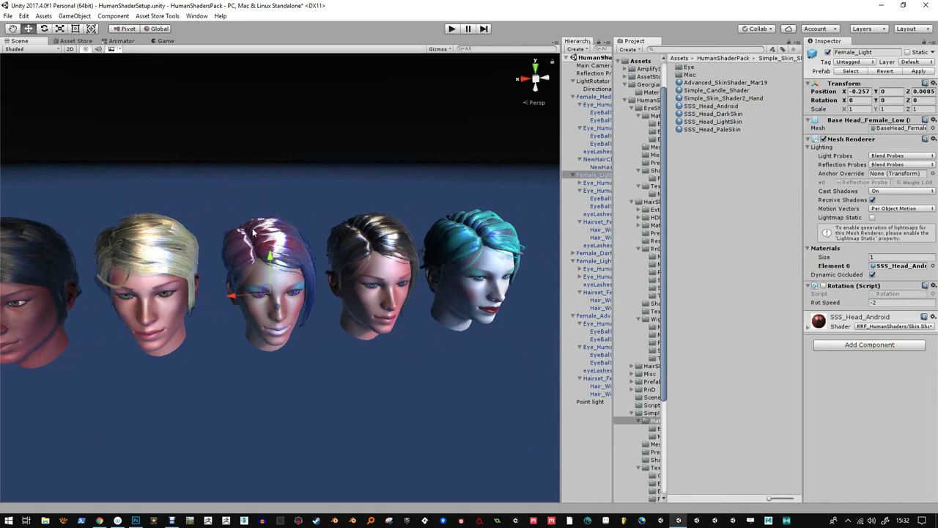
alt+drag(314, 205, 268, 299)
alt+right_drag(268, 299, 288, 272)
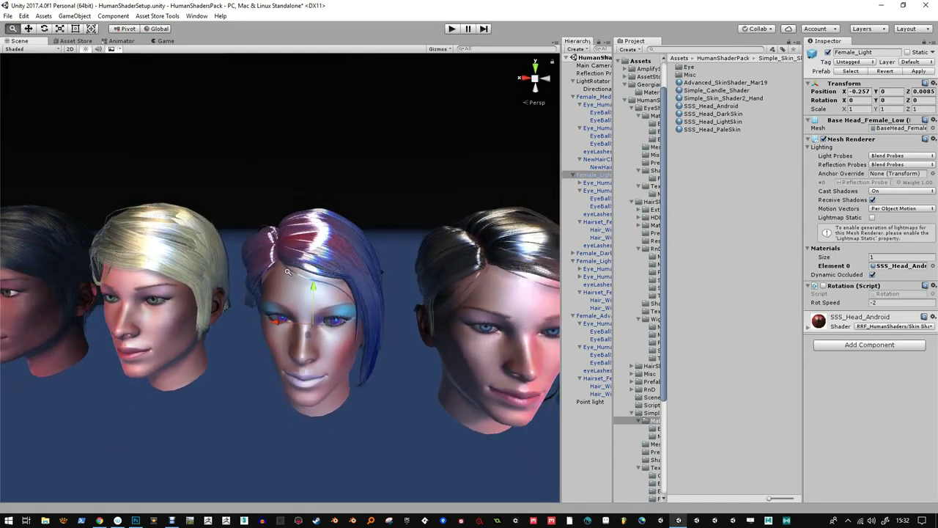
alt+drag(364, 266, 331, 281)
Open the SSS_Head_Android material with a wider properties area and examine its texture and micro normal settings against the heads
click(902, 266)
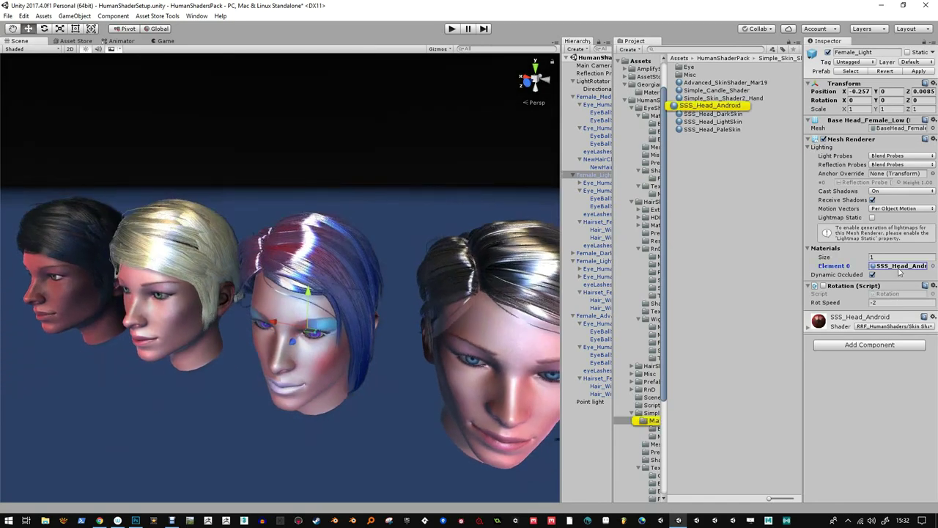
click(724, 107)
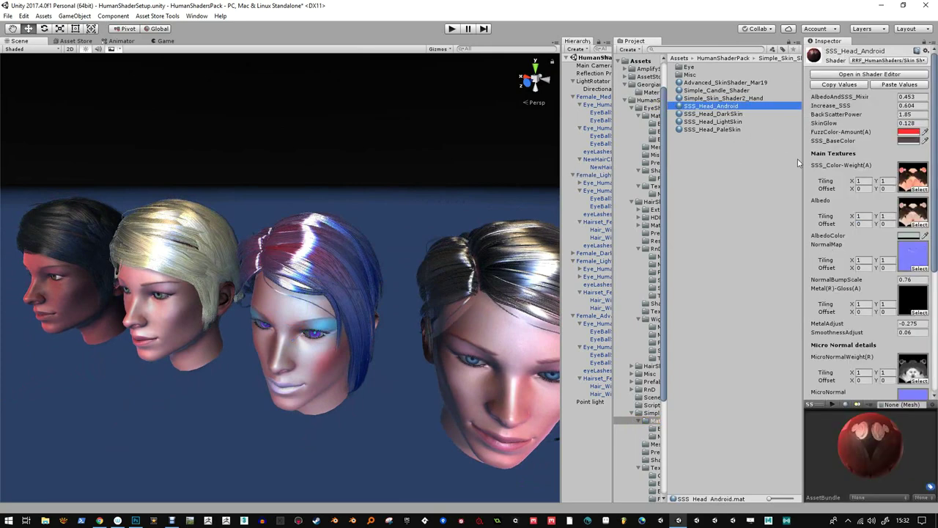
drag(804, 162, 733, 162)
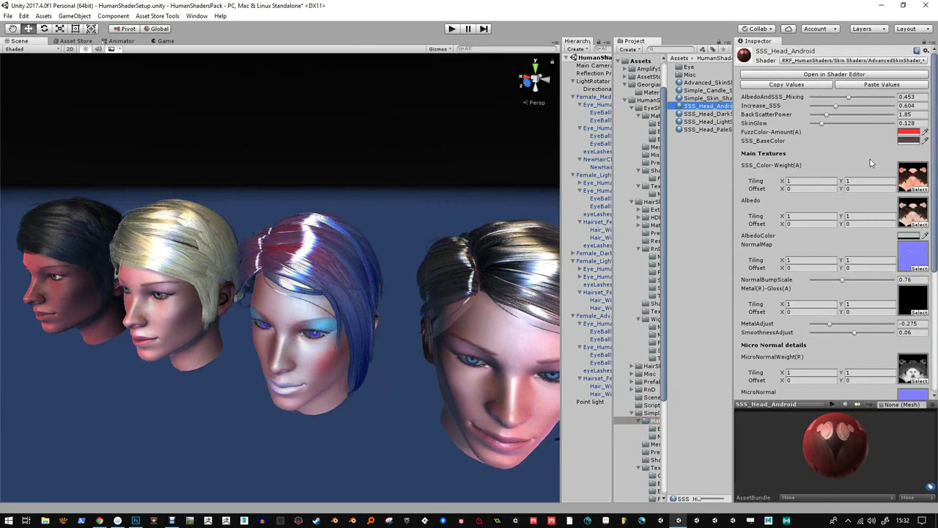
mouse_move(420, 227)
alt+mouse_down()
mouse_move(409, 215)
mouse_move(408, 228)
alt+mouse_up()
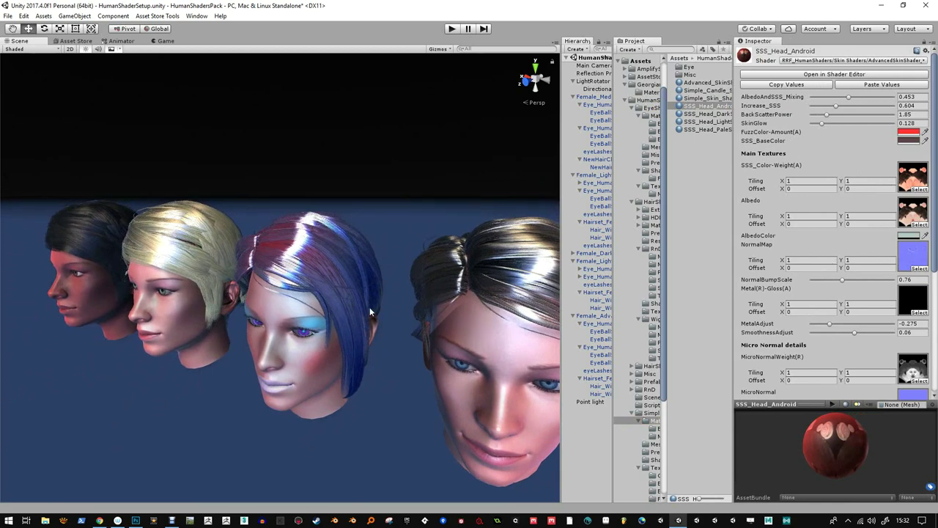
mouse_move(389, 226)
alt+mouse_down()
mouse_move(366, 229)
mouse_move(380, 213)
alt+mouse_up()
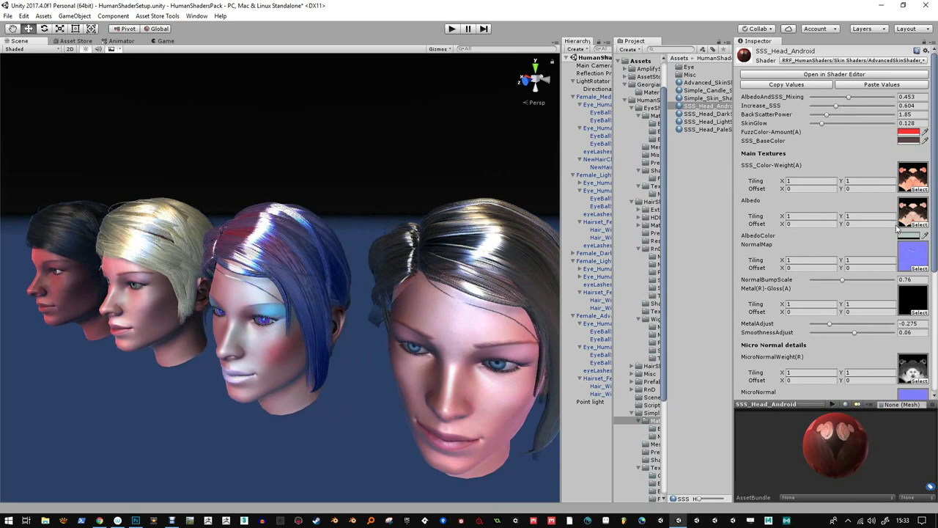
scroll(896, 230, down, 3)
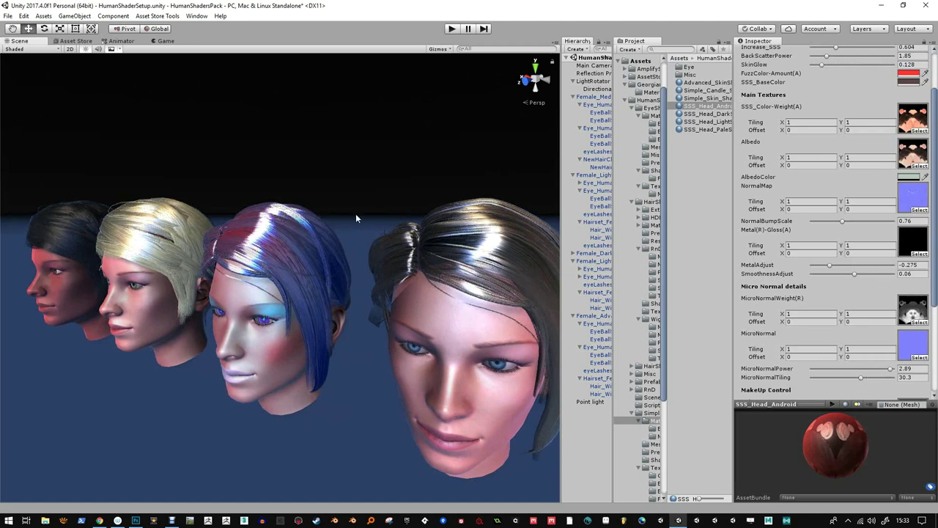
alt+drag(314, 256, 310, 255)
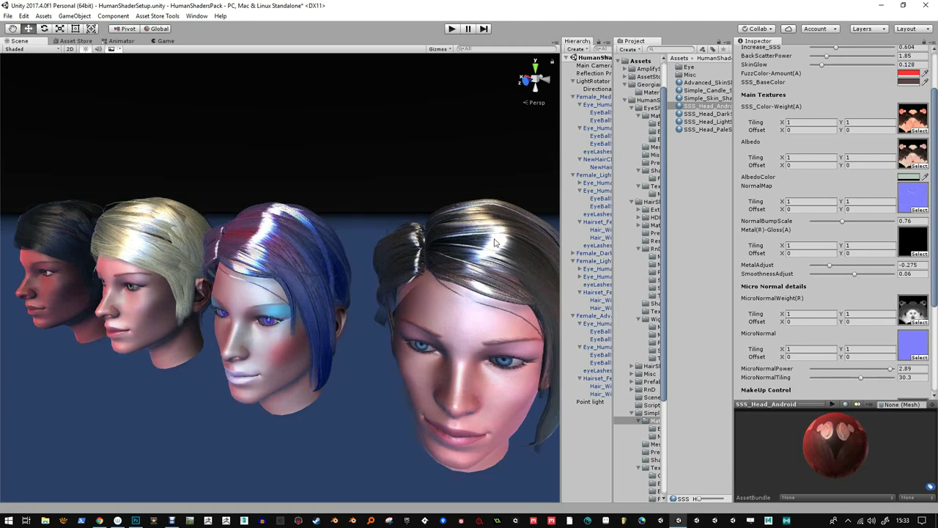
alt+drag(496, 243, 483, 251)
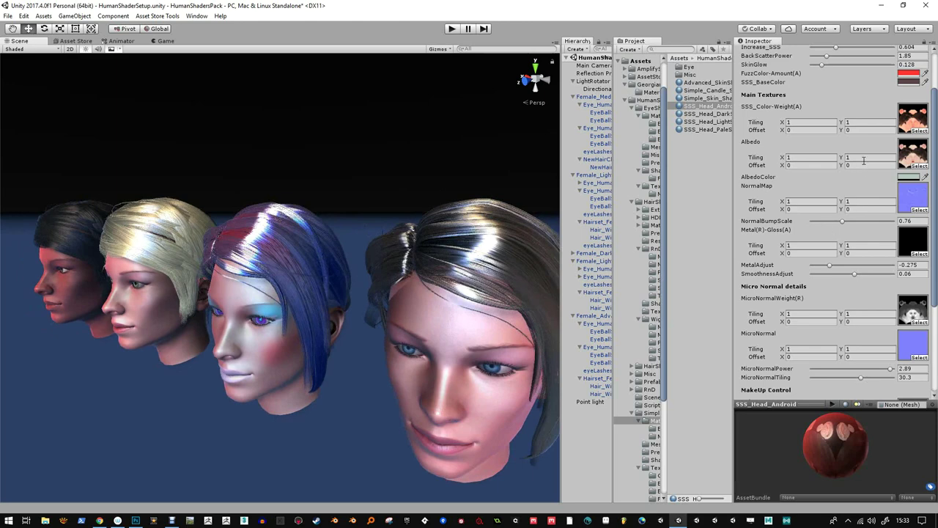
In the blue-haired head's Hair_VRTC_Female_1a_Custom1 material, set Main Highlight Strength to 0.78 and Secondary Highlight Strength to 0.03
click(295, 235)
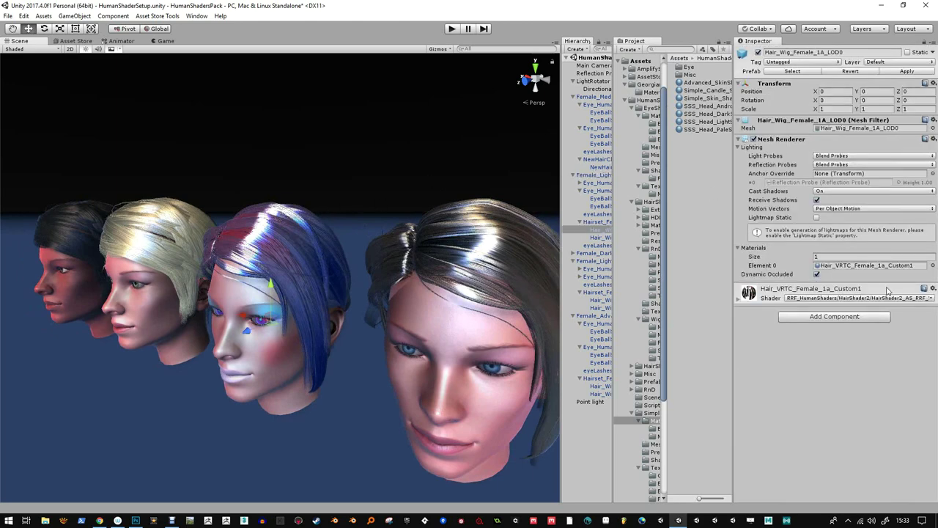
double_click(890, 266)
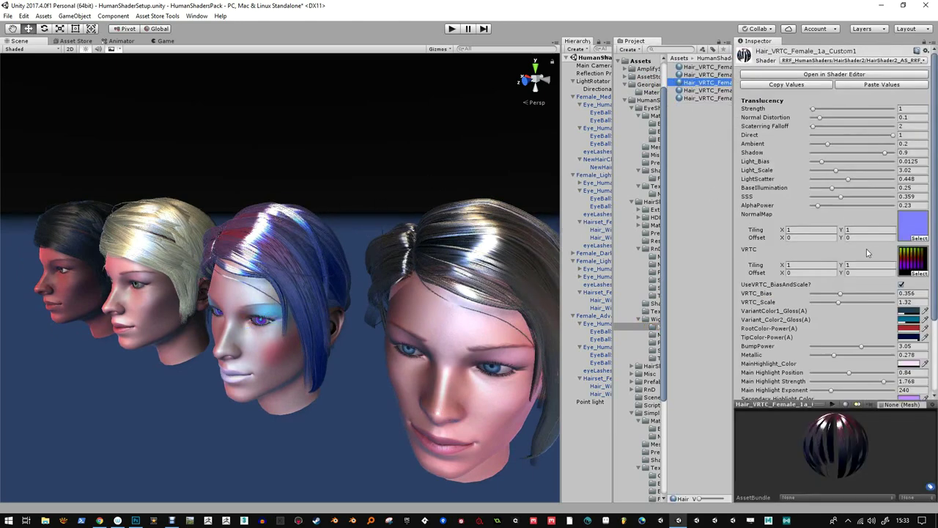
scroll(862, 265, down, 5)
drag(873, 327, 844, 326)
mouse_move(879, 358)
mouse_down()
mouse_move(800, 357)
mouse_move(812, 358)
mouse_up()
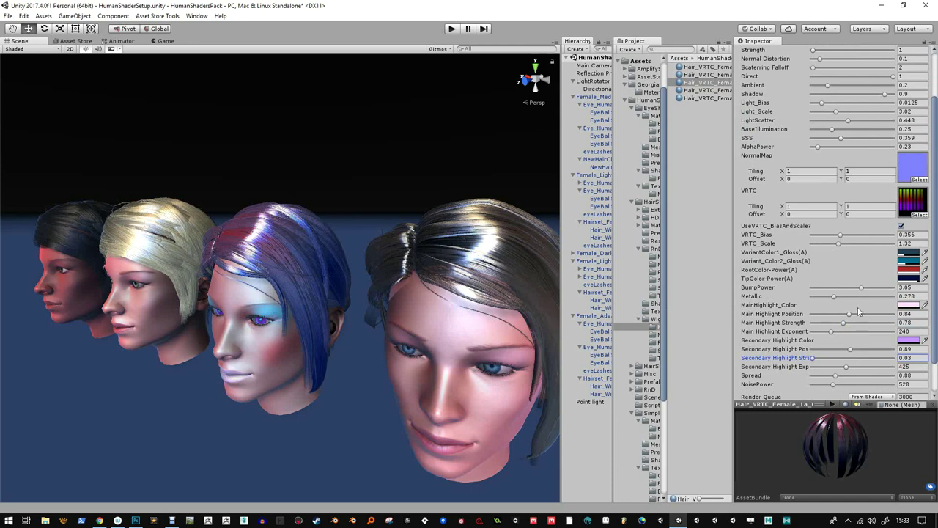
Set the blue-haired head's hair material to Secondary Highlight Strength 0.49 and Main Highlight Strength 0.07
drag(814, 358, 831, 358)
mouse_move(846, 324)
mouse_down()
mouse_move(804, 323)
mouse_move(814, 325)
mouse_up()
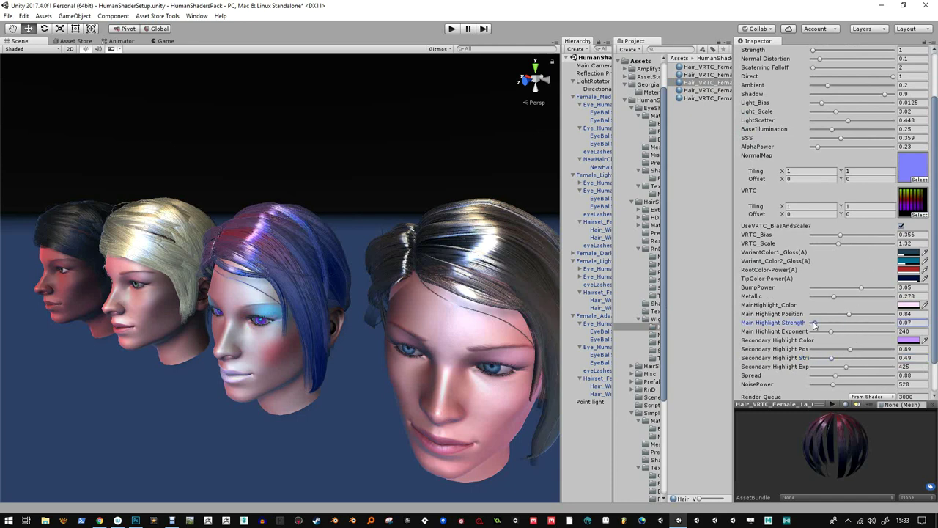
Open the brown-haired head's Hair_VRTC_Female_1a_Brown material and set Main Highlight Strength to 0.35 and Secondary Highlight Strength to 0.13
alt+drag(267, 240, 293, 213)
alt+drag(288, 354, 359, 293)
click(377, 234)
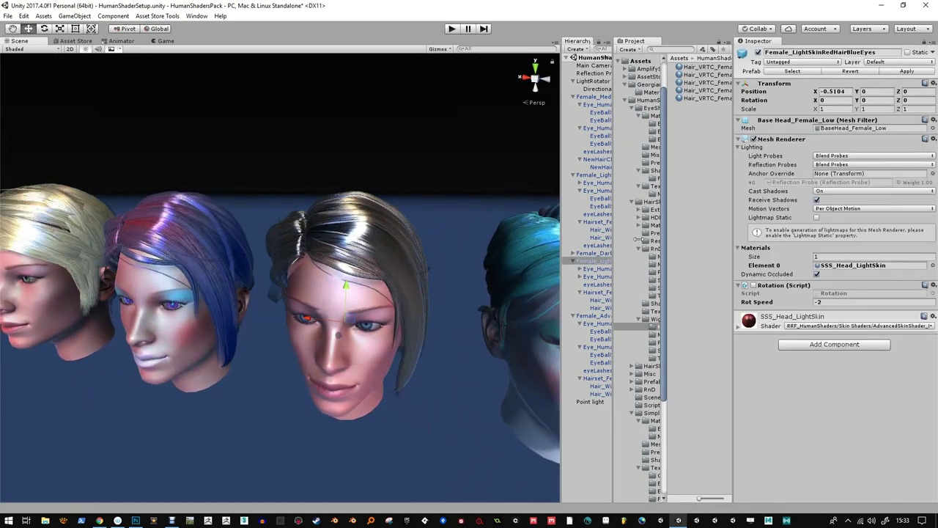
click(380, 224)
click(836, 265)
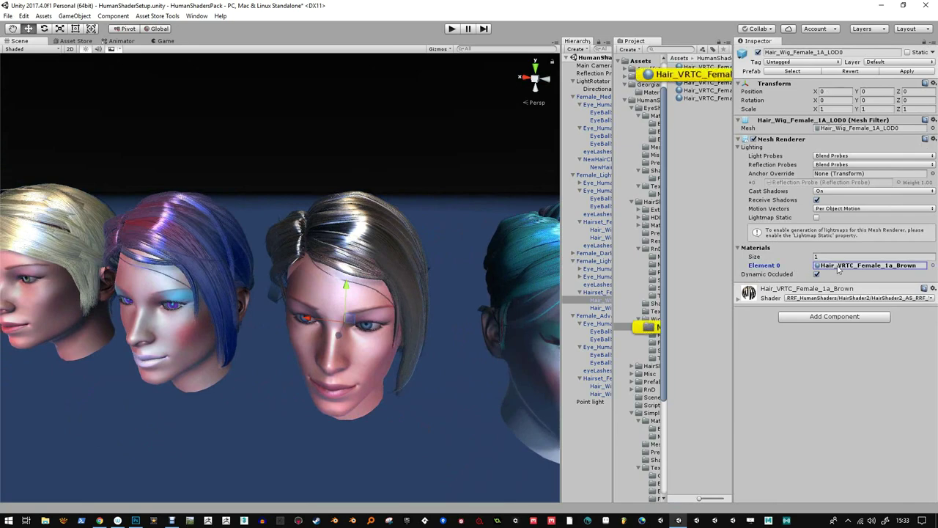
click(718, 75)
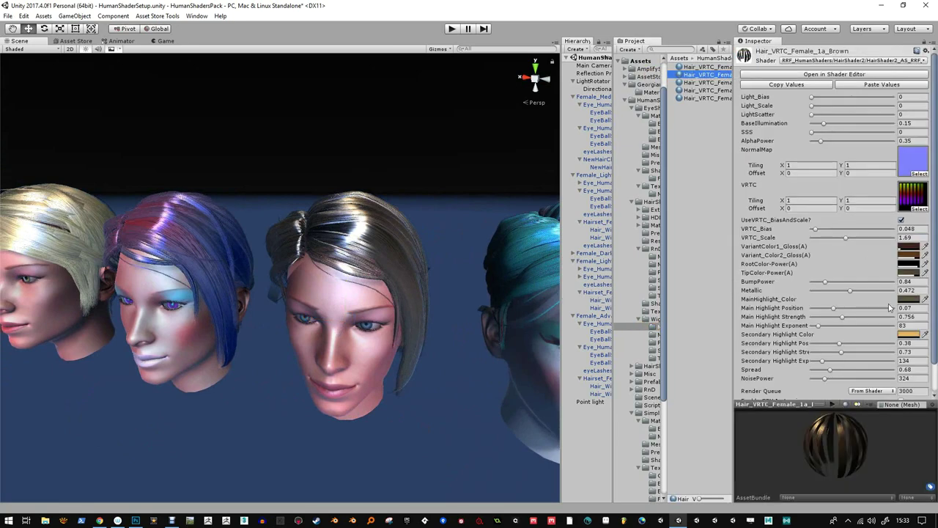
drag(843, 316, 826, 316)
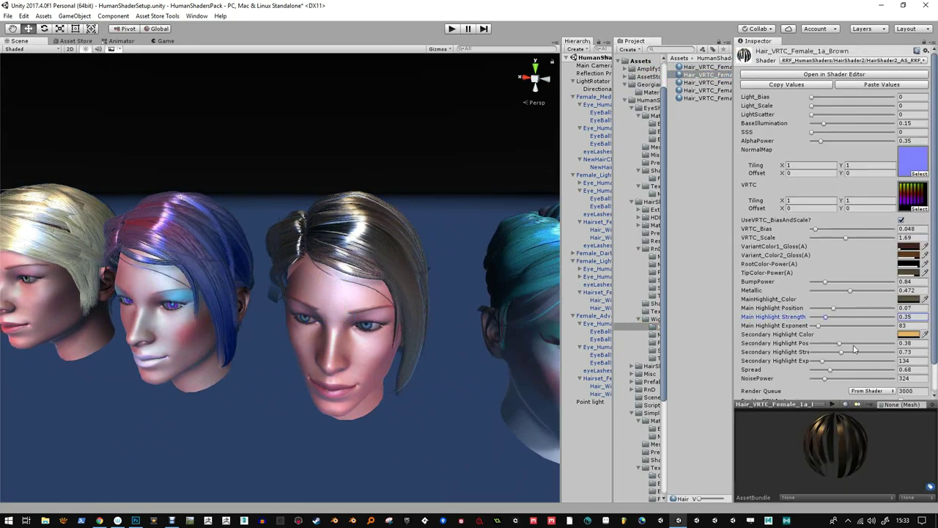
drag(843, 352, 815, 354)
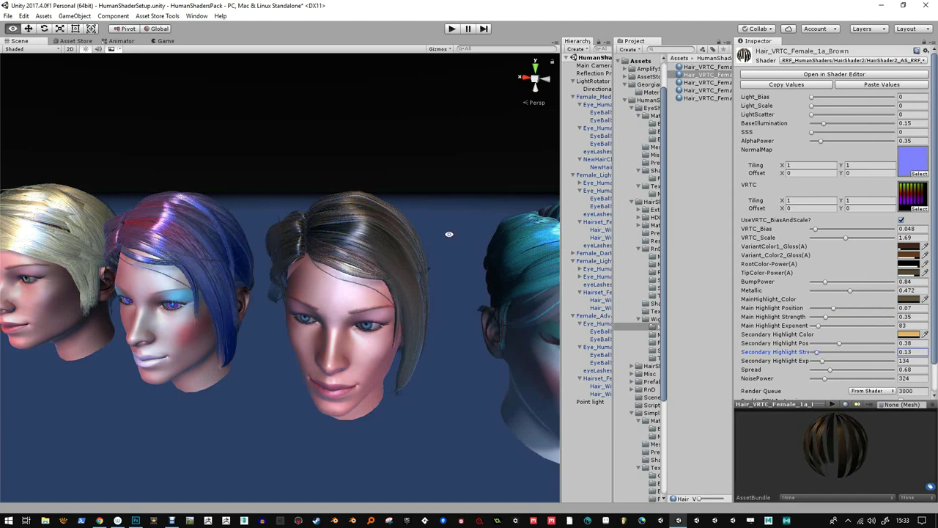
Select the turquoise-haired Female_AdvancedSkin_MakeUp head and open its SSS_Head_PaleSkin material
alt+drag(448, 235, 356, 210)
alt+right_drag(389, 253, 406, 188)
alt+drag(405, 188, 439, 253)
click(412, 236)
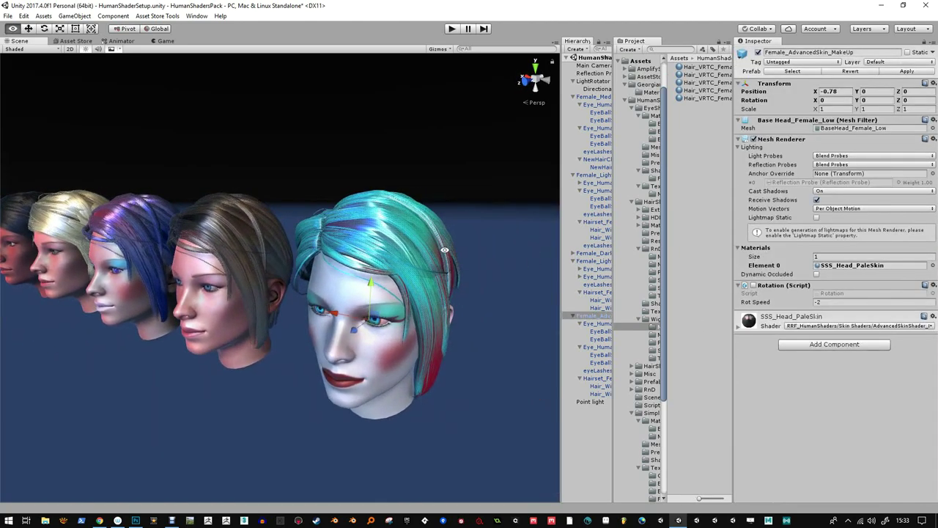
alt+right_drag(440, 253, 476, 264)
click(862, 267)
click(706, 129)
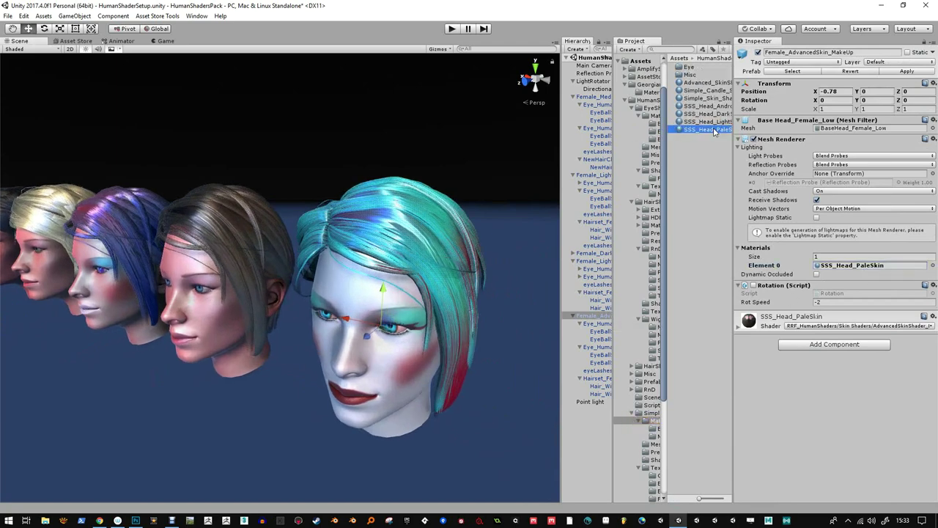
Review the SSS_Head_PaleSkin skin settings, set SmoothnessAdjust to 0.27 and check the sheen on the face
alt+middle_drag(541, 238, 497, 237)
scroll(836, 323, down, 4)
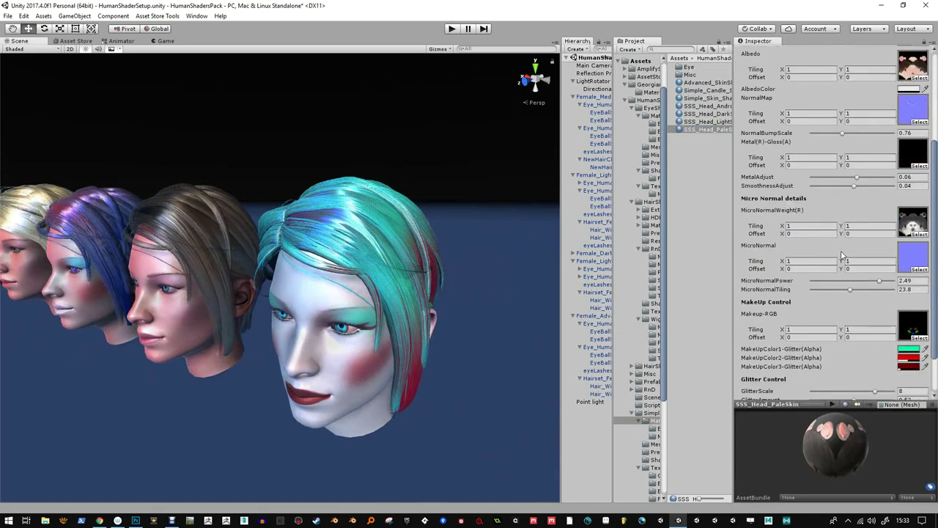
scroll(827, 358, down, 2)
scroll(834, 331, up, 3)
scroll(840, 294, up, 3)
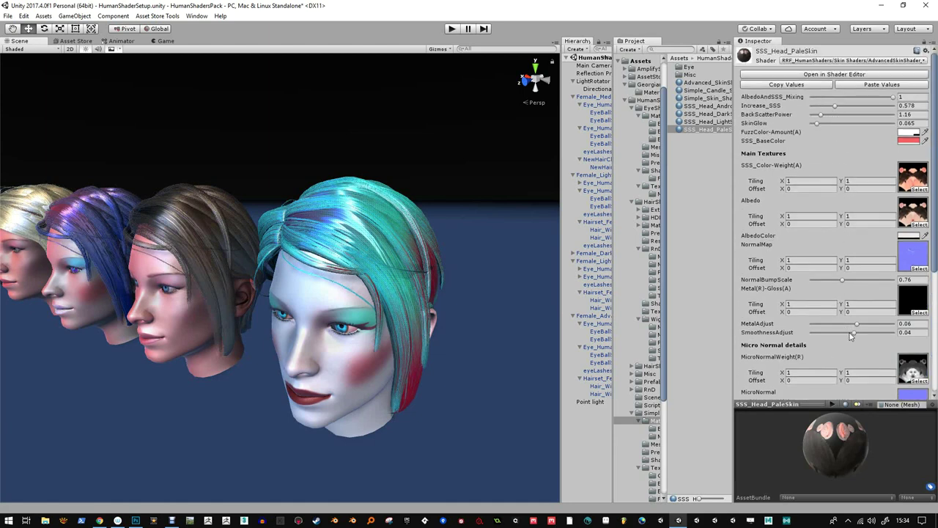
scroll(850, 326, down, 1)
mouse_move(854, 304)
mouse_down()
mouse_move(826, 301)
mouse_move(885, 306)
mouse_move(863, 305)
mouse_up()
key(ctrl+z)
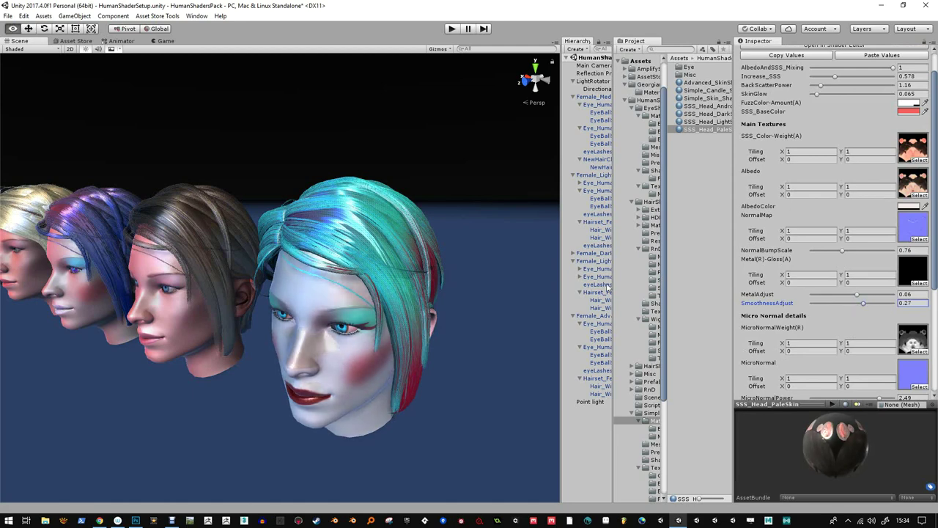
alt+drag(454, 308, 586, 269)
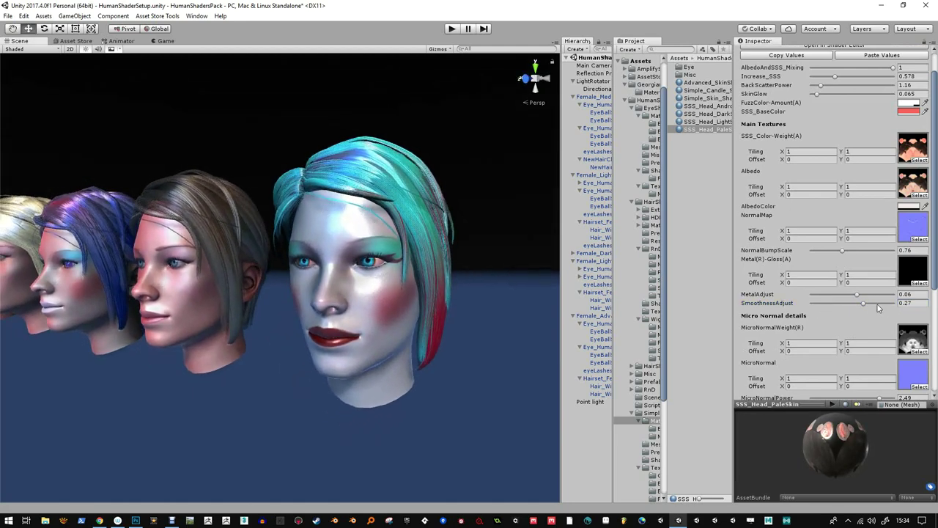
Lower the pale skin's SmoothnessAdjust slightly and raise its MetalAdjust a little
drag(864, 303, 862, 303)
alt+drag(484, 271, 459, 271)
mouse_move(857, 299)
mouse_down()
mouse_move(878, 298)
mouse_move(864, 296)
mouse_up()
Open the turquoise wig's Hair_VRTC_Female_1a_DEMO material and set Main Highlight Strength to 0.17 and Secondary Highlight Strength to 0.28
alt+drag(335, 279, 309, 292)
alt+drag(339, 245, 352, 262)
click(382, 220)
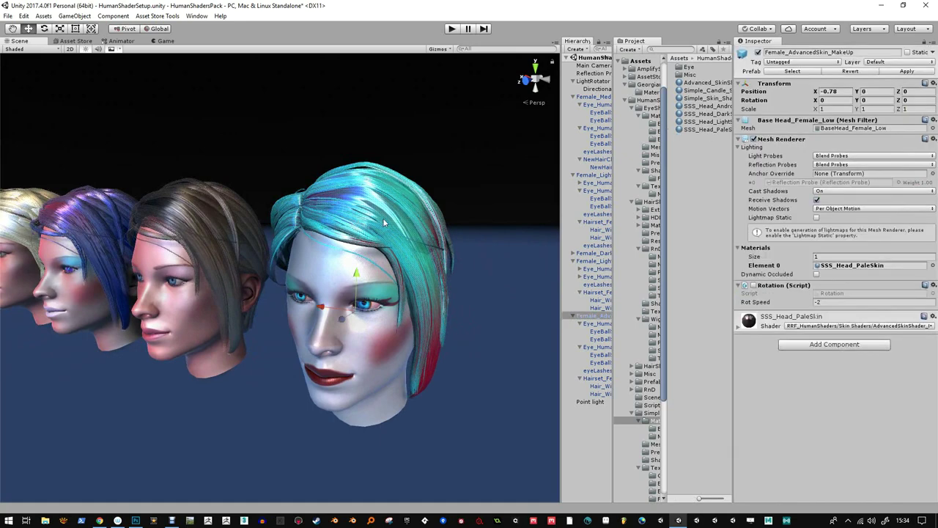
click(383, 220)
click(854, 267)
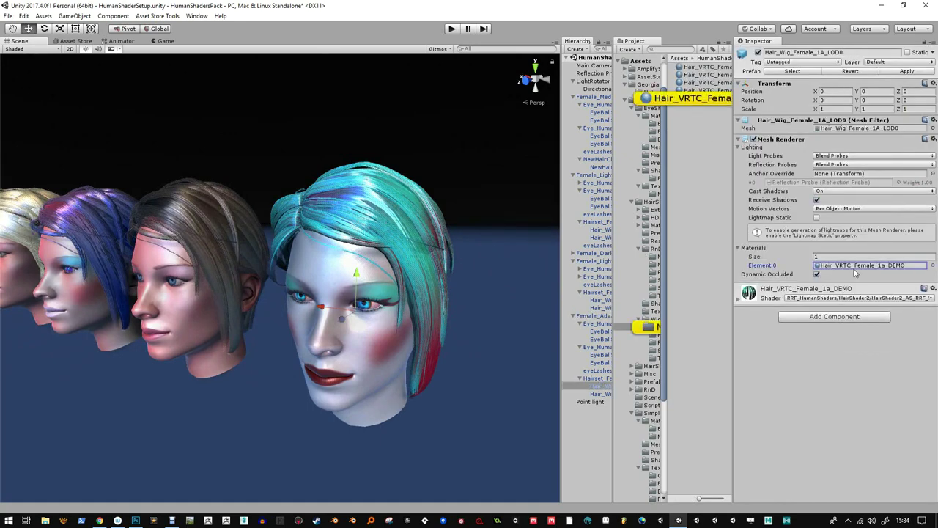
click(738, 300)
scroll(833, 359, down, 5)
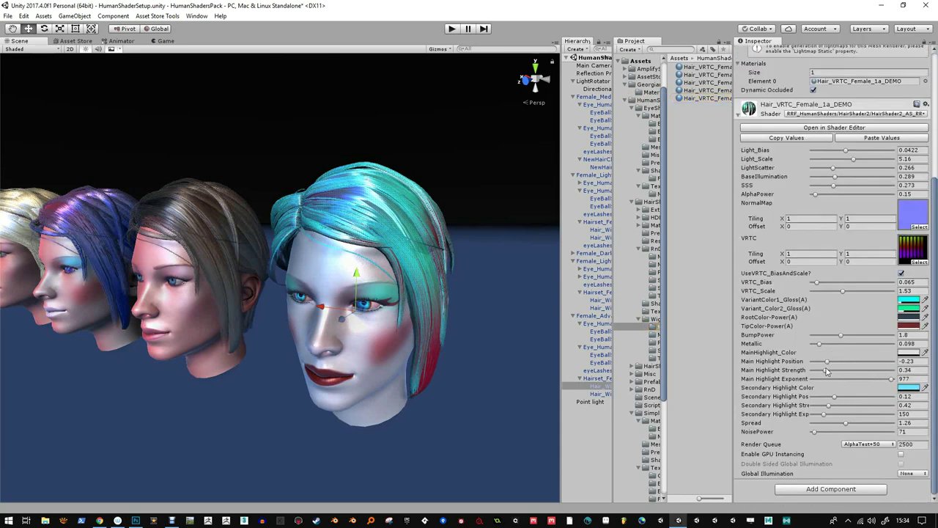
drag(826, 372, 821, 373)
drag(828, 405, 824, 406)
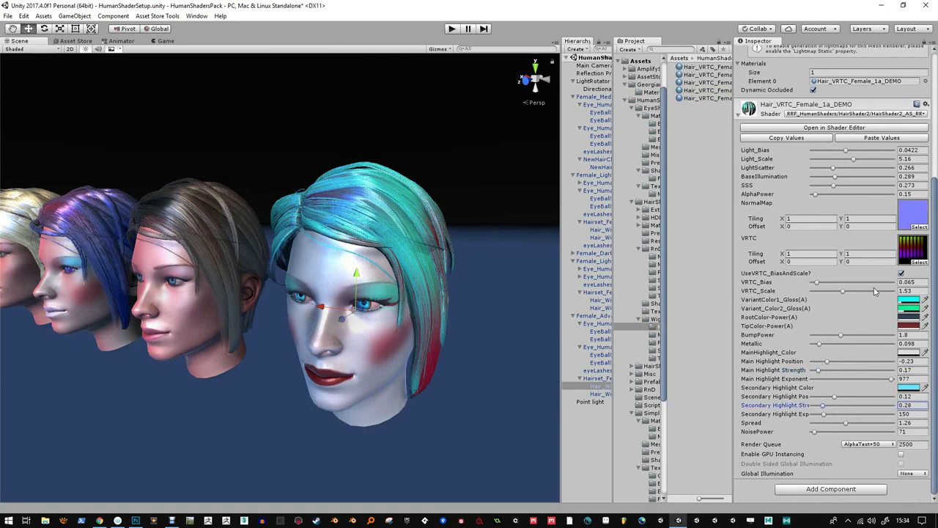
Darken the turquoise hair's VariantColor1 to a deeper teal and its Variant_Color2 to dark green 076F4445
click(906, 301)
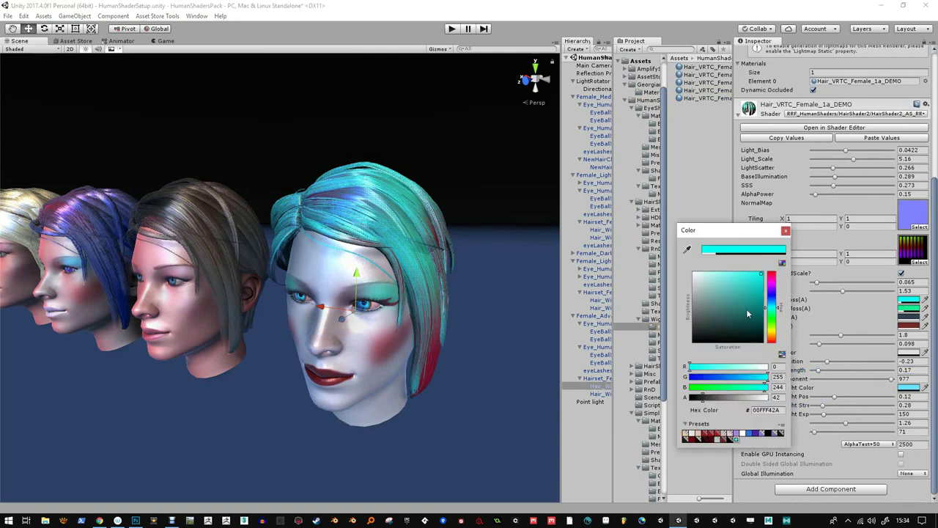
drag(764, 283, 765, 301)
click(785, 231)
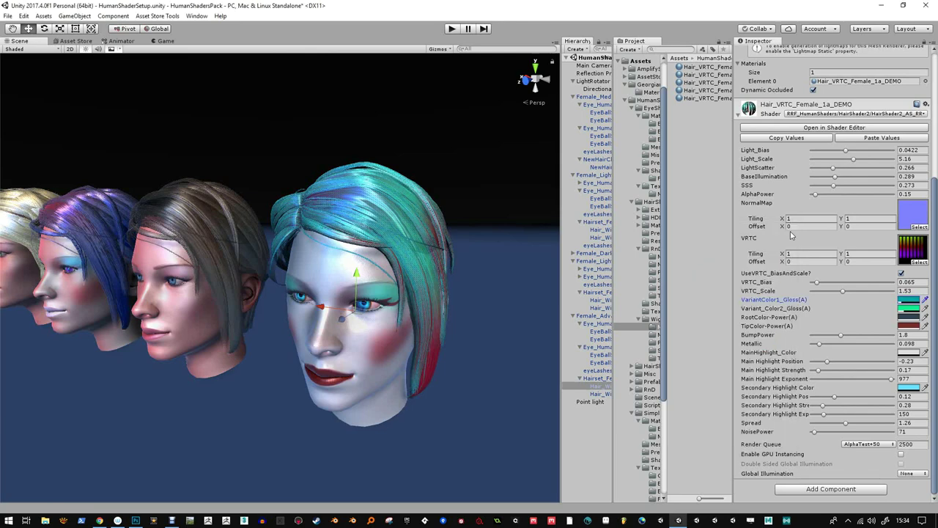
click(907, 308)
drag(758, 283, 759, 316)
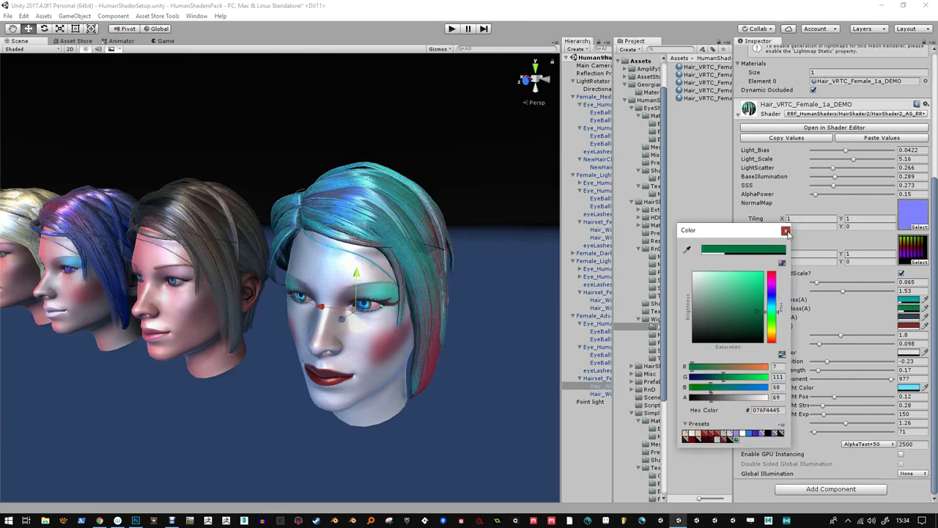
click(785, 230)
Select the blonde hair on the Female_Medium head and open its HairMat_Blonde material
click(515, 318)
alt+drag(394, 425, 401, 384)
alt+right_drag(401, 385, 242, 314)
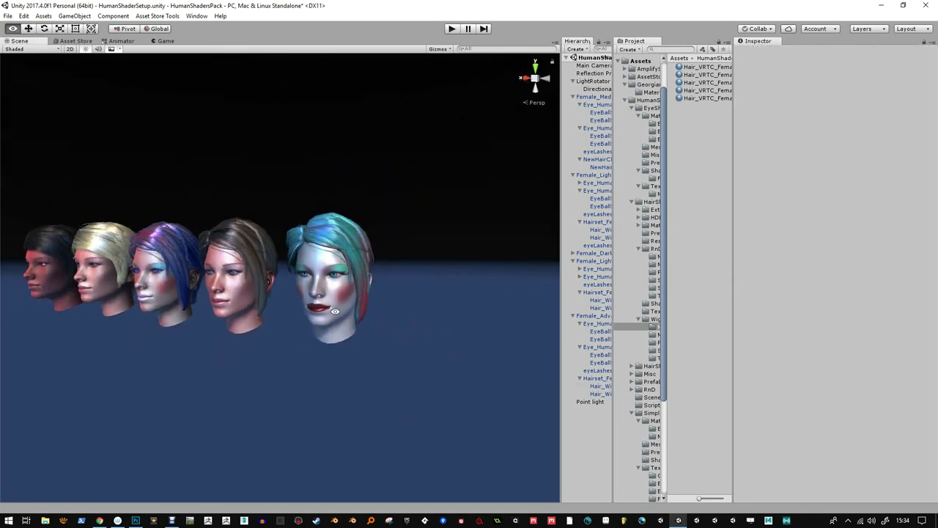
middle_drag(242, 314, 348, 351)
alt+drag(256, 350, 227, 332)
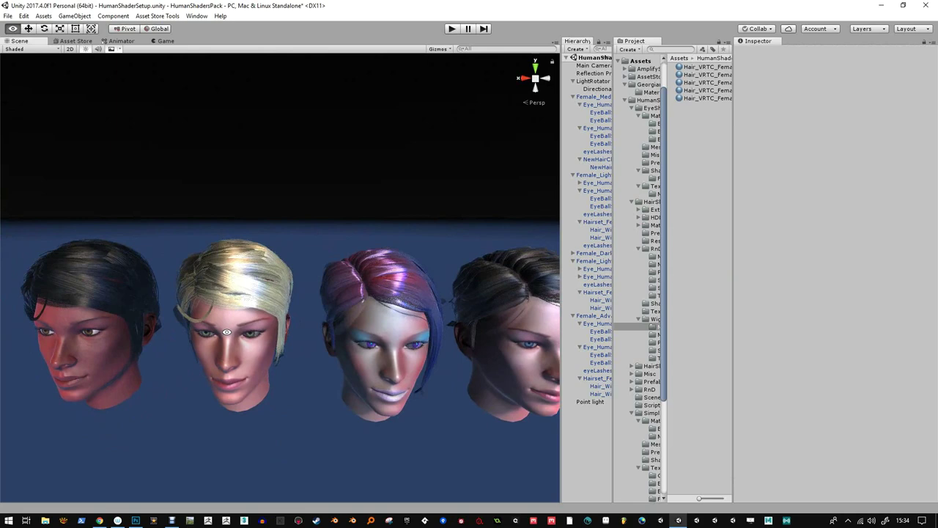
click(243, 287)
alt+drag(270, 271, 240, 272)
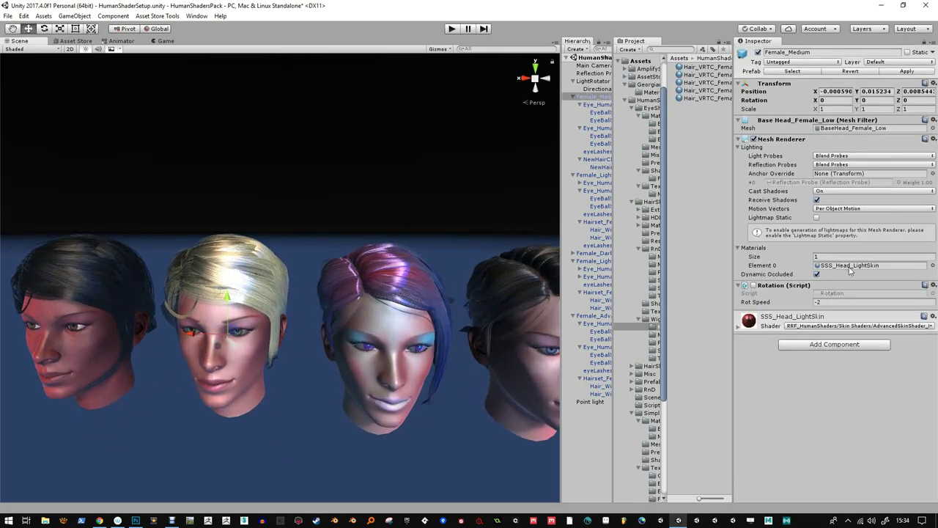
alt+drag(315, 270, 253, 292)
click(251, 292)
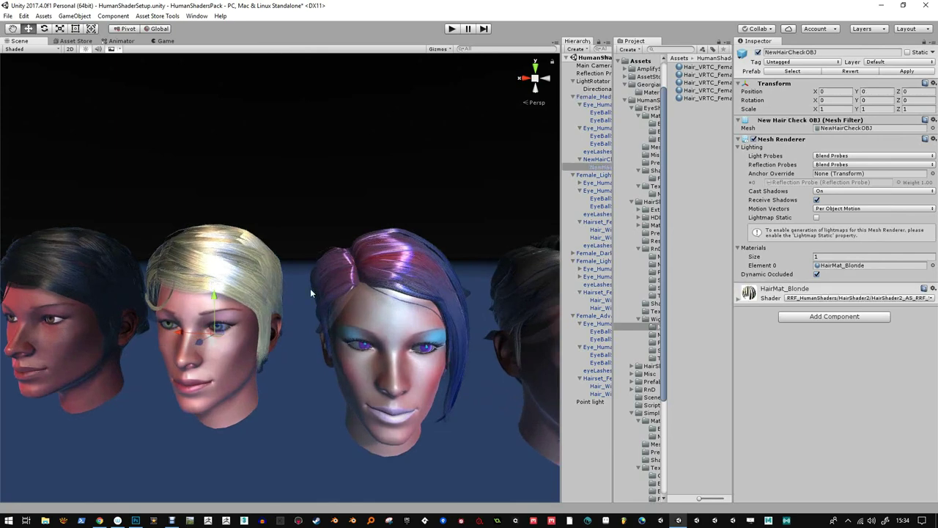
click(867, 266)
click(704, 68)
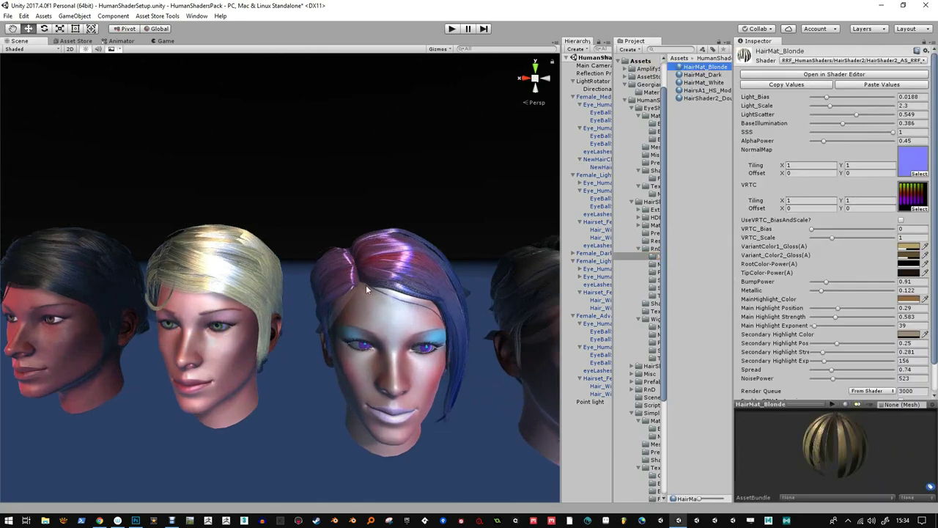
Change HairMat_Blonde's Secondary Highlight Color to a darker, less saturated grey
scroll(265, 208, up, 2)
scroll(273, 270, up, 2)
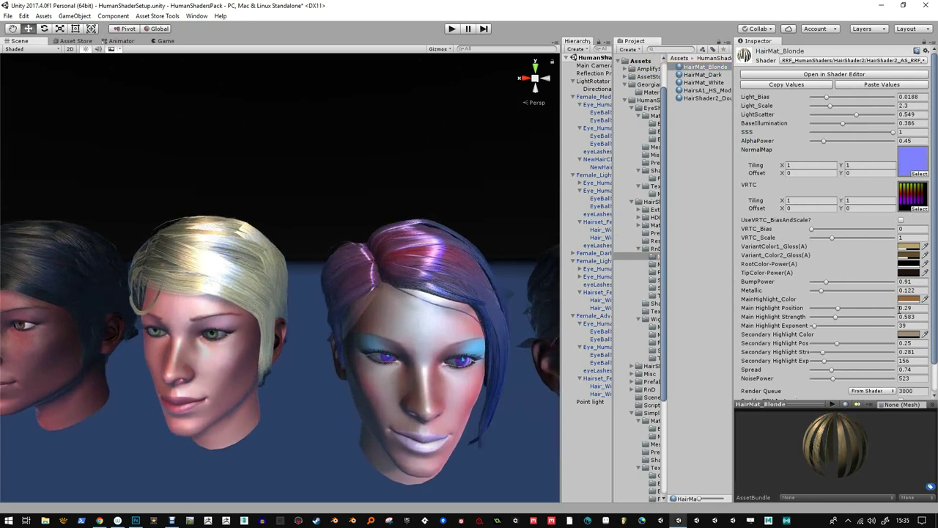
click(911, 336)
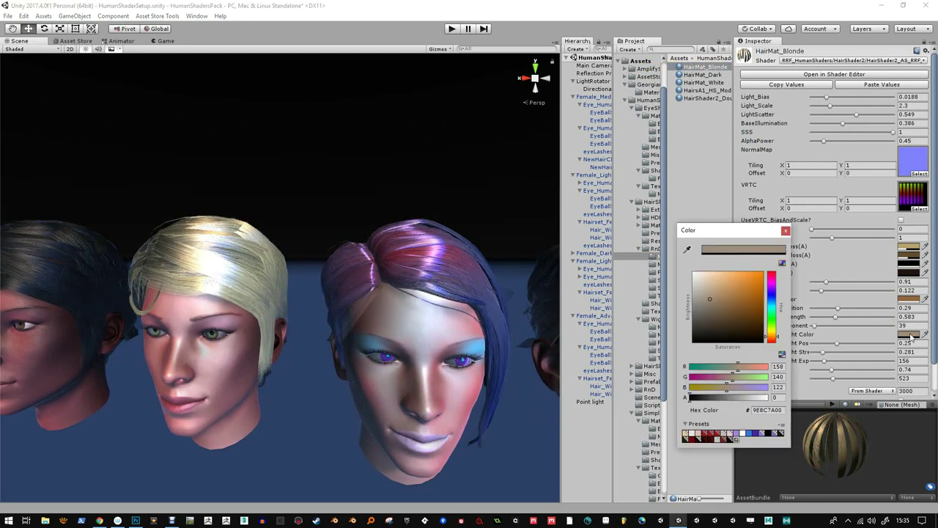
drag(724, 295, 703, 306)
click(785, 230)
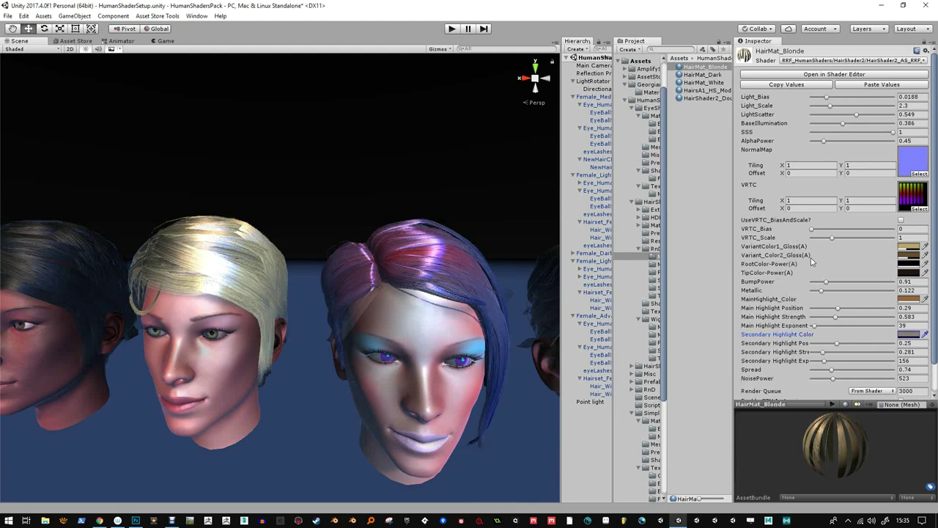
Set the blonde hair's Secondary Highlight Strength to 0.12 and Main Highlight Strength to 0.13
scroll(836, 338, down, 2)
drag(821, 325, 819, 325)
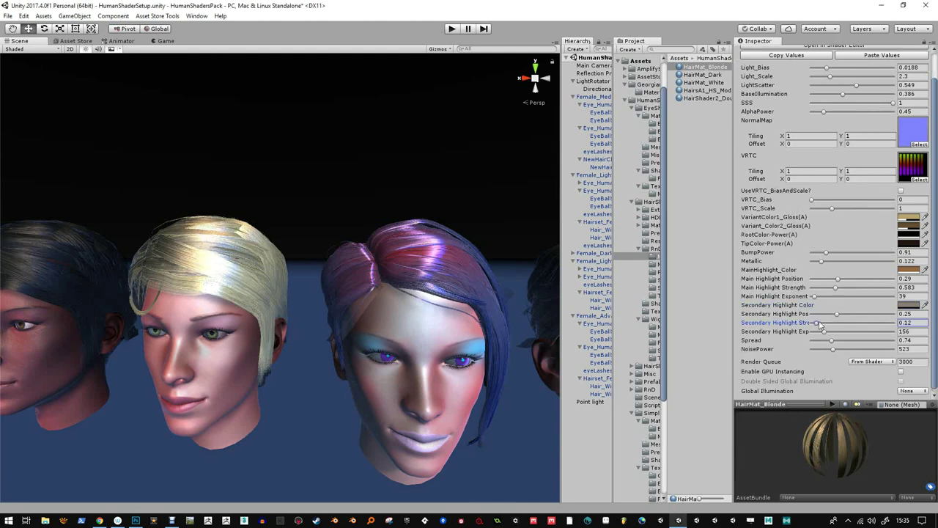
drag(838, 288, 818, 291)
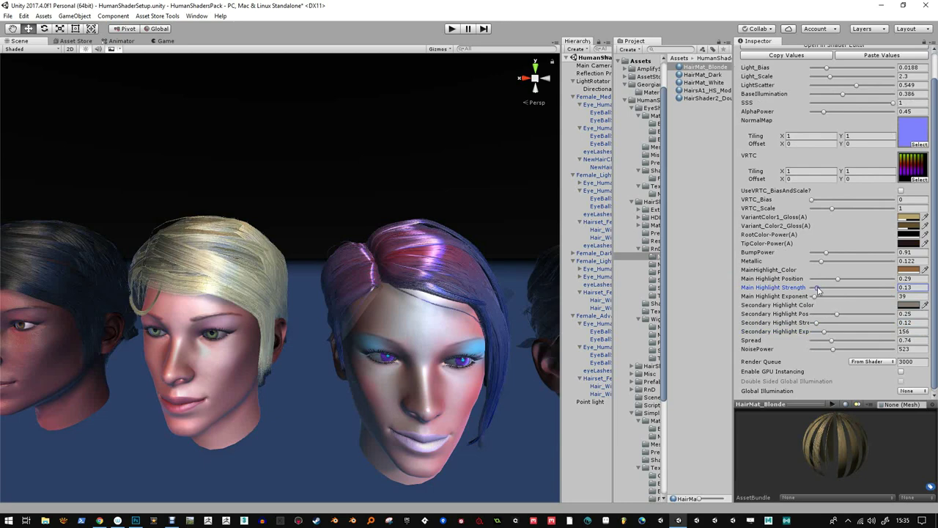
Examine the hair highlights of the blonde, blue-haired and brown-haired heads from several angles and close up
alt+drag(542, 285, 470, 345)
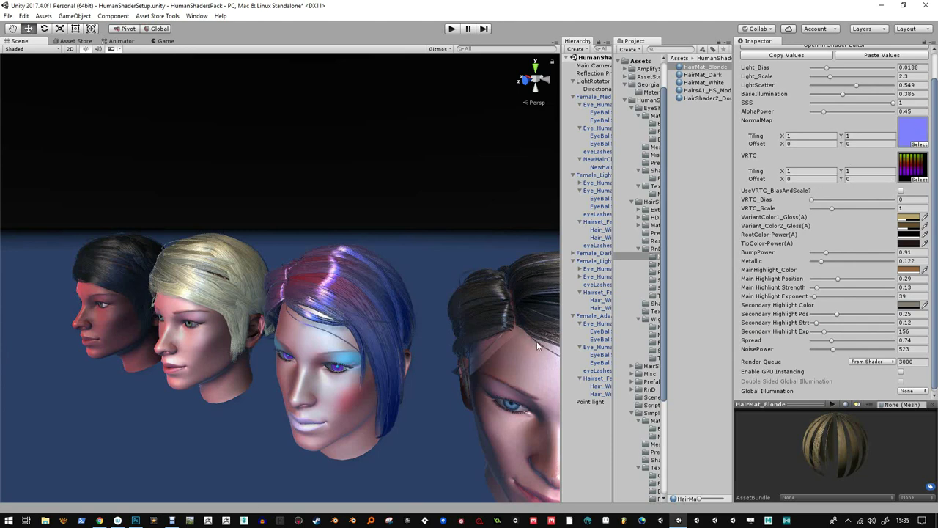
alt+drag(448, 215, 326, 284)
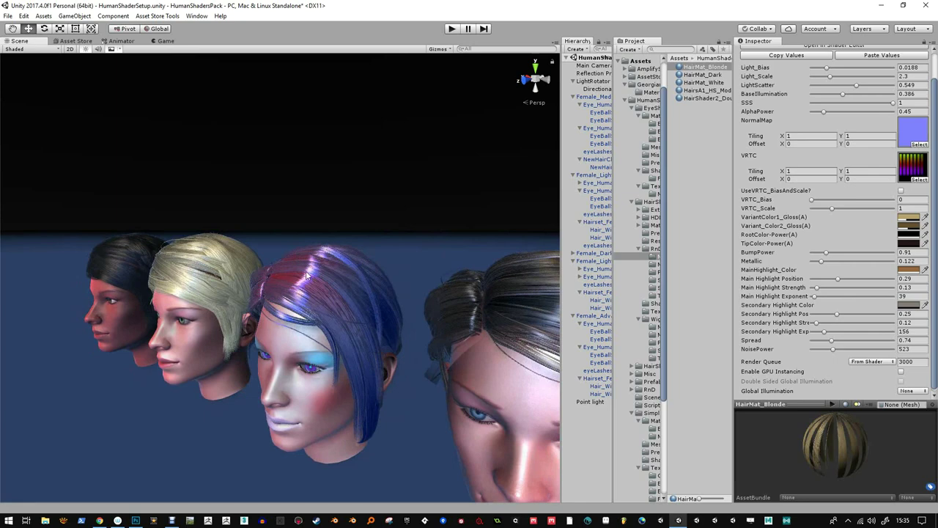
alt+drag(353, 258, 333, 268)
drag(425, 311, 418, 315)
key(w)
alt+right_drag(357, 131, 325, 250)
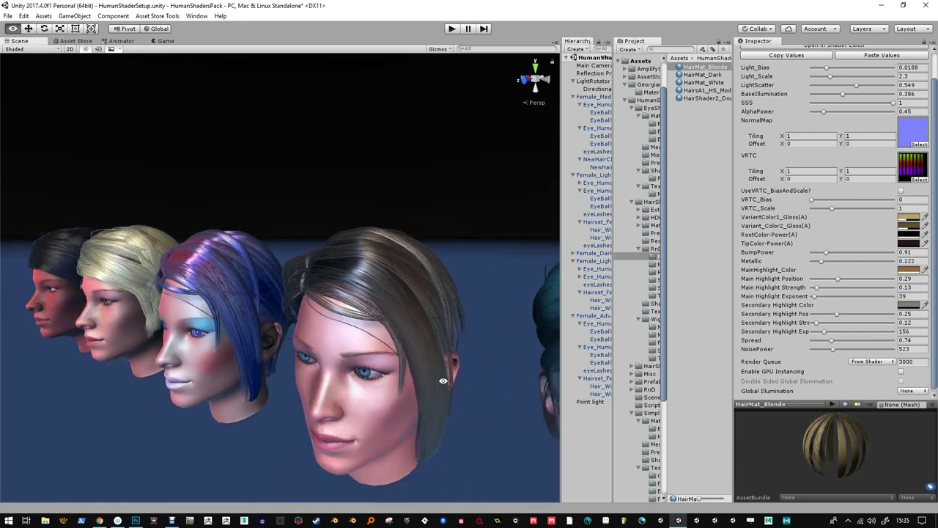
alt+drag(326, 250, 474, 379)
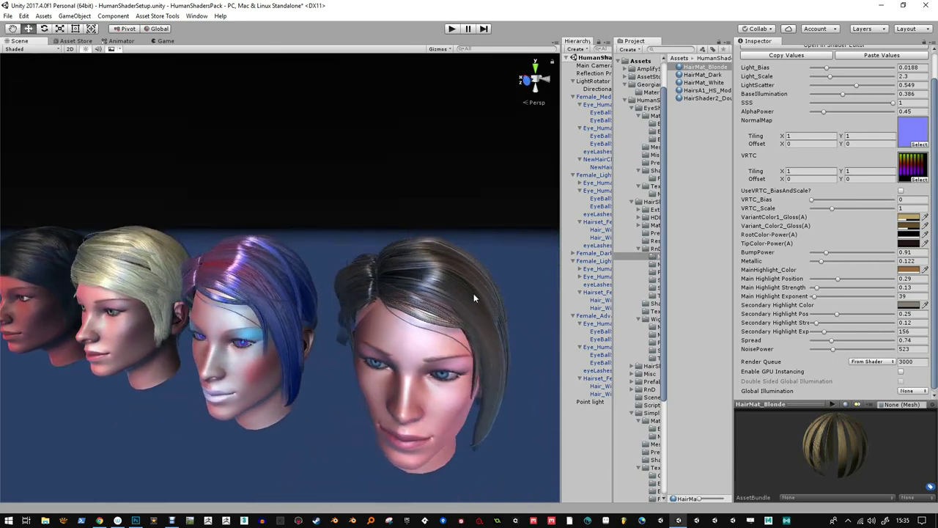
alt+drag(473, 295, 458, 293)
alt+drag(458, 251, 404, 241)
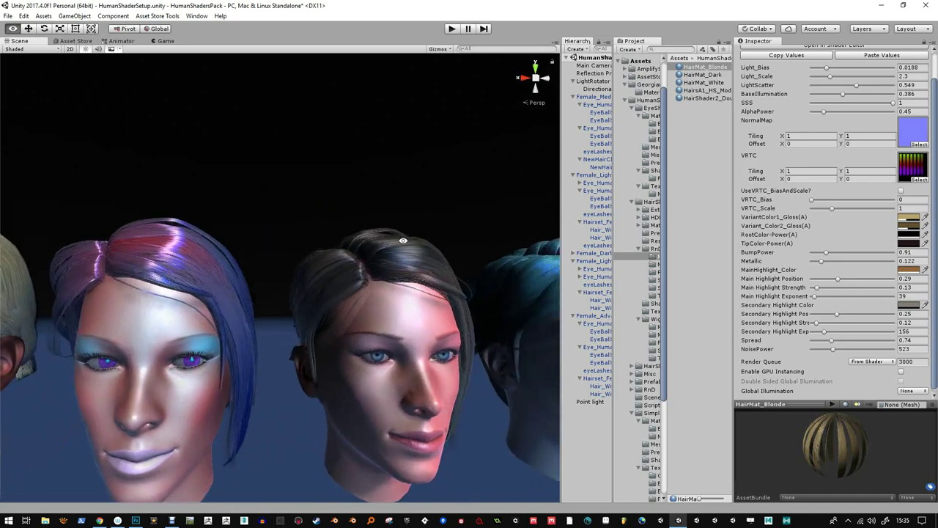
alt+right_drag(405, 241, 411, 330)
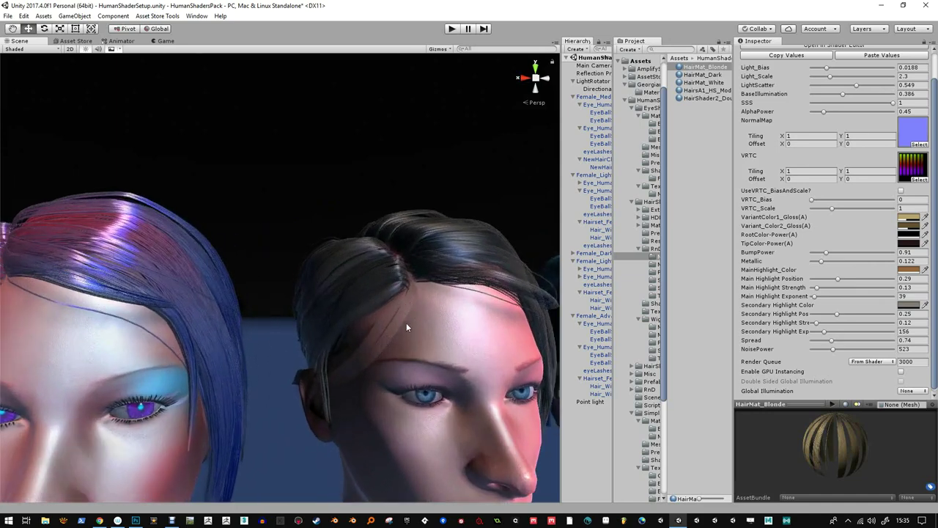
Select the brown hair on the Female_LightSkinRedHairBlueEyes head and open its Hair_VRTC_Female_1a_Brown material
alt+drag(406, 327, 418, 298)
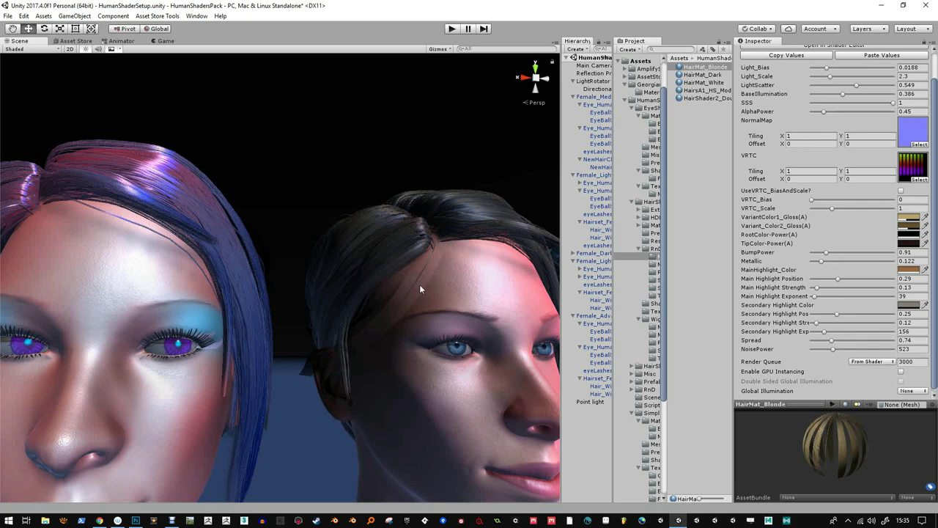
alt+drag(410, 291, 375, 226)
click(406, 233)
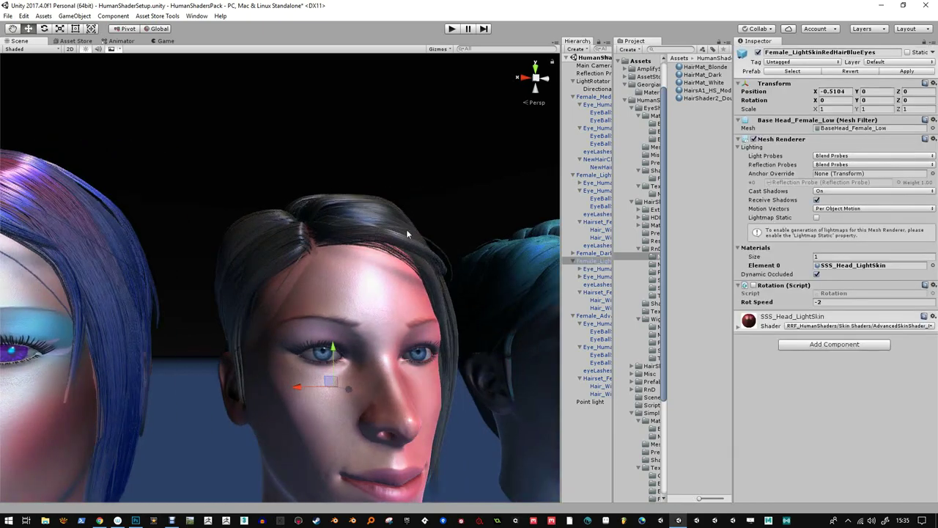
click(384, 220)
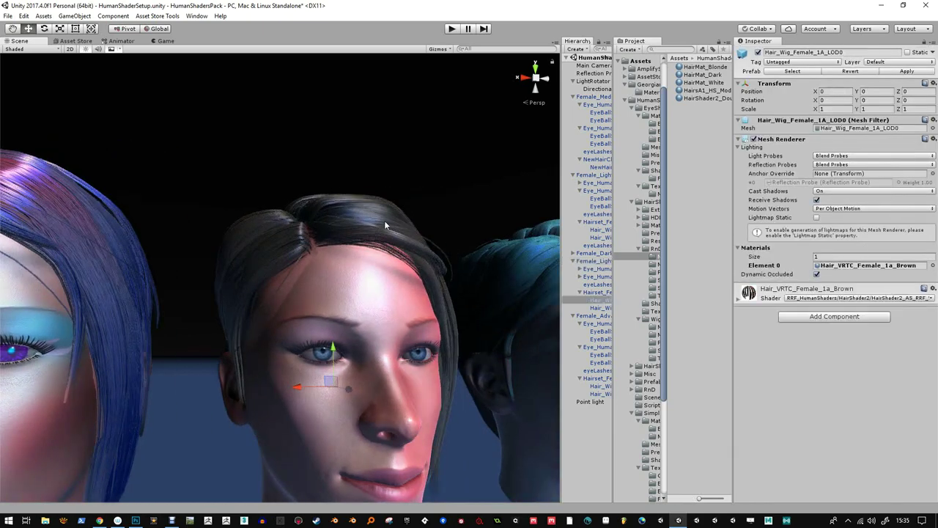
click(865, 268)
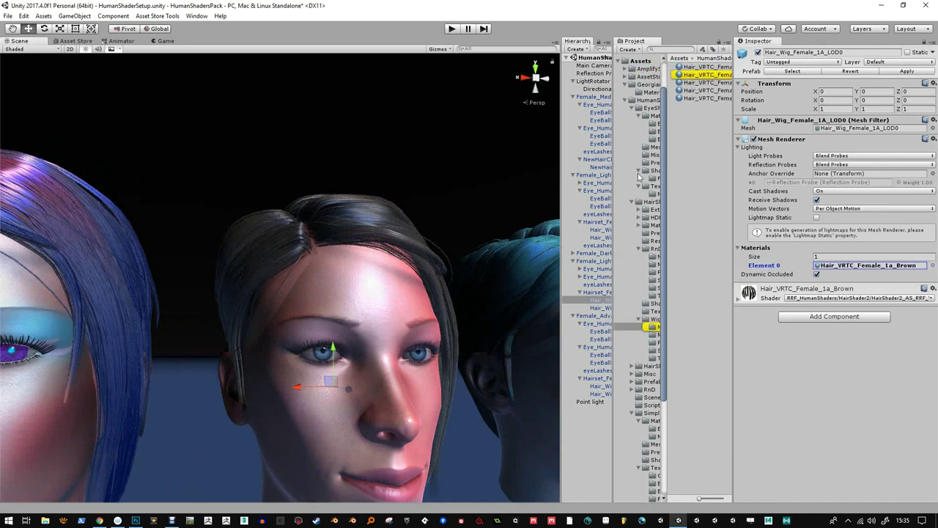
click(716, 75)
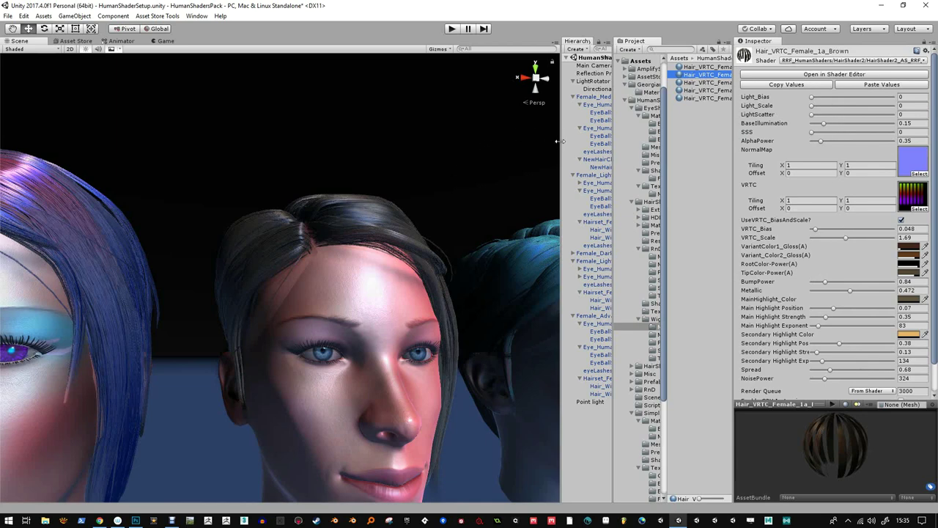
Save the scene and open the PPP_AA_Hair post-processing profile used by the Main Camera
drag(560, 140, 473, 144)
click(513, 66)
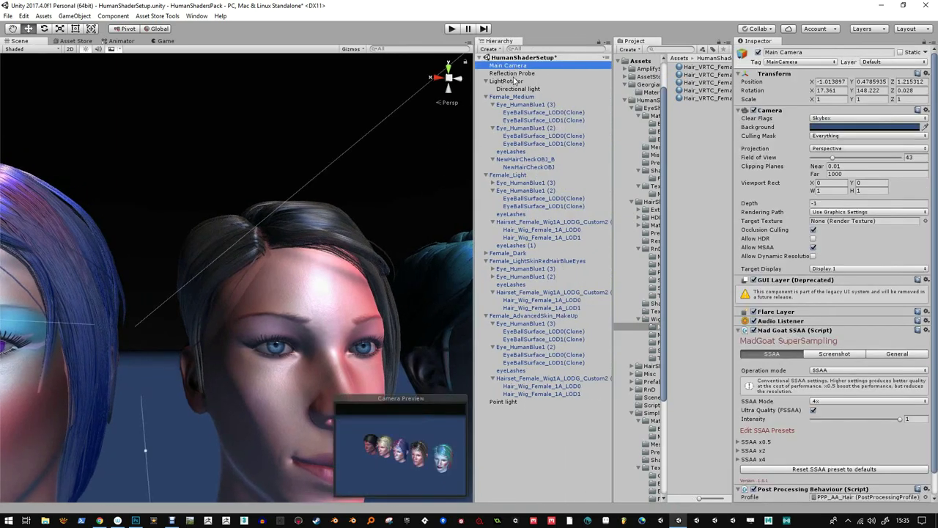
key(ctrl+s)
scroll(851, 396, down, 1)
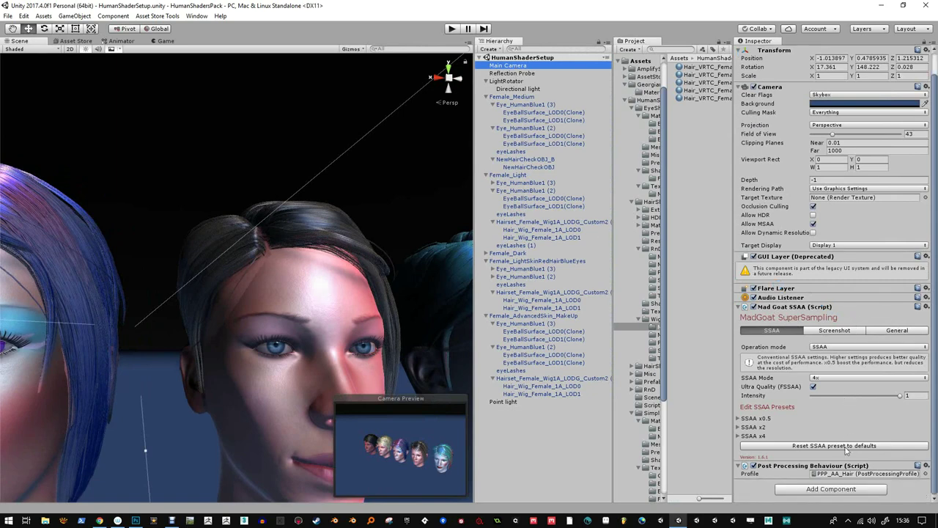
click(848, 474)
click(705, 162)
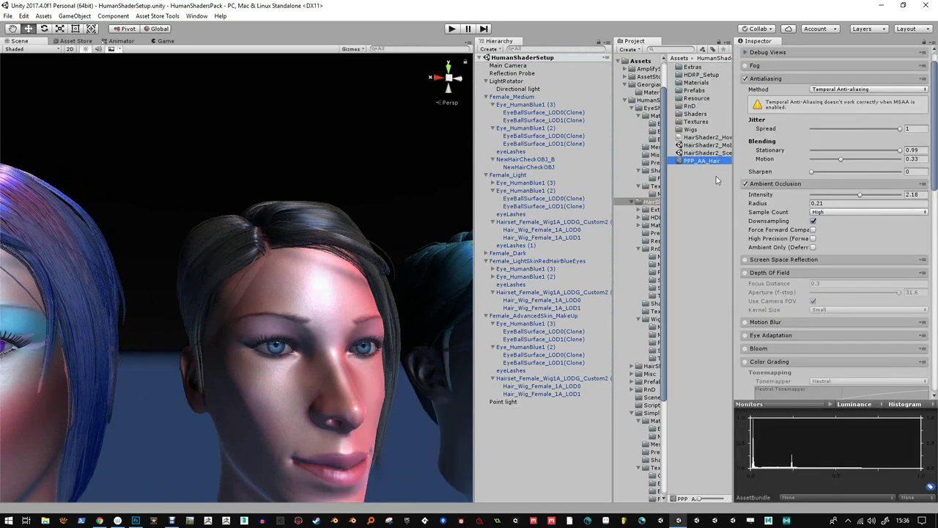
Examine the brown hair's strands, parting and forehead shadows from several angles and close up
alt+drag(337, 279, 284, 266)
alt+right_drag(250, 274, 291, 308)
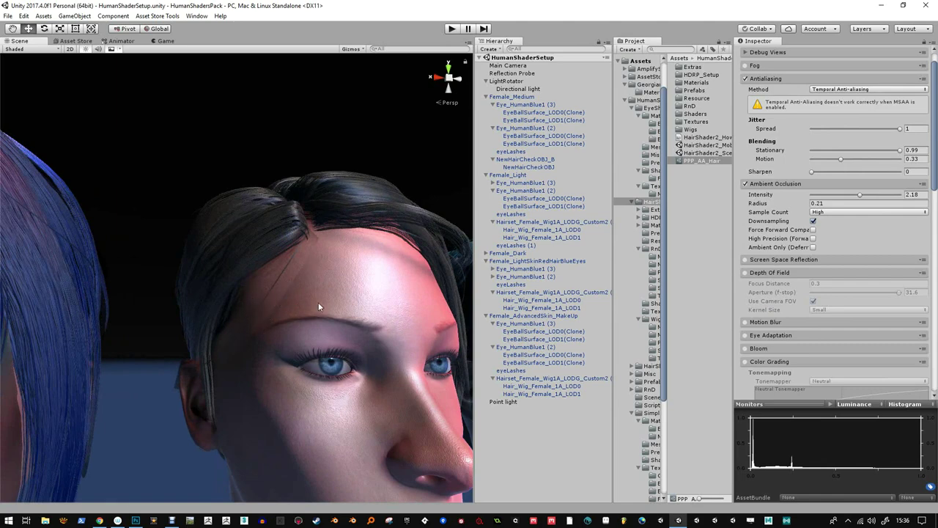
alt+drag(318, 306, 310, 303)
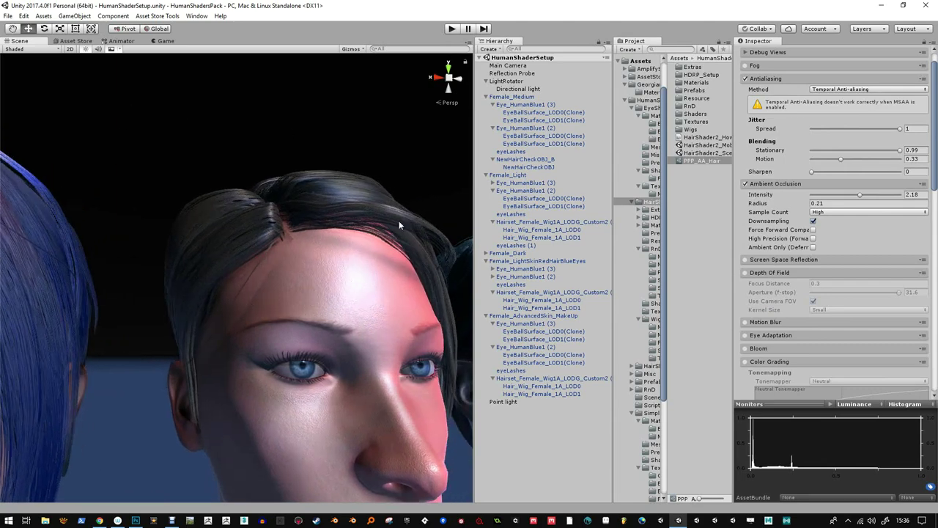
alt+drag(399, 225, 275, 238)
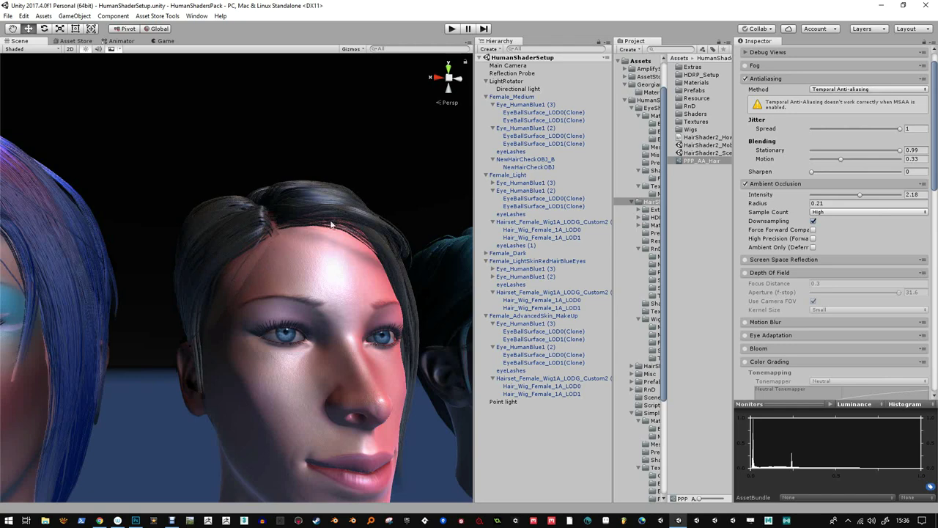
alt+drag(225, 190, 235, 285)
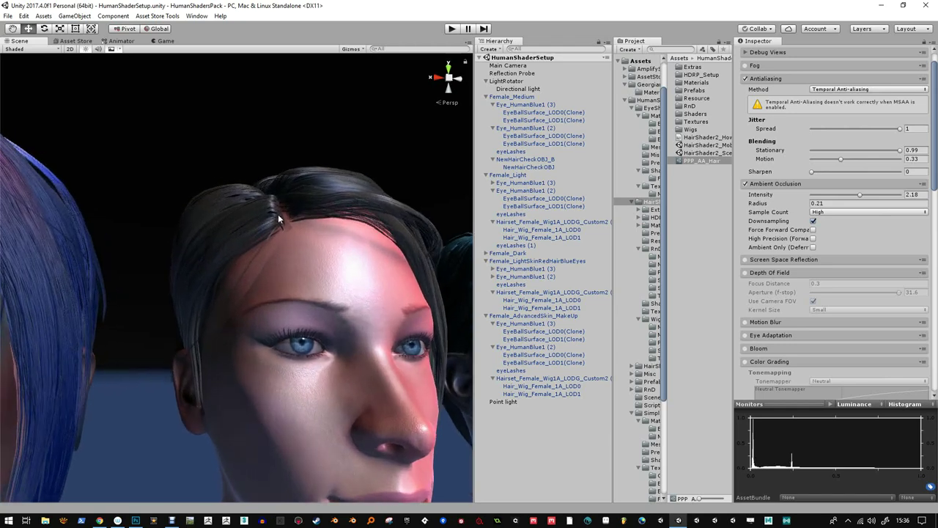
alt+drag(277, 214, 260, 221)
alt+right_drag(261, 221, 279, 311)
alt+drag(278, 310, 266, 280)
scroll(265, 280, up, 1)
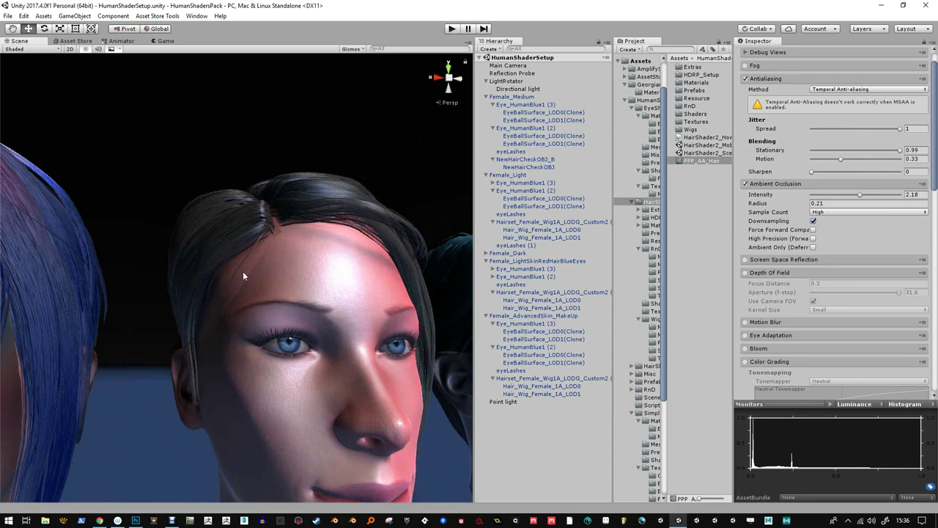
Reopen the Main Camera's PPP_AA_Hair profile and lower the Ambient Occlusion Intensity to 0.33
click(522, 66)
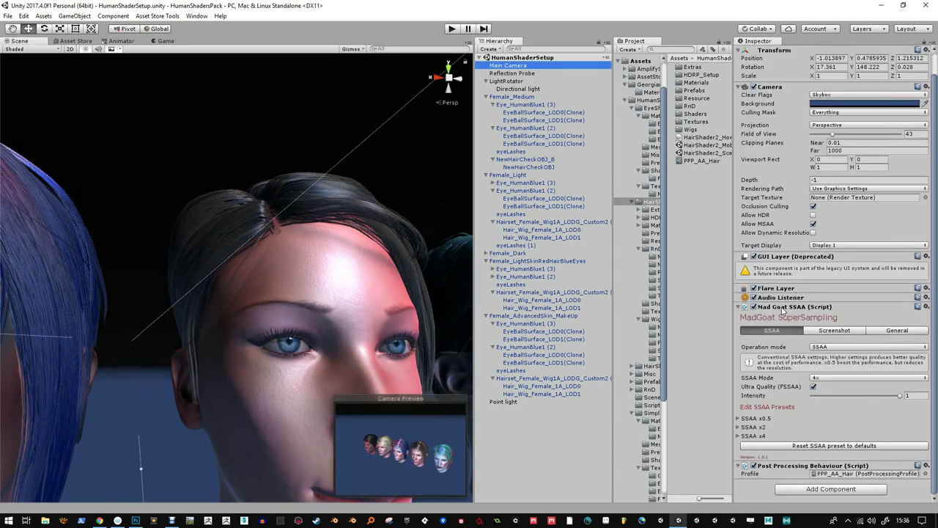
double_click(871, 475)
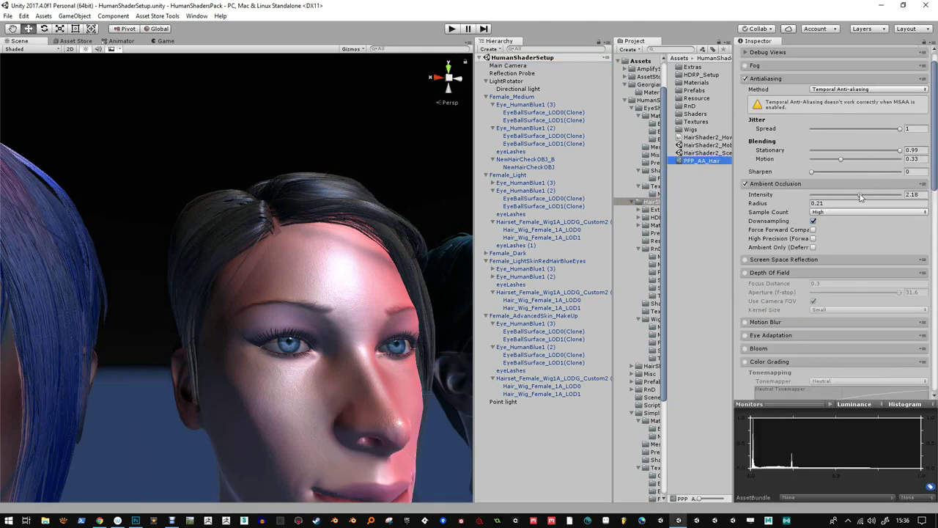
drag(861, 197, 819, 204)
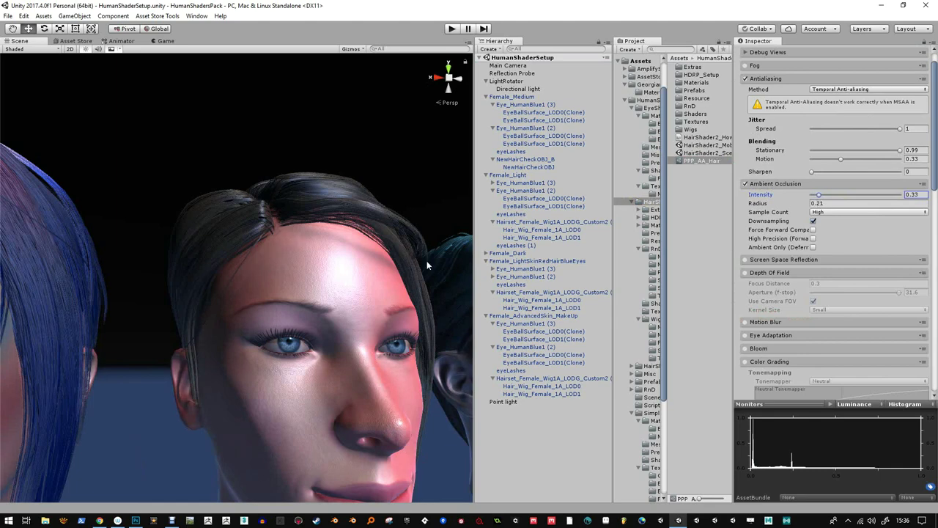
alt+right_drag(355, 253, 878, 214)
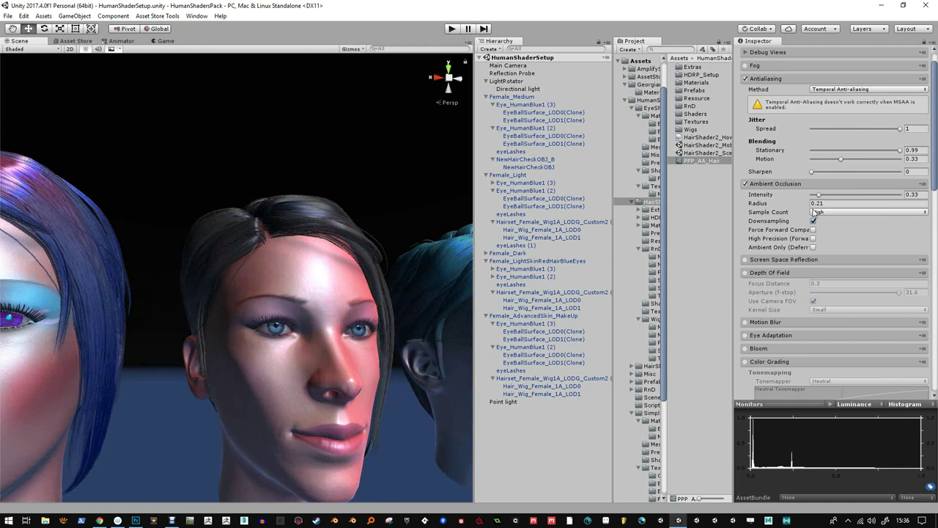
Set the Ambient Occlusion Intensity to 0.88, turn off Downsampling and turn on High Precision
drag(819, 195, 833, 195)
click(814, 221)
click(813, 229)
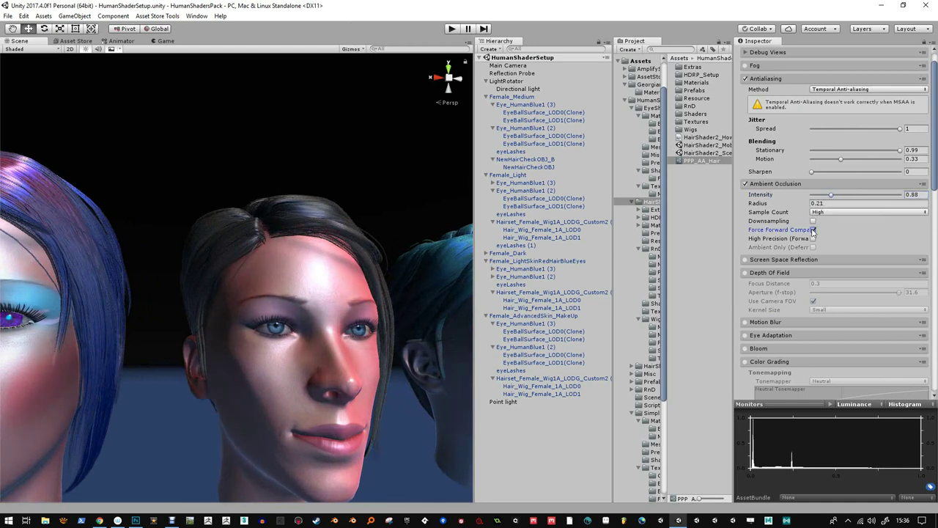
click(813, 229)
click(813, 238)
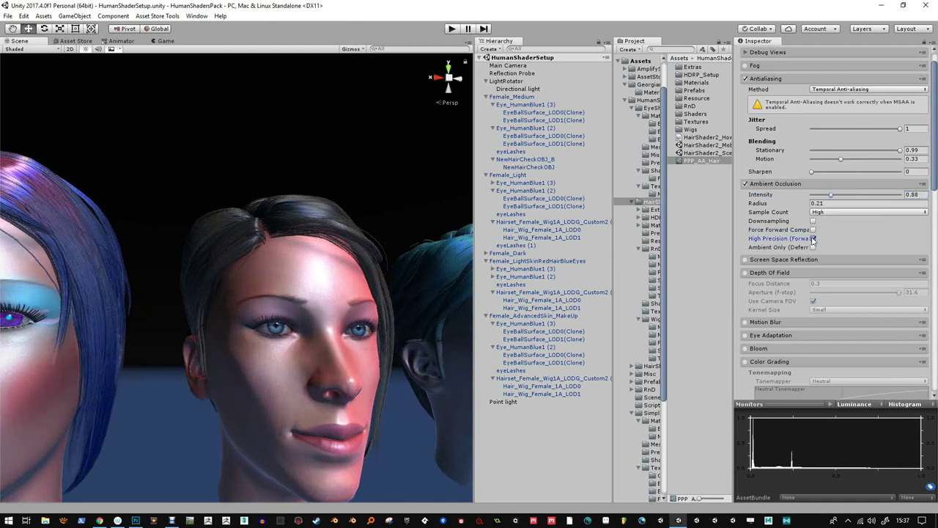
alt+drag(374, 280, 262, 276)
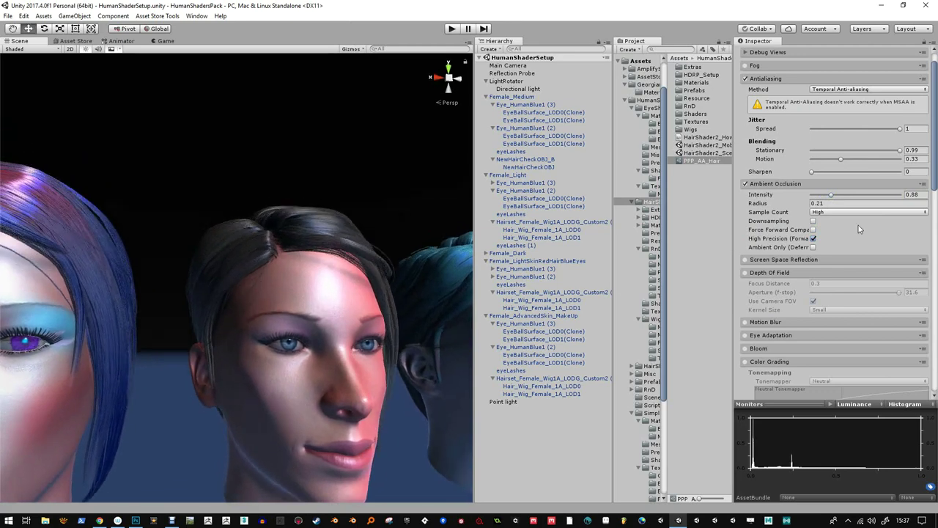
Set the Ambient Occlusion Intensity to 0.95 and its Sample Count to Low
mouse_move(830, 195)
mouse_down()
mouse_move(871, 204)
mouse_move(832, 203)
mouse_up()
click(835, 212)
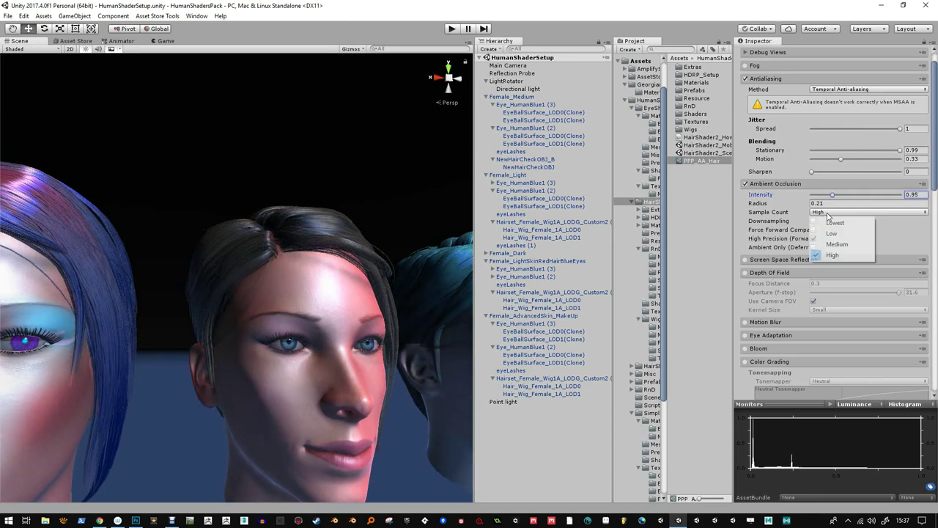
click(840, 242)
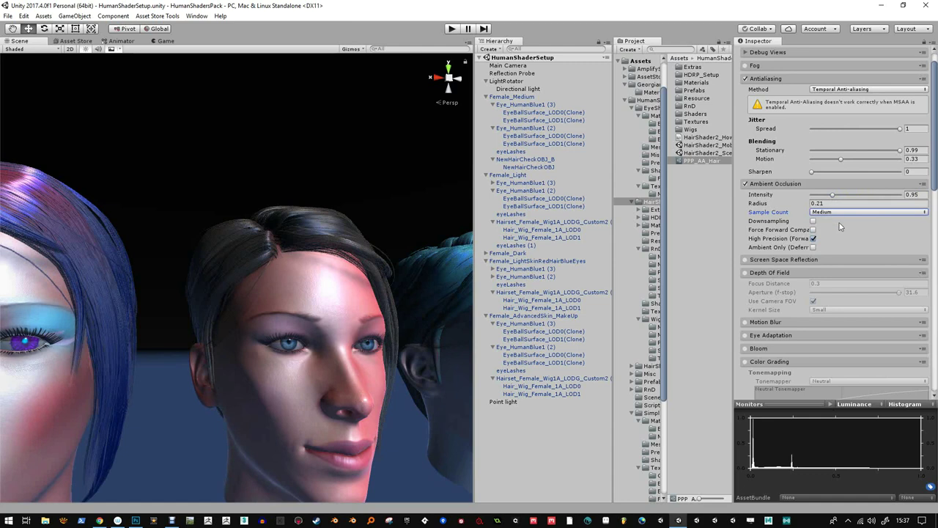
click(835, 212)
click(838, 230)
Enable Ambient Occlusion Downsampling and Force Forward Compatibility, disable High Precision, and raise the Intensity to 3.11
click(813, 220)
click(813, 229)
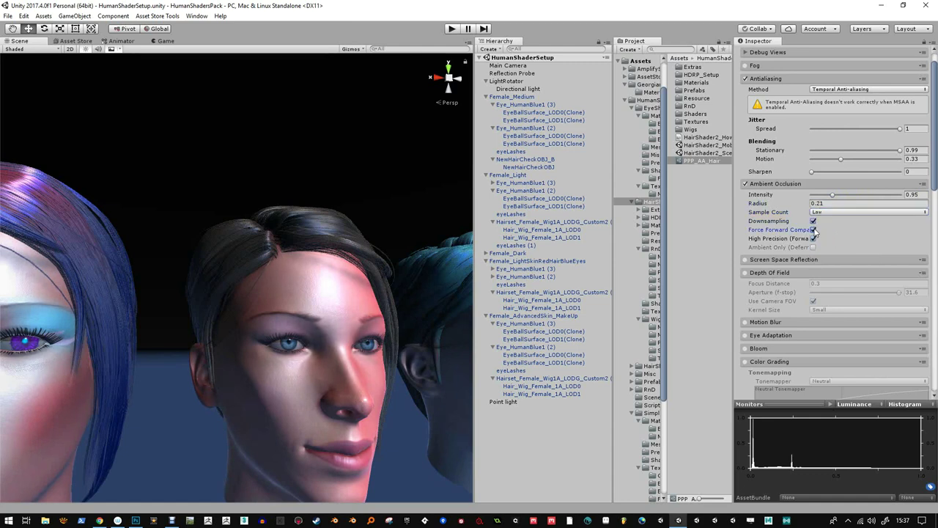
click(812, 238)
mouse_move(842, 196)
mouse_down()
mouse_move(884, 198)
mouse_move(873, 199)
mouse_up()
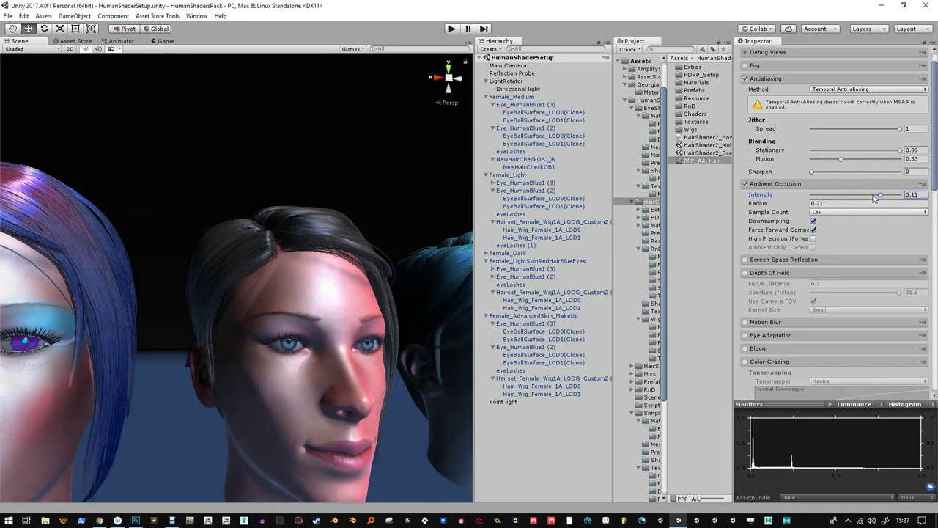
Select the blue hair on the Female_Light head, locate its Hair_VRTC_Female_1a_Custom1 material and widen the project's file list
alt+right_drag(301, 239, 302, 199)
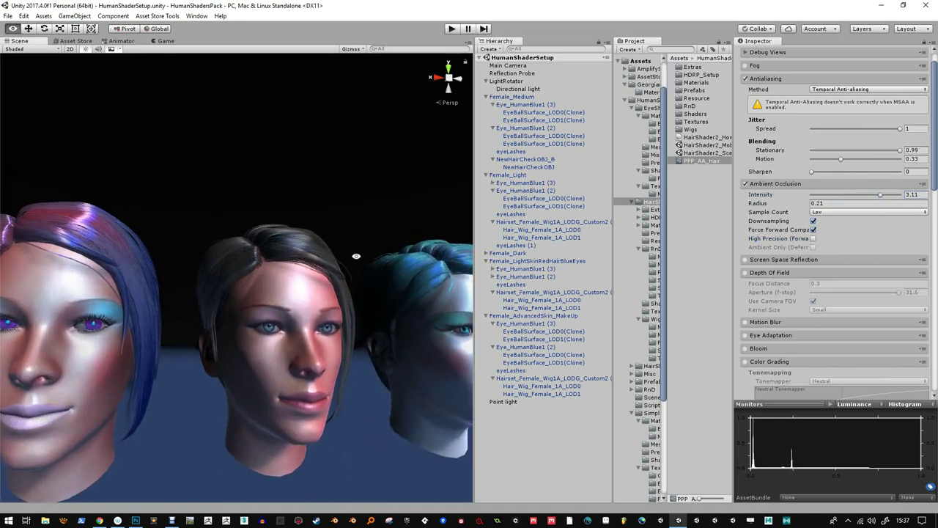
right_drag(356, 256, 209, 329)
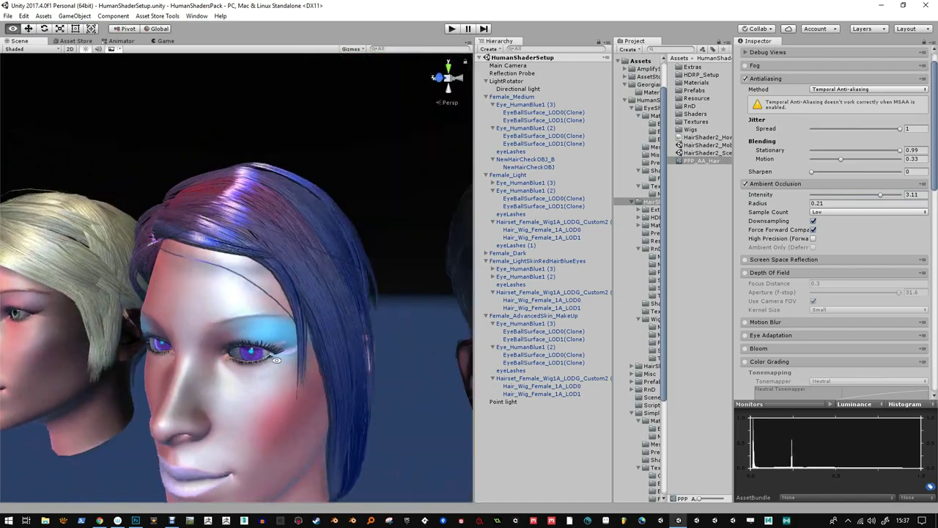
right_drag(277, 359, 236, 312)
click(236, 313)
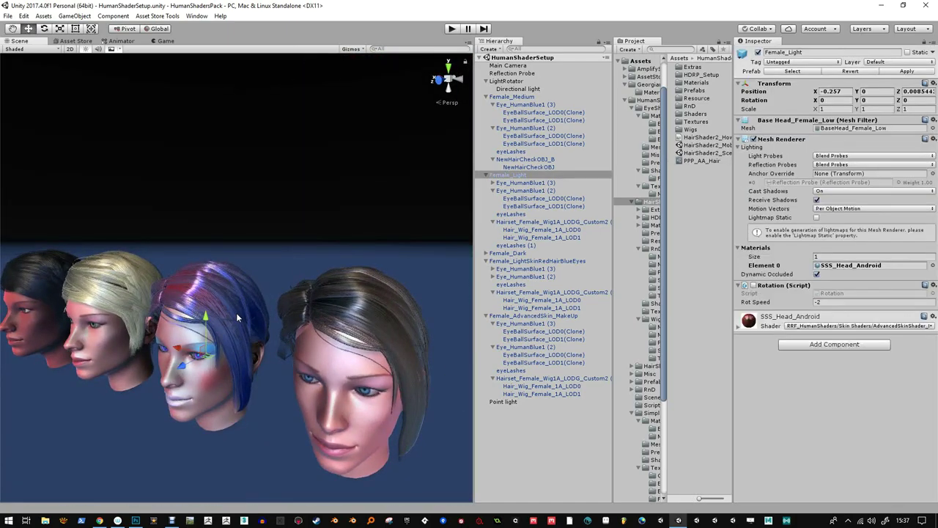
click(224, 273)
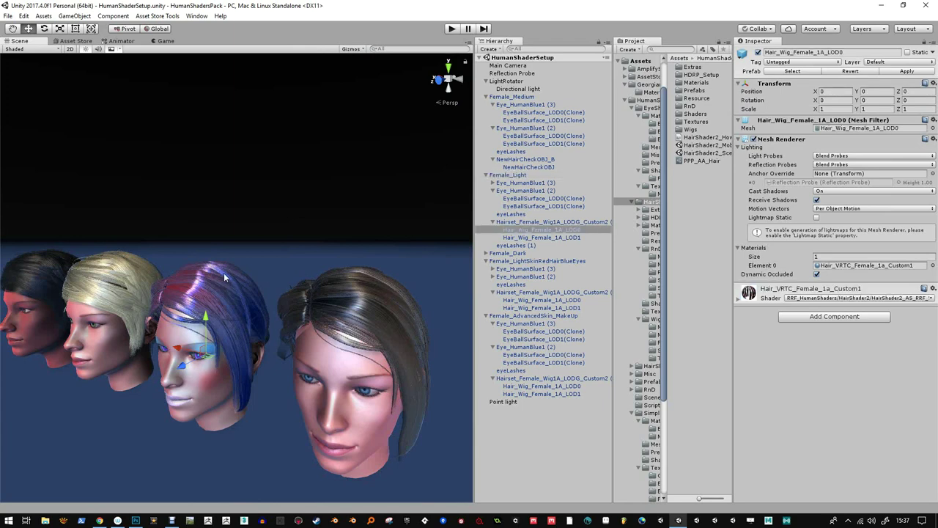
click(872, 267)
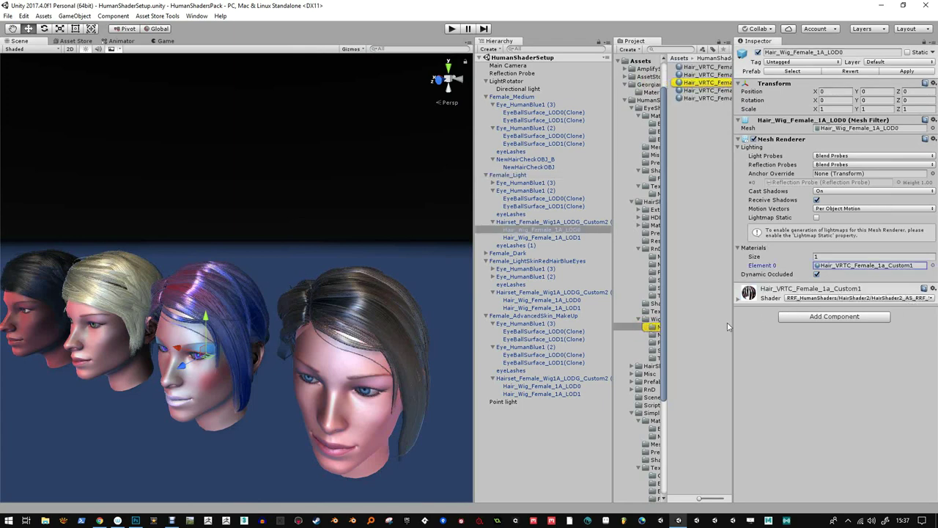
drag(728, 326, 764, 324)
Select the brown-haired head's wig, locate its Hair_VRTC_Female_1a_Brown material in the project and open the material's properties
click(366, 316)
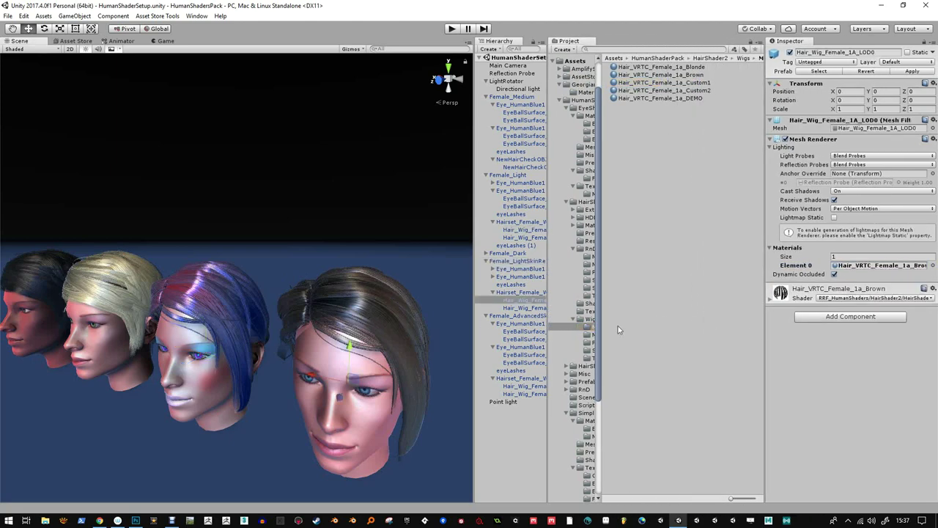
drag(765, 321, 724, 321)
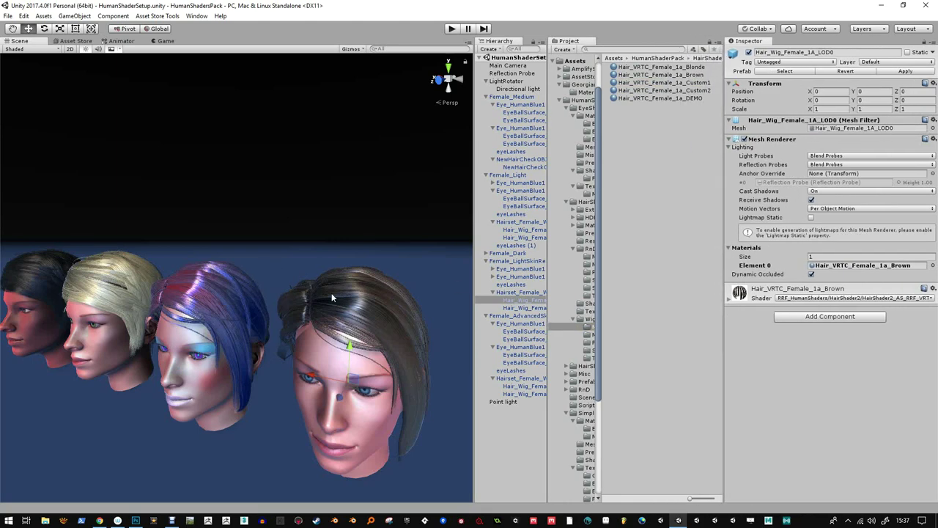
alt+right_drag(257, 293, 307, 342)
alt+drag(307, 341, 347, 321)
alt+drag(384, 296, 395, 257)
click(395, 255)
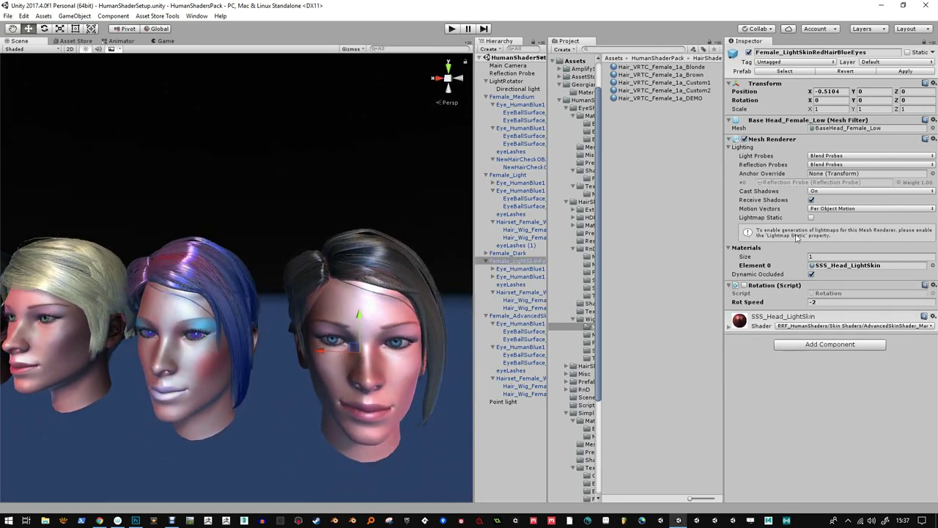
click(403, 272)
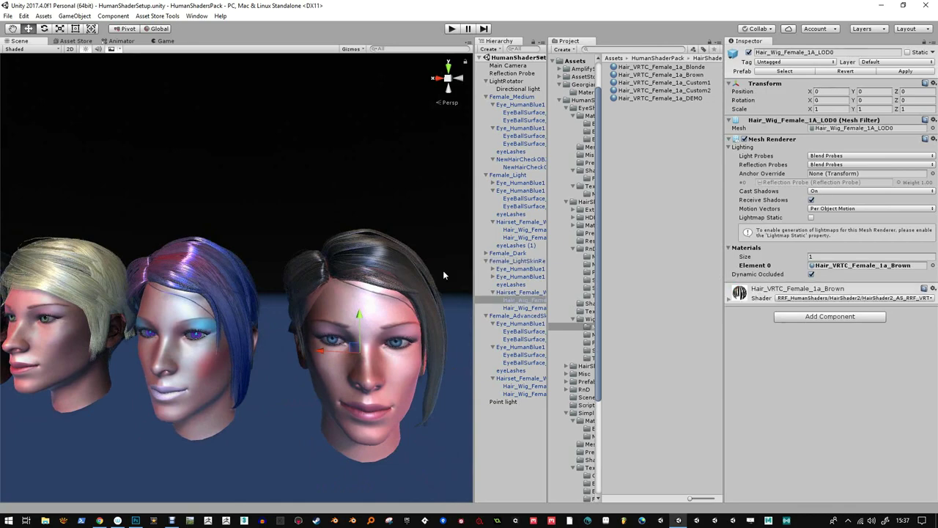
click(881, 267)
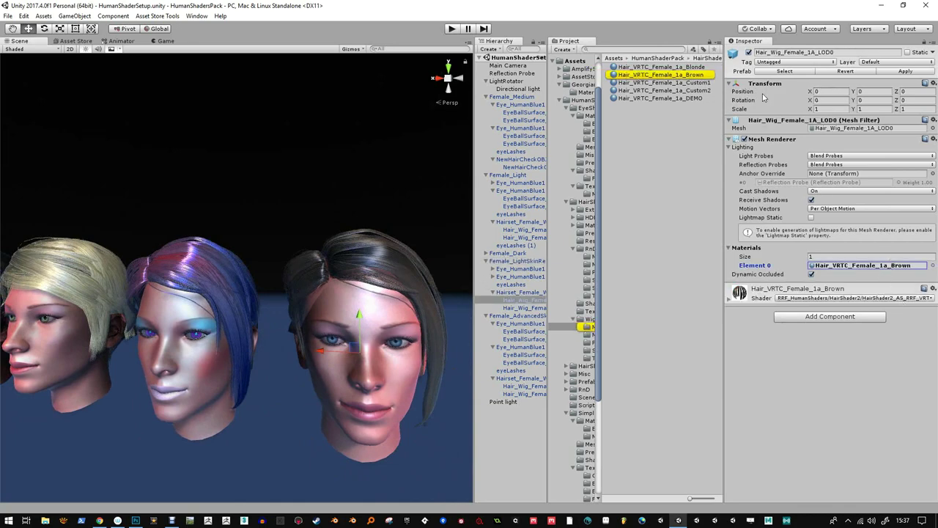
click(692, 76)
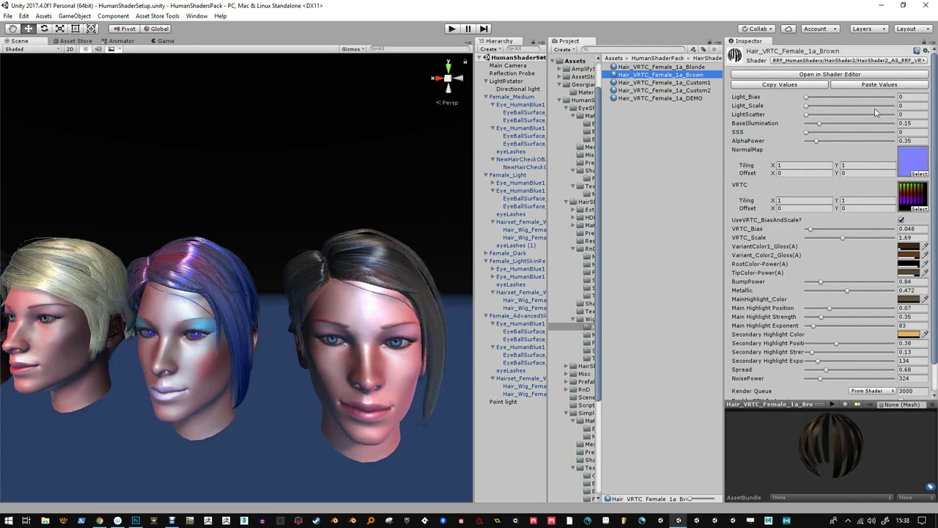
Switch the Hair_VRTC_Female_1a_Brown material's shader to HairShader2_AS_RRF_VRTC_Cutout and inspect the hair
click(898, 61)
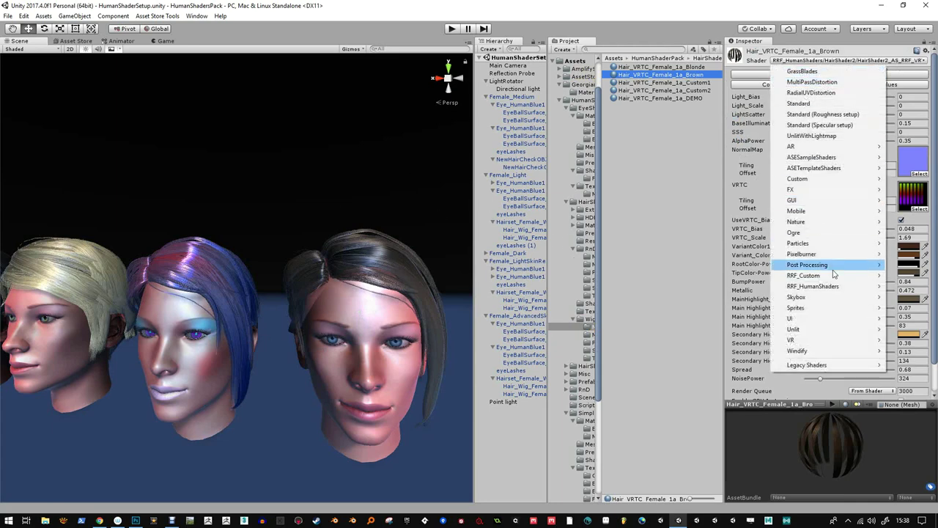
mouse_move(849, 288)
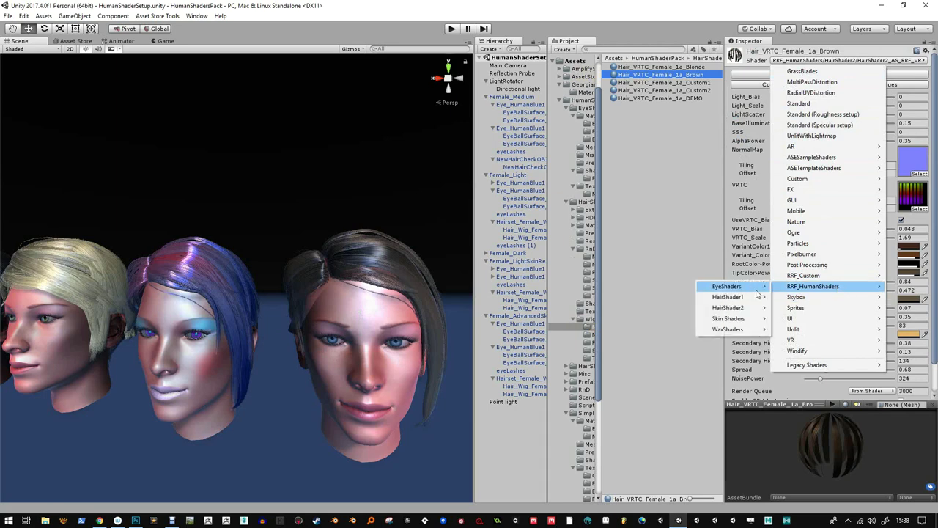
mouse_move(750, 309)
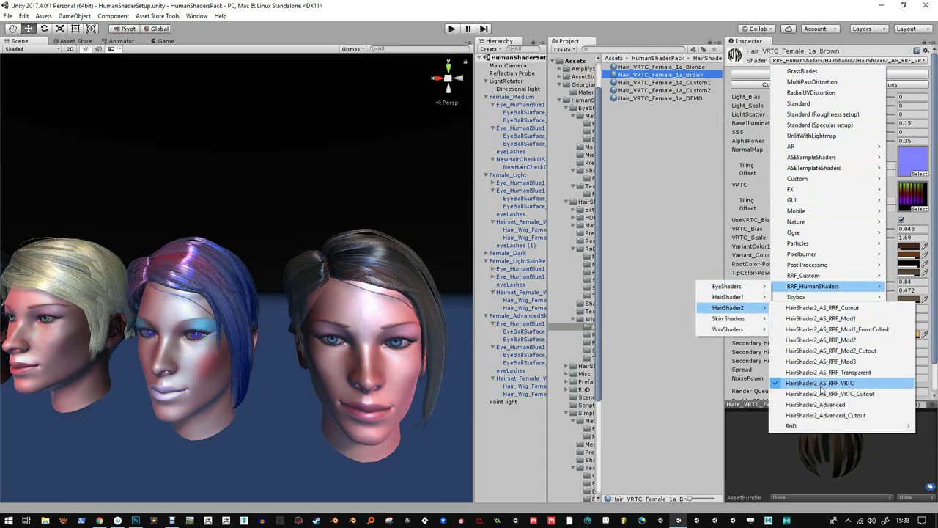
click(821, 385)
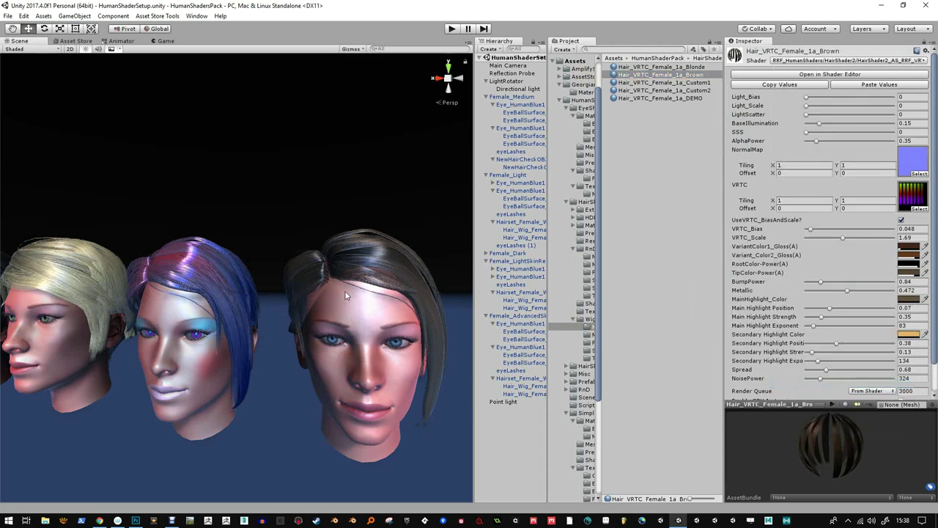
alt+drag(345, 291, 369, 285)
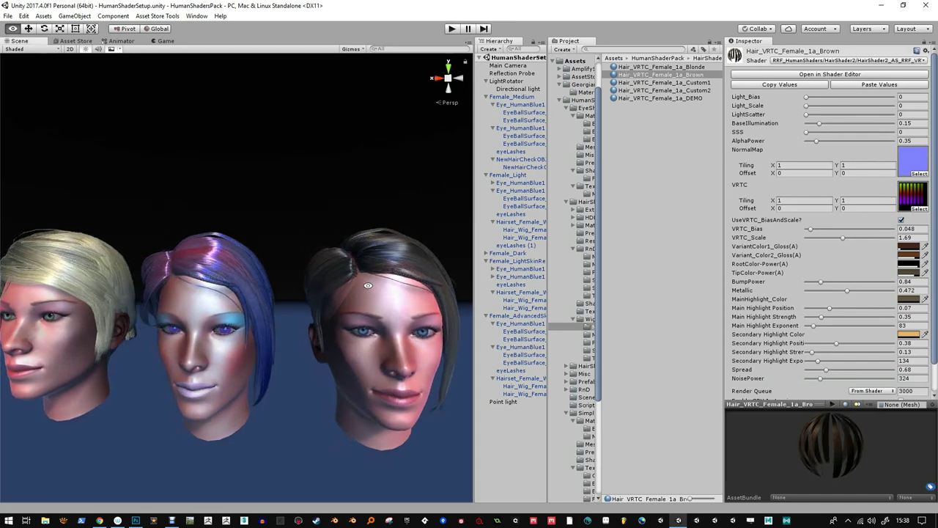
click(897, 62)
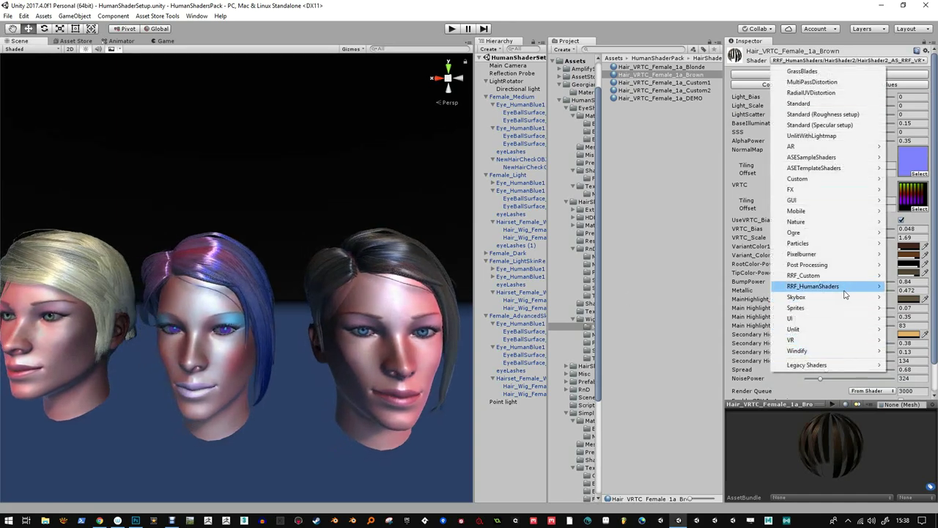
mouse_move(847, 290)
mouse_move(752, 311)
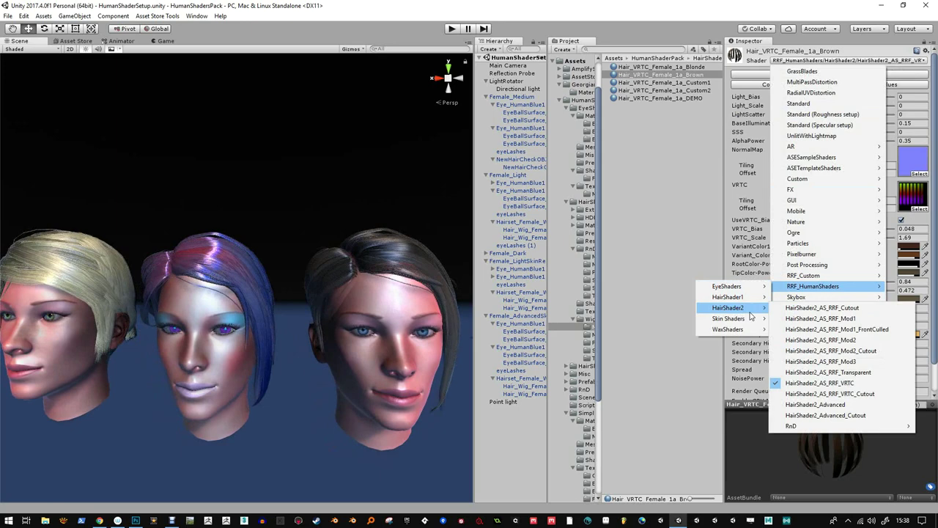
click(827, 395)
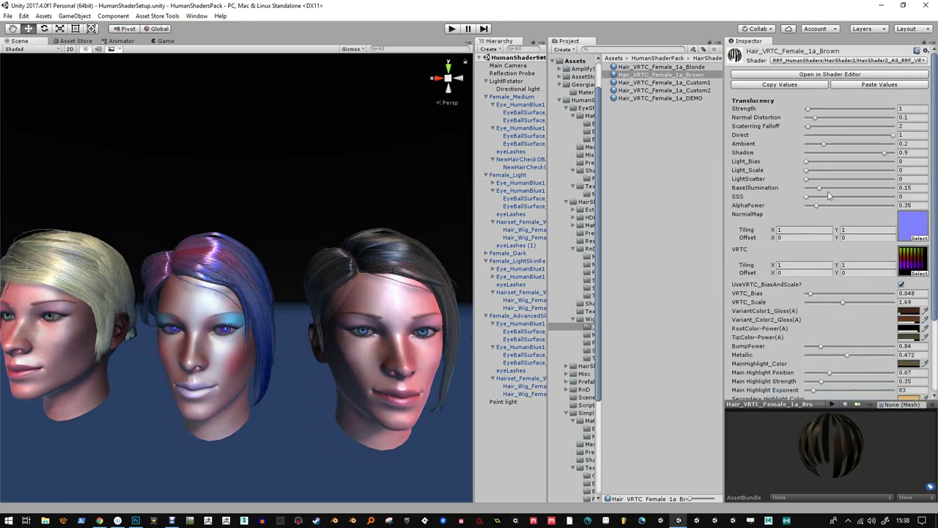
click(809, 293)
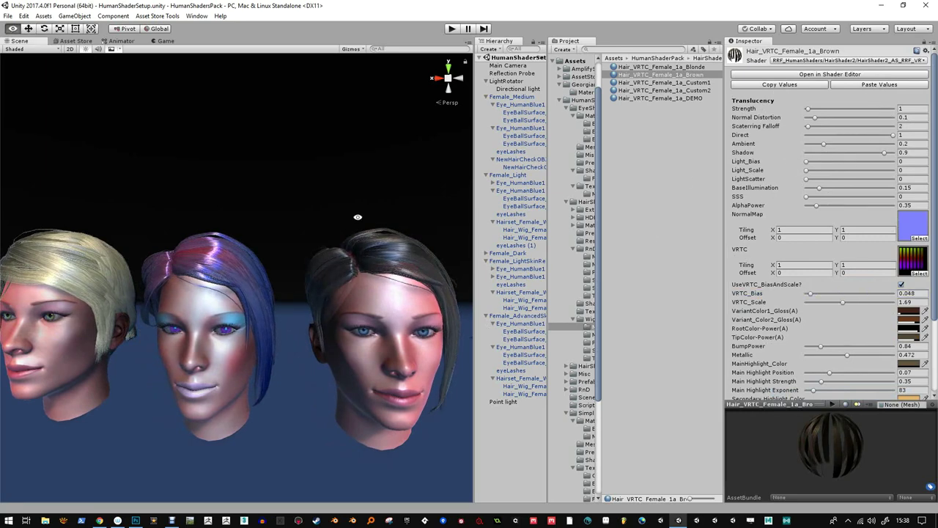
alt+drag(358, 216, 311, 282)
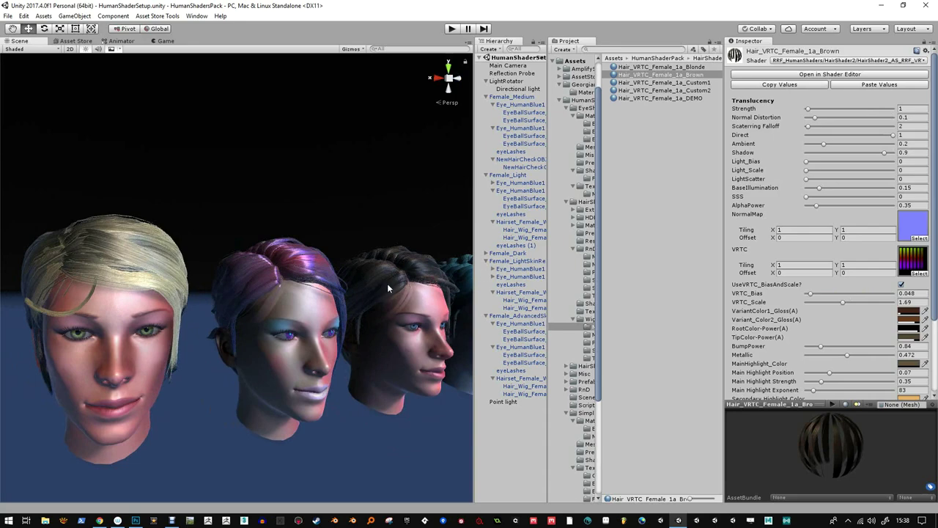
alt+drag(384, 283, 390, 276)
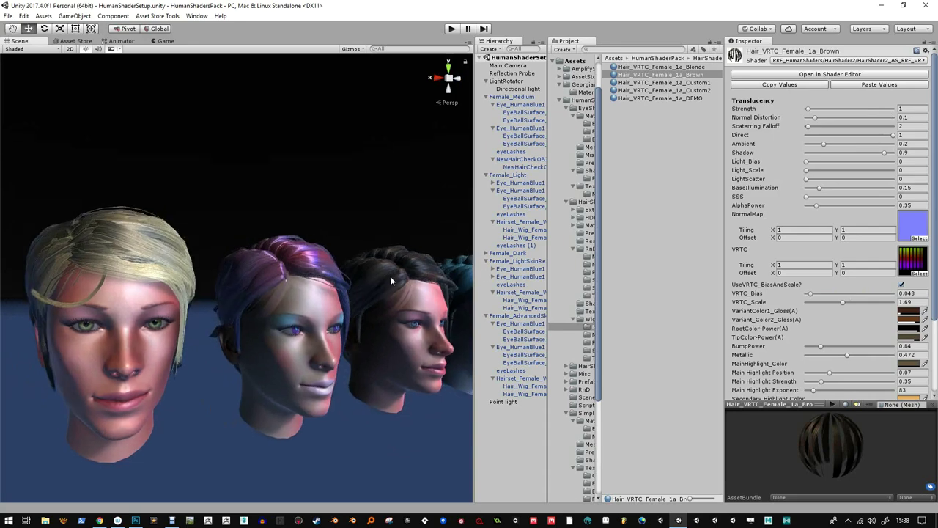
Undo the recent selections, the brown hair's shader switch and the last Ambient Occlusion edits, including Intensity, Force Forward Compatibility and High Precision
click(390, 276)
click(389, 276)
click(393, 275)
click(396, 276)
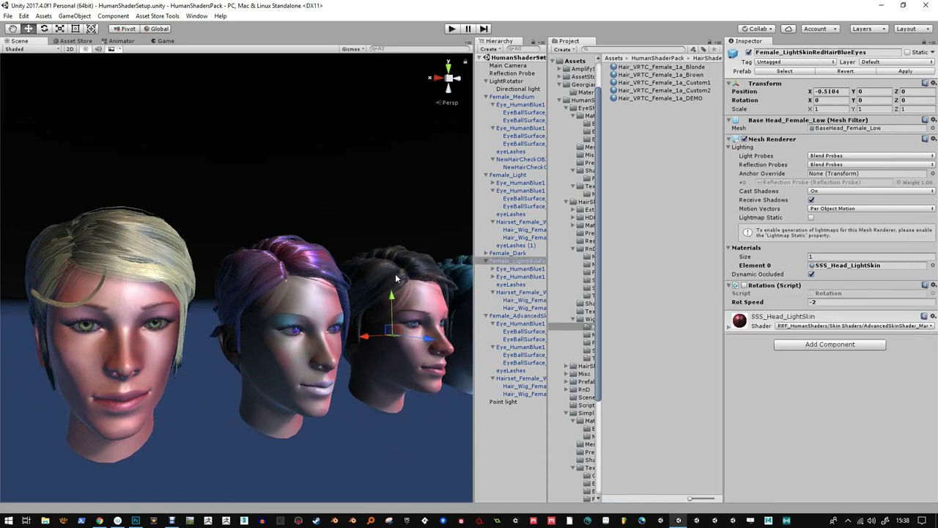
key(ctrl+z)
key(ctrl+z)
key(ctrl+z)
key(ctrl+z)
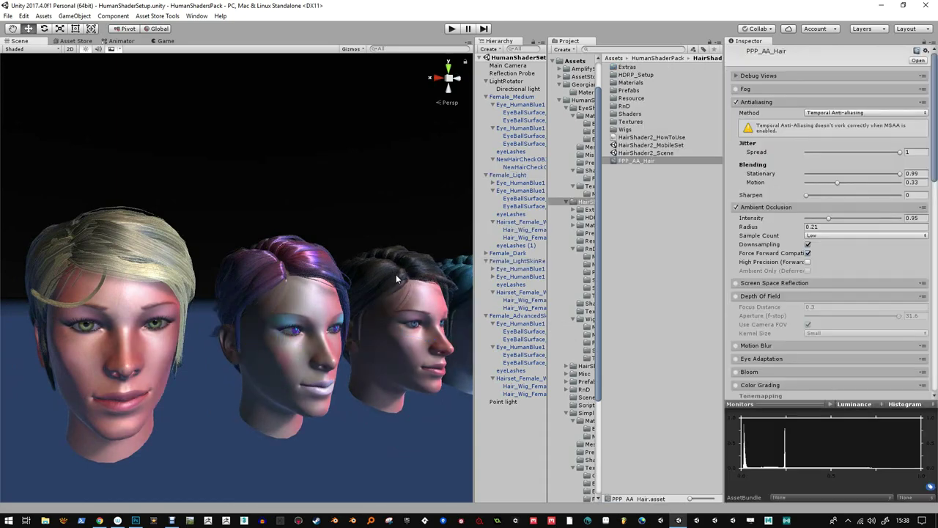
key(ctrl+z)
key(ctrl+z)
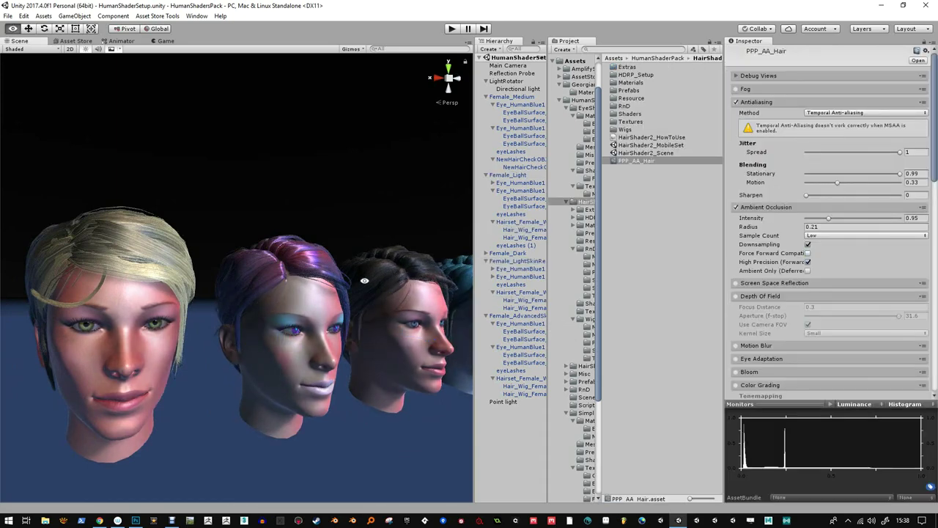
Examine the hair highlights on the row of female heads from several angles and distances, ending close to the Female_Light head
alt+drag(396, 274, 263, 295)
alt+middle_drag(263, 295, 366, 296)
alt+drag(344, 323, 357, 329)
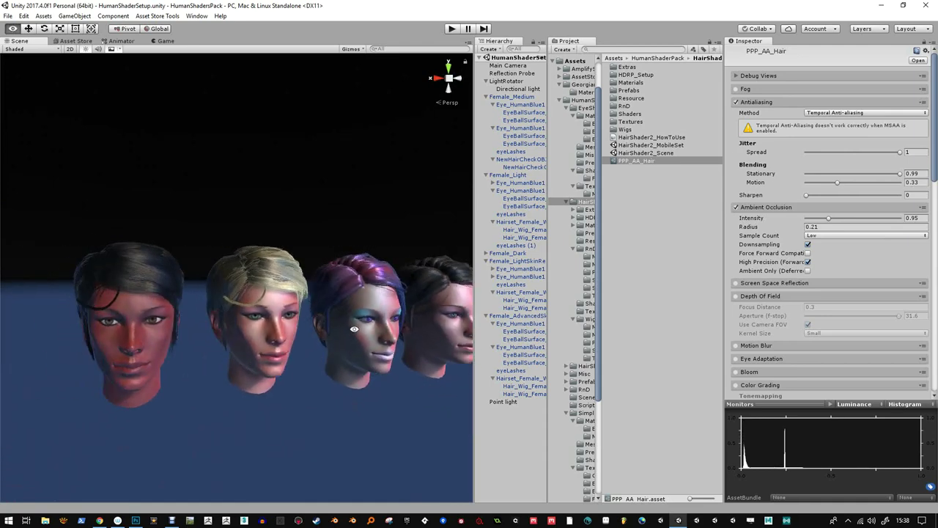
alt+right_drag(357, 329, 344, 198)
alt+drag(336, 297, 308, 260)
alt+right_drag(308, 261, 347, 366)
alt+drag(368, 257, 348, 254)
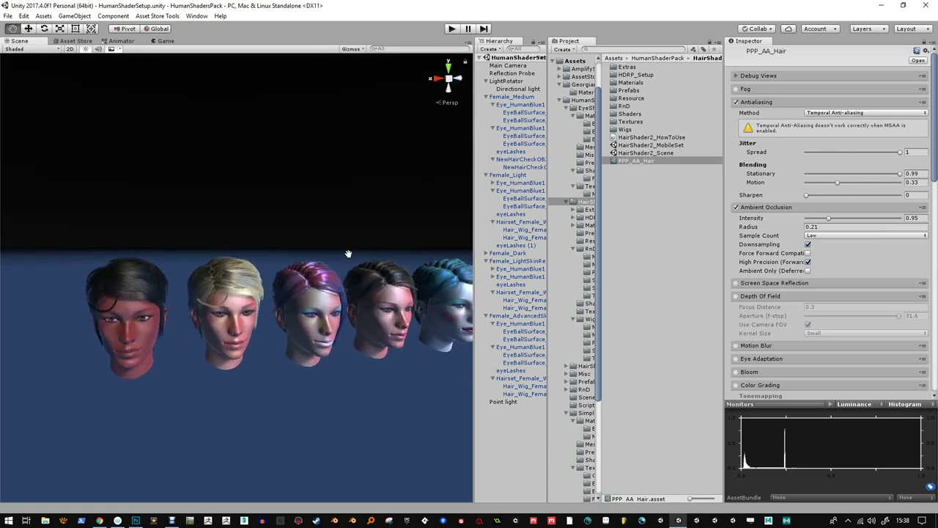
alt+middle_drag(347, 253, 312, 242)
alt+drag(293, 356, 275, 353)
scroll(271, 277, up, 5)
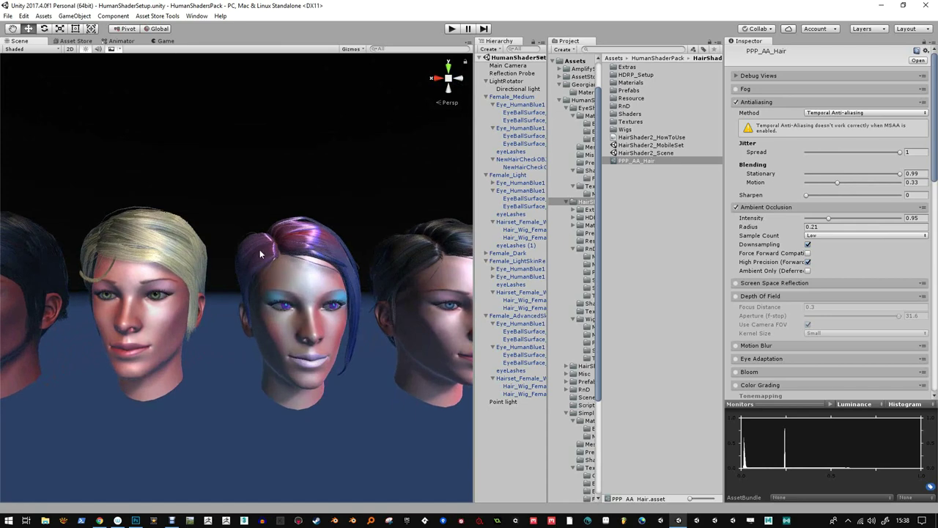
alt+drag(304, 259, 236, 289)
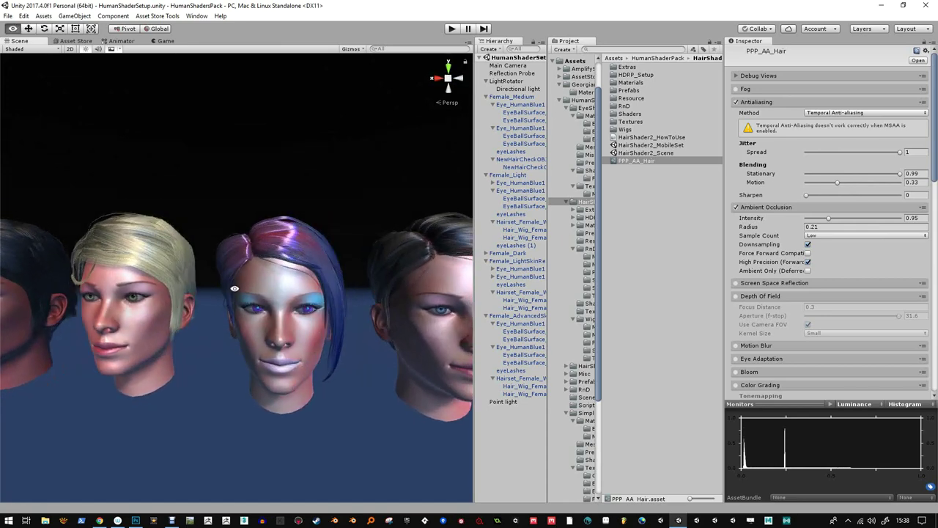
alt+right_drag(301, 308, 386, 214)
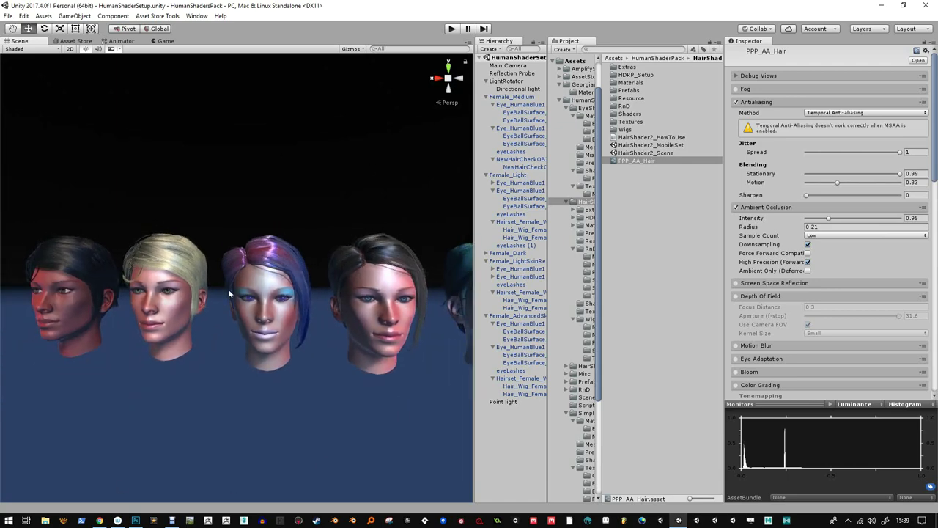
alt+drag(253, 272, 301, 227)
alt+right_drag(238, 217, 243, 448)
alt+drag(373, 258, 283, 291)
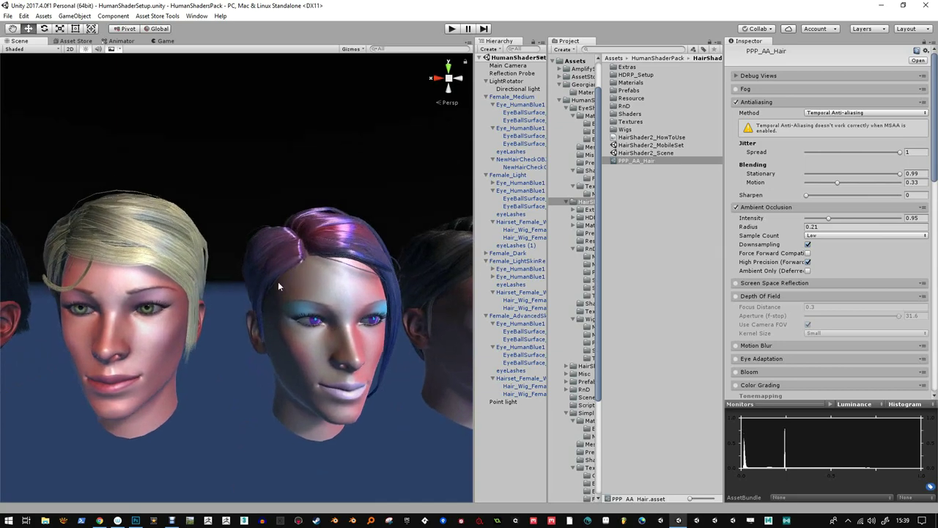
alt+right_drag(319, 263, 318, 444)
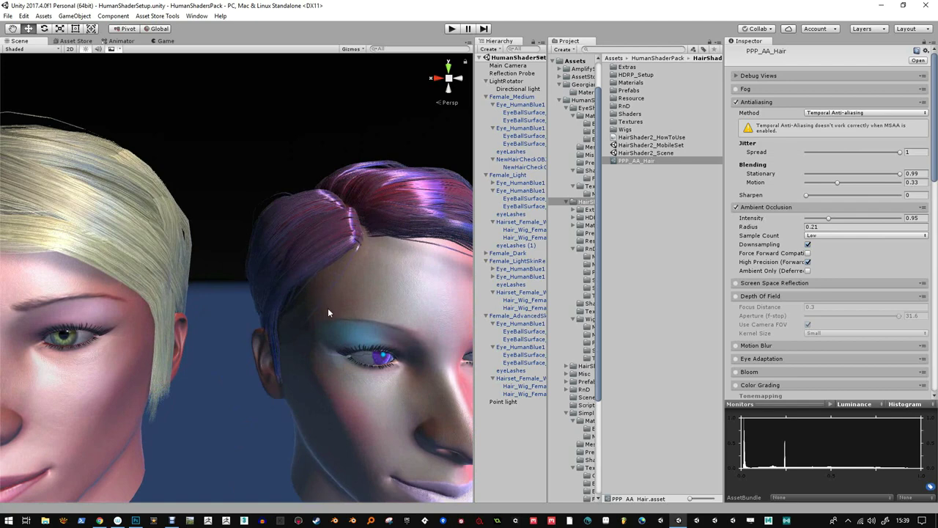
alt+drag(332, 296, 344, 226)
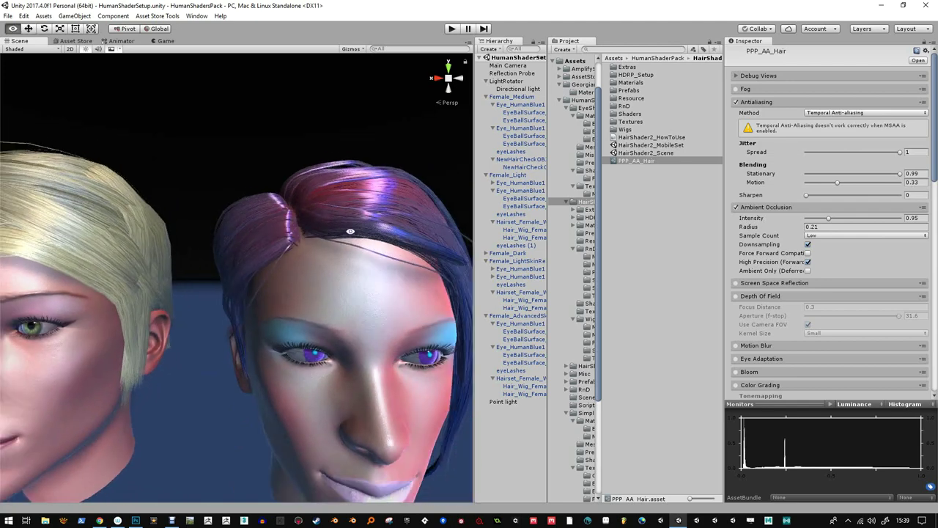
Select the Female_Light head, open its SSS_Head_Android skin material and review the material's properties
click(352, 209)
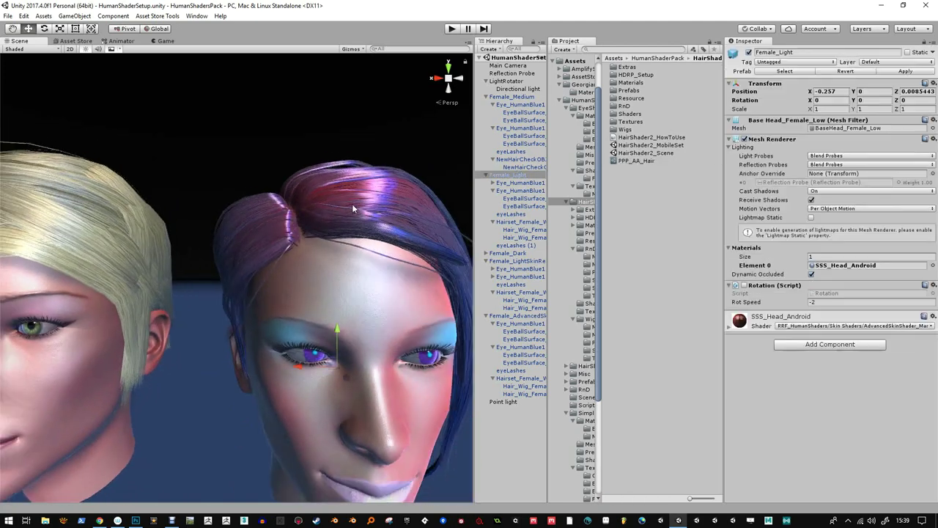
click(854, 267)
click(666, 107)
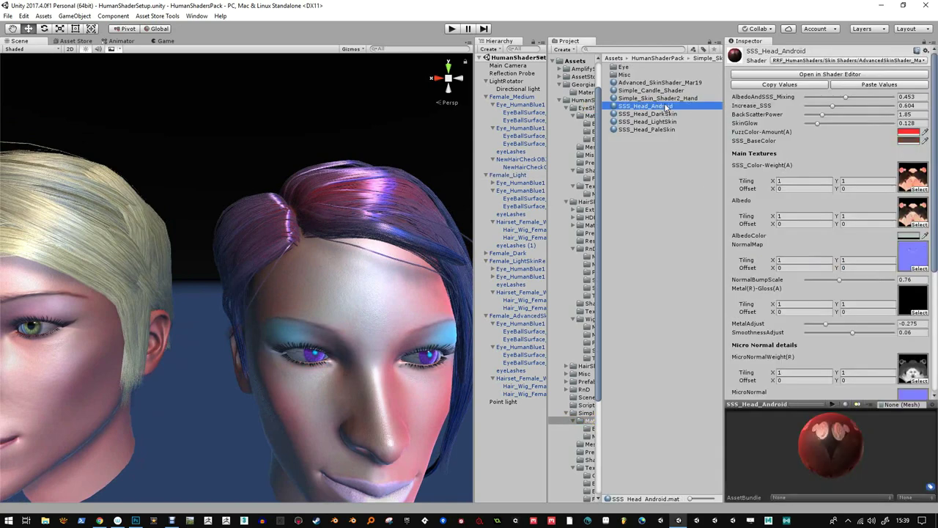
middle_drag(319, 219, 312, 220)
alt+right_drag(312, 221, 327, 258)
alt+right_drag(327, 250, 336, 232)
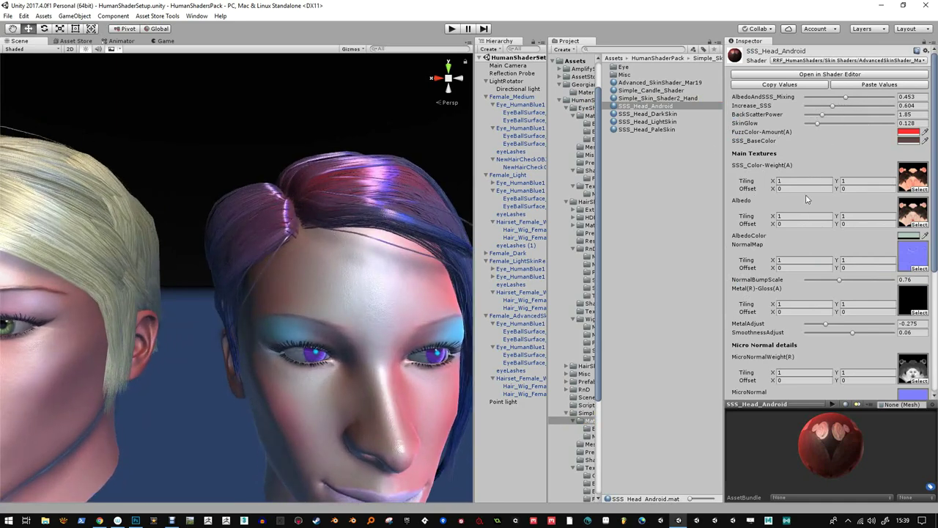
scroll(818, 253, down, 2)
Open the Female_Light wig's Hair_VRTC_Female_1a_Custom1 material and set its AlphaPower to 0.69
click(337, 202)
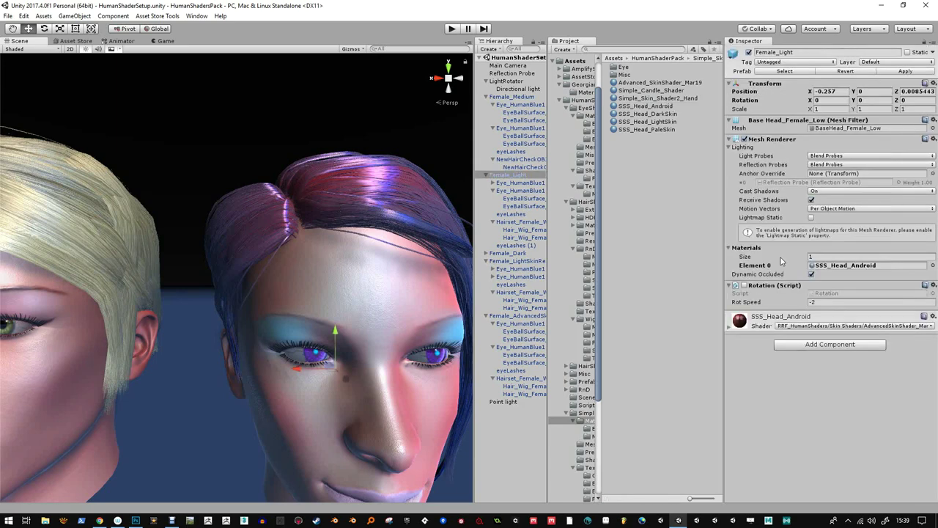
click(393, 198)
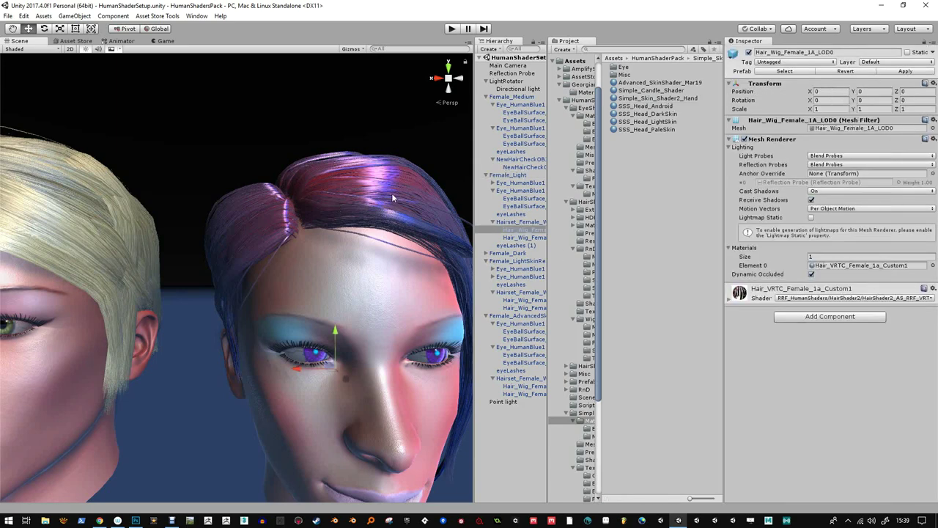
double_click(872, 268)
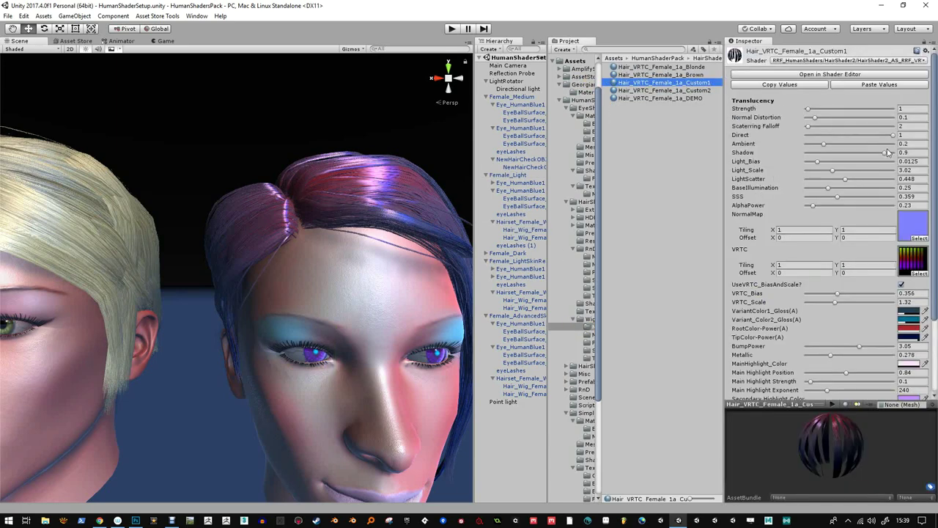
mouse_move(816, 208)
mouse_down()
mouse_move(806, 208)
mouse_move(850, 207)
mouse_move(815, 209)
mouse_move(827, 212)
mouse_up()
click(377, 165)
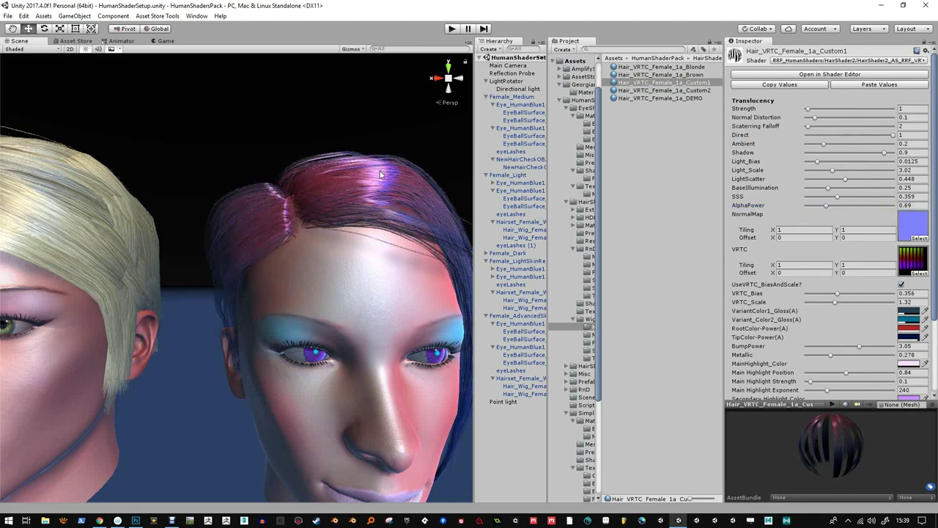
Enable Selection Wire in the scene gizmo settings and select the Female_Light head
click(360, 61)
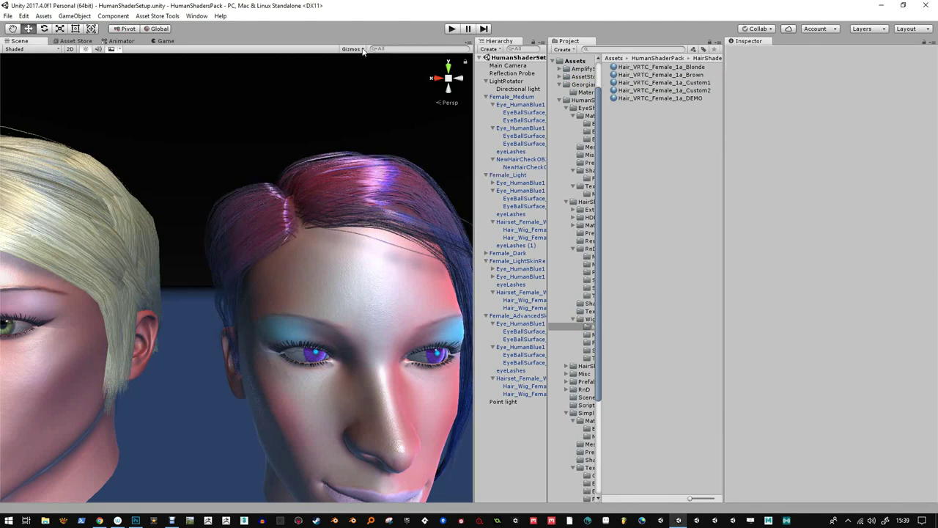
click(351, 49)
click(375, 92)
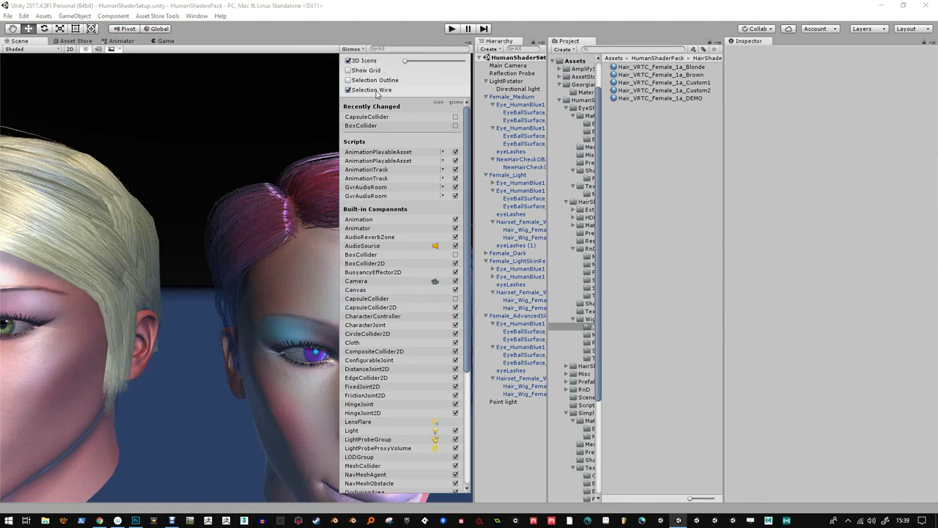
click(303, 228)
click(313, 187)
Examine the wireframe of the Female_Light head's hair, forehead and eye up close and from a distance
alt+drag(329, 195, 339, 230)
alt+right_drag(340, 230, 353, 217)
alt+drag(292, 312, 203, 344)
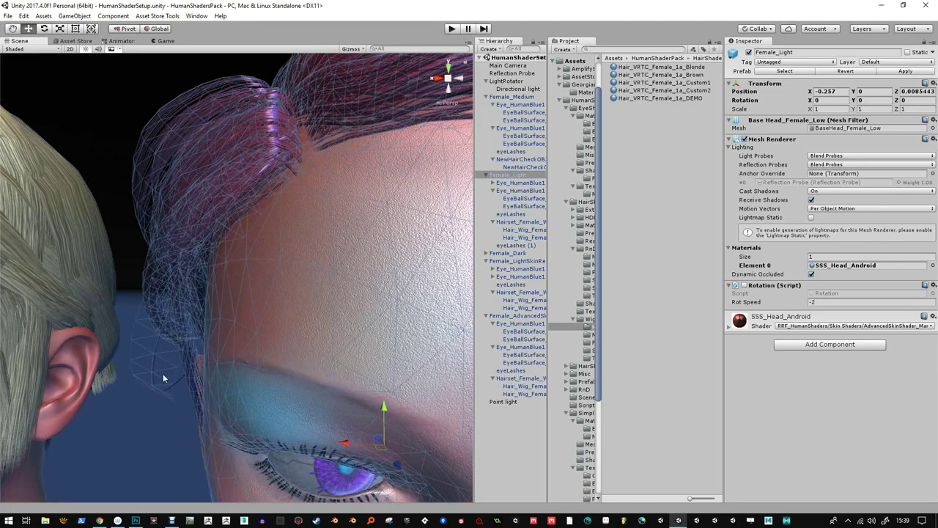
alt+drag(164, 377, 197, 304)
scroll(183, 337, up, 3)
alt+drag(164, 378, 145, 298)
scroll(132, 231, down, 8)
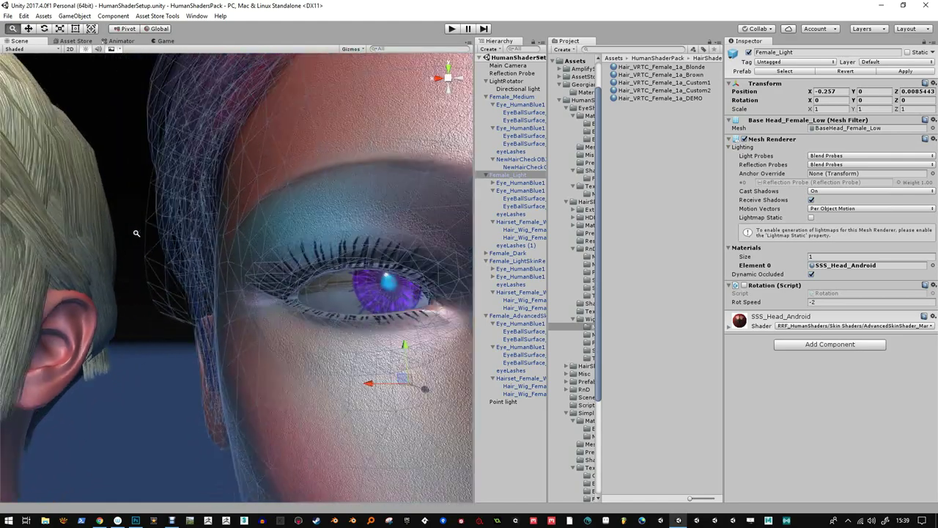
scroll(142, 242, down, 8)
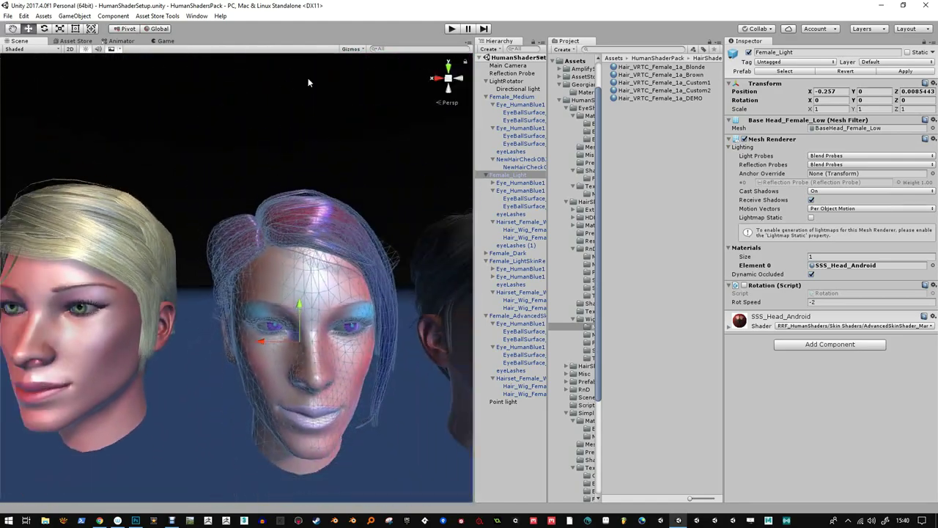
Turn off Selection Wire in the scene gizmo settings
click(352, 49)
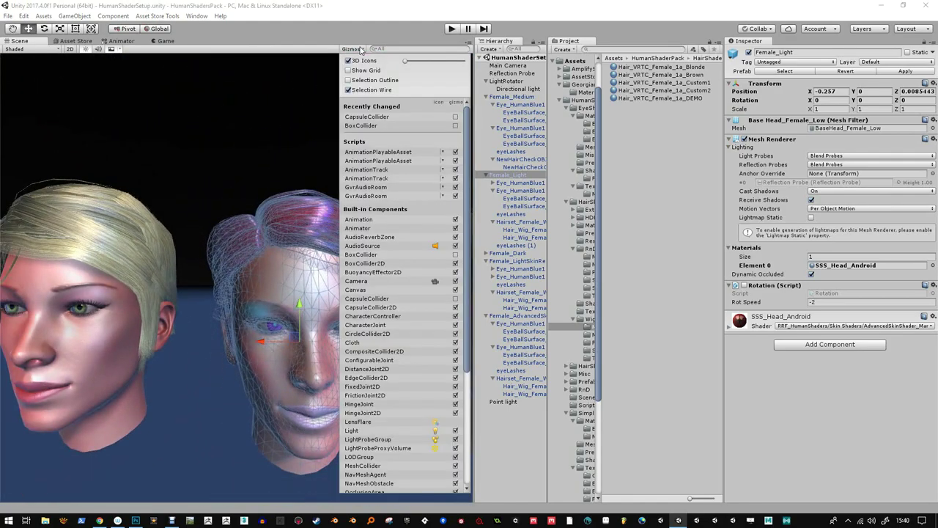
click(348, 89)
Examine the Female_Light head's hair up close from the side, and the whole row of heads from several angles
alt+drag(249, 206, 330, 193)
alt+right_drag(330, 193, 354, 341)
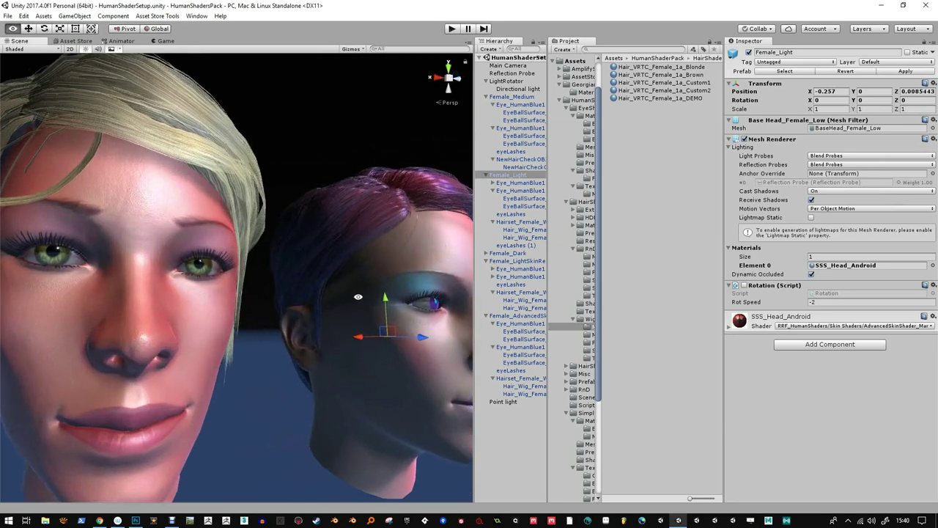
alt+drag(343, 301, 326, 305)
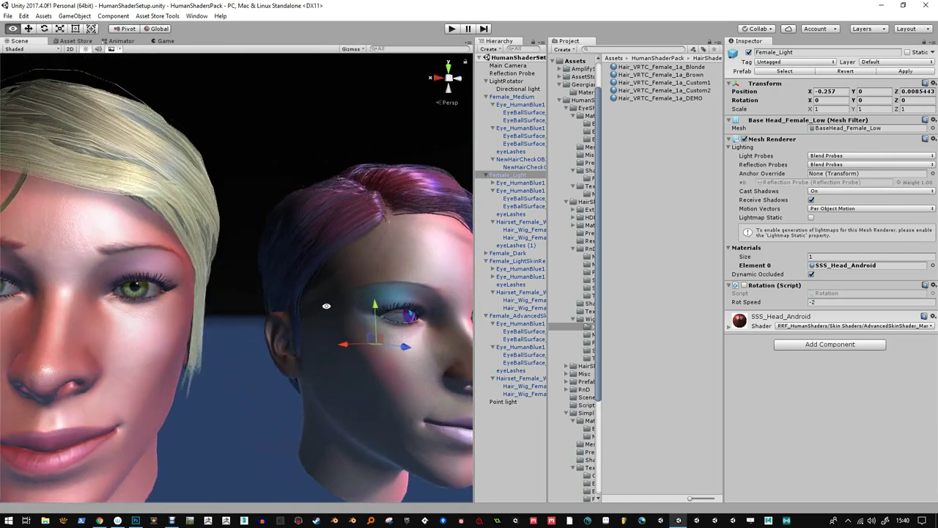
alt+drag(411, 247, 313, 212)
alt+right_drag(312, 211, 310, 381)
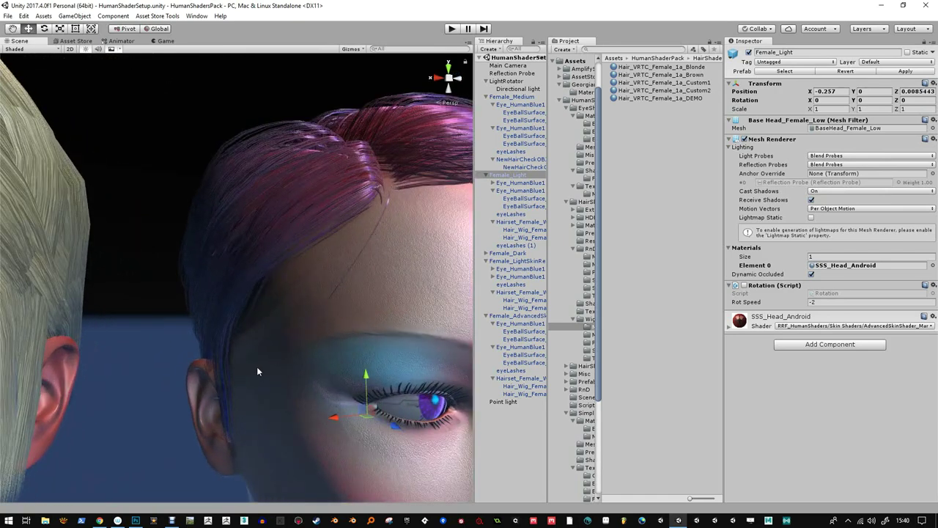
alt+drag(315, 335, 109, 299)
alt+right_drag(216, 314, 225, 219)
alt+drag(226, 218, 293, 218)
alt+right_drag(293, 218, 273, 217)
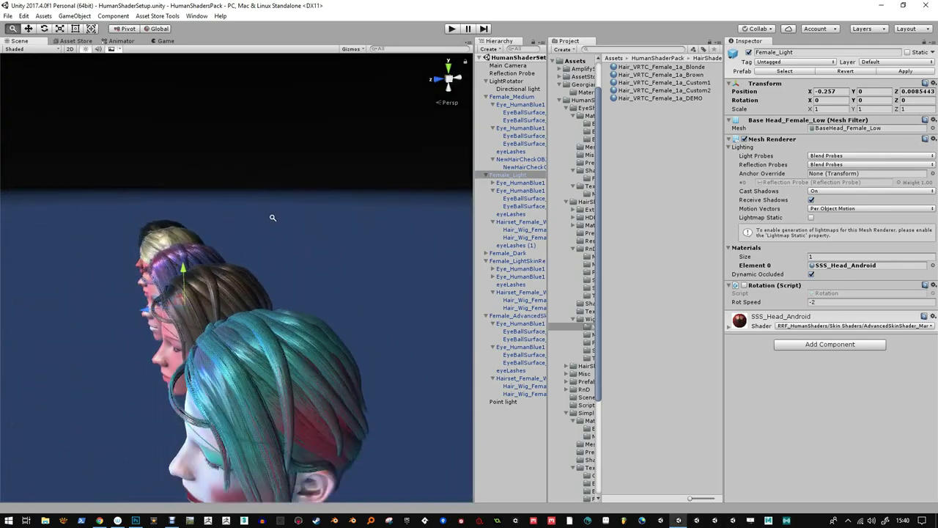
alt+drag(273, 216, 383, 203)
Select all five Hair_VRTC_Female_1a materials and assign them the HairShader2_AS_RRF_VRTC shader, checking the hair on the heads
click(693, 98)
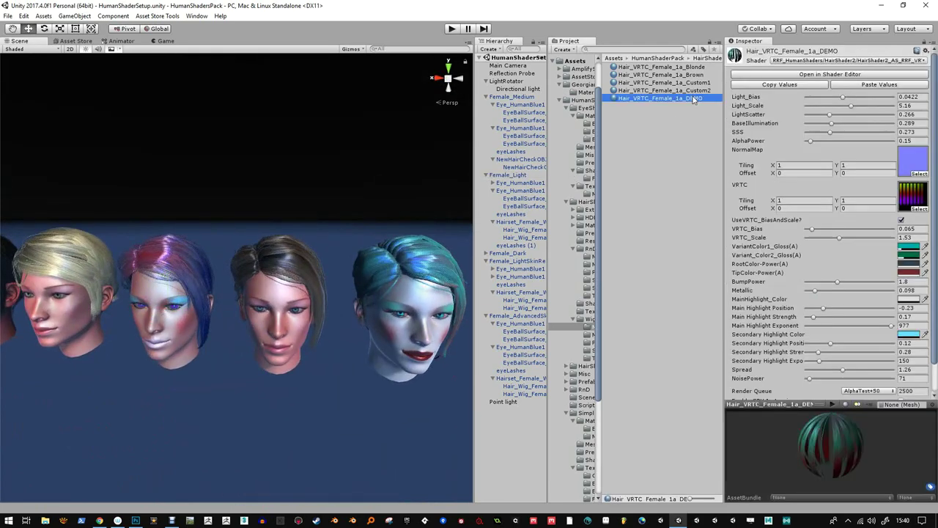
shift+click(687, 67)
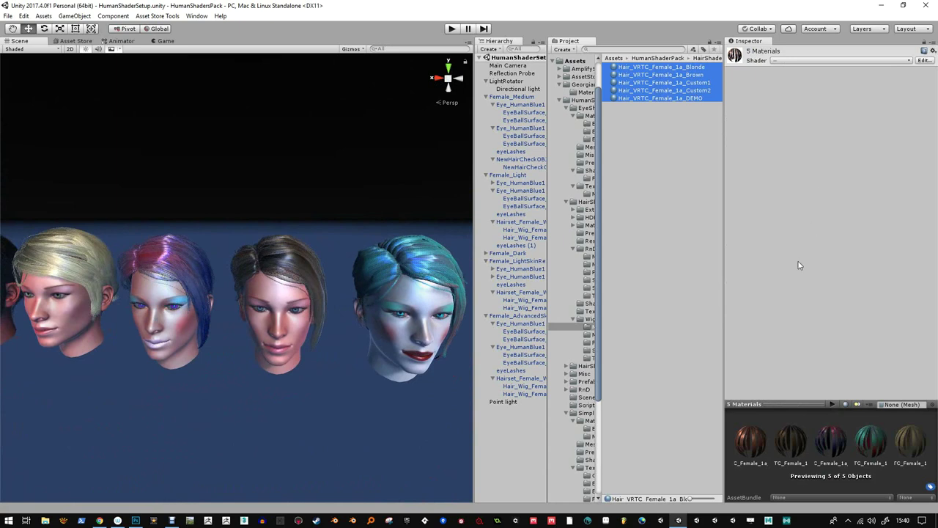
click(822, 61)
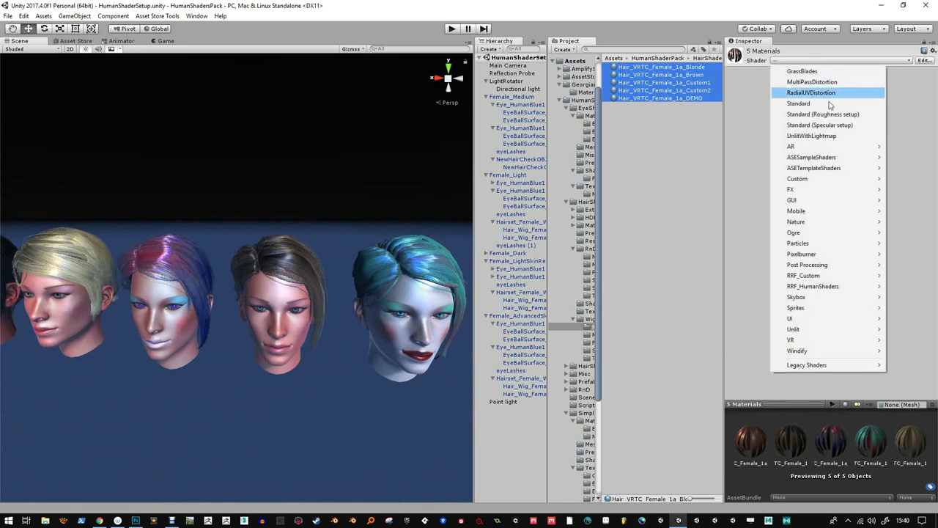
mouse_move(848, 286)
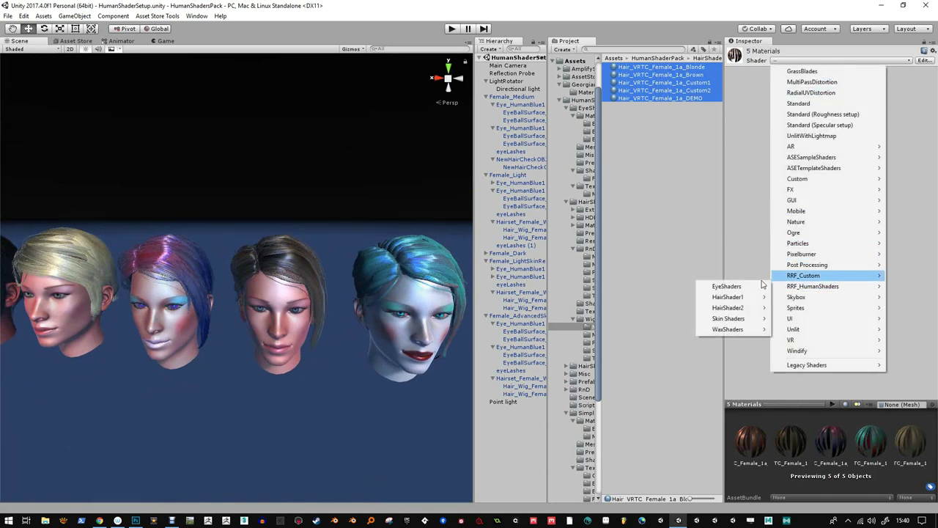
mouse_move(755, 307)
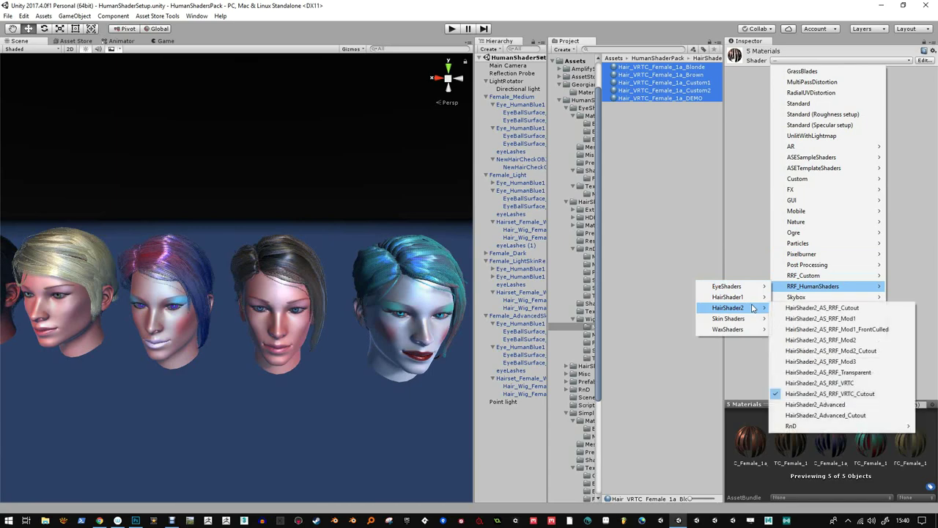
click(856, 383)
alt+drag(293, 293, 410, 270)
alt+right_drag(271, 179, 274, 307)
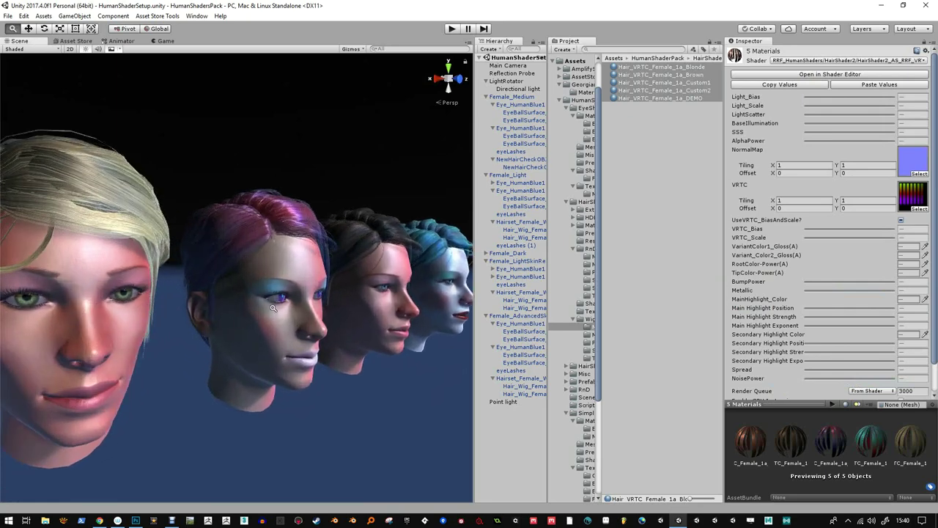
Switch the five selected hair materials to the HairShader2_AS_RRF_VRTC_Cutout shader and clear the selection
click(861, 61)
mouse_move(854, 277)
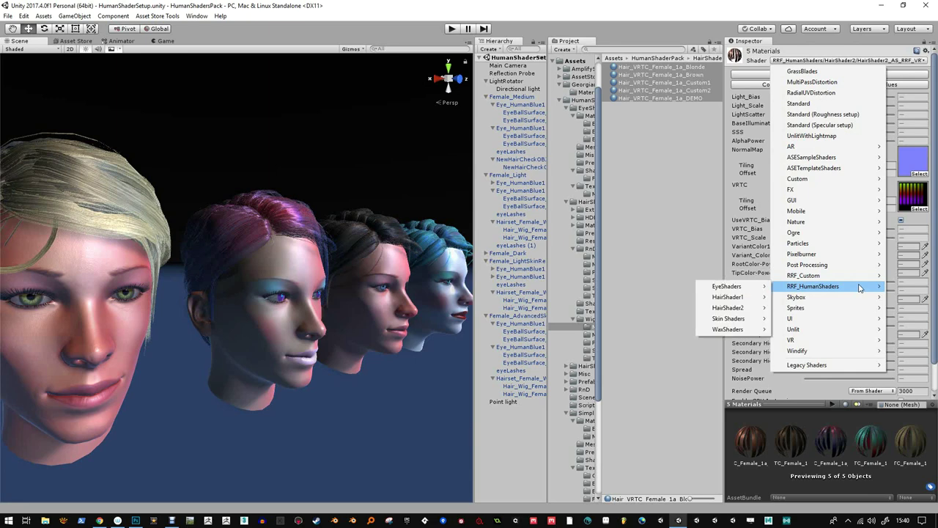
mouse_move(736, 309)
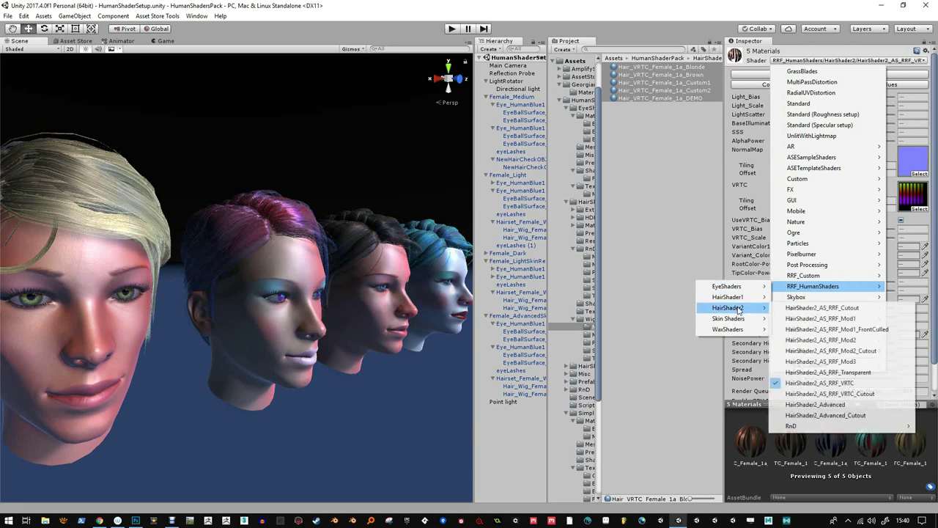
click(862, 395)
click(697, 132)
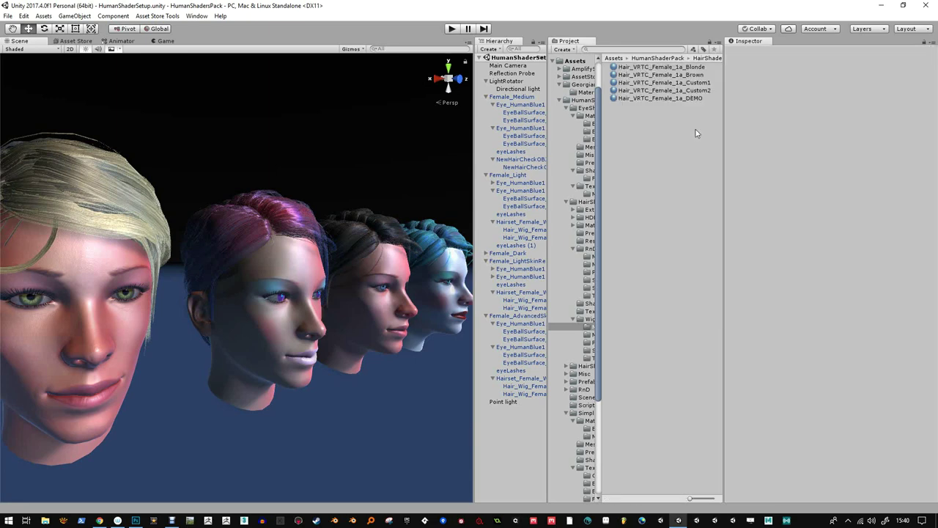
Open the Hair_VRTC_Female_1a_Custom1 material's shader in the shader editor and move its window clear of the heads
click(693, 82)
click(830, 74)
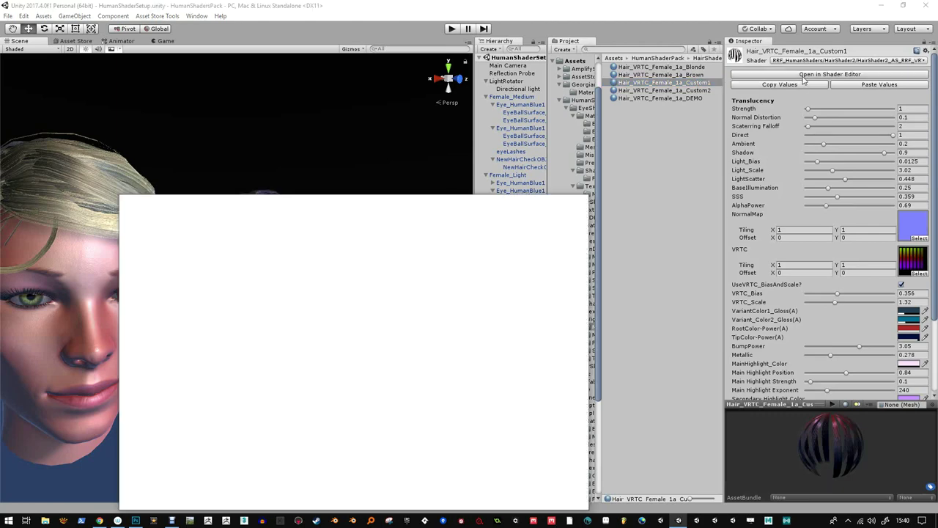
drag(415, 209, 734, 112)
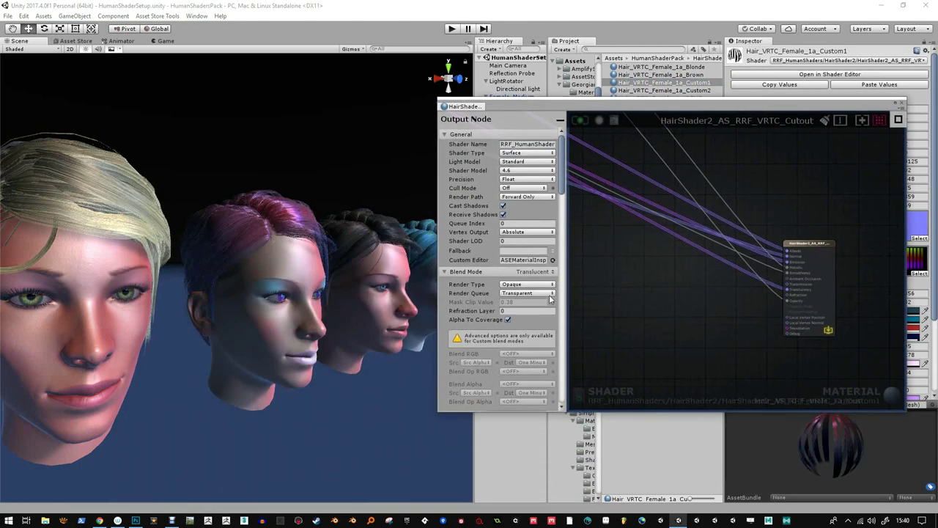
Set the output node's render type to Transparent Cutout and disable Alpha To Coverage, saving the shader
click(533, 285)
click(542, 317)
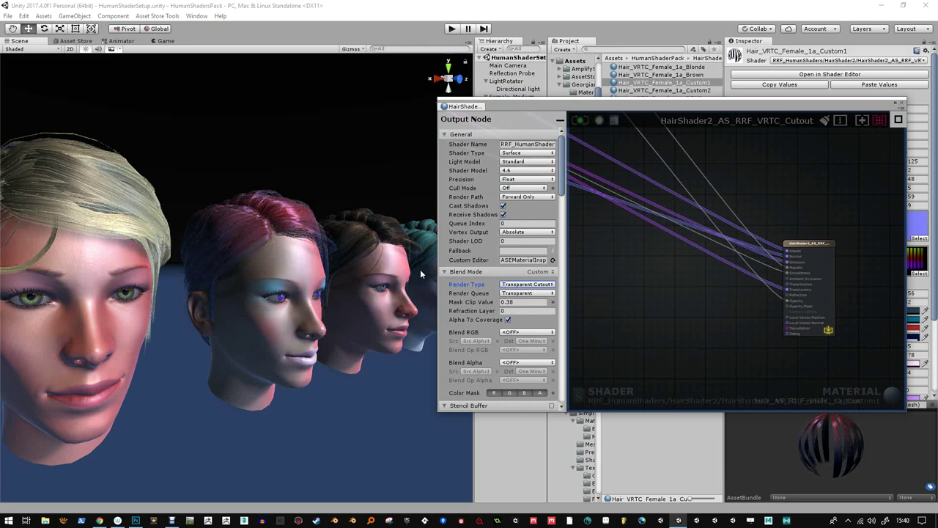
click(540, 294)
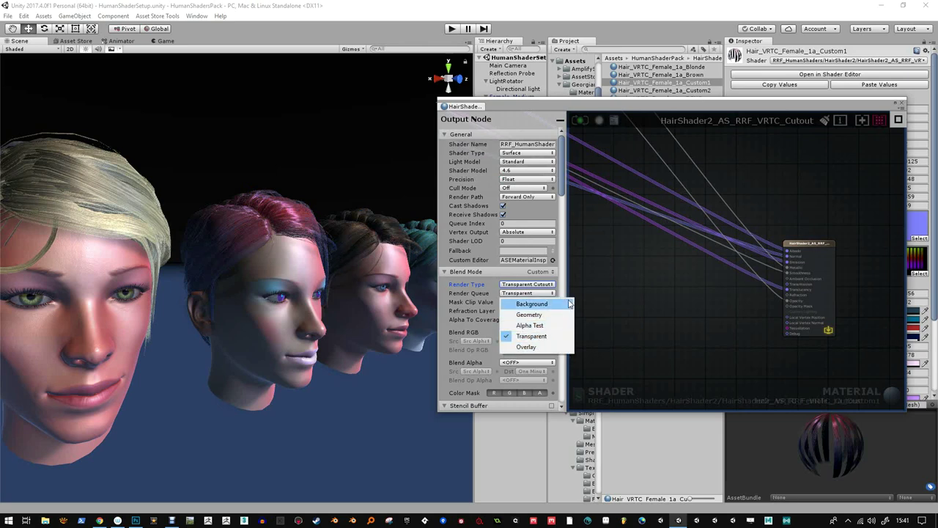
click(563, 189)
click(507, 320)
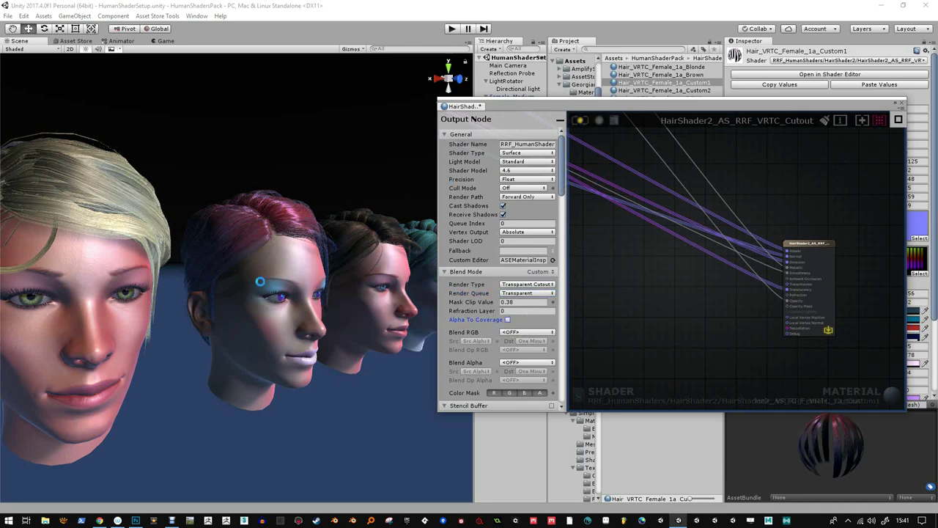
key(ctrl+s)
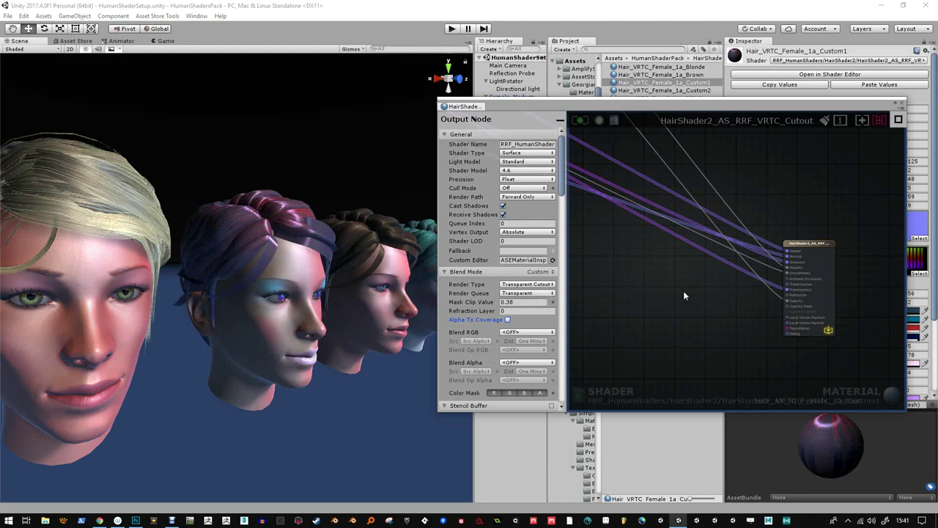
Connect the Power node's output to the output node's Opacity Mask input and recompile the shader
scroll(821, 311, down, 1)
middle_drag(779, 310, 800, 393)
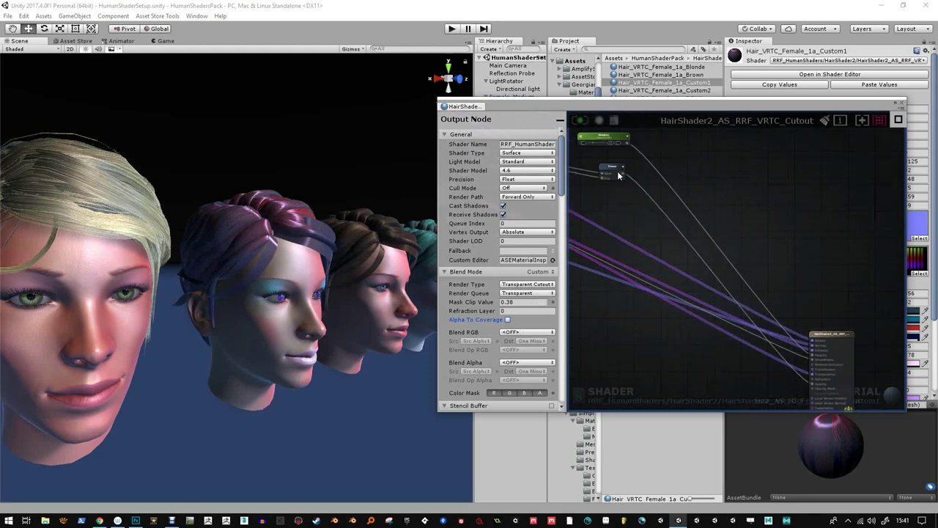
drag(619, 174, 814, 374)
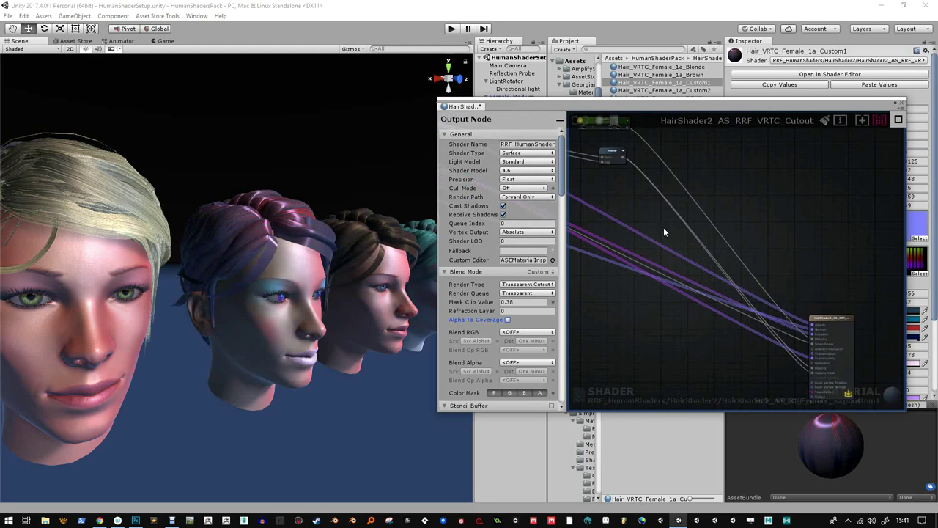
click(579, 121)
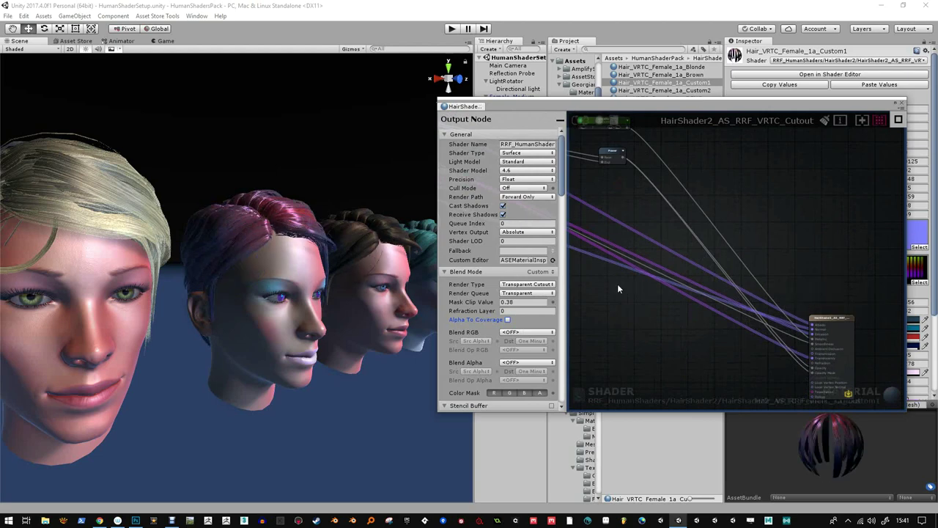
Review the output node's depth and rendering options and move the shader editor out of the way
click(850, 321)
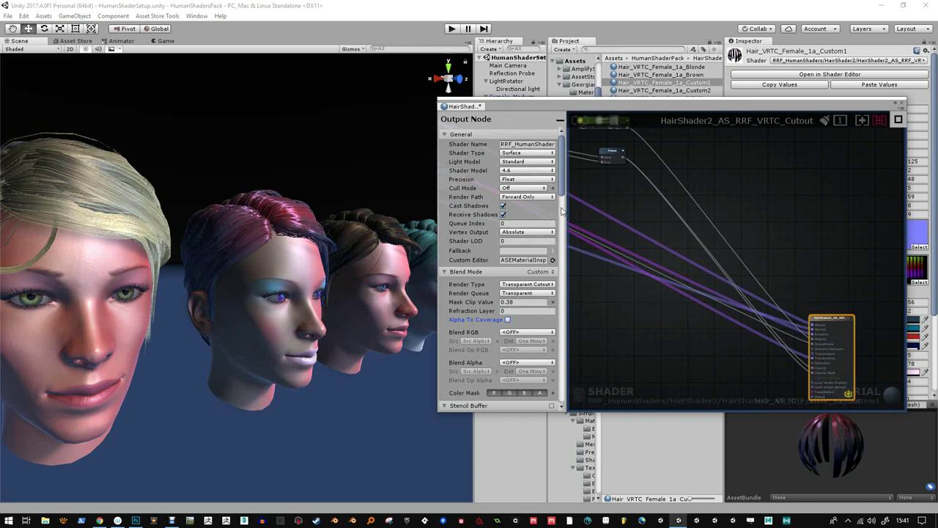
scroll(536, 244, down, 8)
scroll(538, 334, down, 3)
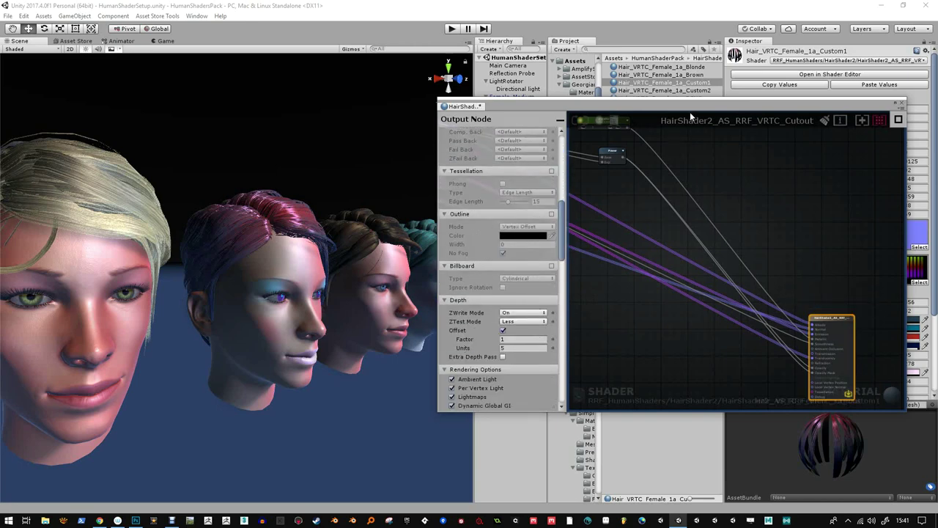
drag(689, 111, 657, 423)
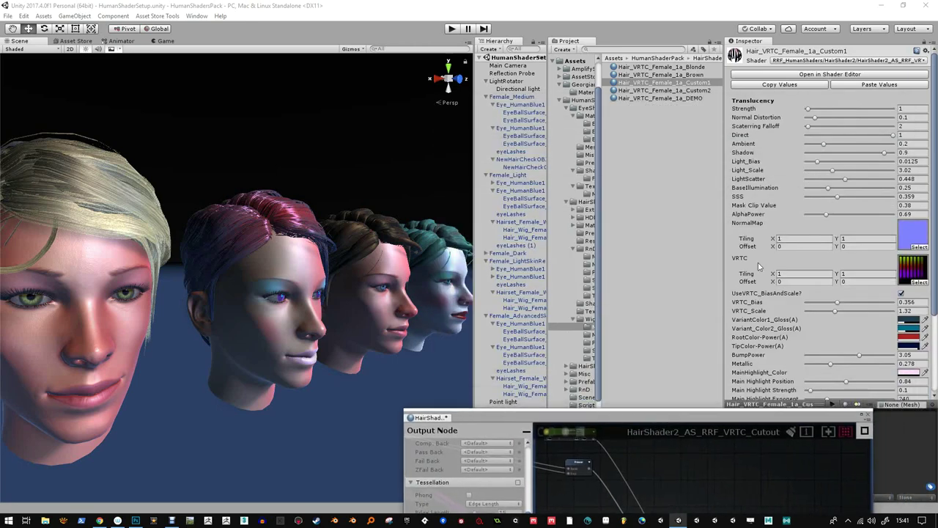
Set the Hair_VRTC_Female_1a_Custom1 material's Mask Clip Value to 0.01 and its AlphaPower to 1.3
click(700, 83)
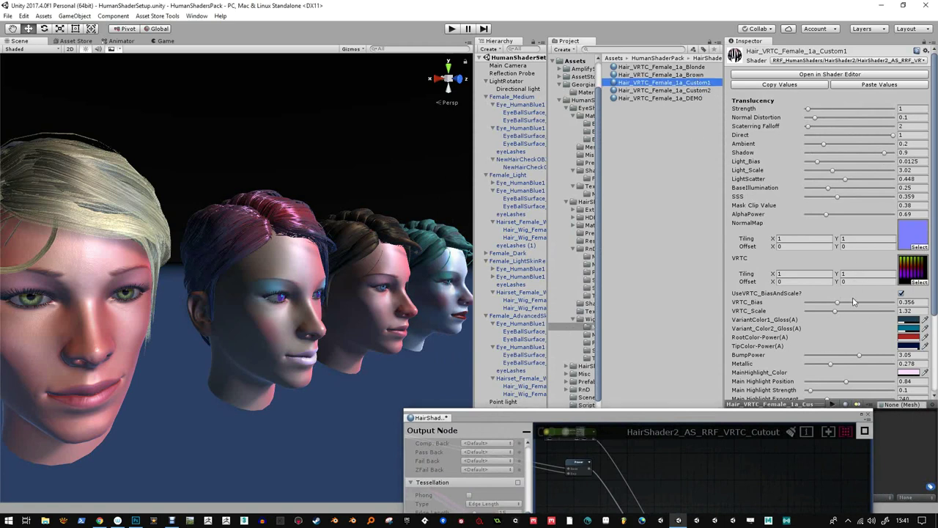
scroll(853, 301, down, 3)
scroll(833, 204, up, 2)
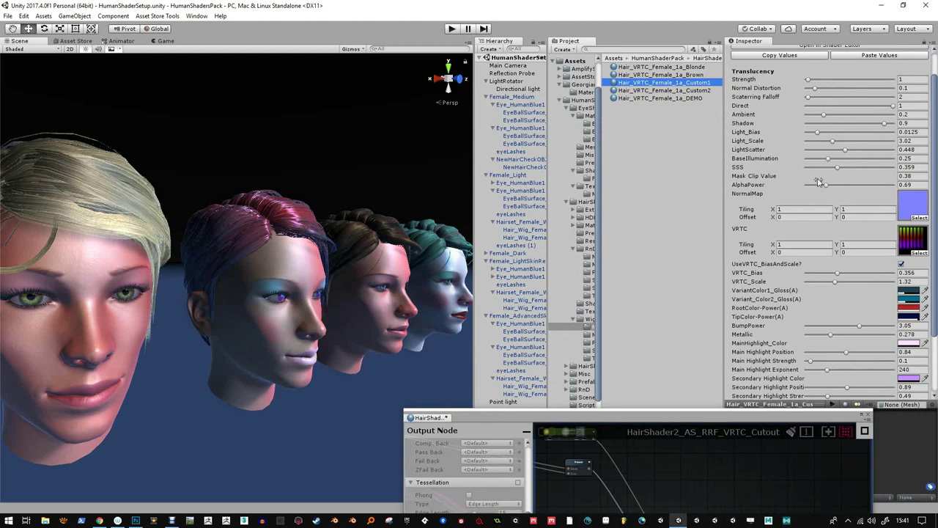
drag(867, 178, 842, 187)
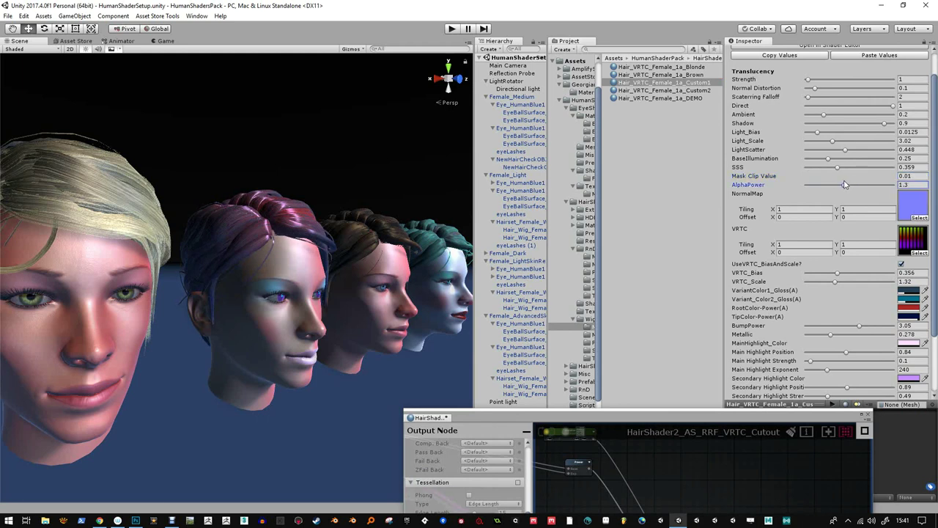
Examine the Female_Light head's hair strands and hairline up close, and compare the whole row of heads
alt+right_drag(319, 215, 323, 286)
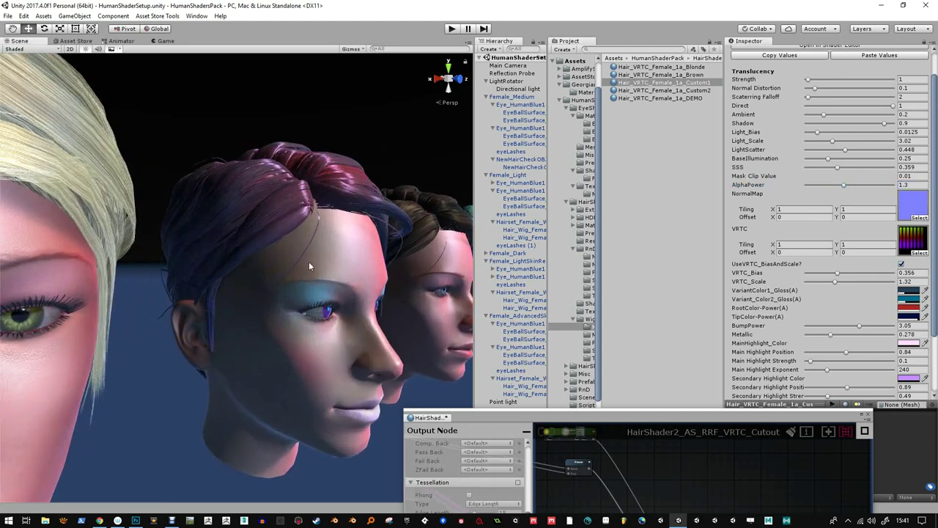
alt+drag(266, 285, 236, 251)
mouse_move(236, 251)
alt+right_down()
mouse_move(250, 260)
mouse_move(229, 253)
alt+right_up()
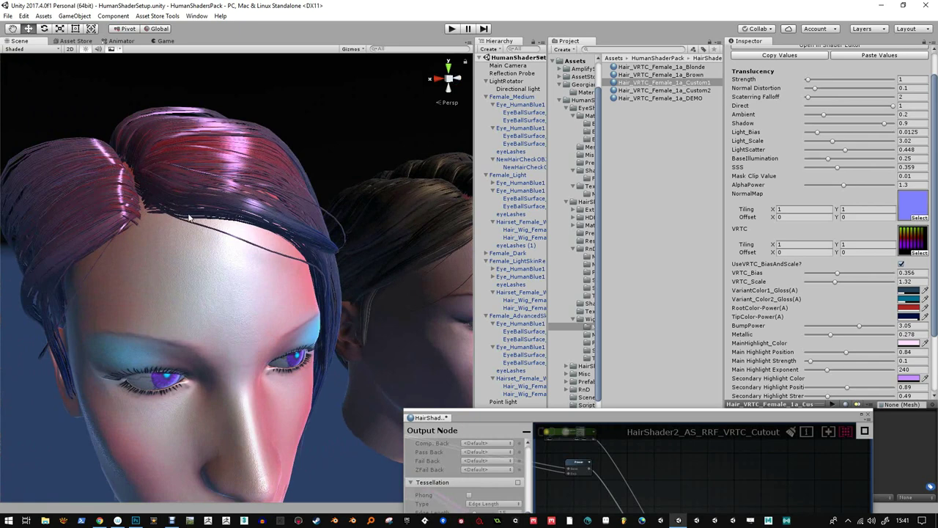
alt+right_drag(190, 212, 194, 245)
alt+right_drag(171, 213, 205, 198)
alt+drag(208, 215, 222, 205)
alt+drag(253, 282, 106, 270)
alt+right_drag(107, 270, 226, 233)
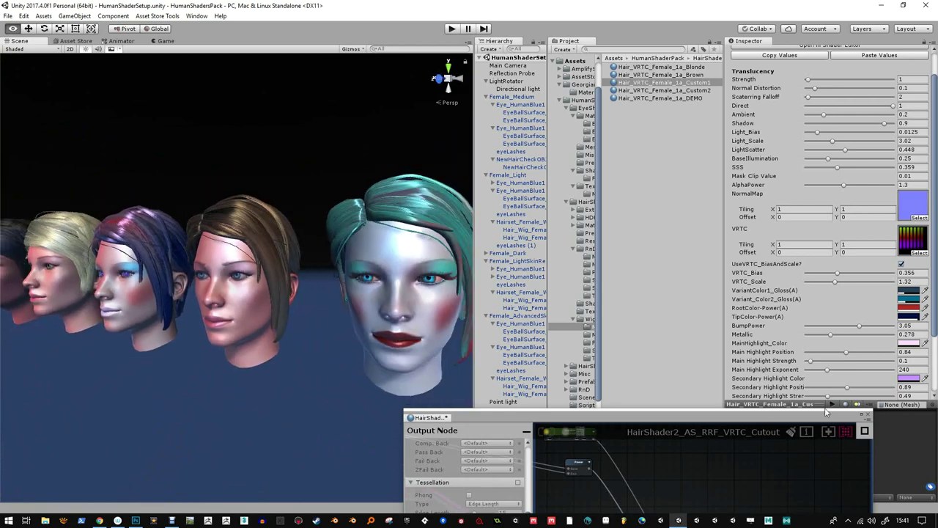
Close the shader editor and widen the scene view slightly
click(868, 414)
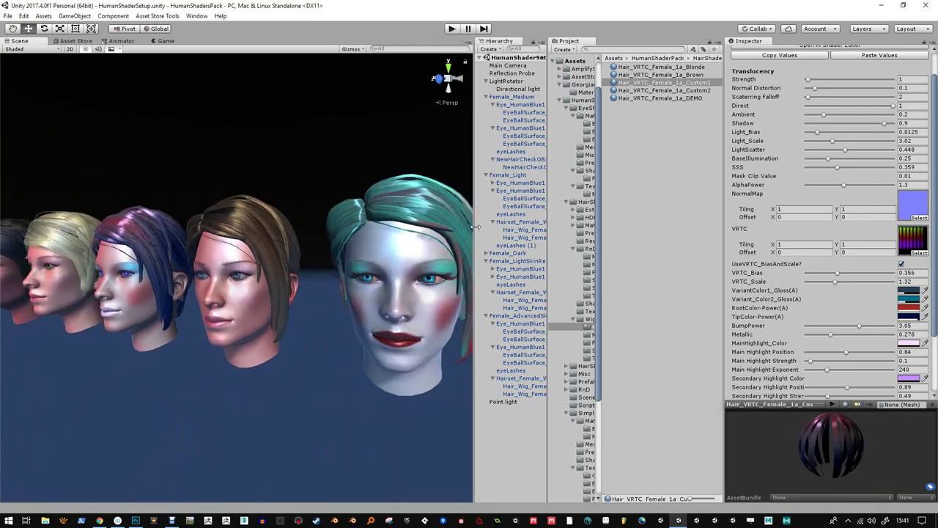
drag(475, 226, 497, 226)
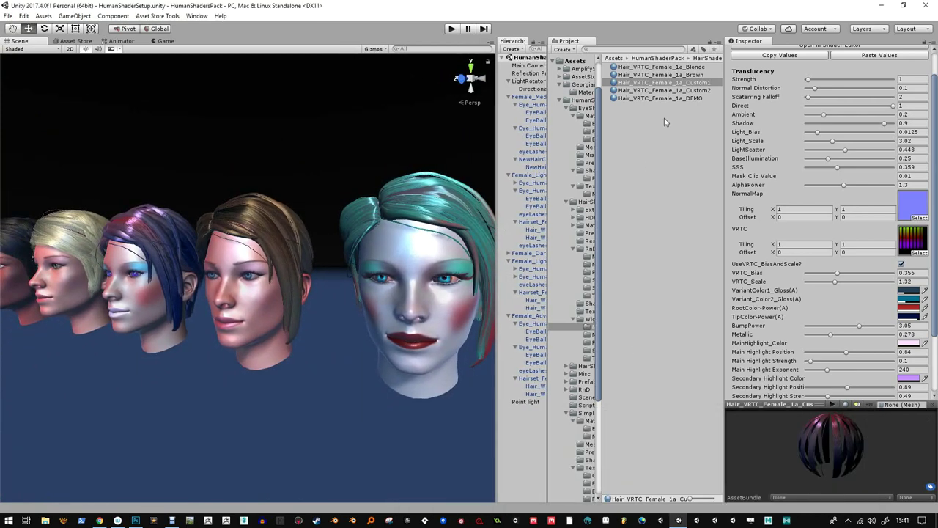
Set the AlphaPower of all five Hair_VRTC_Female_1a materials to 0.4 and enlarge the scene view around the heads
click(670, 99)
shift+click(682, 68)
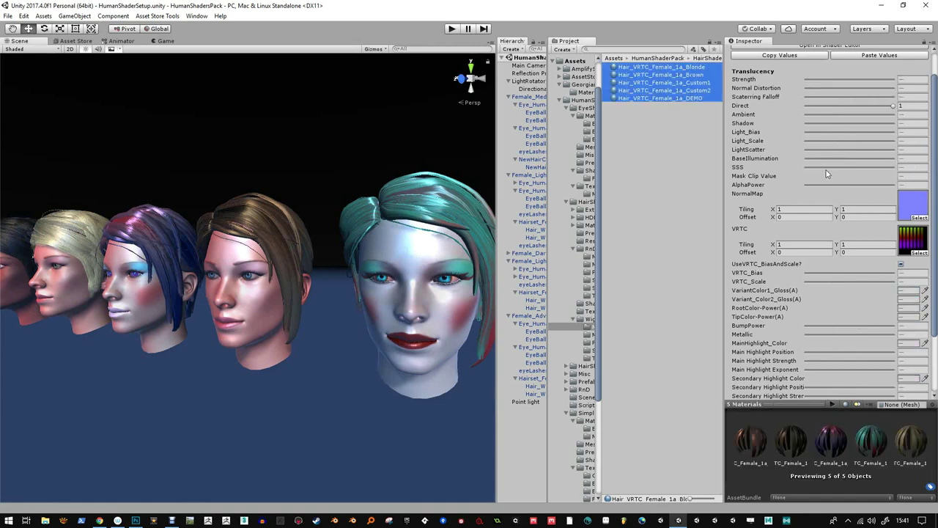
mouse_move(823, 189)
mouse_down()
mouse_move(810, 189)
mouse_move(843, 195)
mouse_move(819, 193)
mouse_up()
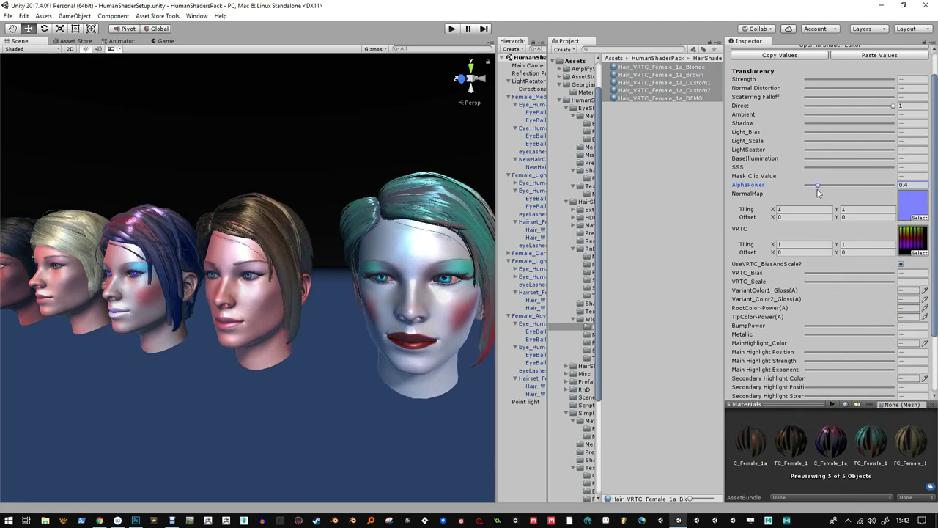
alt+drag(398, 293, 413, 301)
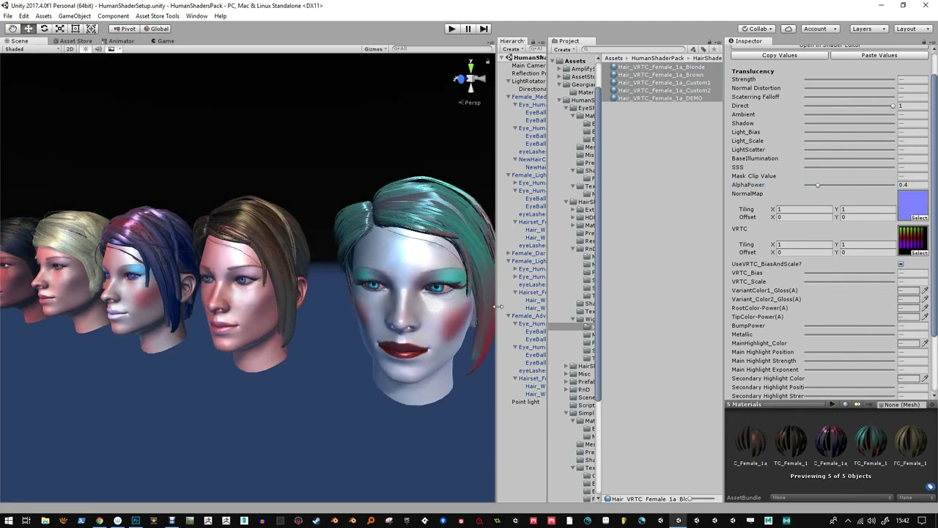
drag(498, 307, 637, 308)
alt+drag(489, 326, 472, 334)
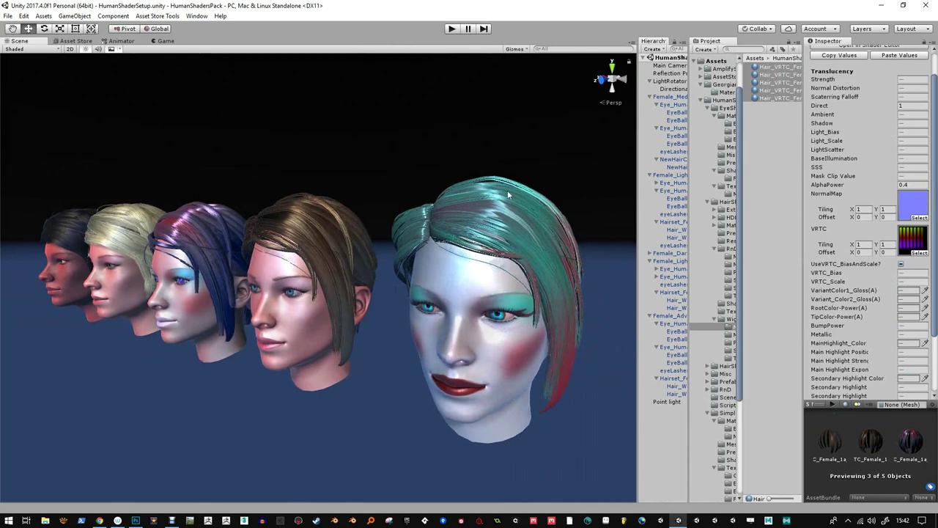
Preview the heads in play mode from the original camera and again with the Main Camera aligned to a closer scene view
click(452, 28)
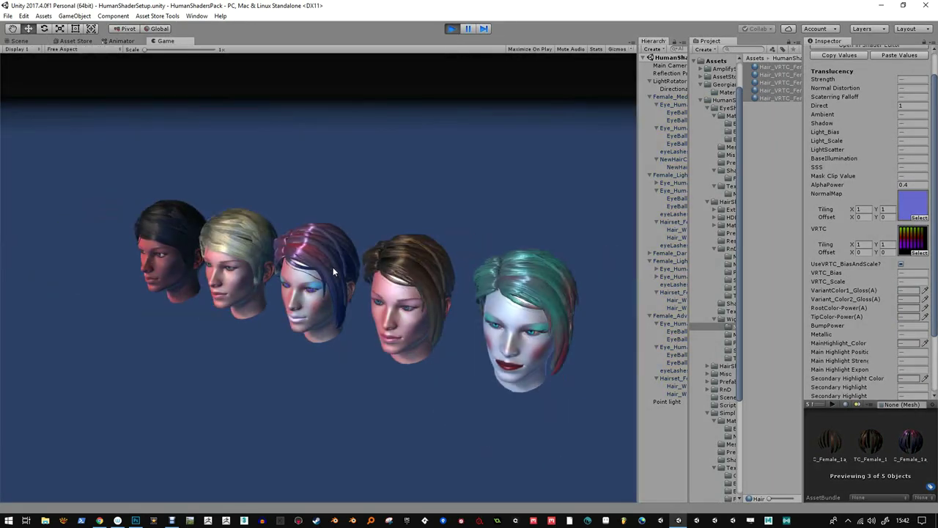
click(455, 30)
alt+drag(446, 167, 439, 178)
alt+right_drag(440, 179, 435, 137)
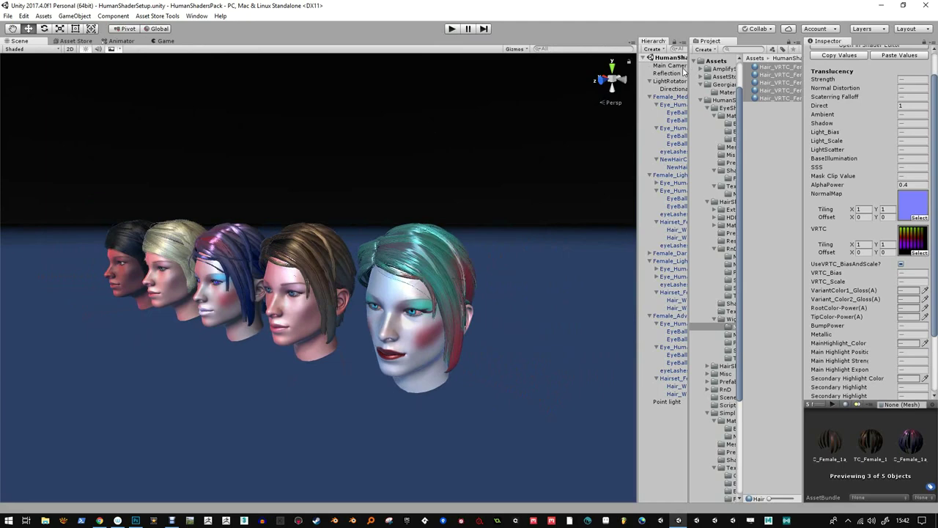
click(675, 65)
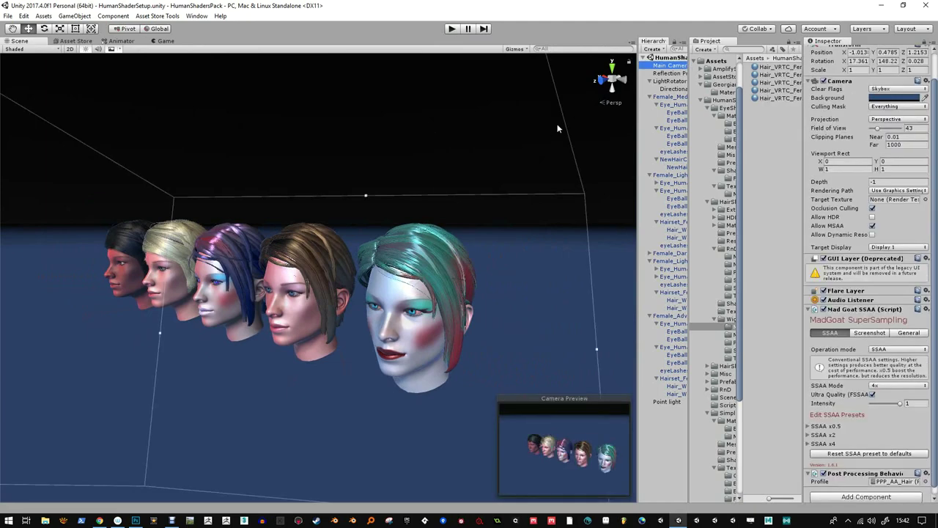
click(454, 30)
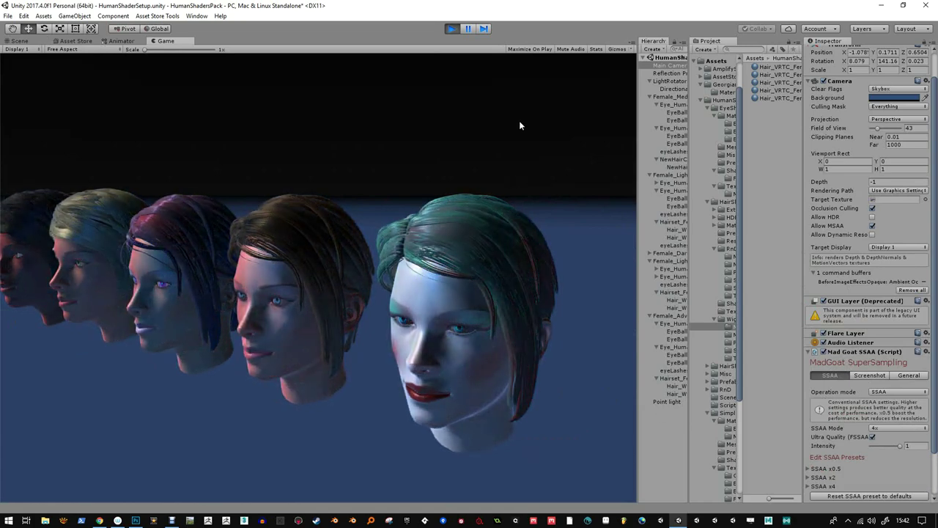
click(451, 29)
Move the Point light above the row of heads, to about X -0.331, Y 0.281, Z -0.073
alt+drag(381, 224, 543, 220)
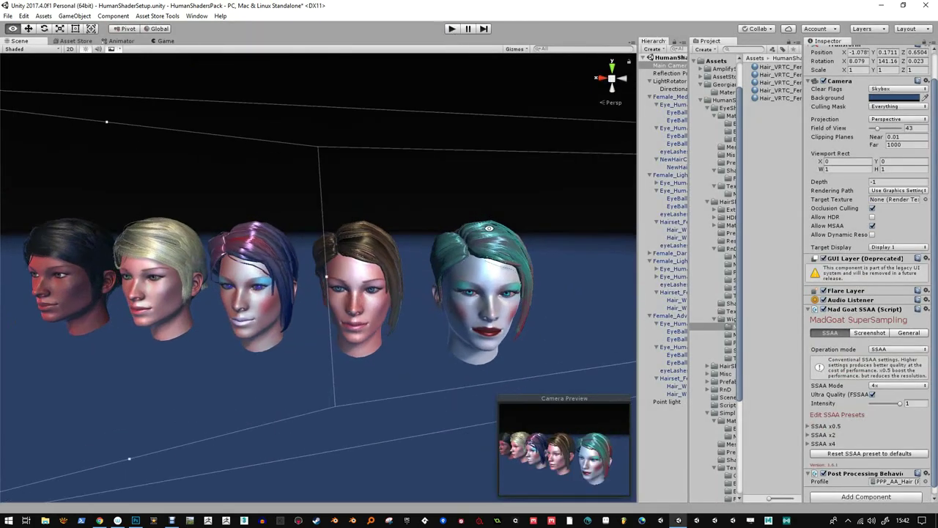
scroll(442, 153, down, 8)
alt+drag(404, 239, 449, 261)
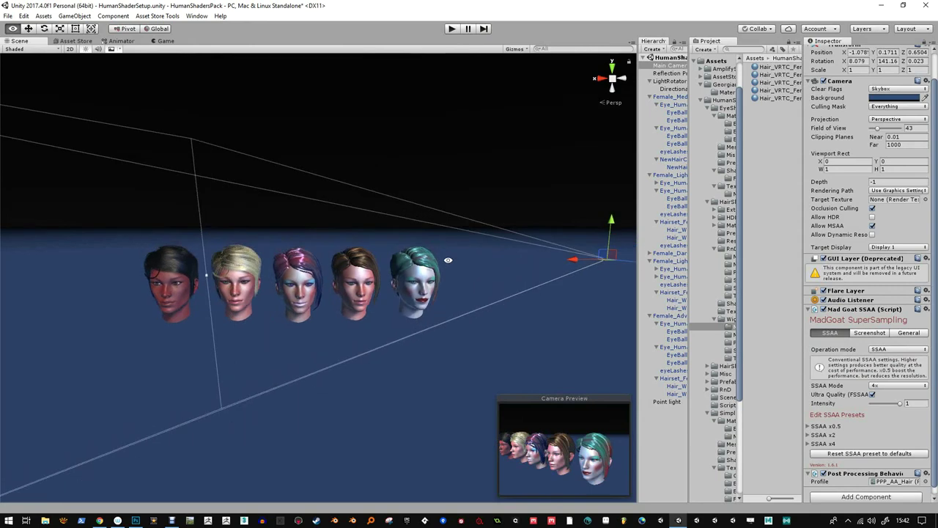
click(667, 402)
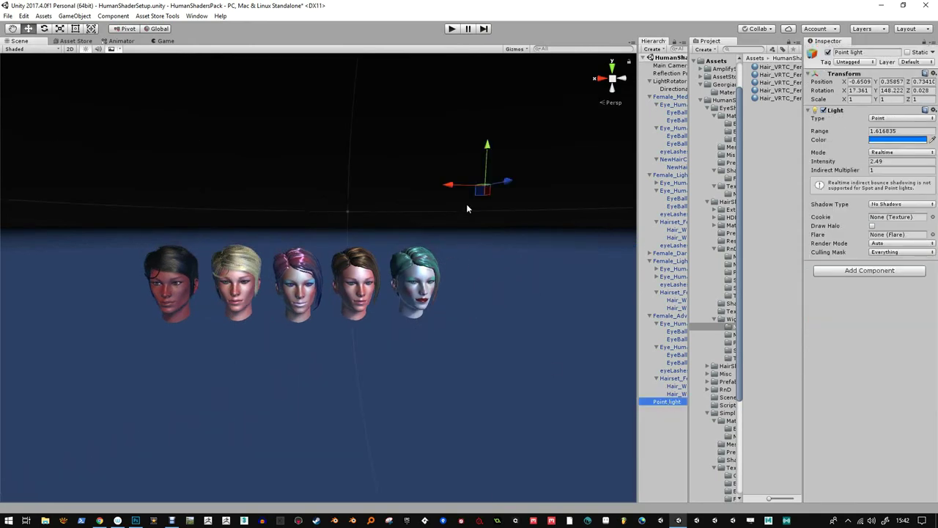
drag(481, 190, 437, 304)
drag(597, 300, 248, 293)
alt+right_drag(248, 293, 316, 480)
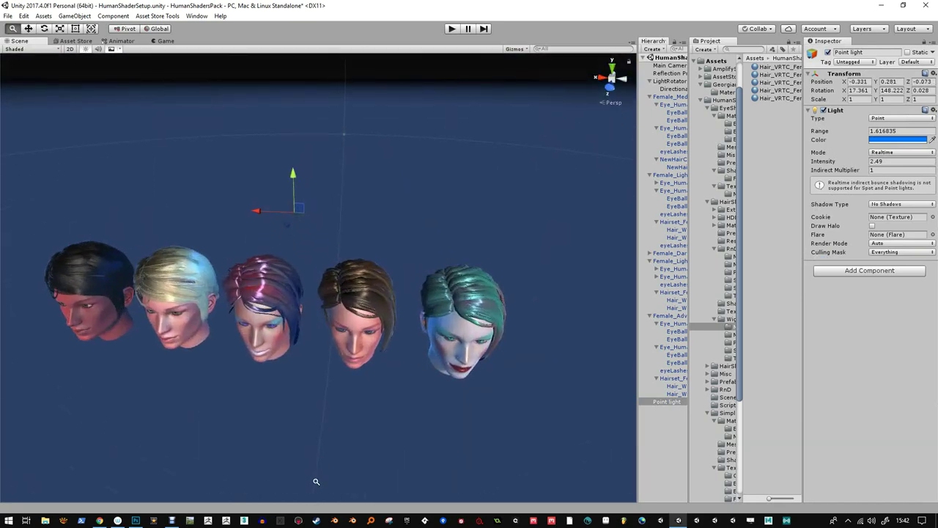
alt+drag(316, 480, 267, 308)
scroll(261, 281, up, 5)
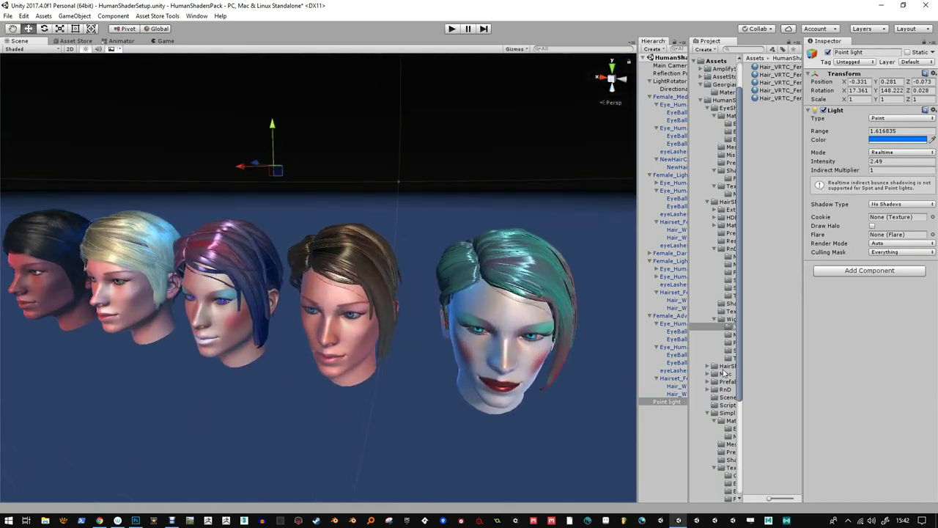
Rearrange the editor layout so the project folder tree and the hair material names are readable
drag(635, 347, 546, 343)
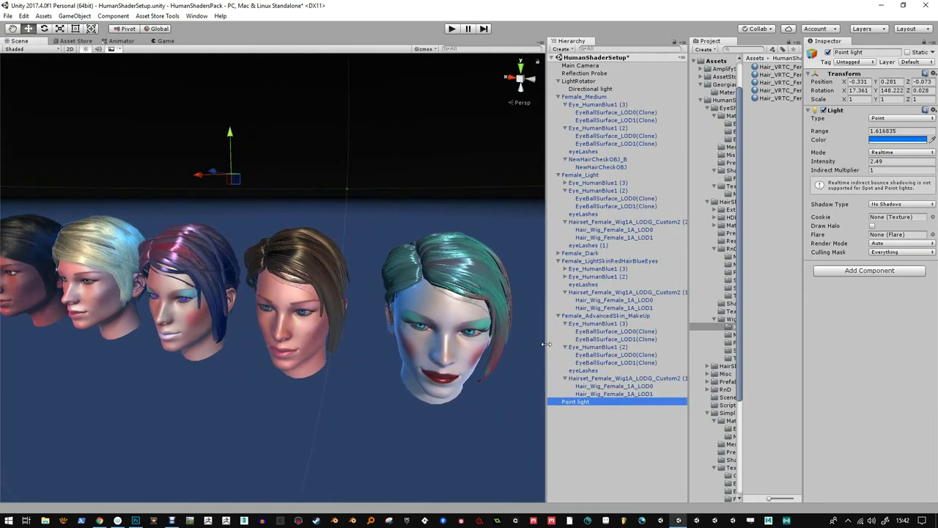
drag(685, 354, 581, 354)
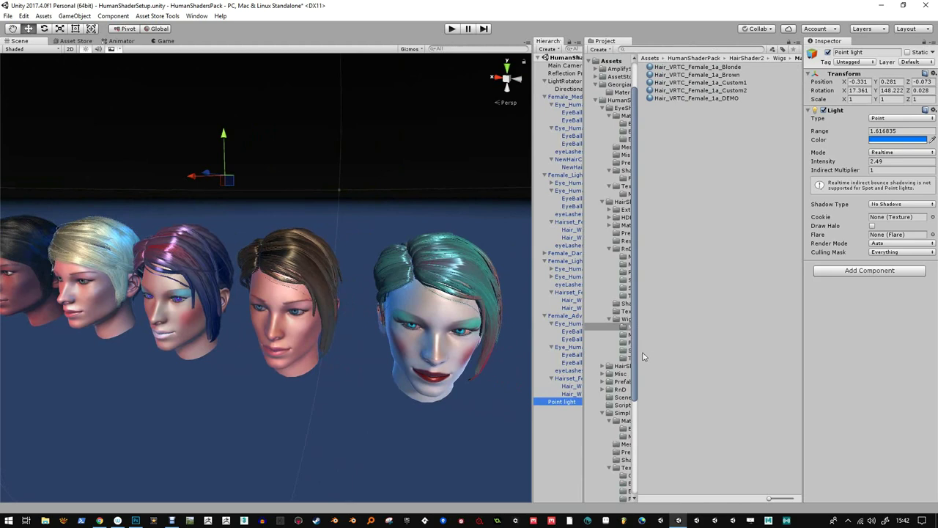
drag(643, 356, 674, 356)
alt+drag(520, 335, 355, 315)
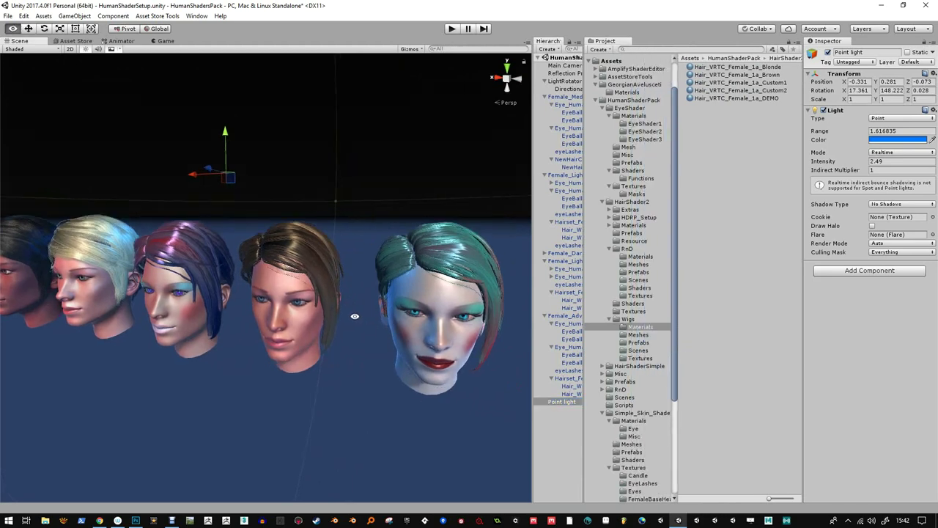
click(177, 242)
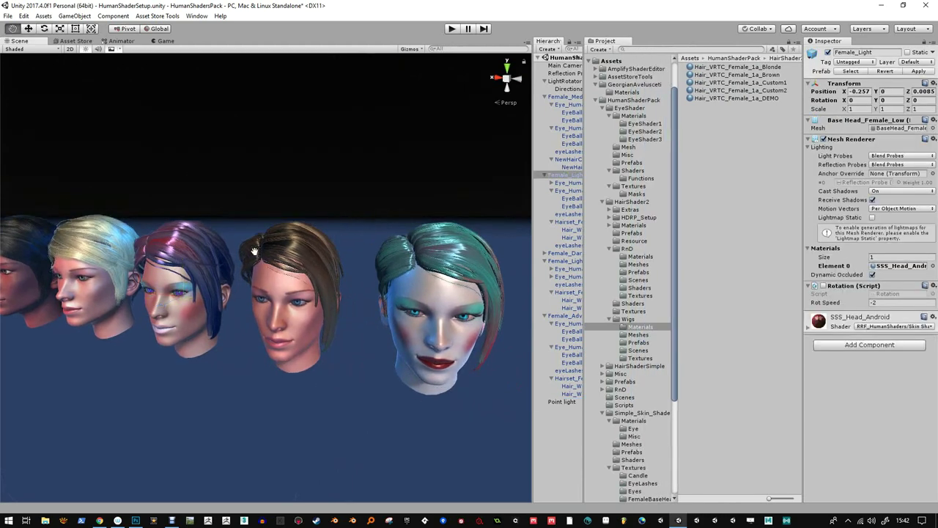
click(292, 251)
shift+click(189, 243)
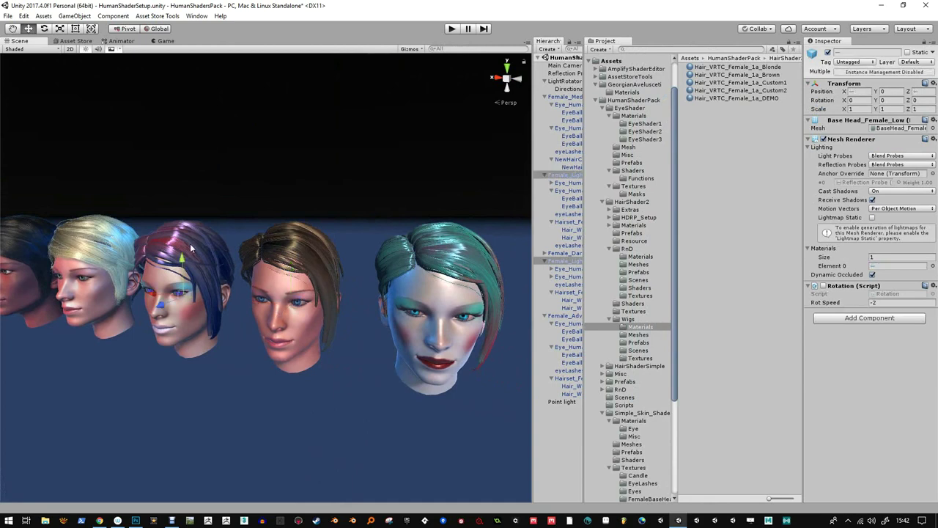
shift+click(440, 262)
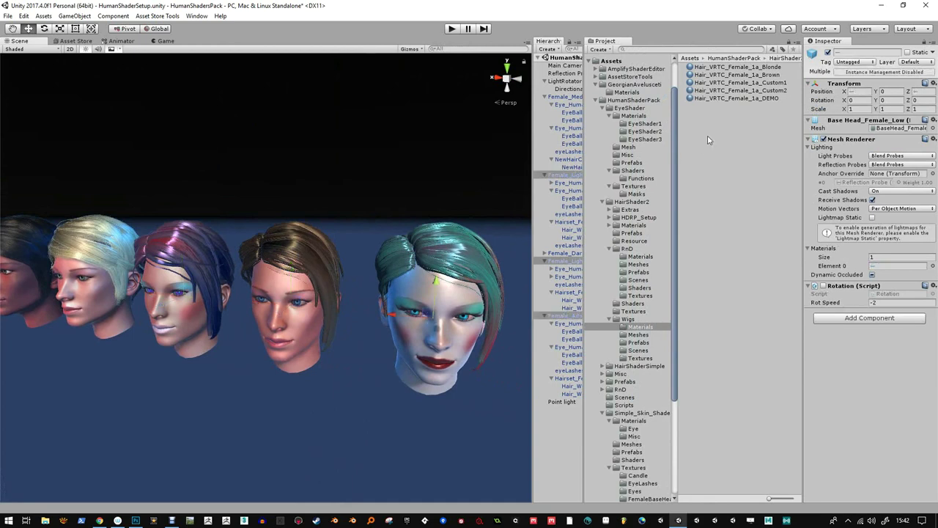
Switch all five Hair_VRTC_Female_1a materials to the HairShader2_AS_RRF_VRTC shader
click(750, 98)
shift+click(780, 67)
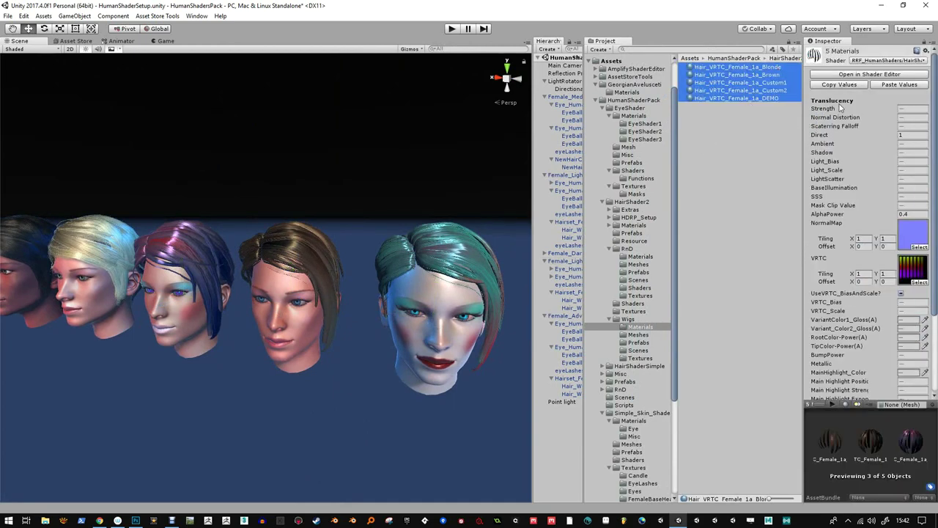
drag(801, 168, 676, 147)
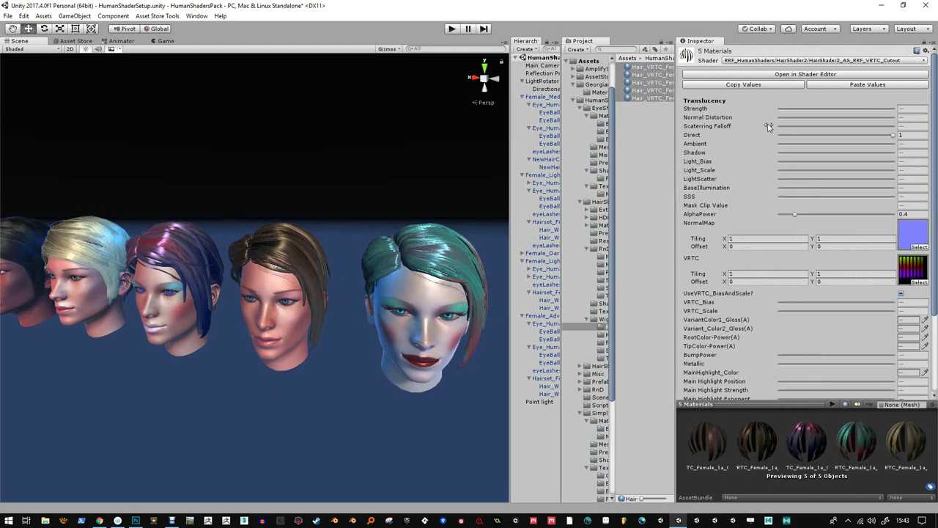
click(867, 65)
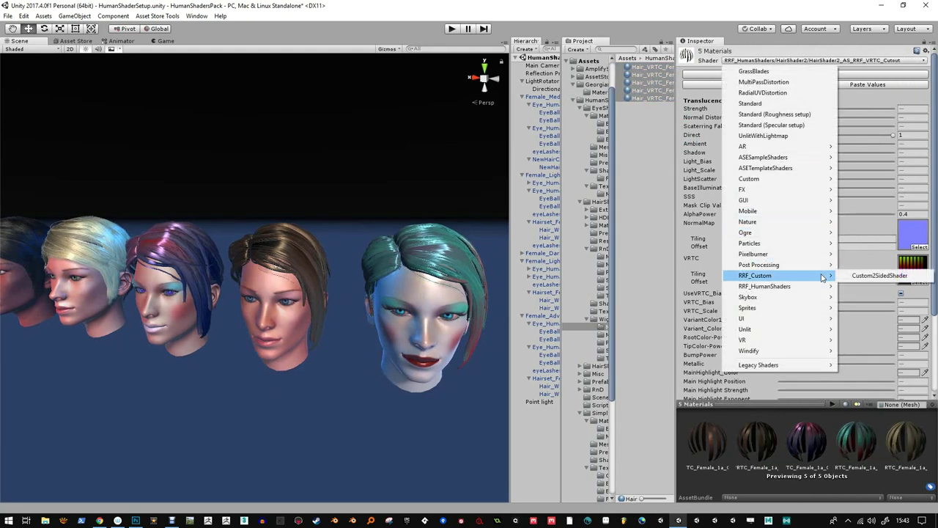
mouse_move(819, 286)
mouse_move(872, 308)
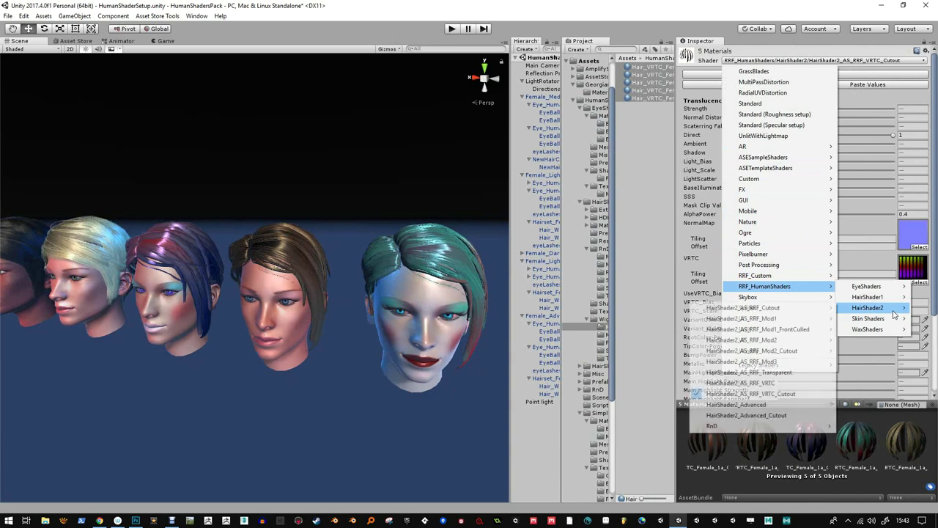
click(741, 382)
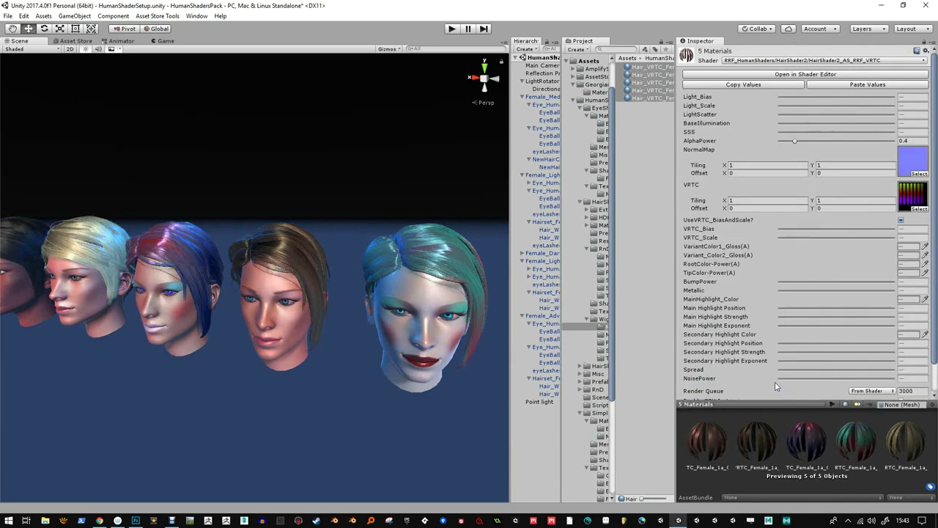
key(alt)
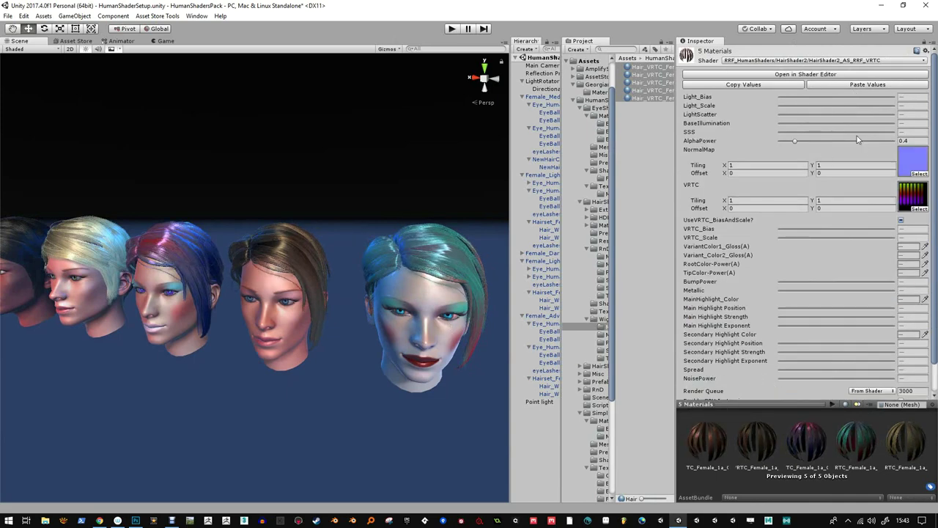
Lower the AlphaPower of the five hair materials to 0.12, checking the hair on the row of heads
drag(798, 144, 785, 143)
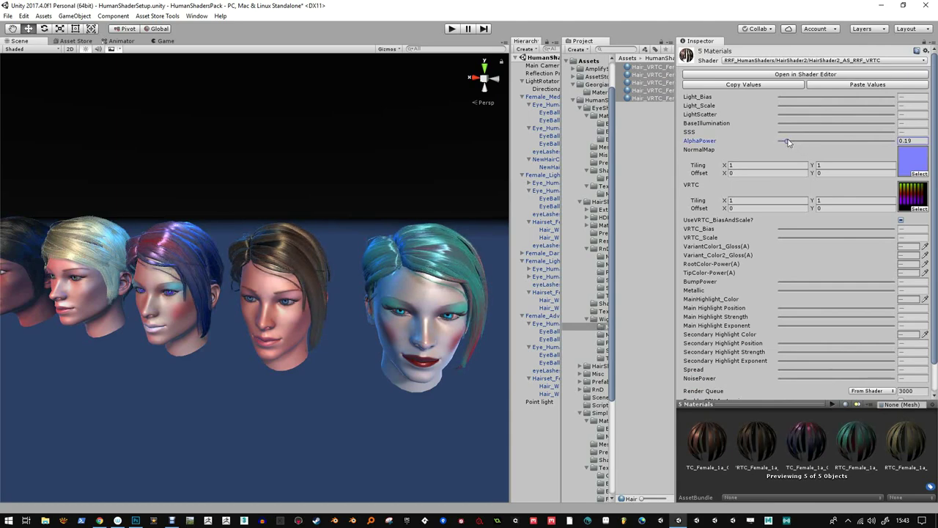
alt+drag(402, 278, 422, 255)
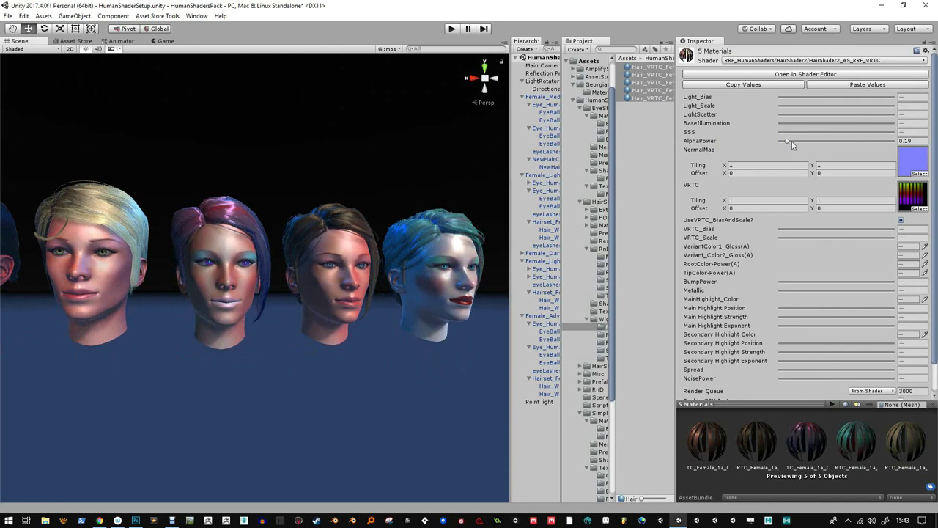
drag(791, 144, 767, 151)
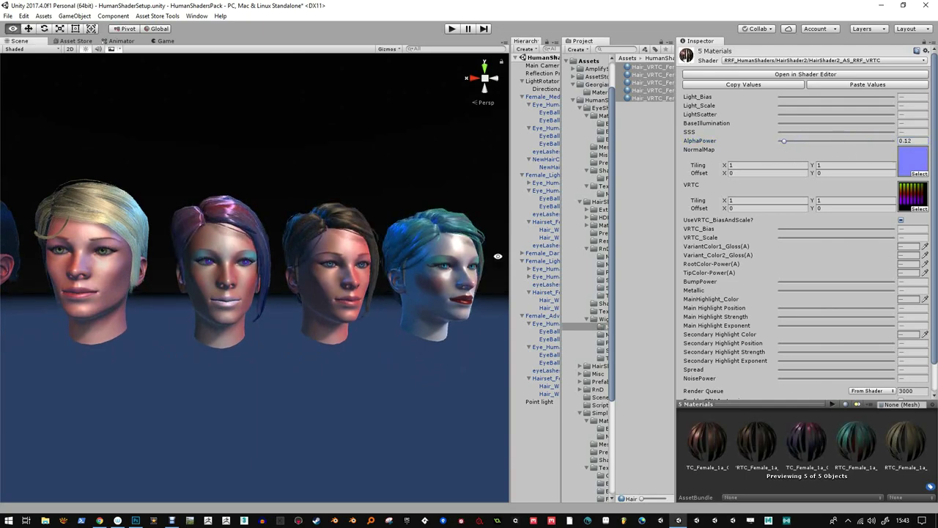
alt+drag(498, 255, 440, 213)
alt+right_drag(439, 213, 375, 186)
scroll(426, 300, up, 8)
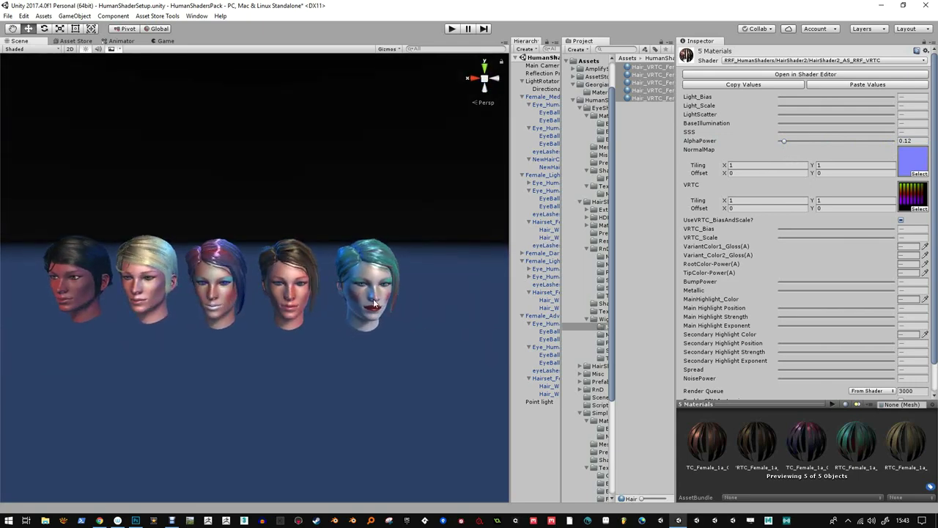
Try rotating the Female_AdvancedSkin_MakeUp head to view its hair from the side, and undo the rotation
click(394, 314)
drag(368, 295, 405, 275)
alt+right_drag(423, 237, 433, 362)
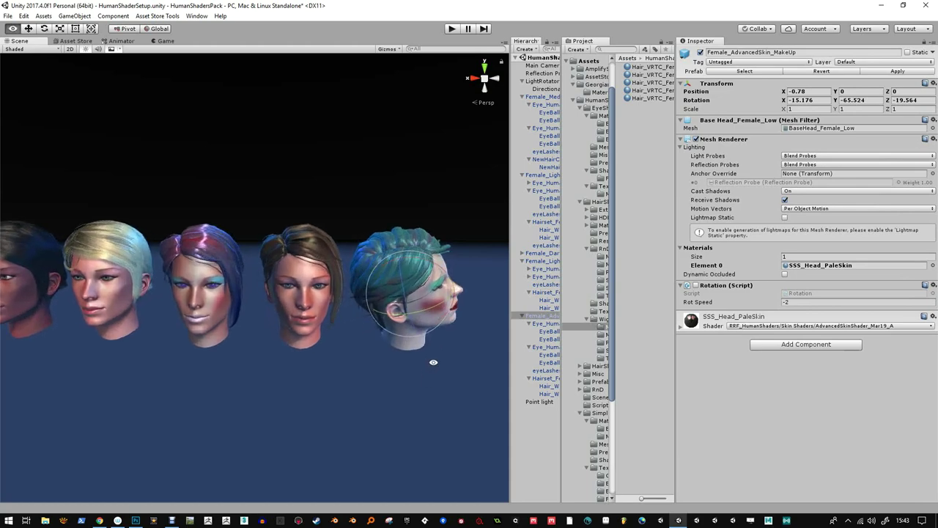
alt+middle_drag(436, 225, 352, 241)
alt+right_drag(352, 241, 365, 396)
drag(325, 358, 368, 335)
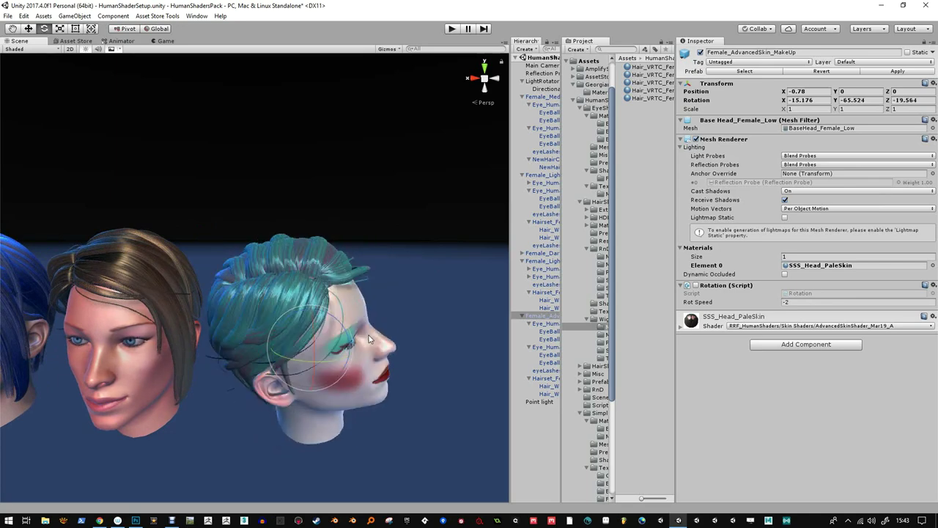
key(ctrl+z)
Set the Render Queue of the makeup head's SSS_Head_PaleSkin material to Geometry
alt+drag(414, 357, 469, 333)
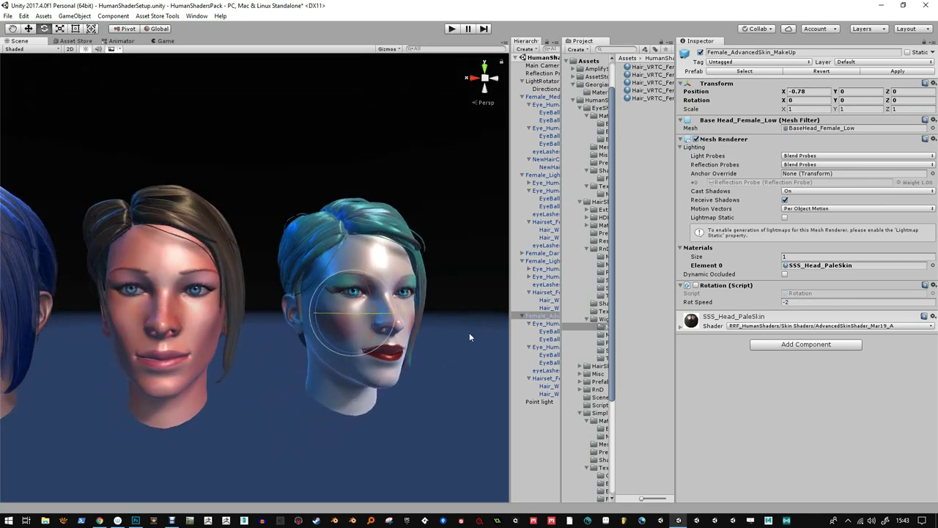
middle_drag(469, 332, 362, 329)
key(w)
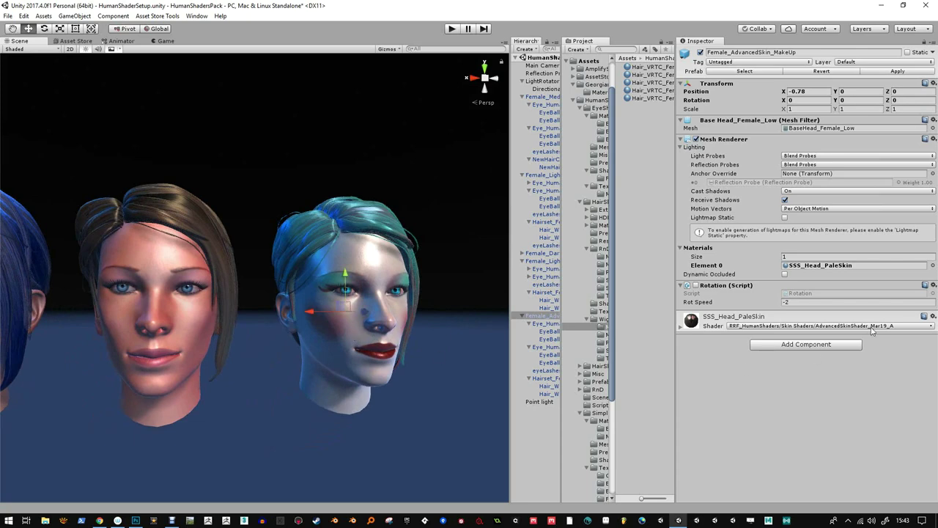
click(681, 329)
scroll(806, 330, down, 10)
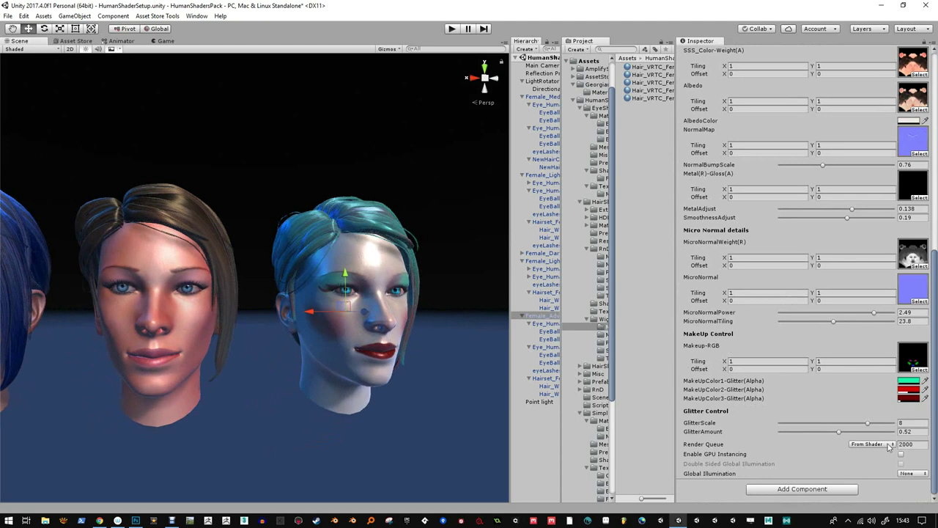
click(889, 444)
click(878, 465)
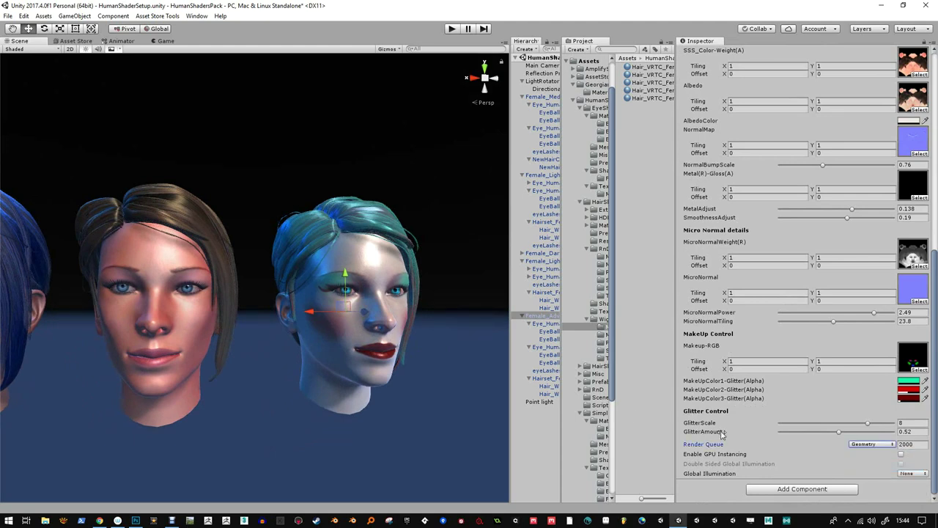
Try the AlphaTest, Transparent and Geometry render queues on the makeup head's SSS_Head_PaleSkin material, comparing how the hair renders
click(861, 445)
click(889, 477)
click(877, 444)
click(880, 488)
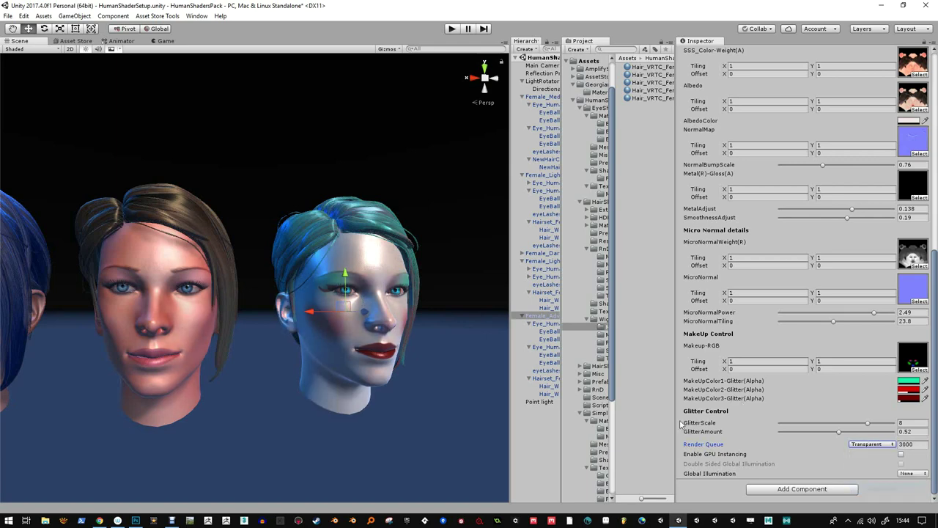
alt+drag(350, 273, 295, 289)
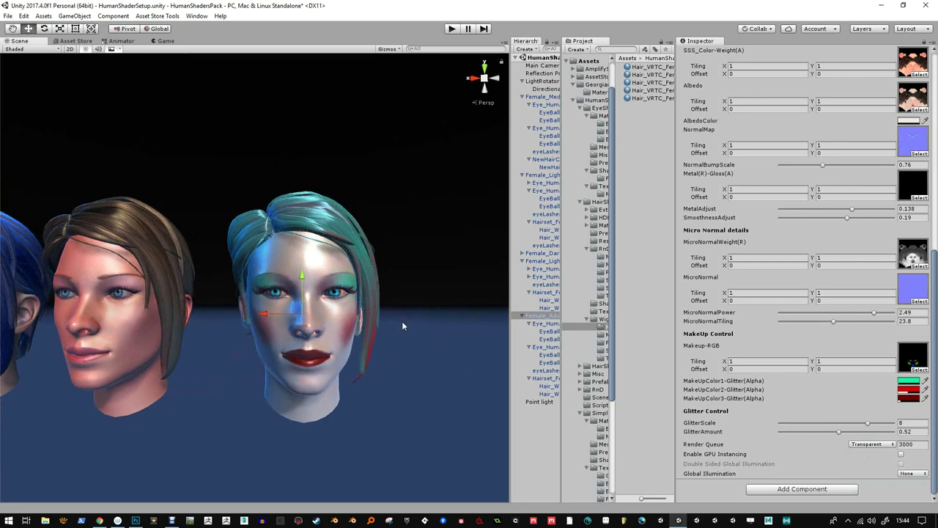
click(875, 444)
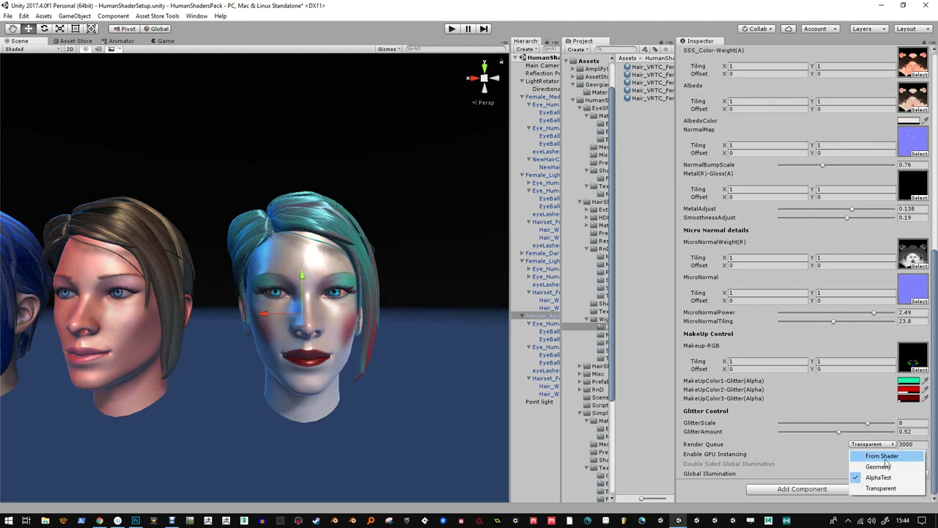
click(882, 456)
click(887, 448)
click(880, 457)
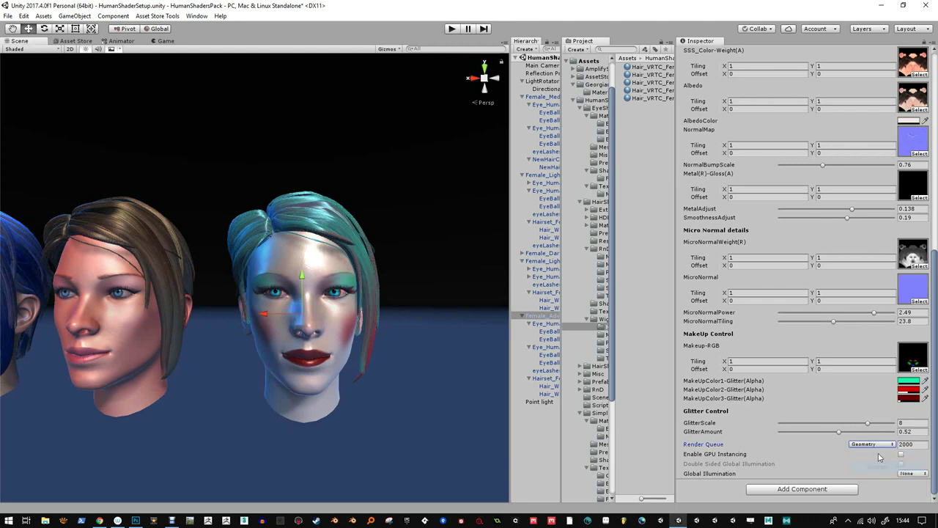
Compare AlphaTest with Transparent for the makeup head's skin material and set its Render Queue to AlphaTest
click(877, 449)
click(883, 477)
click(873, 444)
click(880, 490)
alt+drag(370, 300, 381, 304)
click(872, 444)
click(883, 478)
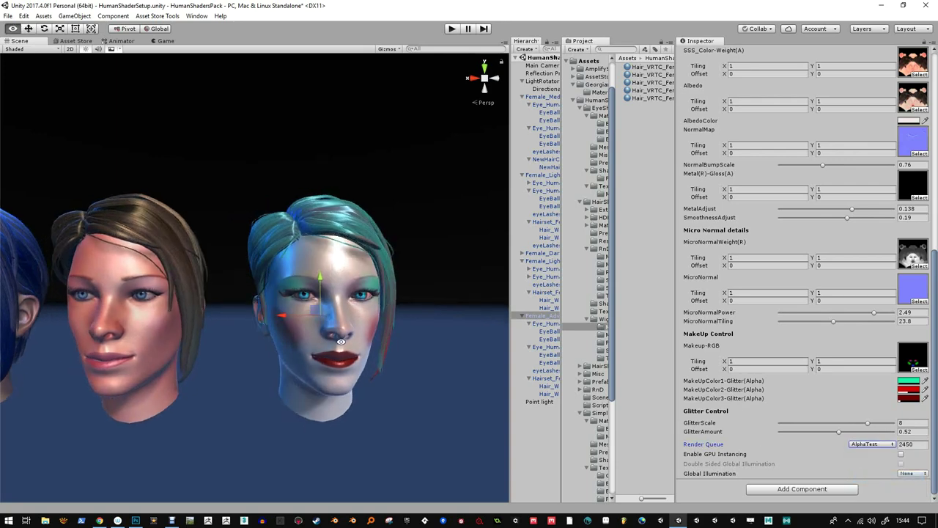
Widen the Scene view and examine the hair along the row of heads from several angles
alt+drag(340, 342, 381, 300)
scroll(409, 303, down, 3)
middle_drag(365, 311, 439, 319)
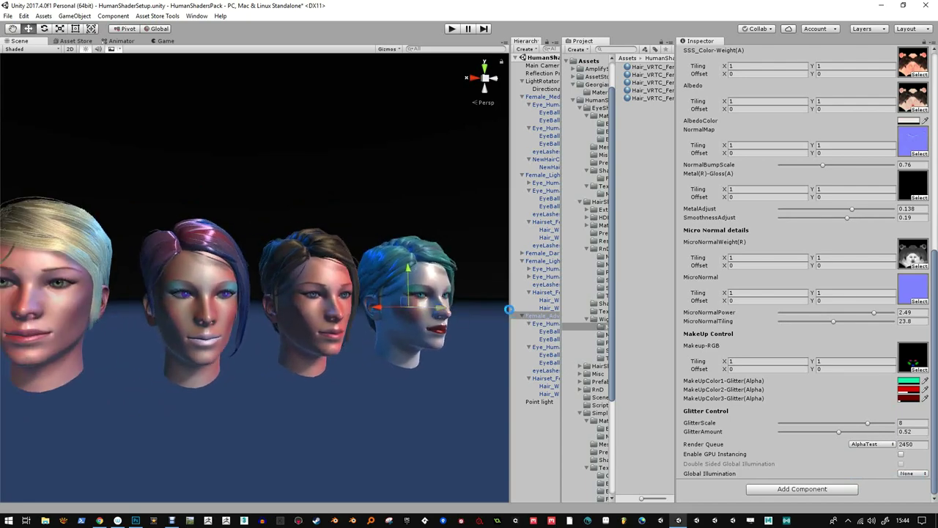
drag(509, 309, 637, 311)
alt+drag(543, 309, 389, 319)
middle_drag(389, 320, 474, 318)
scroll(474, 318, down, 3)
alt+right_drag(445, 268, 459, 359)
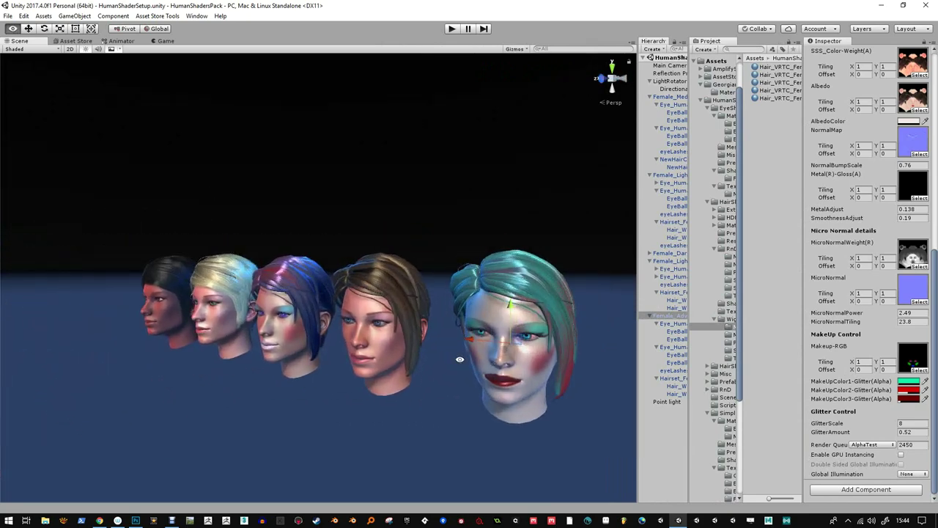
alt+drag(459, 360, 432, 360)
alt+middle_drag(513, 246, 469, 210)
alt+right_drag(469, 210, 486, 223)
alt+drag(485, 223, 497, 231)
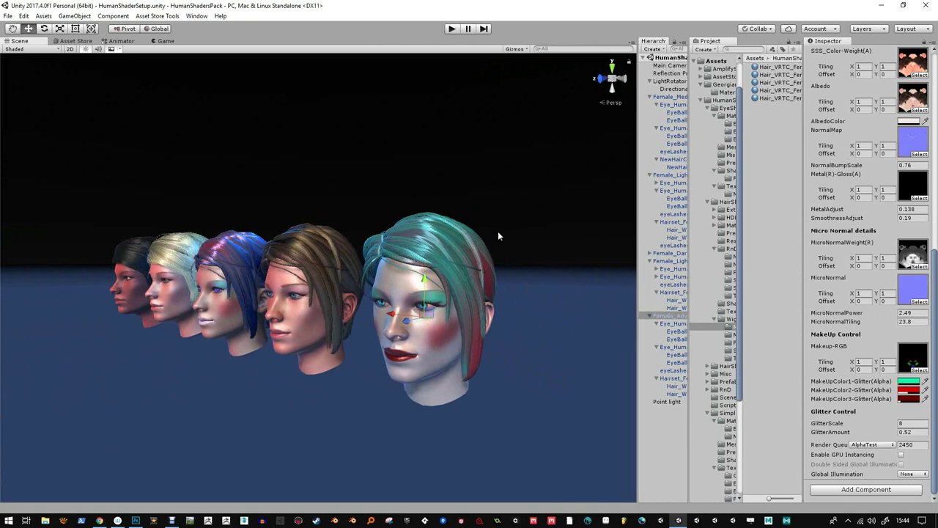
Check the makeup head's hair material and skin material, and view the row of heads from the dark head's end
click(452, 247)
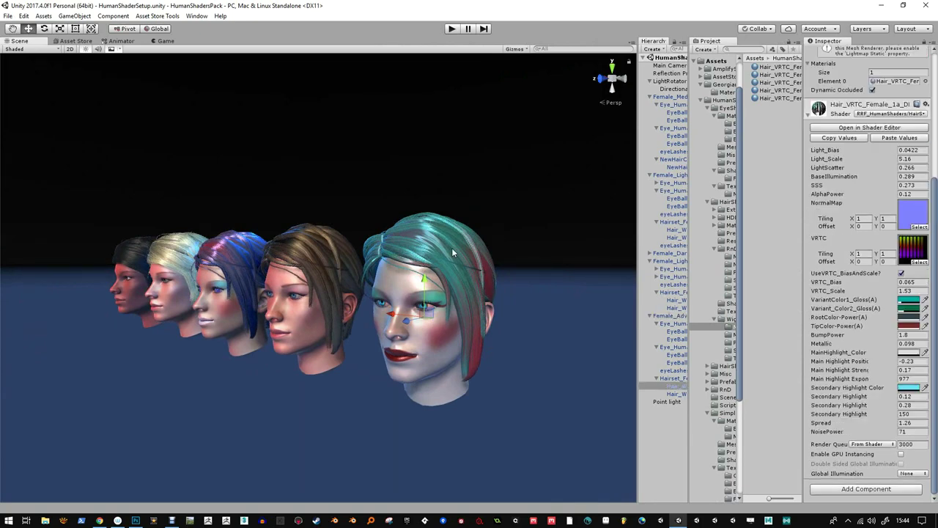
click(515, 278)
click(450, 351)
mouse_move(450, 350)
alt+mouse_down()
mouse_move(521, 331)
mouse_move(462, 339)
alt+mouse_up()
alt+right_drag(462, 234, 464, 261)
alt+drag(464, 261, 644, 262)
scroll(362, 253, up, 2)
middle_drag(330, 302, 427, 301)
mouse_move(426, 301)
alt+mouse_down()
mouse_move(403, 295)
mouse_move(417, 297)
alt+mouse_up()
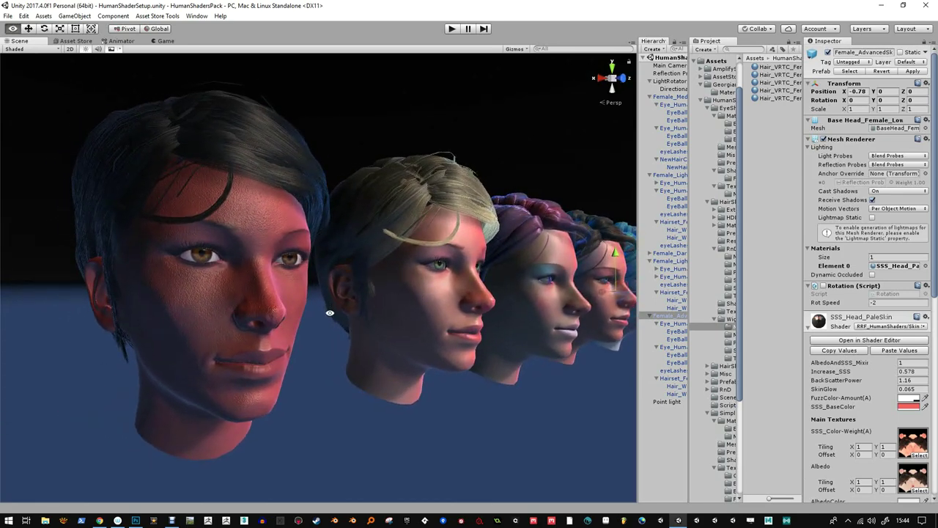
Select the Female_Dark head, expand its SSS_Head_DarkSkin material settings and widen the Inspector to show the sliders
click(208, 309)
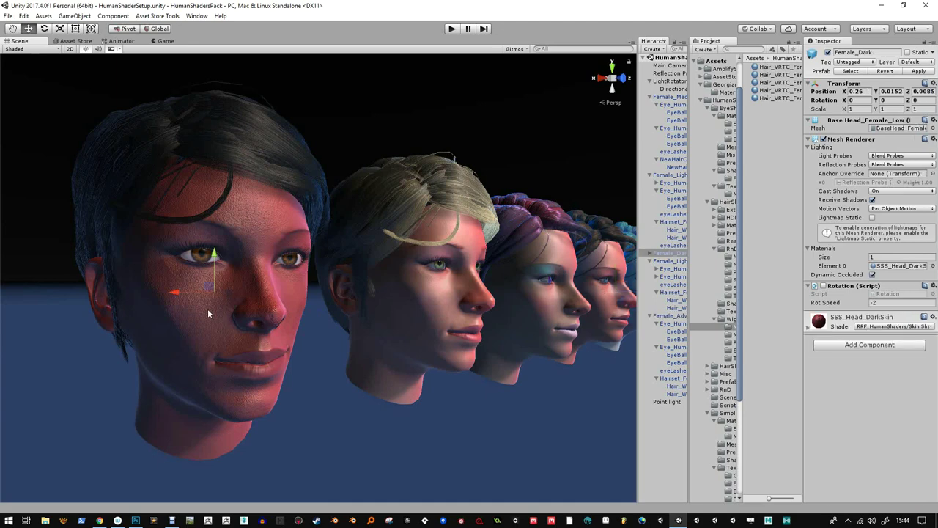
click(894, 327)
click(808, 328)
scroll(875, 401, down, 6)
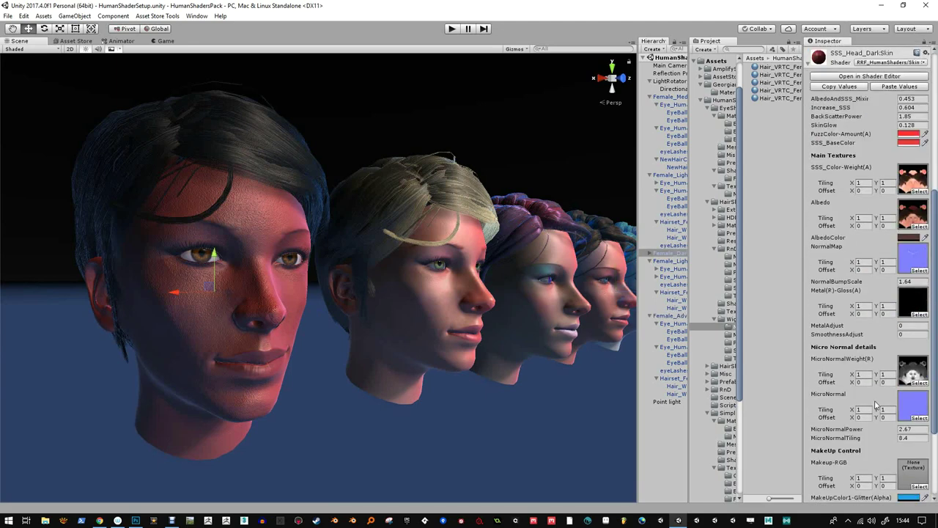
drag(800, 394, 759, 396)
Set the dark skin's GlitterScale to 9.86, MicroNormalTiling to 23, MicroNormalPower to 1.83, and MetalAdjust and SmoothnessAdjust to 0.03
scroll(859, 401, down, 4)
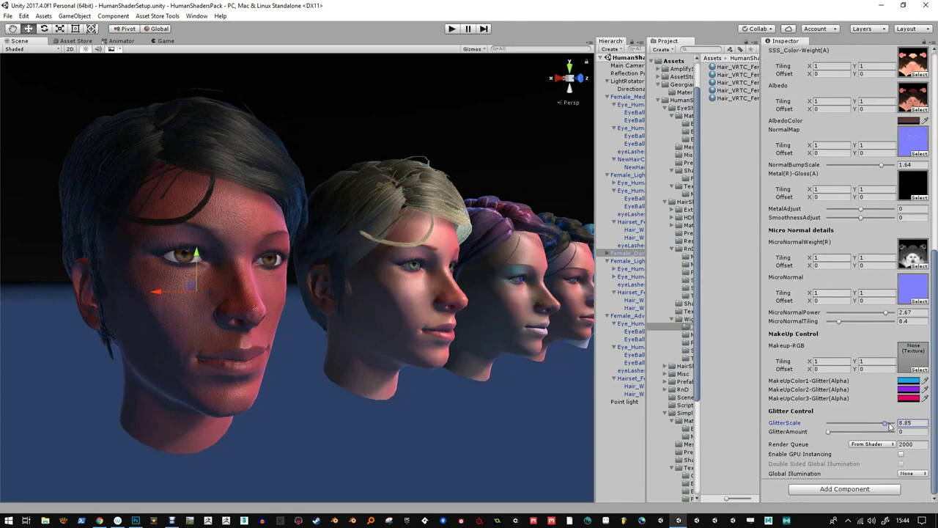
mouse_move(887, 312)
mouse_down()
mouse_move(855, 314)
mouse_move(872, 316)
mouse_up()
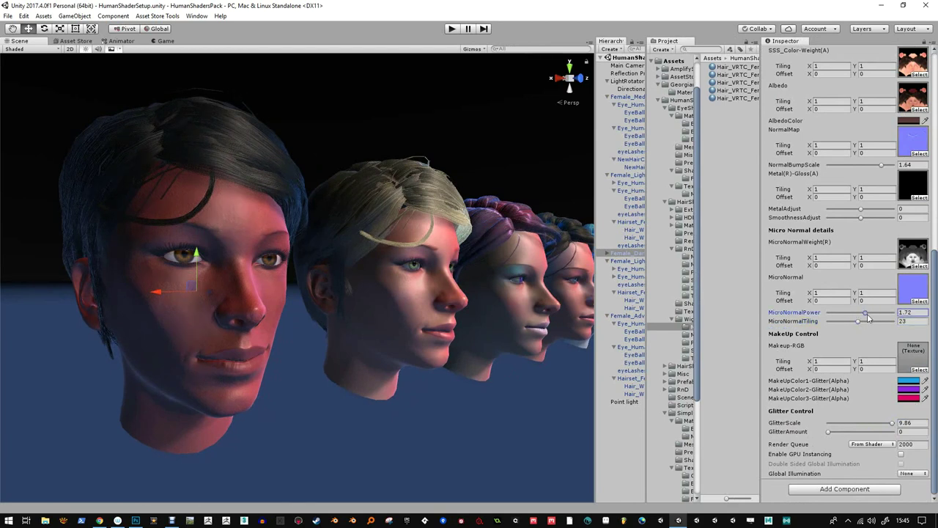
mouse_move(861, 210)
mouse_down()
mouse_move(873, 215)
mouse_move(866, 221)
mouse_up()
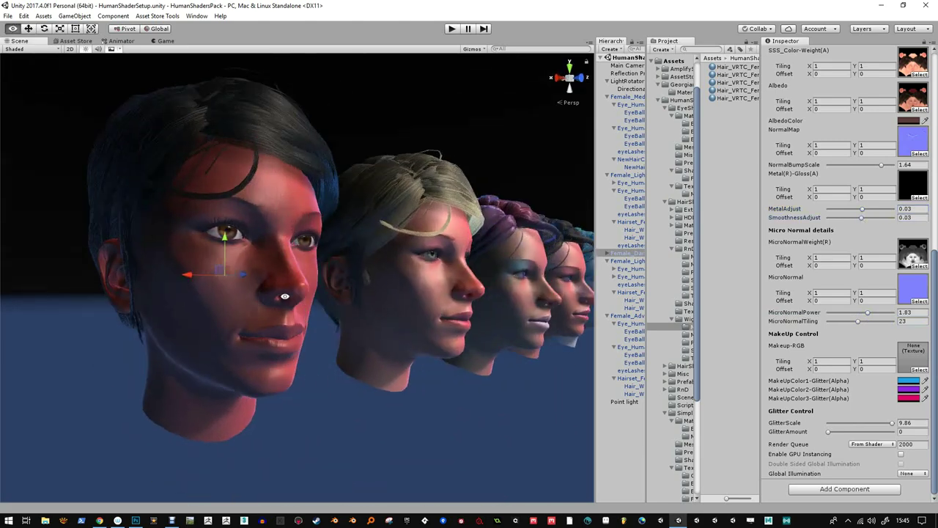
Change the dark skin material's AlbedoColor to a dark greyish green
scroll(840, 222, up, 5)
click(908, 209)
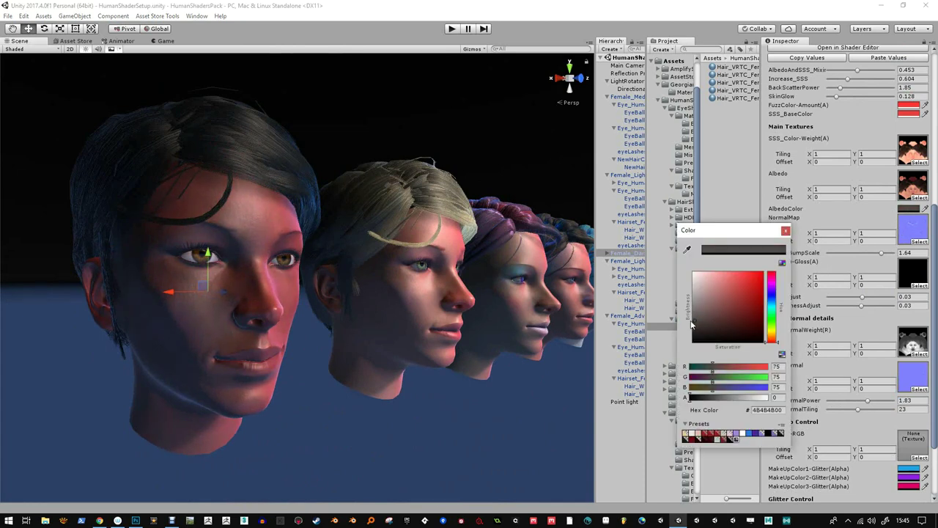
drag(776, 334, 773, 314)
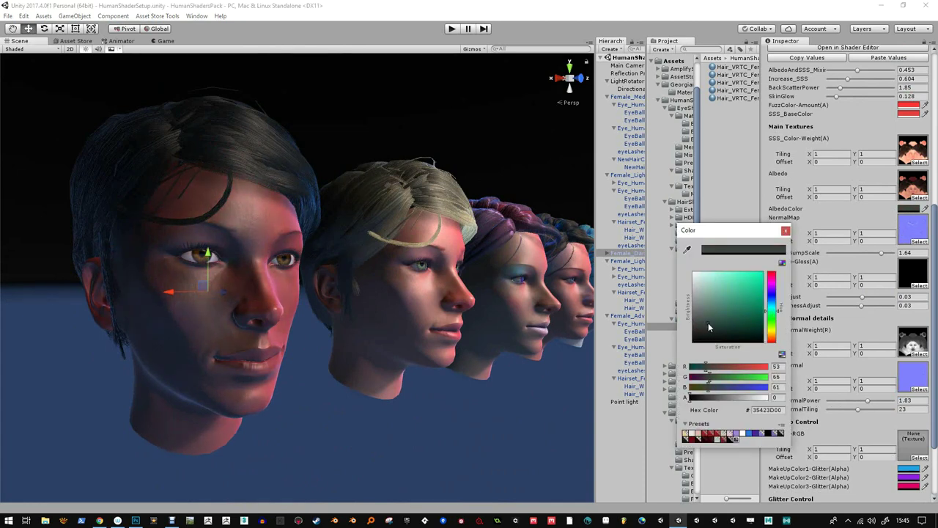
drag(710, 320, 707, 319)
click(786, 231)
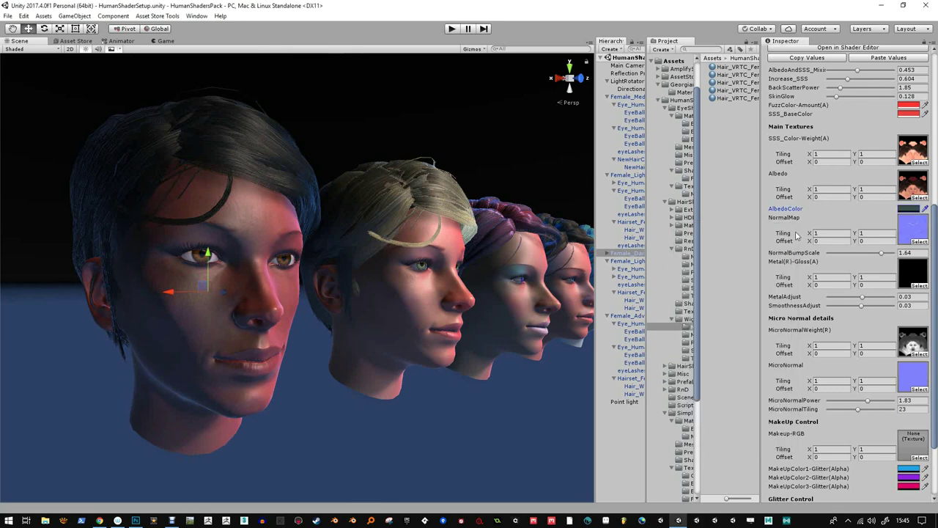
Examine the dark head's skin alongside the other four heads from the front, near and far
alt+drag(469, 282, 362, 279)
alt+right_drag(363, 280, 391, 301)
alt+drag(391, 300, 349, 310)
alt+drag(459, 321, 389, 316)
alt+right_drag(428, 347, 432, 289)
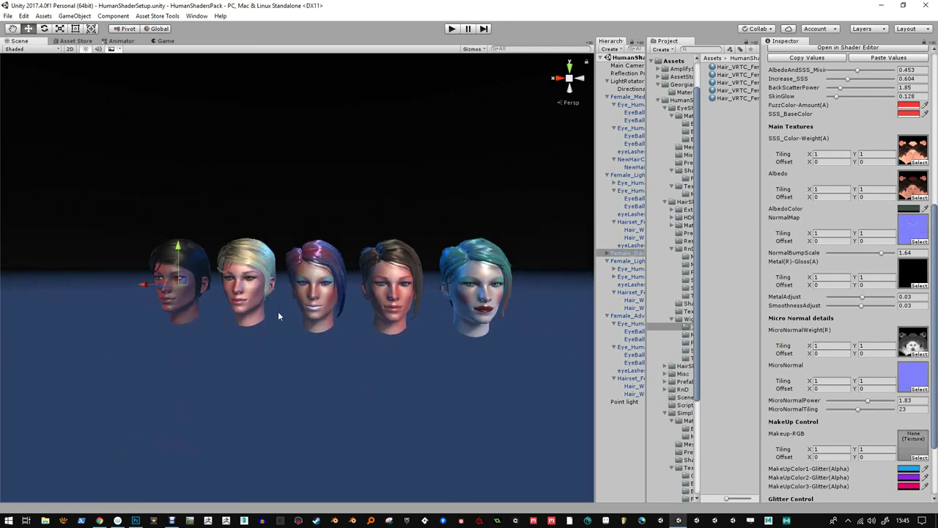
alt+right_drag(255, 374, 256, 438)
alt+drag(269, 414, 250, 415)
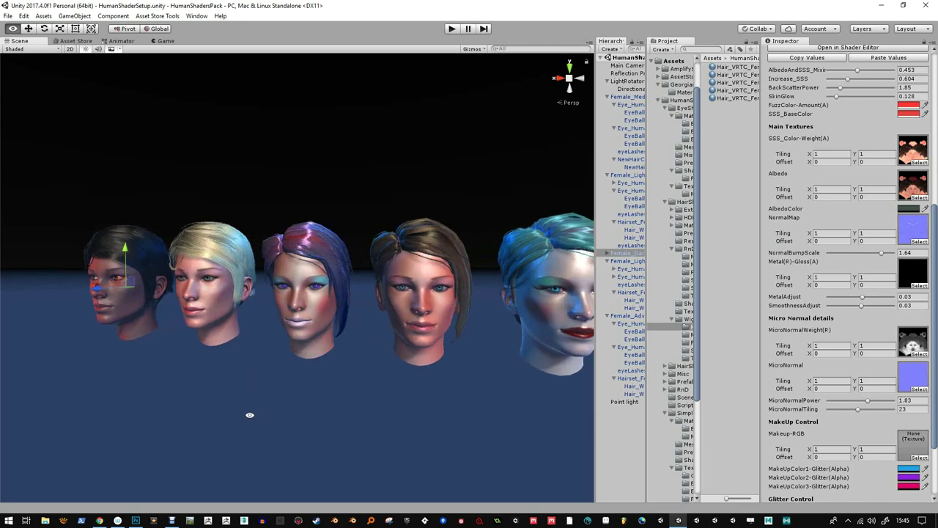
alt+drag(383, 347, 399, 311)
alt+drag(440, 335, 282, 261)
alt+right_drag(290, 272, 295, 305)
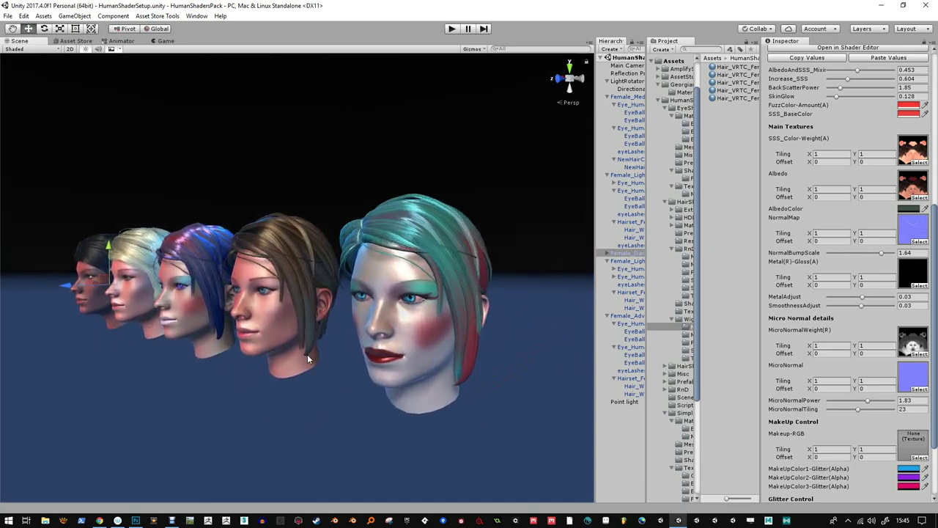
Inspect the hair and skin of all five heads from both ends of the row, and clear the selection
alt+drag(307, 360, 411, 244)
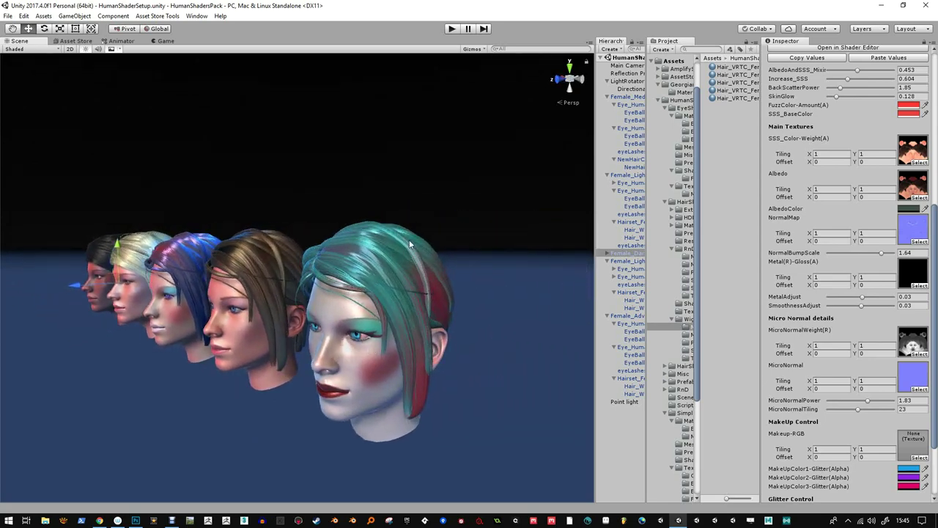
alt+drag(282, 247, 447, 327)
alt+drag(480, 359, 419, 343)
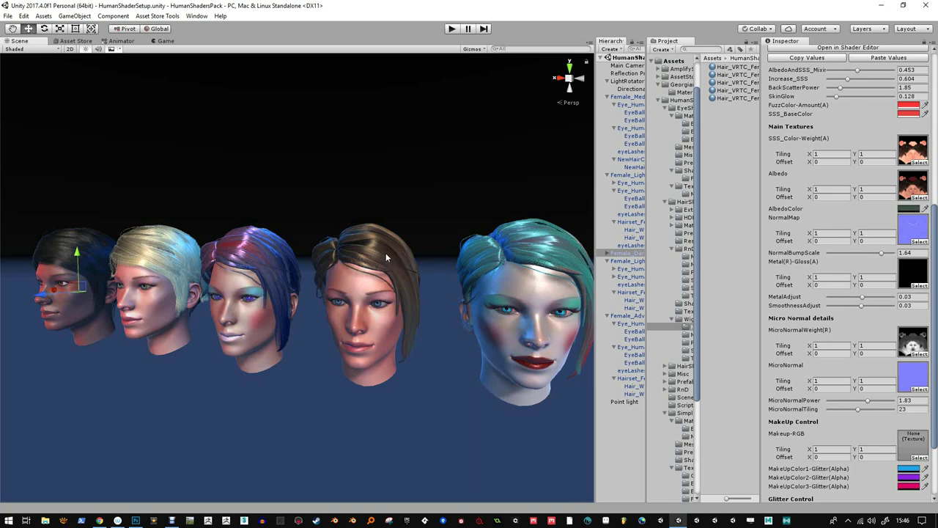
alt+drag(385, 256, 358, 328)
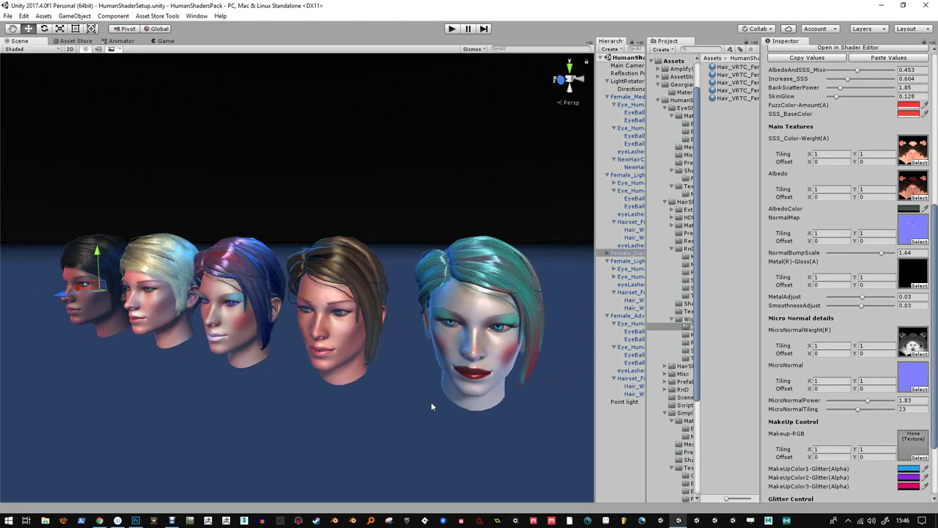
alt+drag(383, 404, 420, 386)
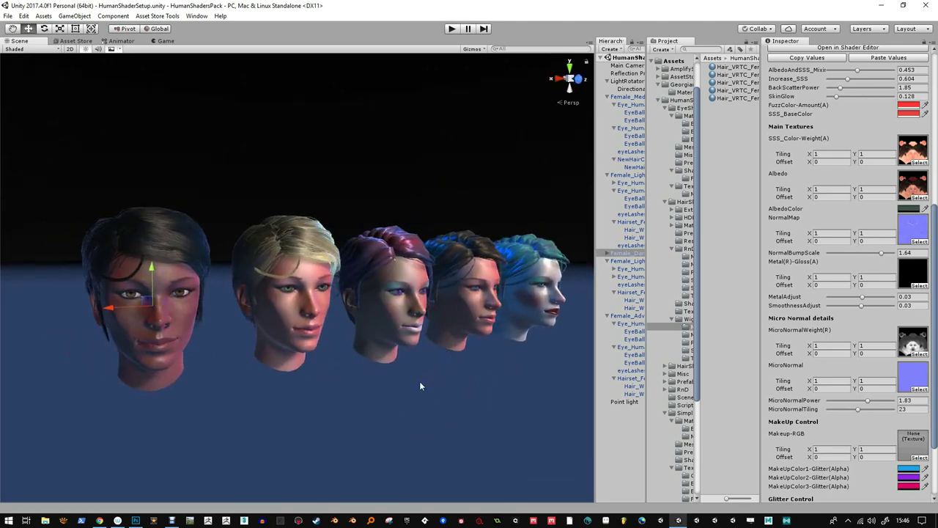
click(420, 385)
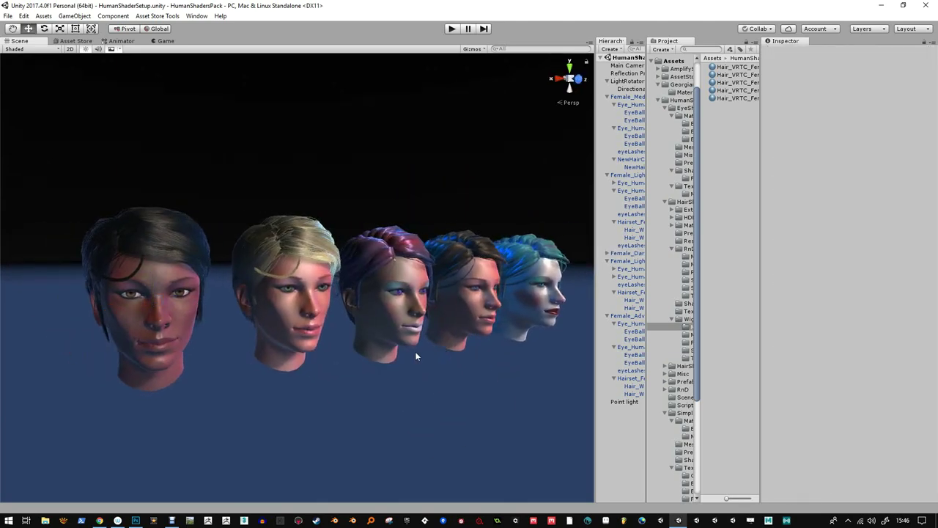